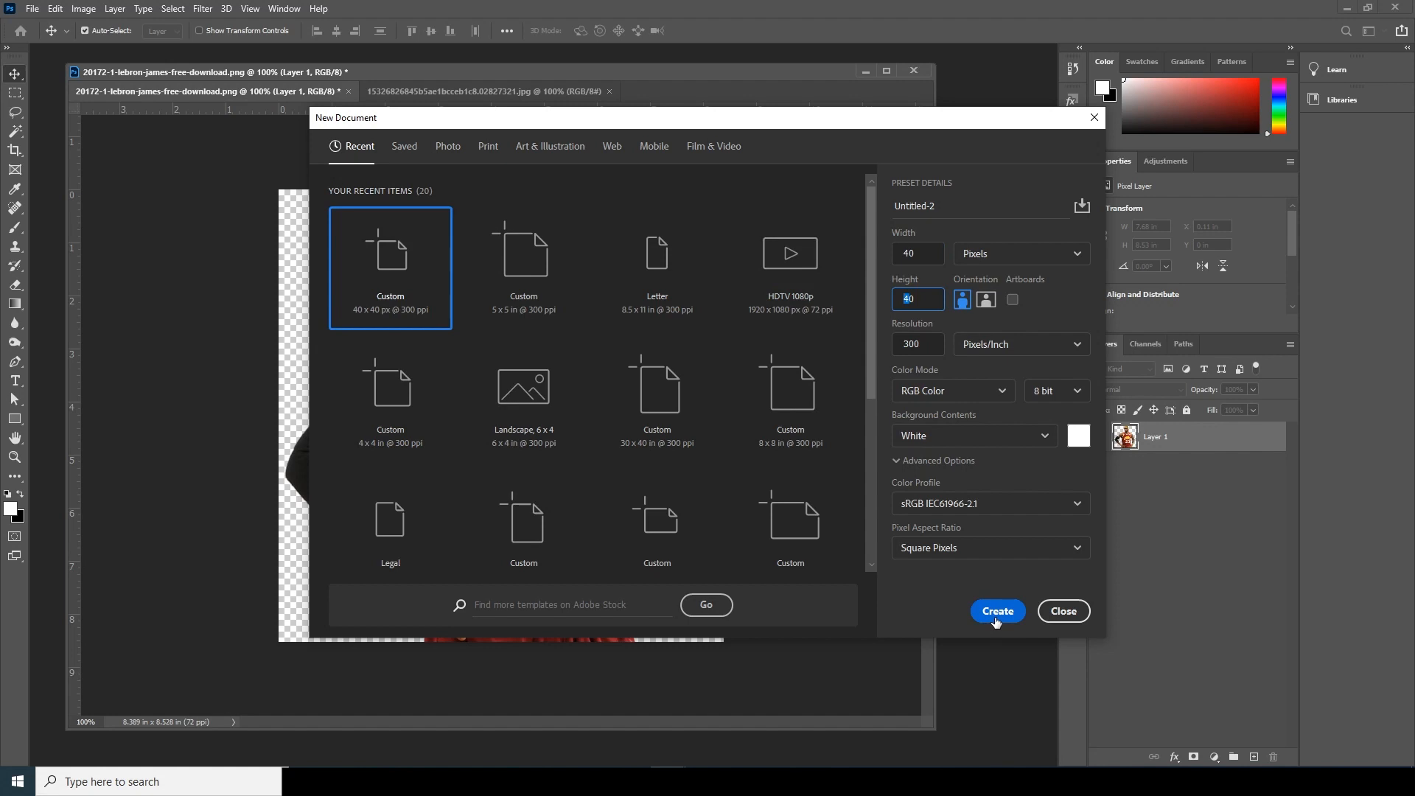
- Create a 40 × 40 pixel RGB document at 300 pixels/inch with a white background
drag(171, 187, 782, 593)
key(ctrl+plus)
key(ctrl+plus)
key(ctrl+plus)
key(ctrl+plus)
key(ctrl+plus)
key(ctrl+plus)
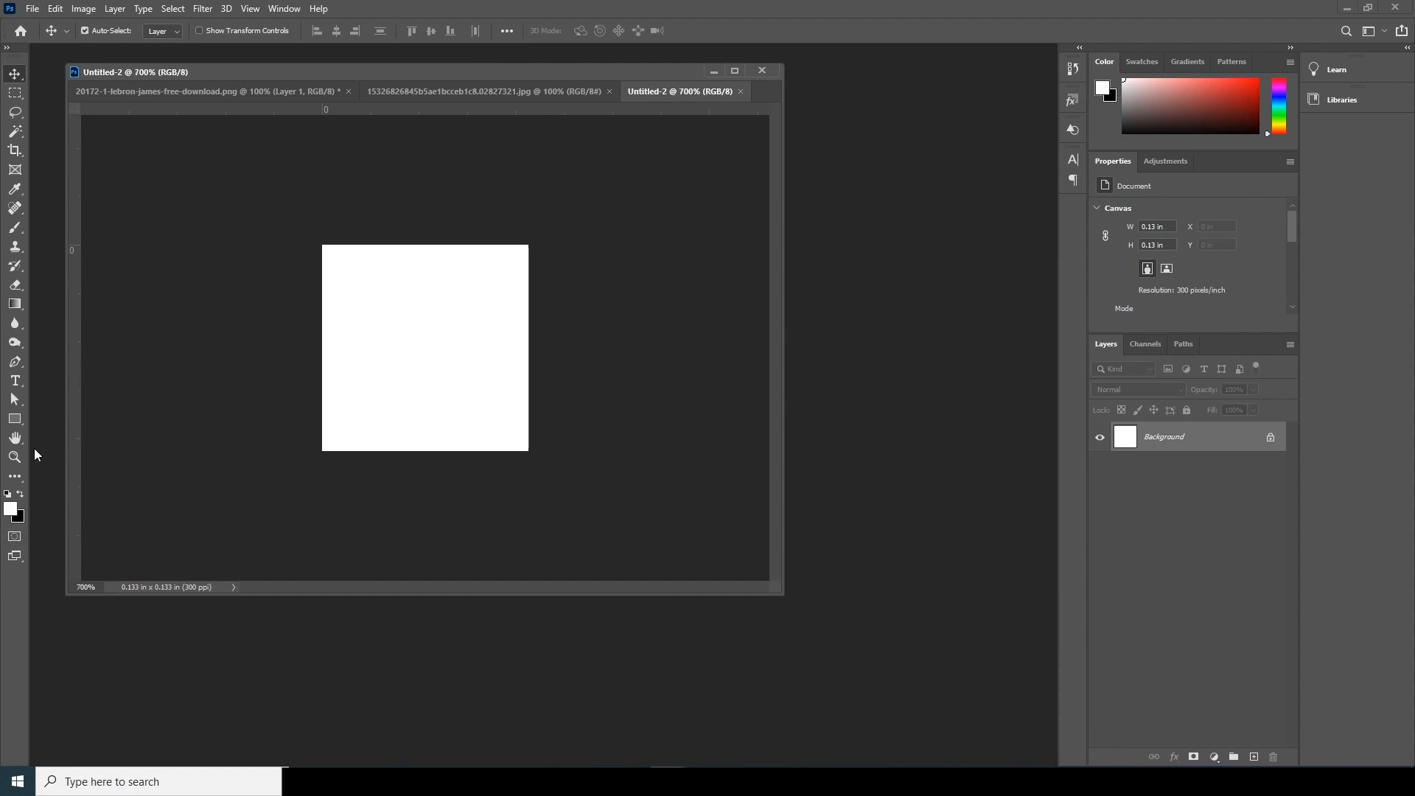
- Draw a black diagonal line with a 15 px weight from the canvas's lower-left corner to its upper-right corner
drag(15, 419, 36, 426)
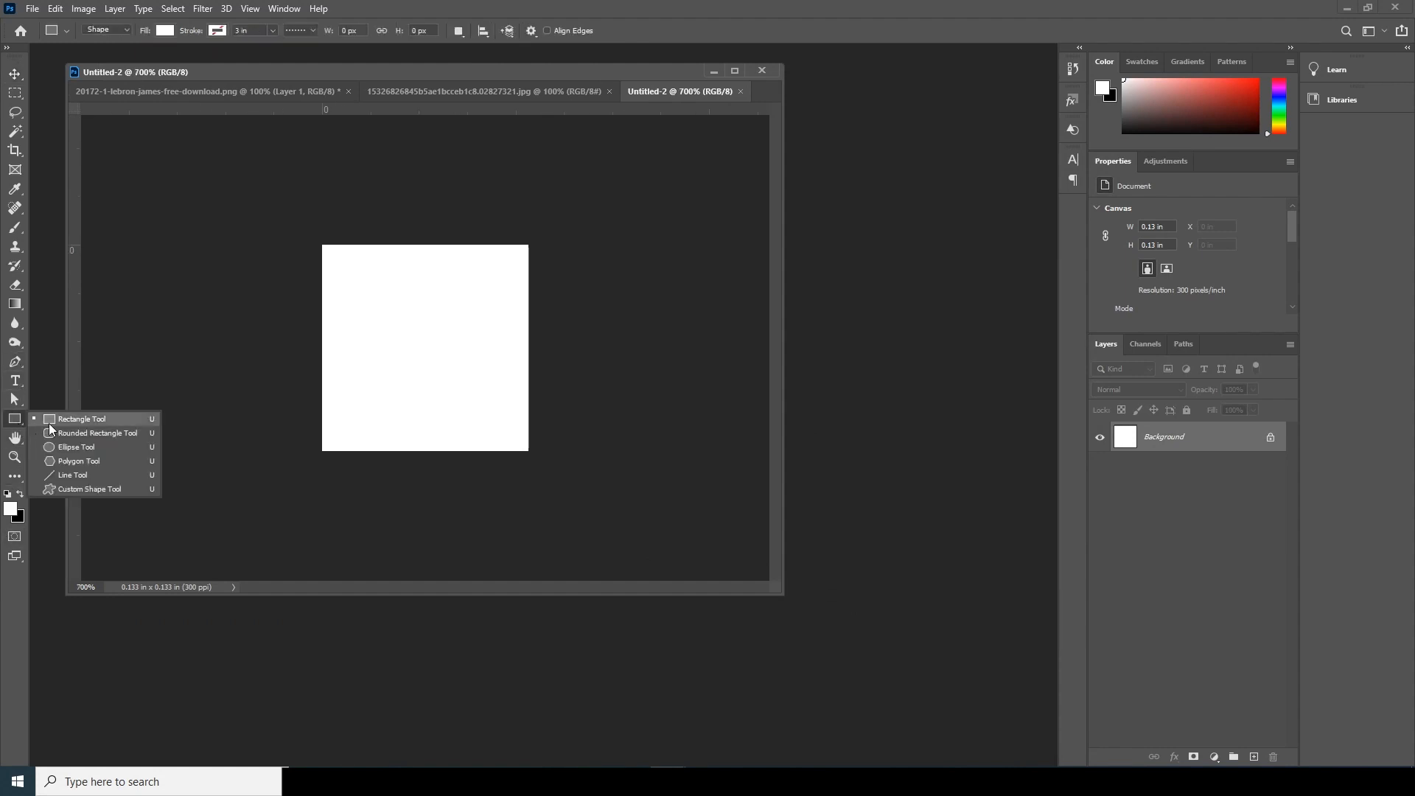
click(74, 474)
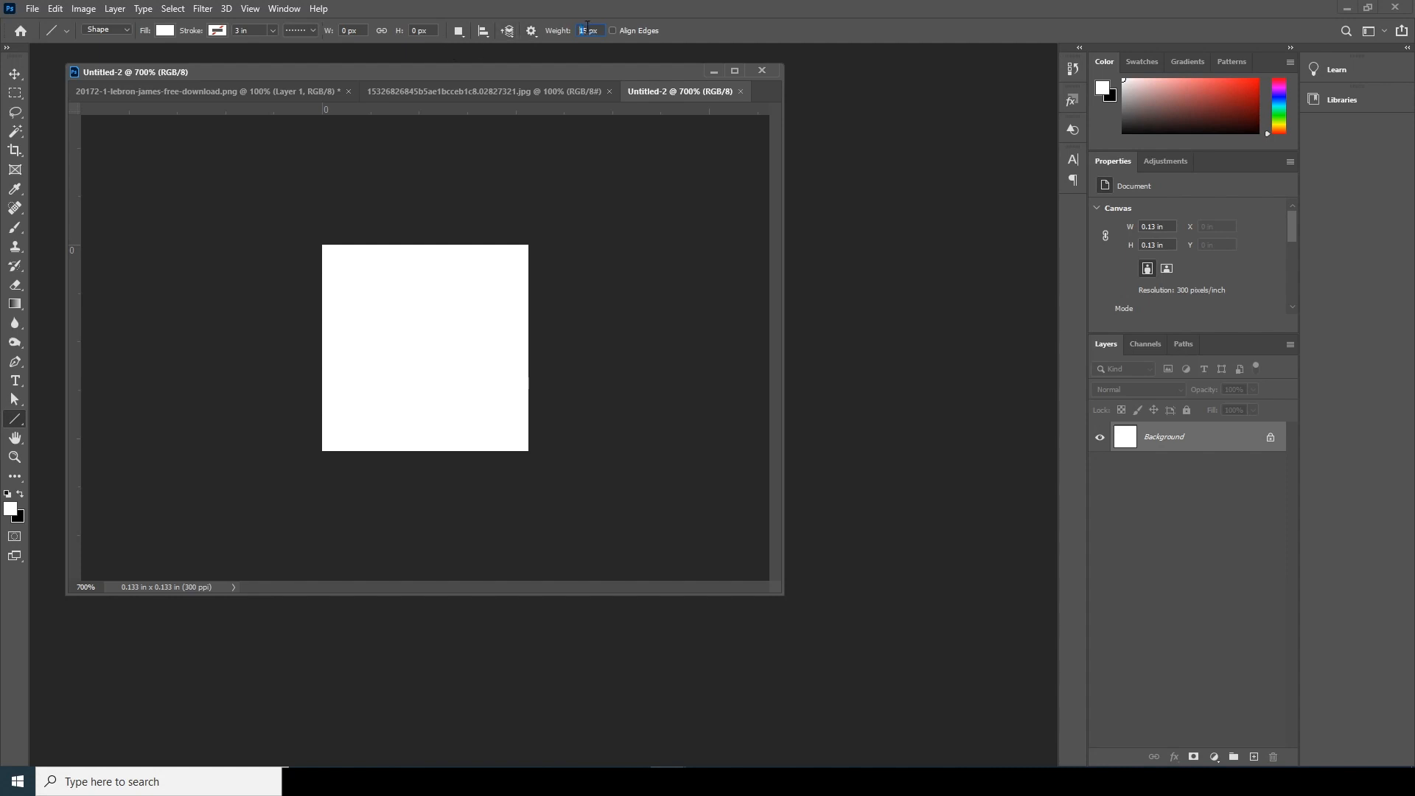
click(166, 31)
click(100, 111)
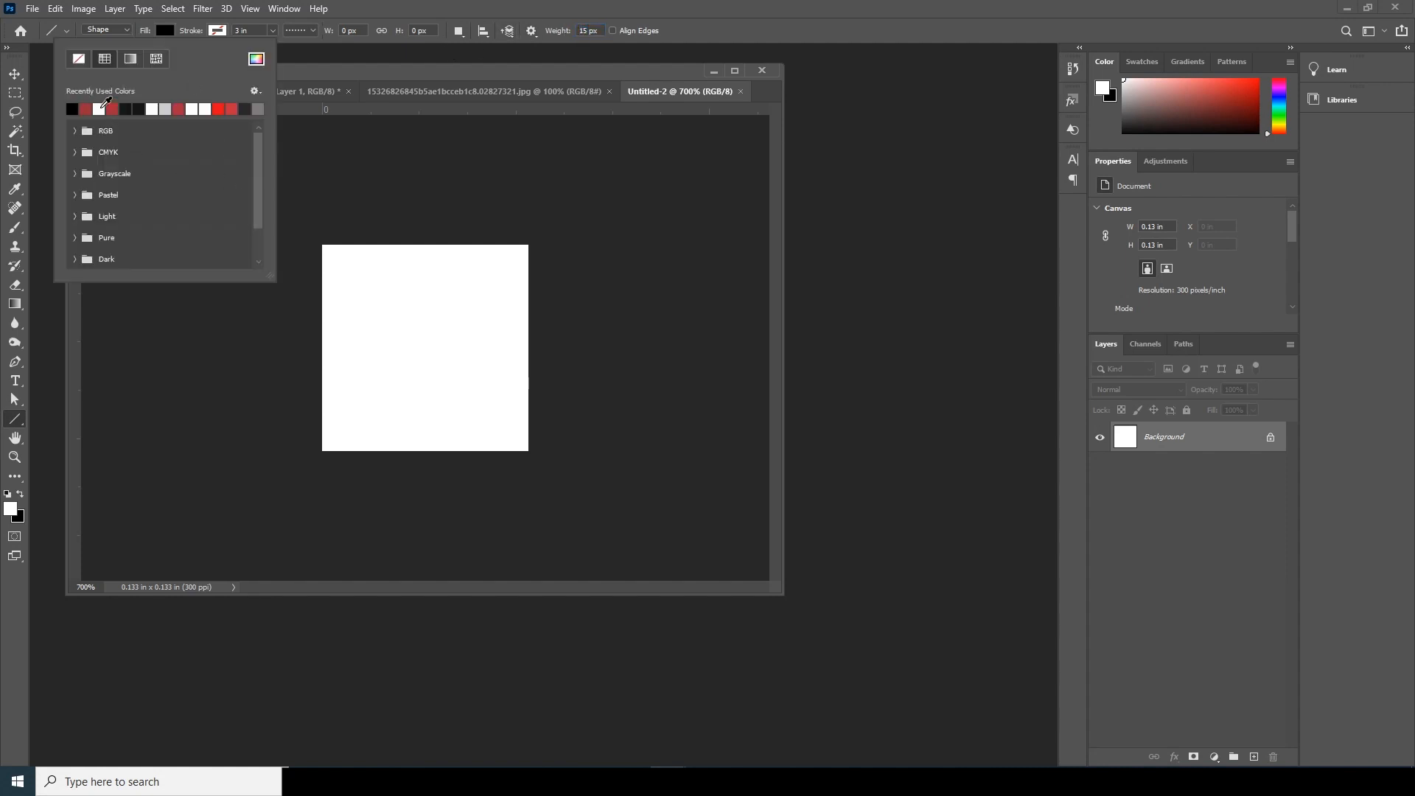
click(324, 452)
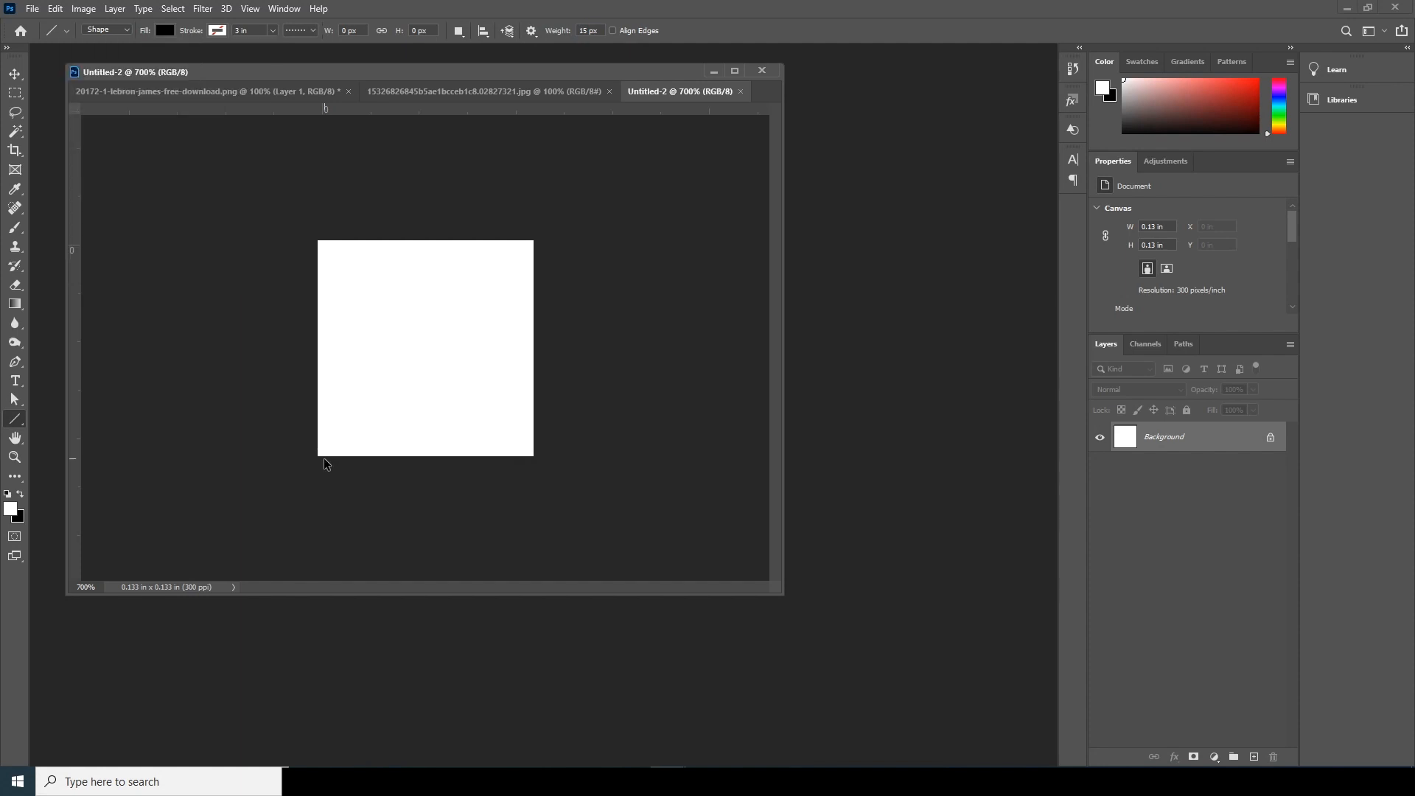
key(ctrl+plus)
key(ctrl+plus)
drag(249, 524, 600, 169)
click(15, 75)
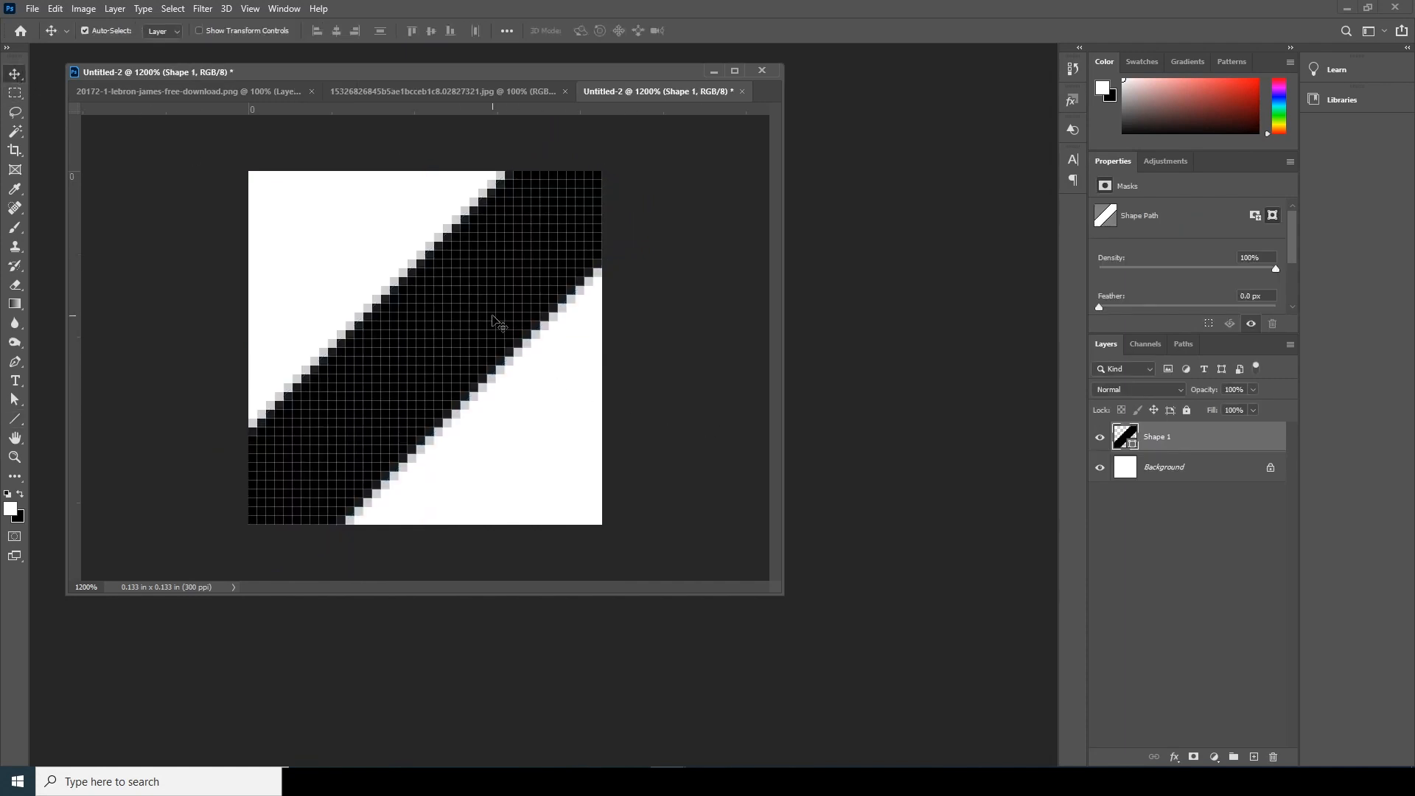
- Duplicate the diagonal line and move the copy into the canvas's upper-left corner
key(ctrl+j)
key(ctrl+t)
drag(498, 323, 271, 213)
key(Return)
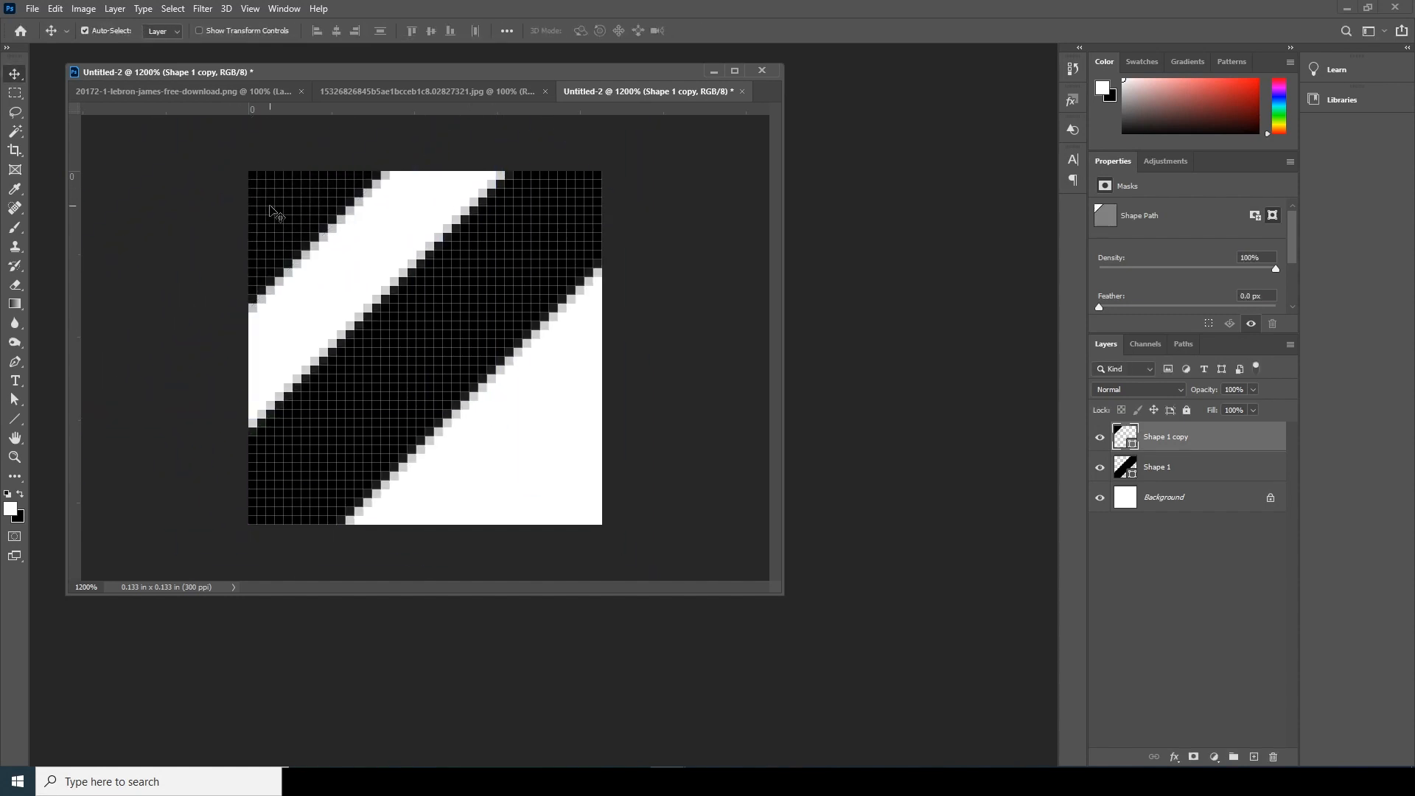
- Duplicate the corner stripe and move the new copy into the canvas's lower-right corner
key(ctrl+j)
key(ctrl+t)
drag(279, 215, 591, 562)
key(Return)
key(ctrl+minus)
key(ctrl+minus)
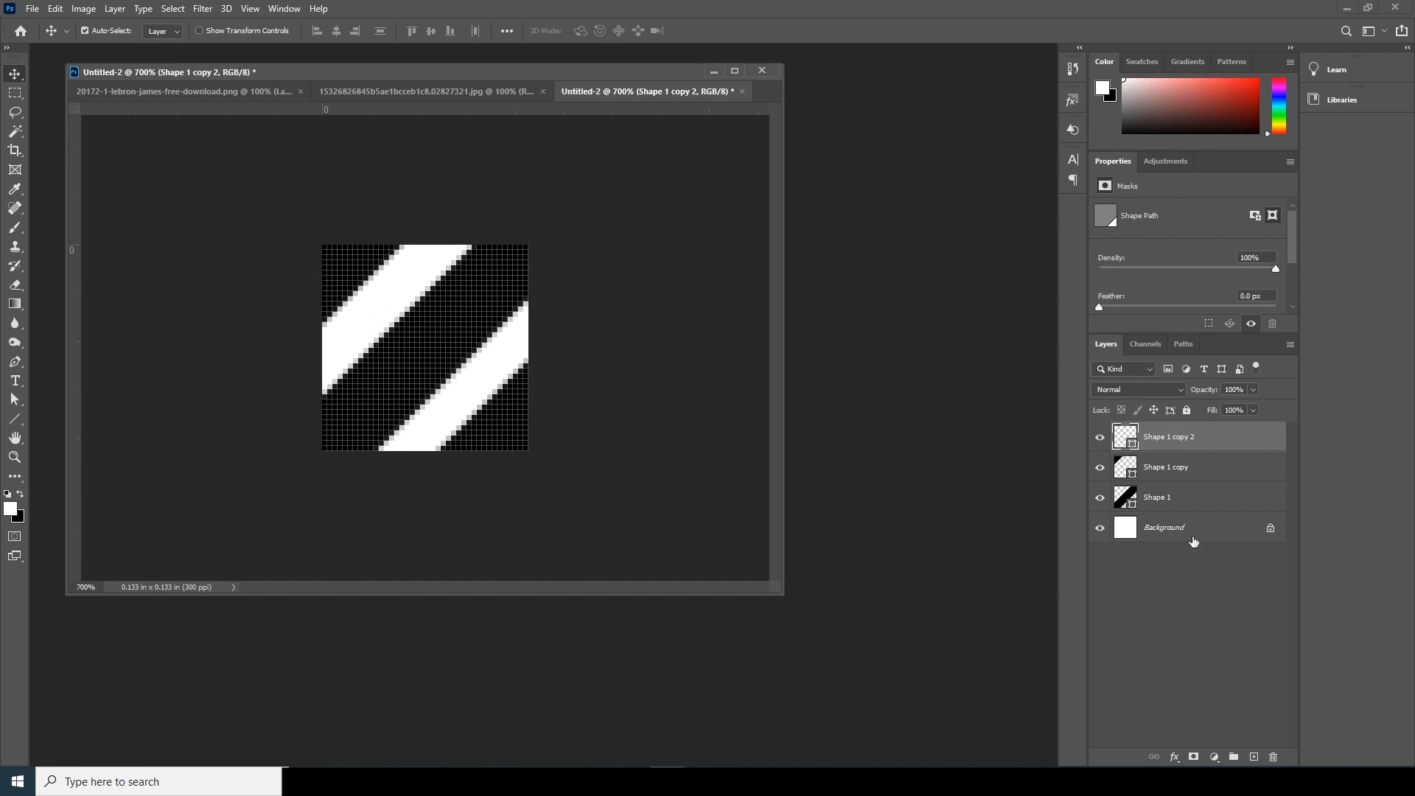
- Delete the white Background layer and select the entire canvas
click(1170, 541)
key(Delete)
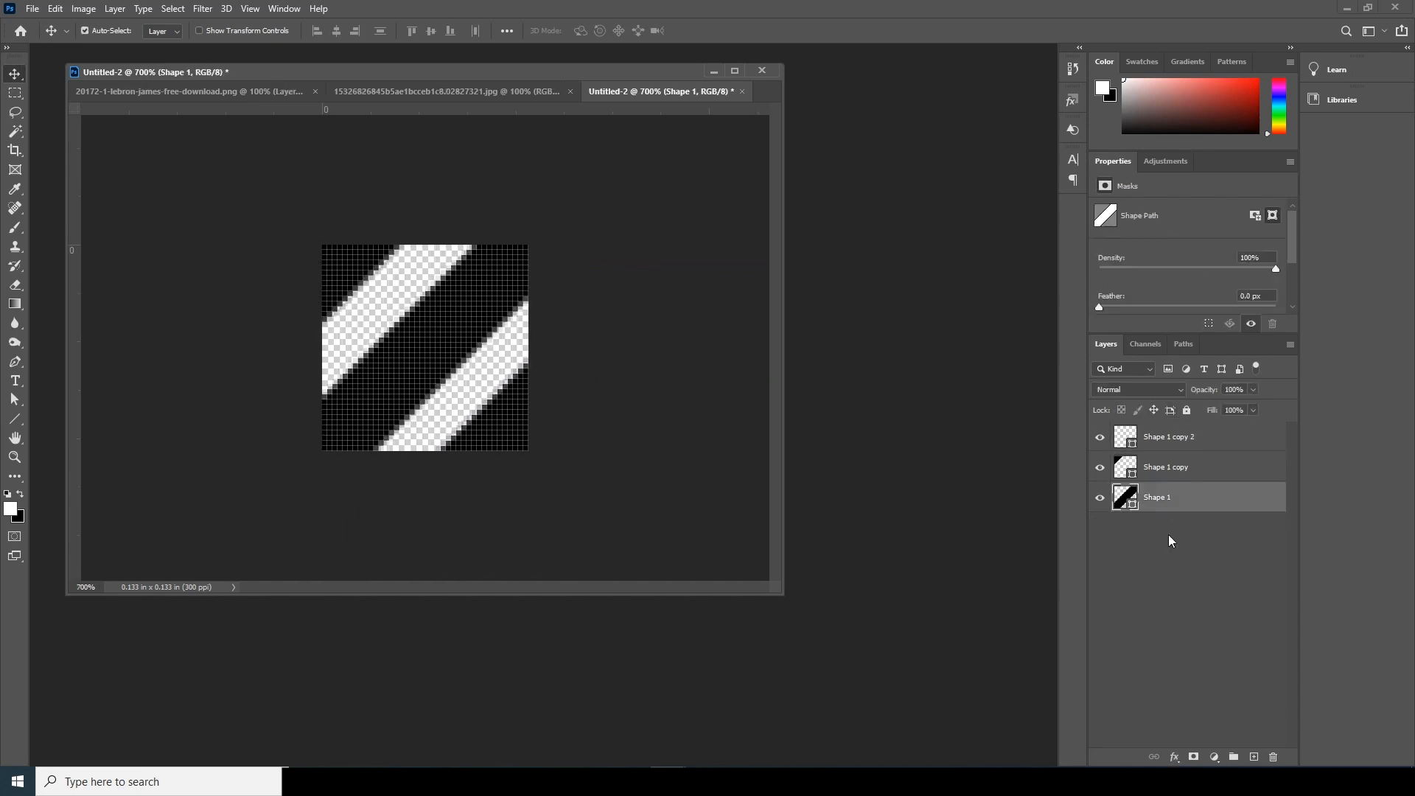
click(174, 8)
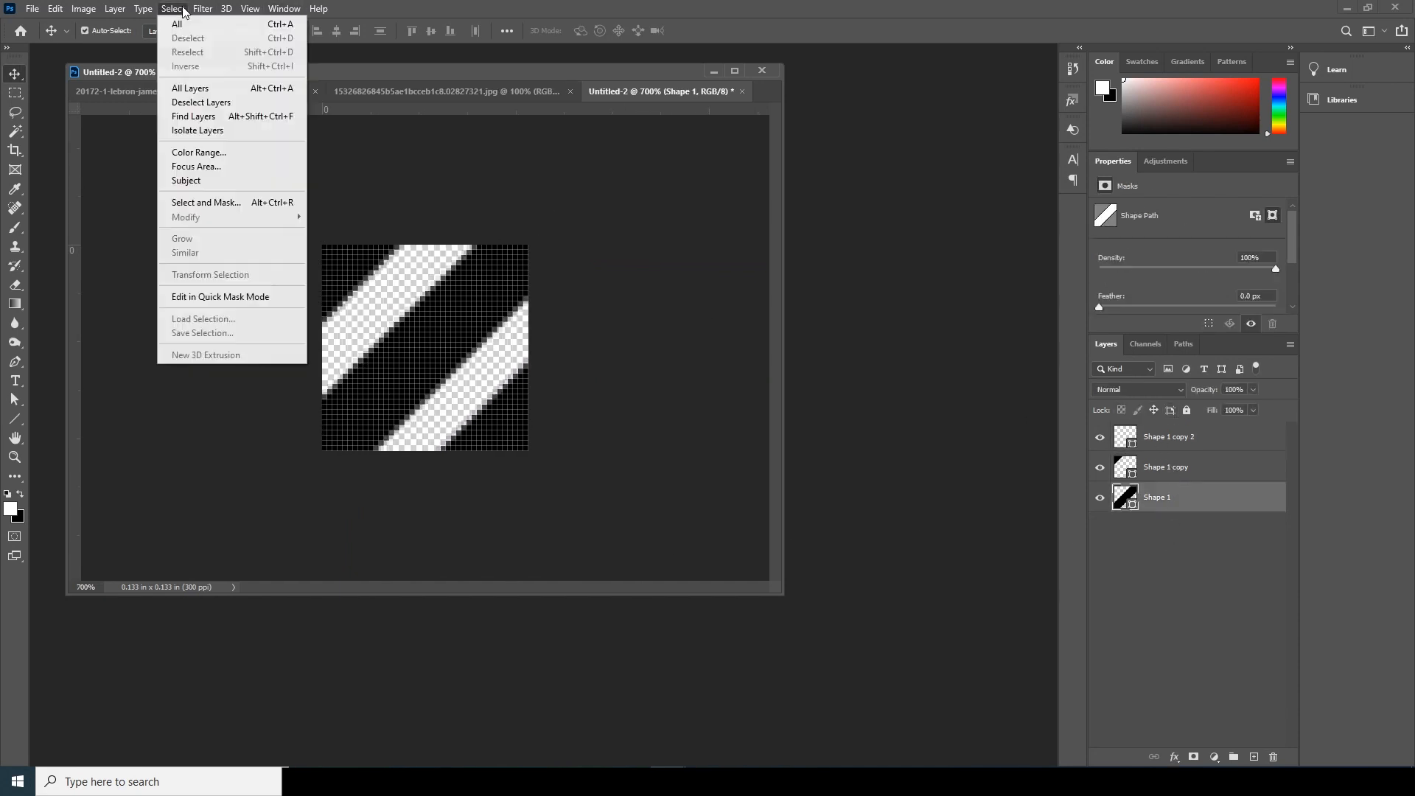
click(188, 28)
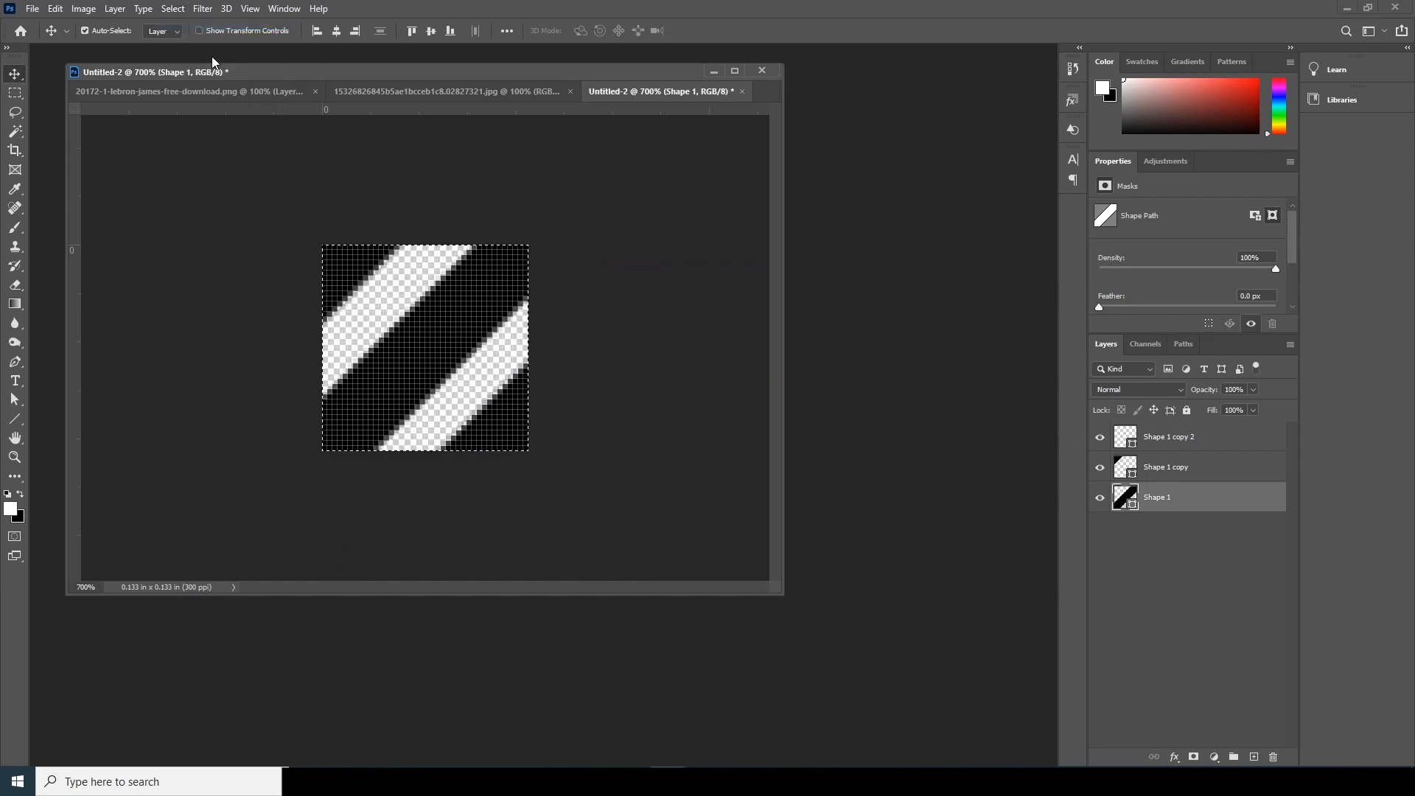
- Define the selected stripes as a pattern named "Stripe _"
click(56, 9)
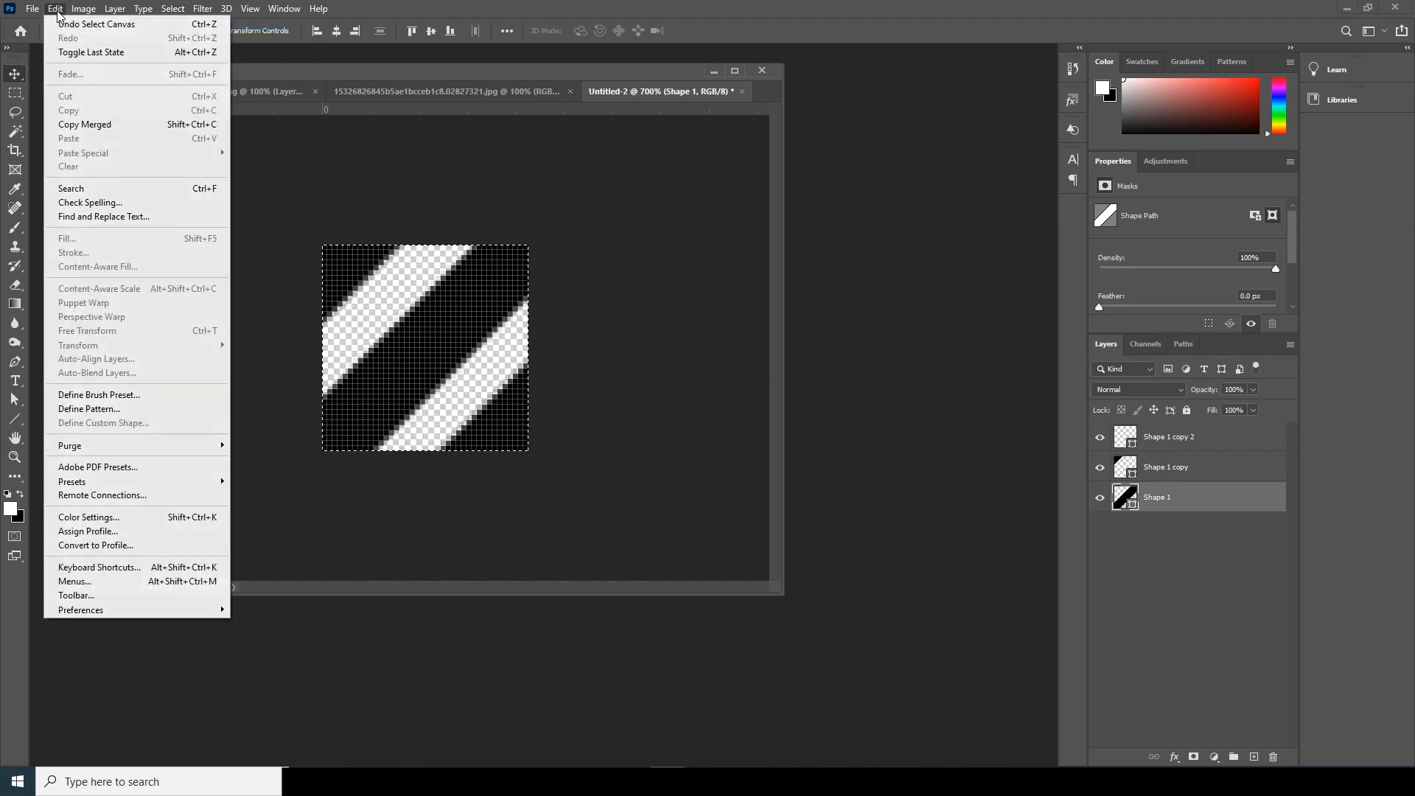
click(125, 410)
drag(627, 221, 468, 195)
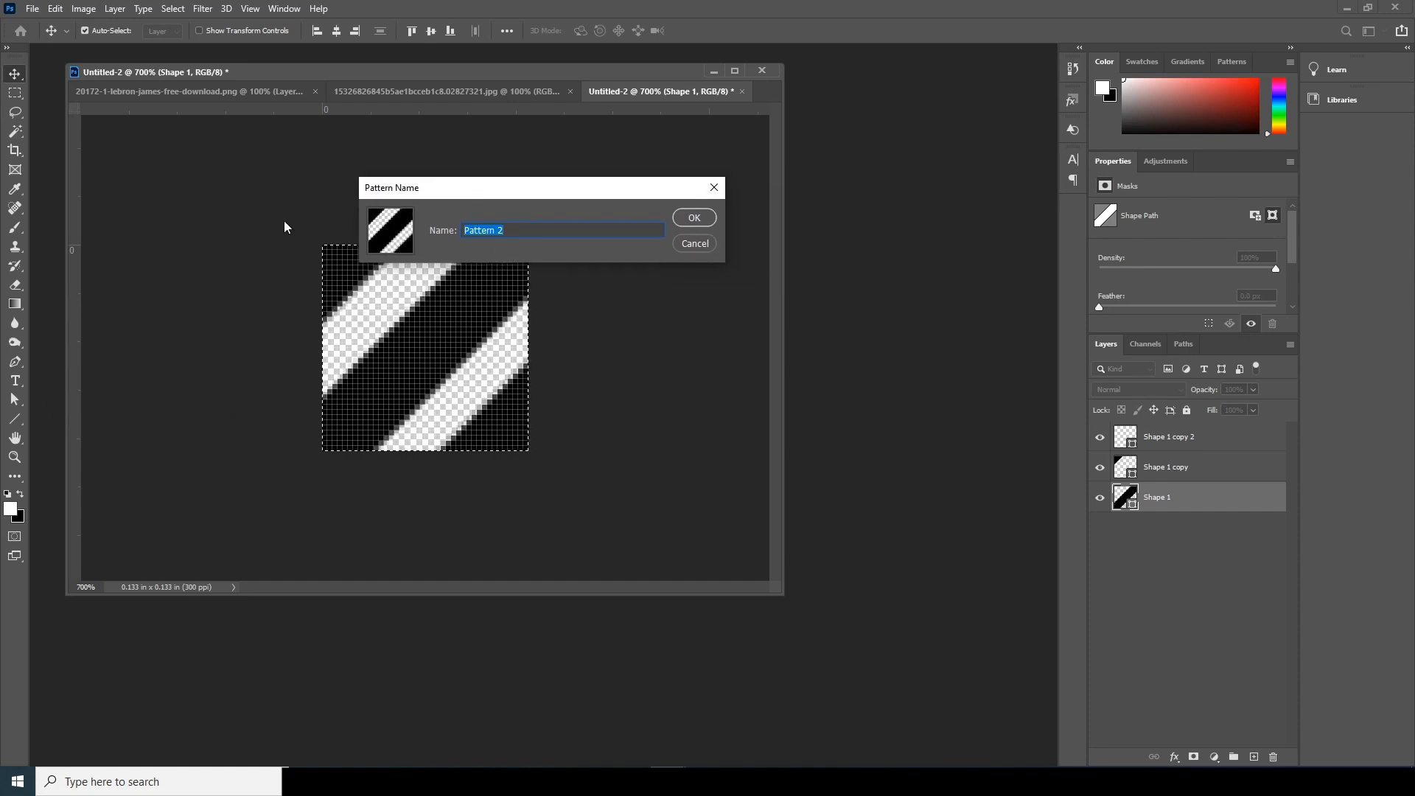
text(Stripe _02)
key(Return)
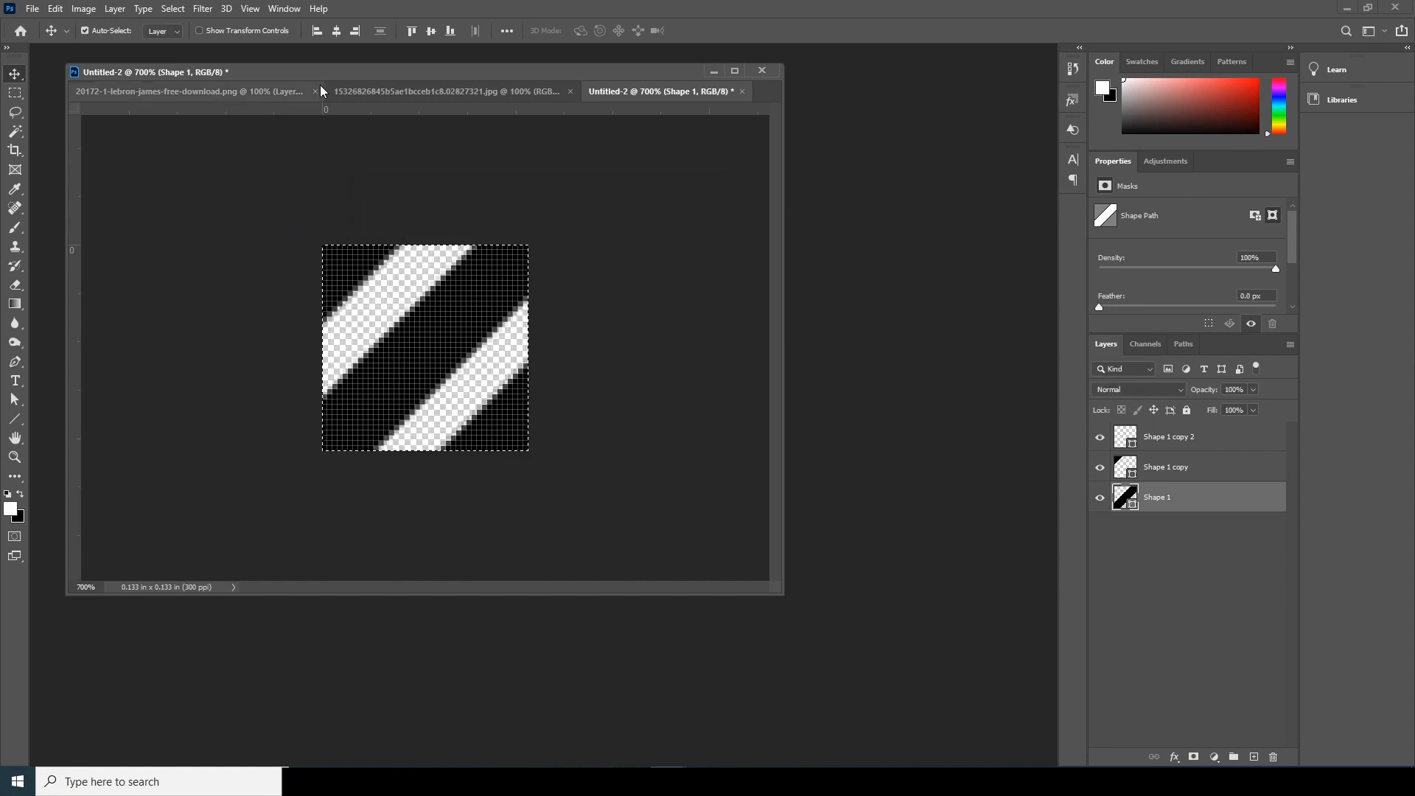
- Separate the stripe document from the tab group and dock the window holding the two image documents into the workspace
drag(632, 91, 493, 134)
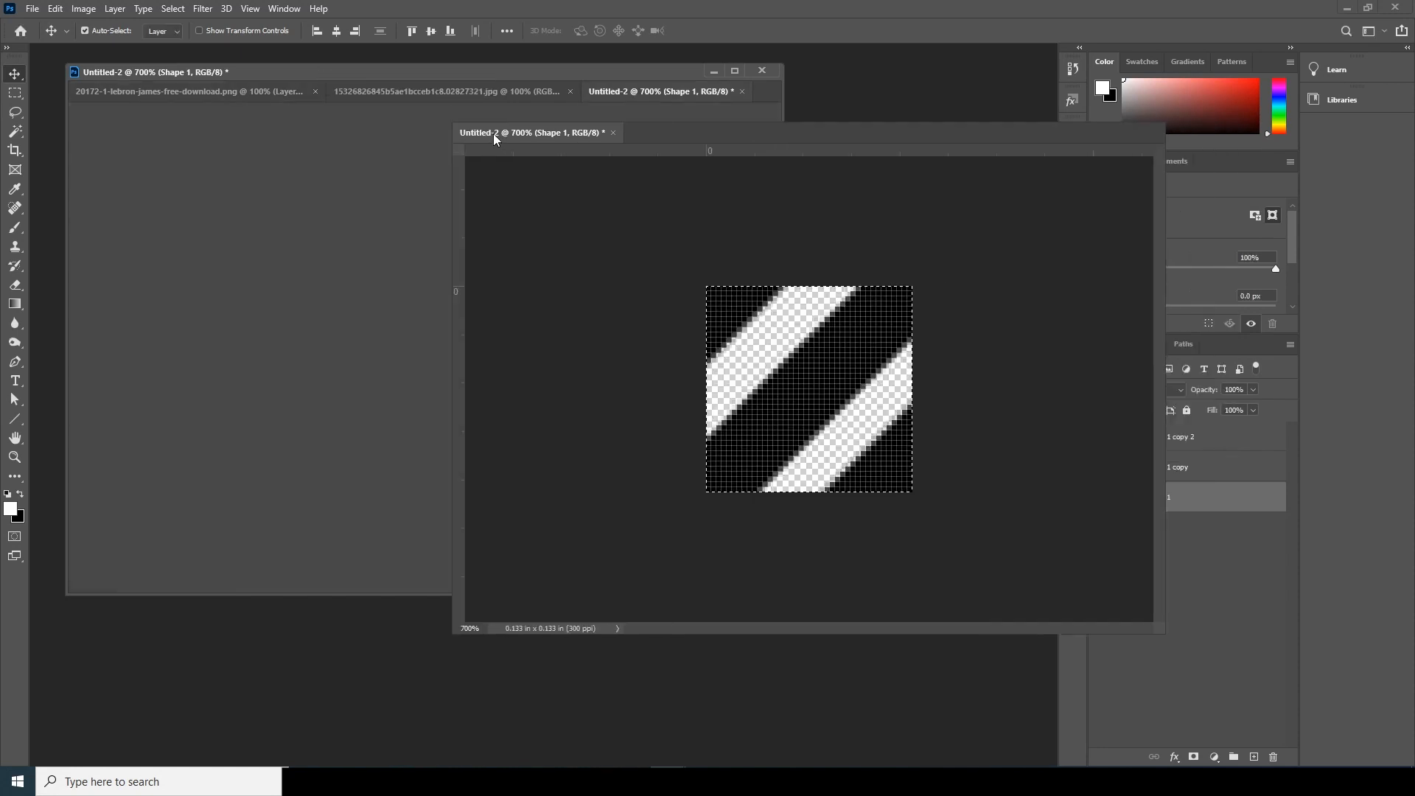
click(1114, 116)
drag(428, 72, 420, 49)
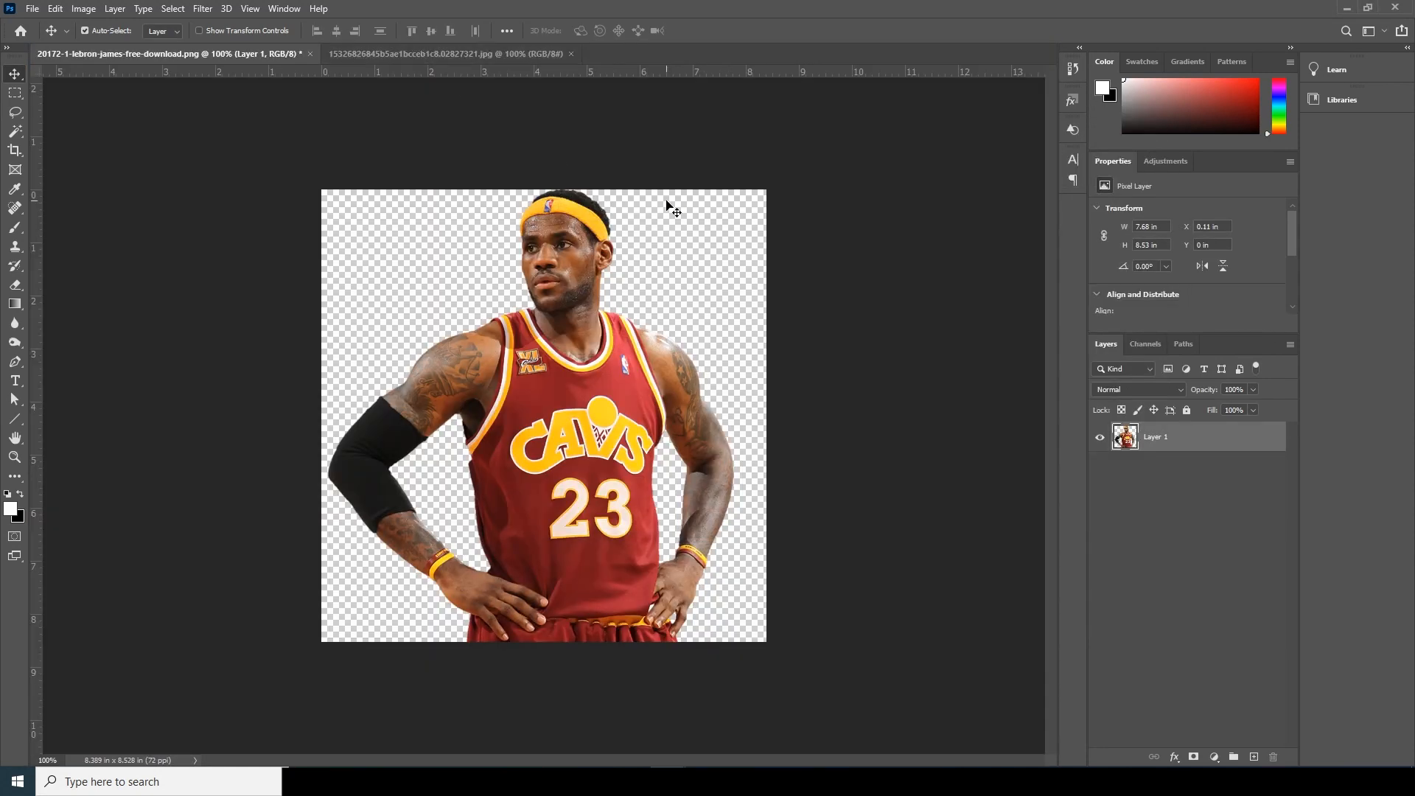
- Create an 8 × 8 inch RGB document at 300 pixels/inch with a white background
key(ctrl+n)
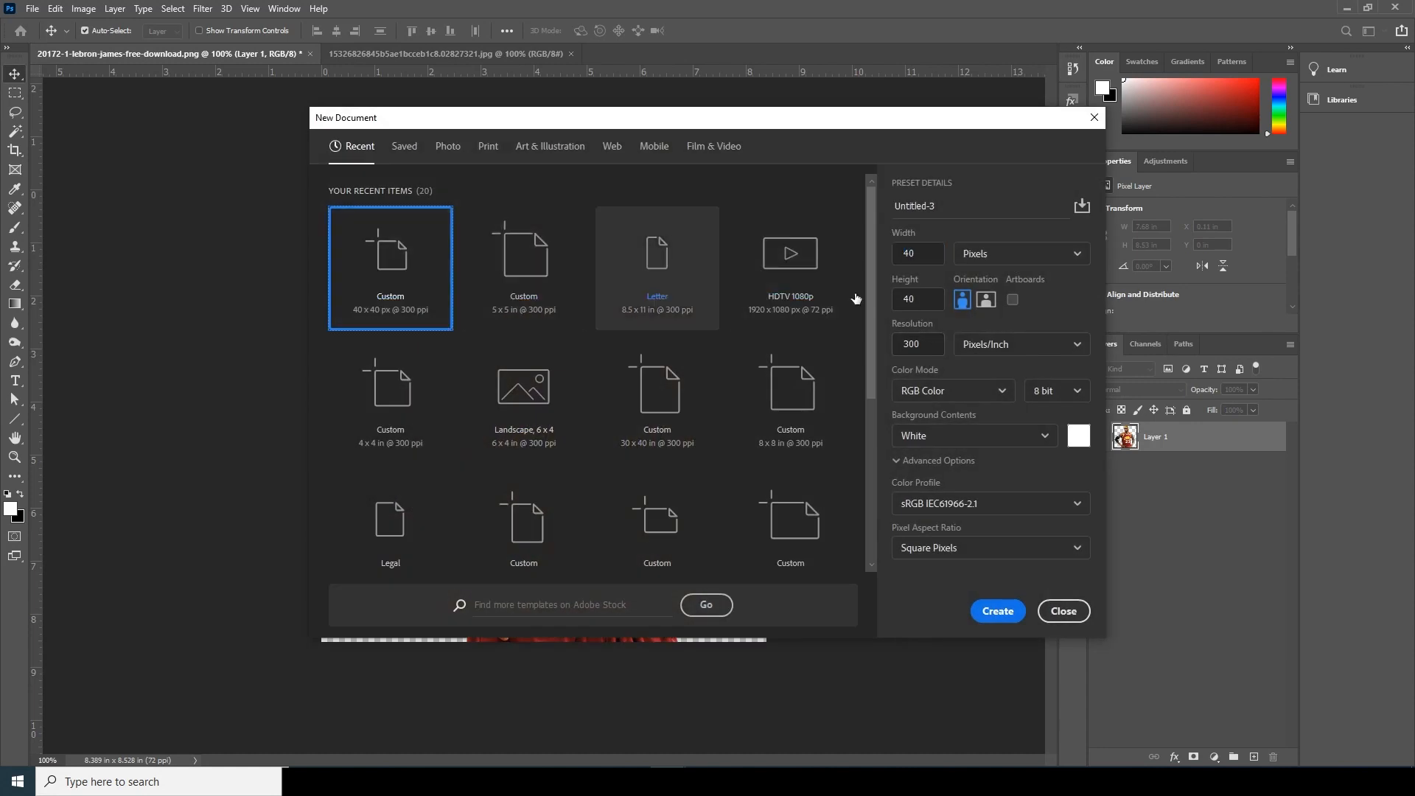
click(1010, 253)
click(979, 309)
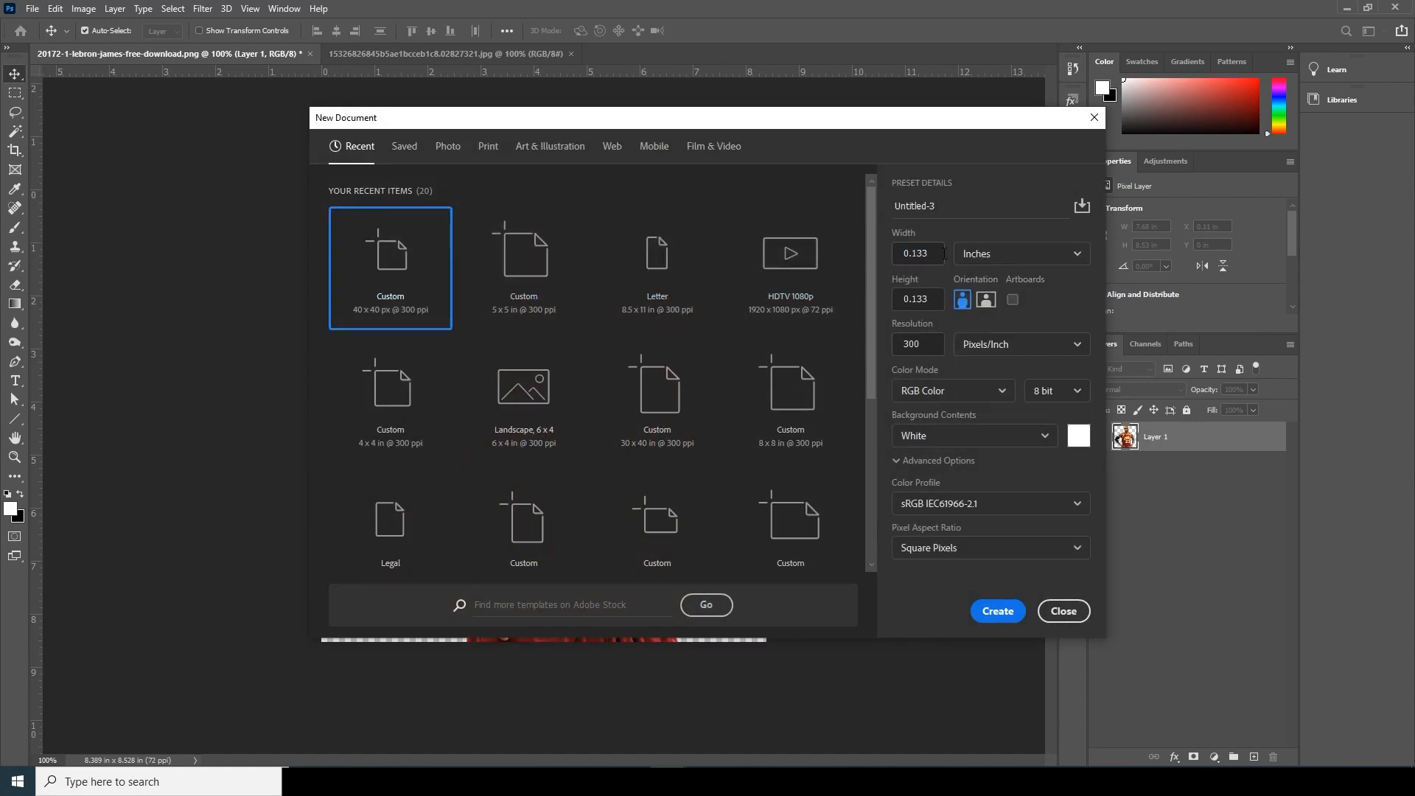
click(944, 253)
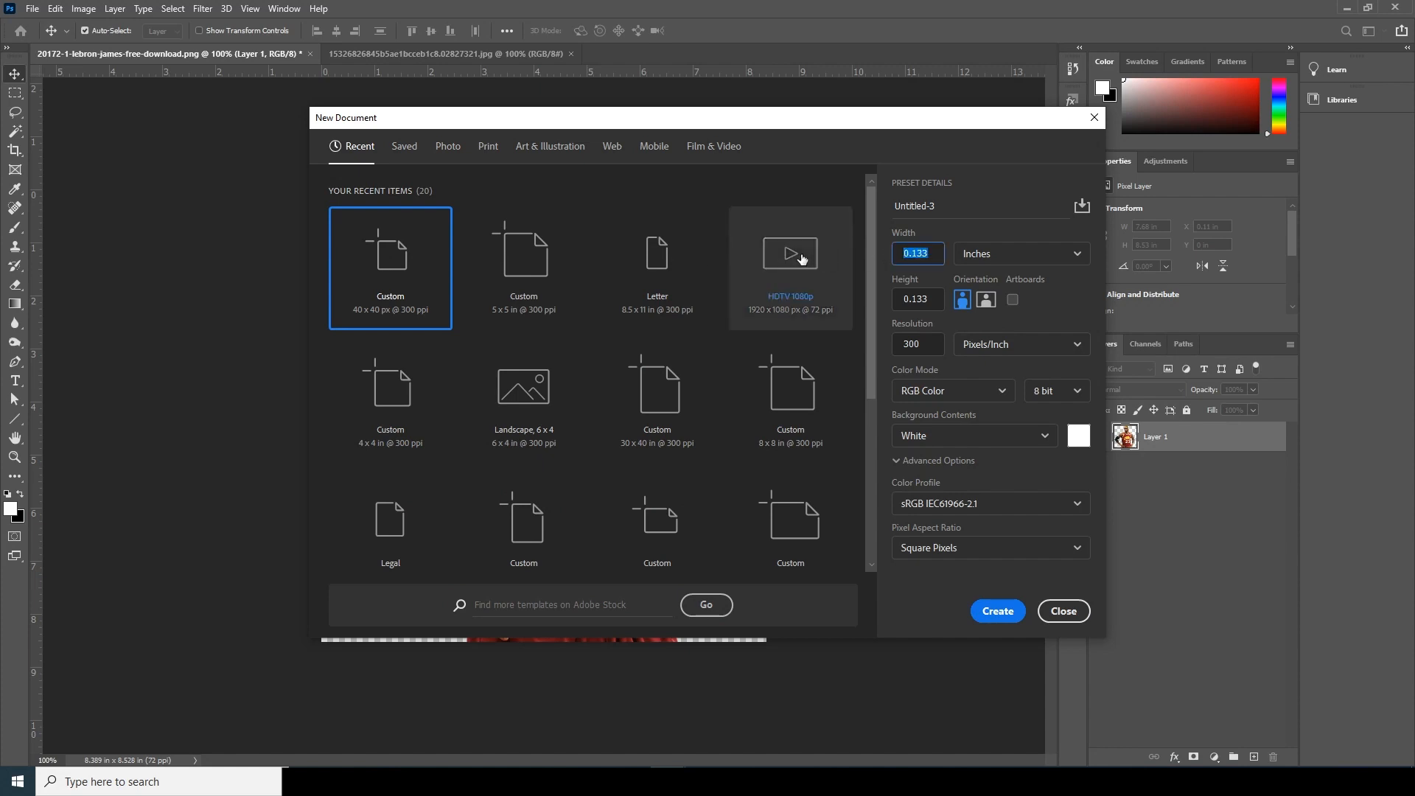
text(1)
key(BackSpace)
text(8)
key(Tab)
text(8)
key(Tab)
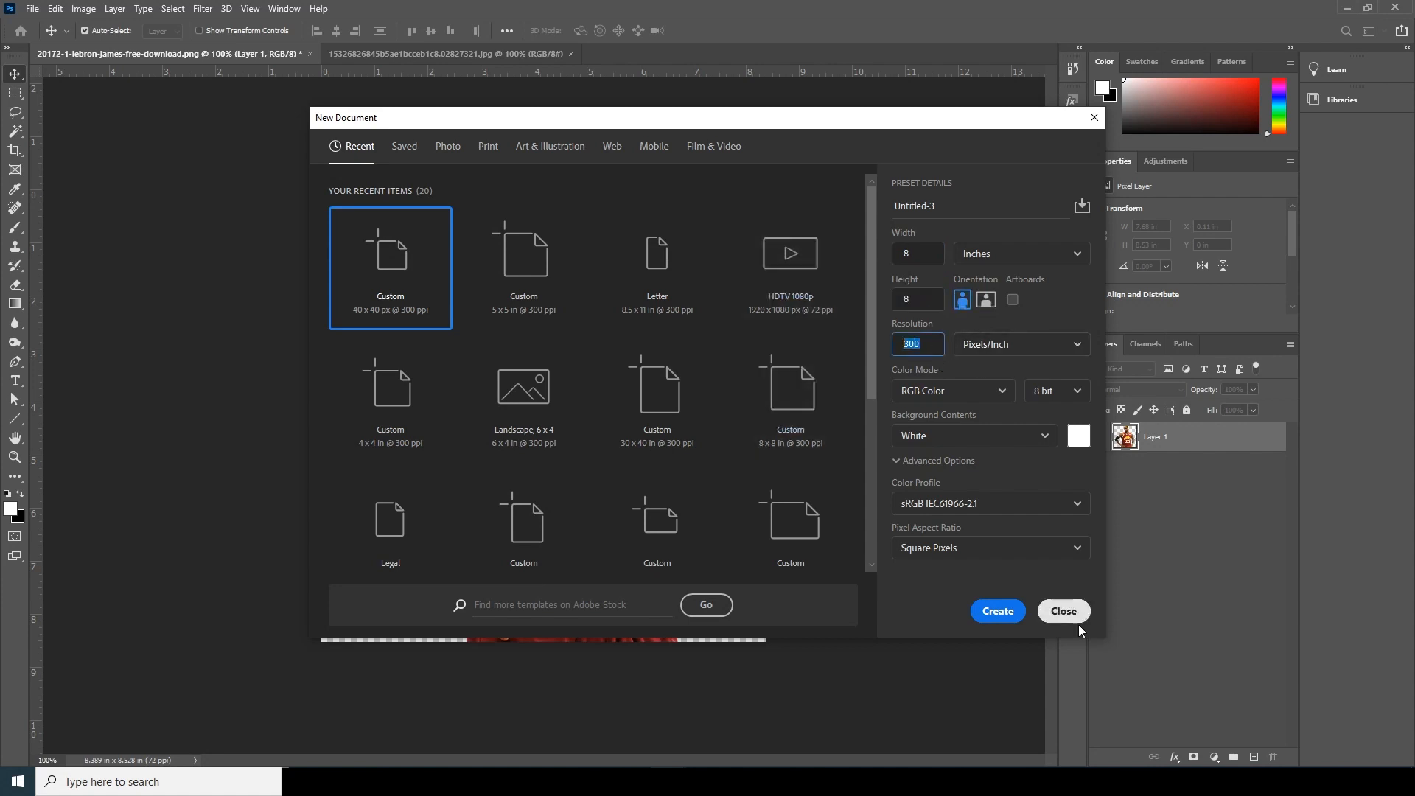
click(1000, 613)
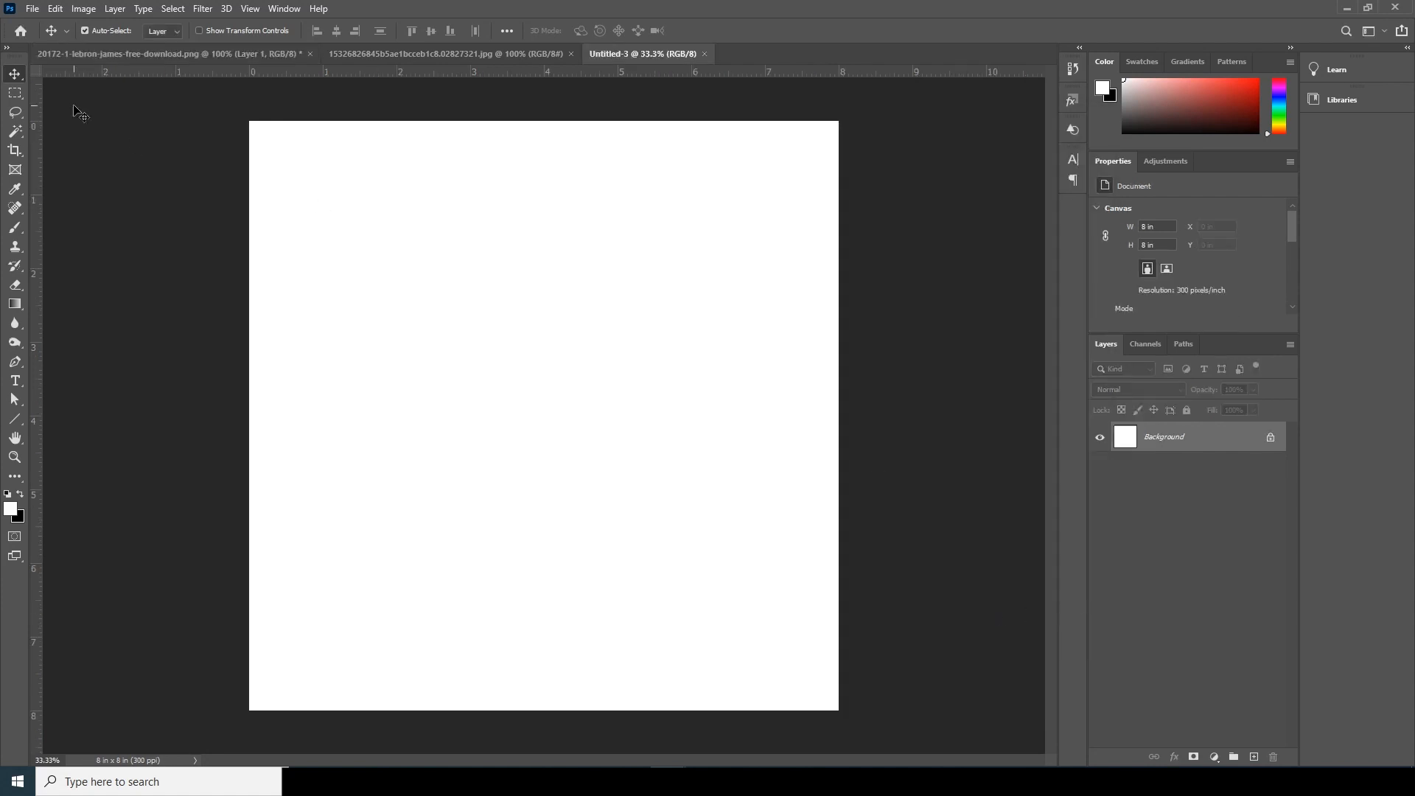
- Add the text "1" in the canvas's upper-left area and set its color to near-black 0e0e0e
click(15, 381)
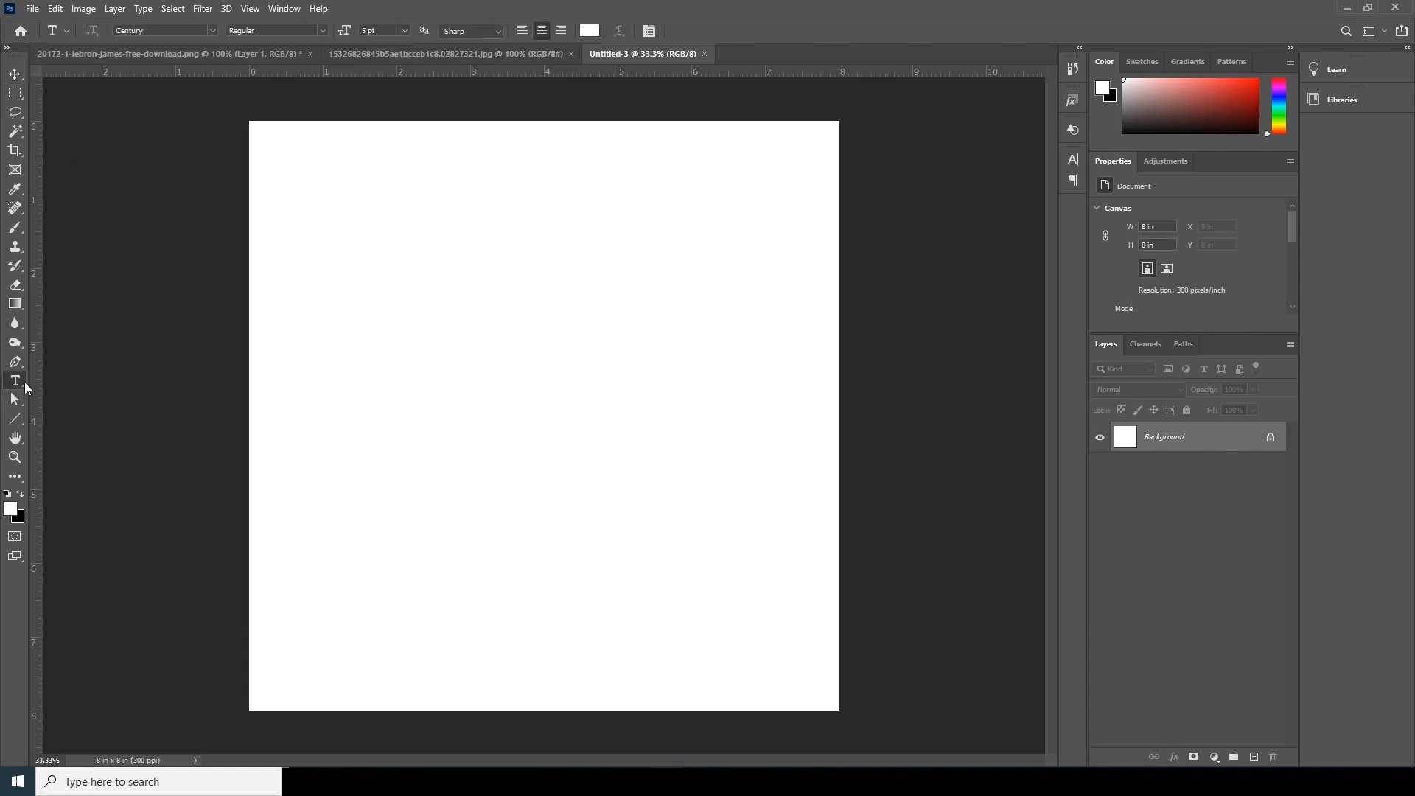
click(362, 306)
key(BackSpace)
text(1)
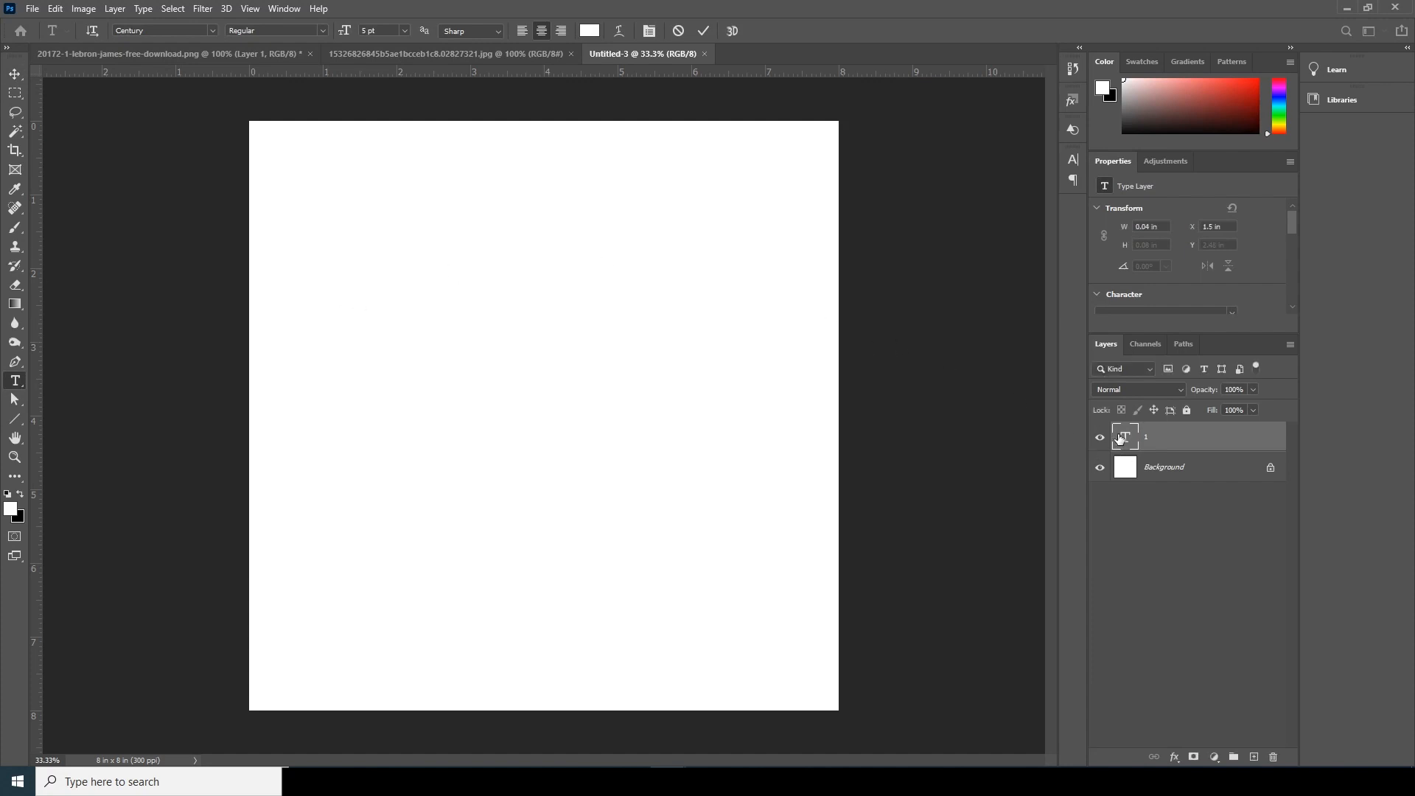
click(590, 30)
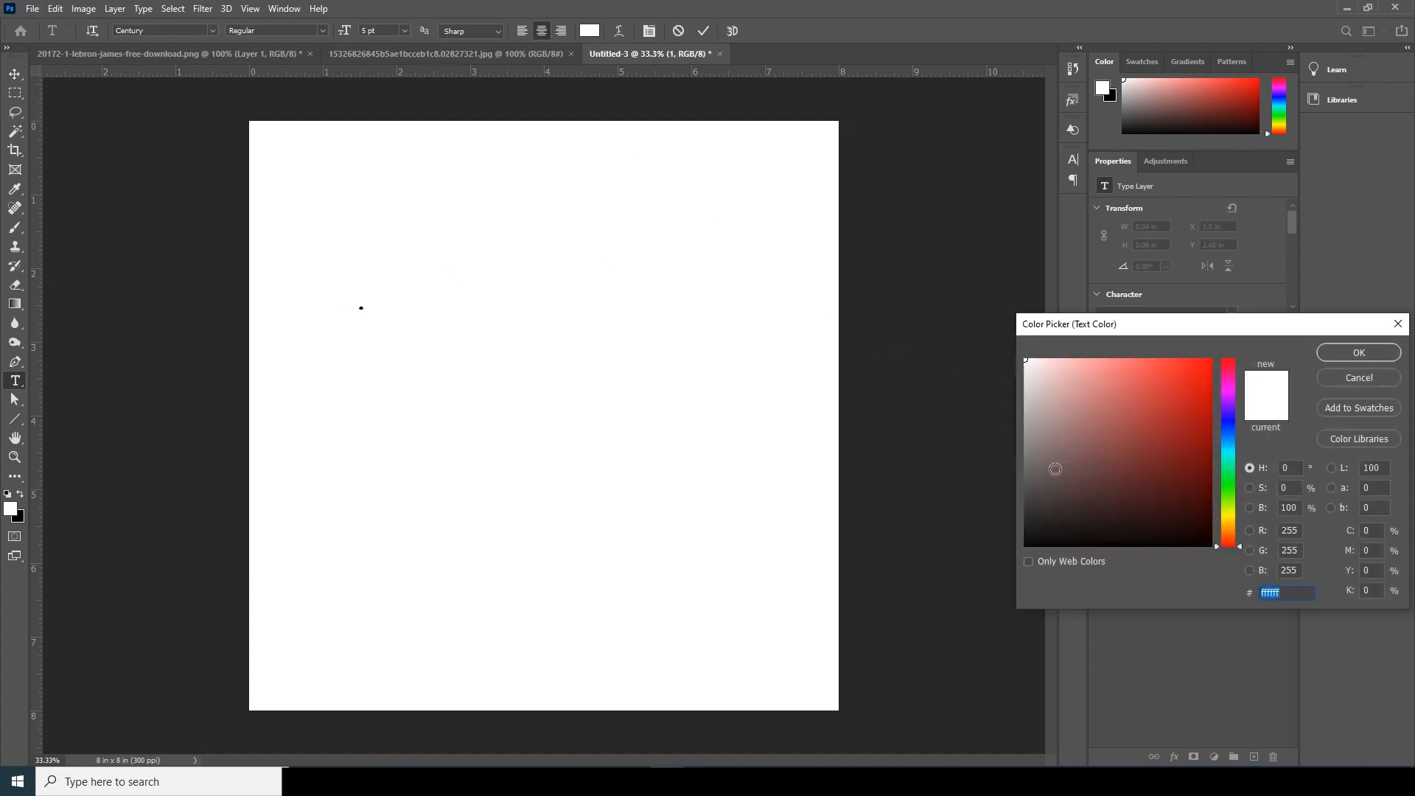
drag(1032, 472, 1024, 546)
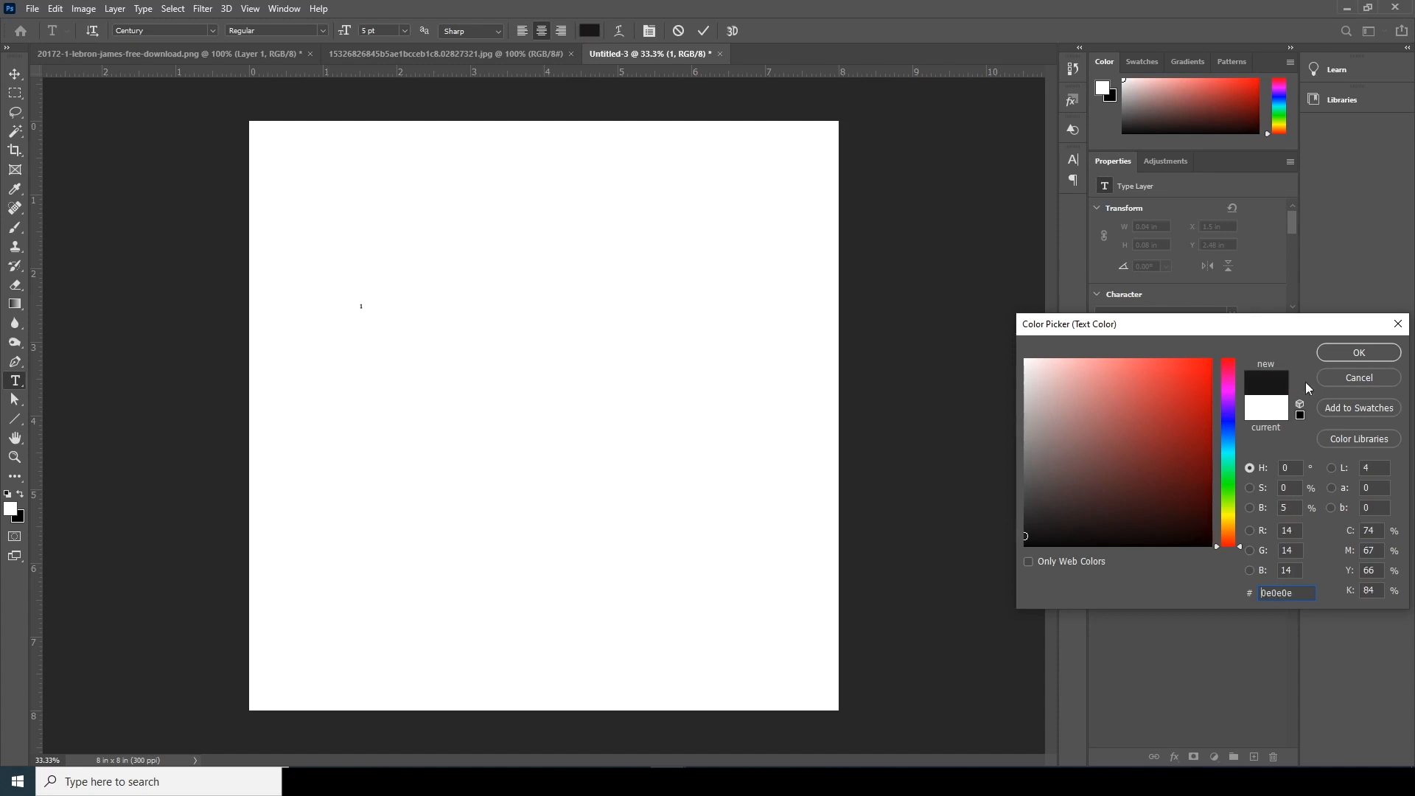
click(1343, 353)
click(16, 76)
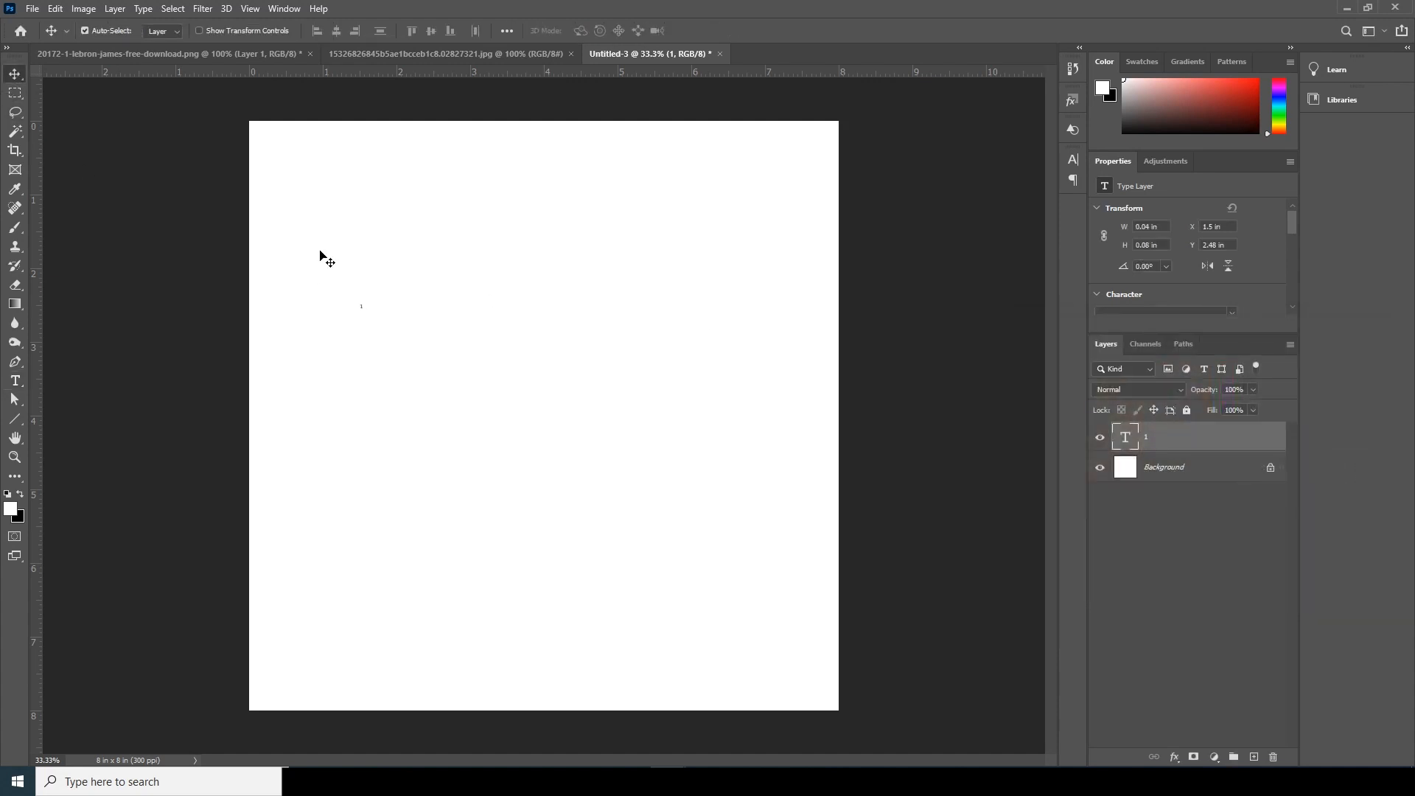
- Scale the "1" up to about 1.92 × 3.84 in and place it in the canvas's upper-left area
key(ctrl)
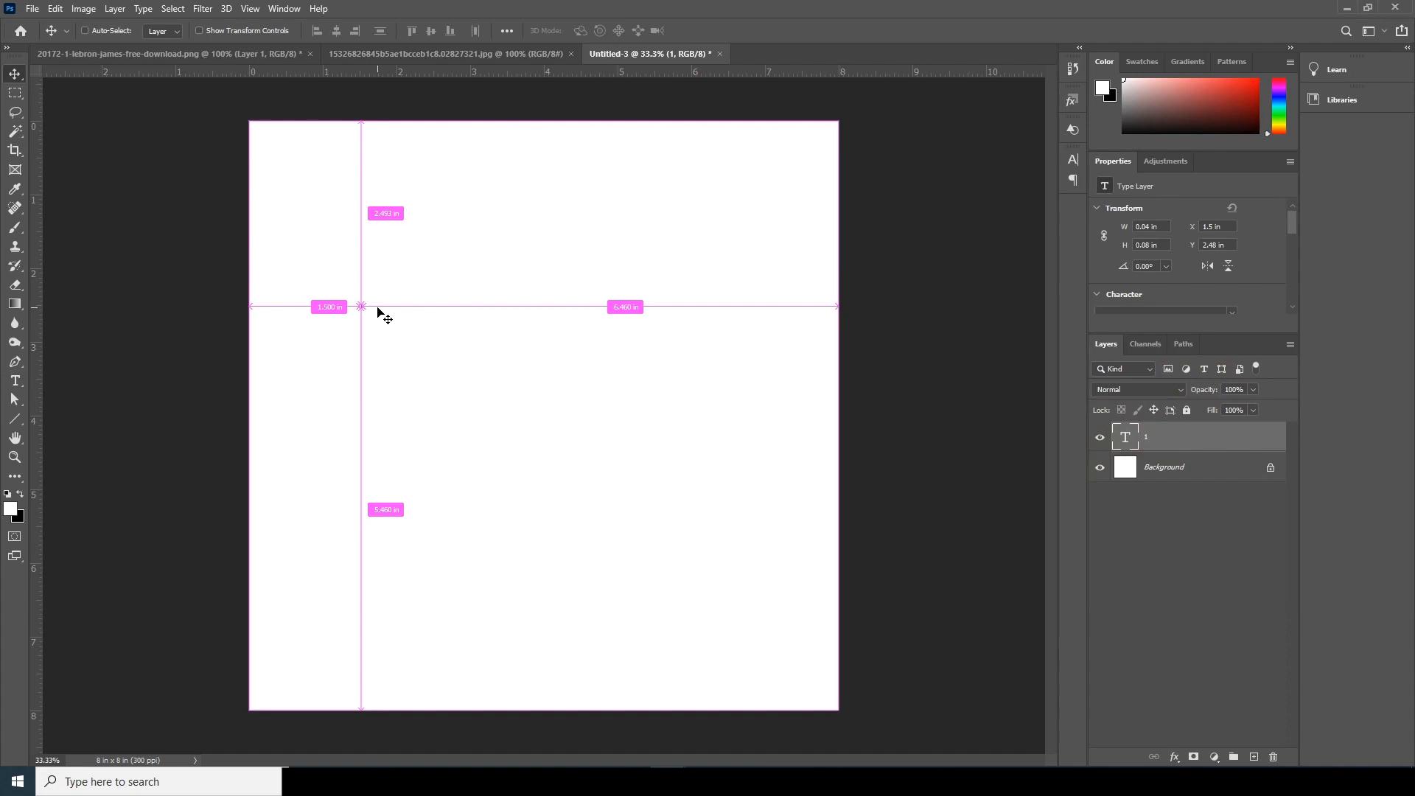
key(ctrl+t)
drag(363, 315, 439, 451)
mouse_move(411, 354)
mouse_down()
mouse_move(388, 332)
mouse_move(389, 347)
mouse_up()
key(Return)
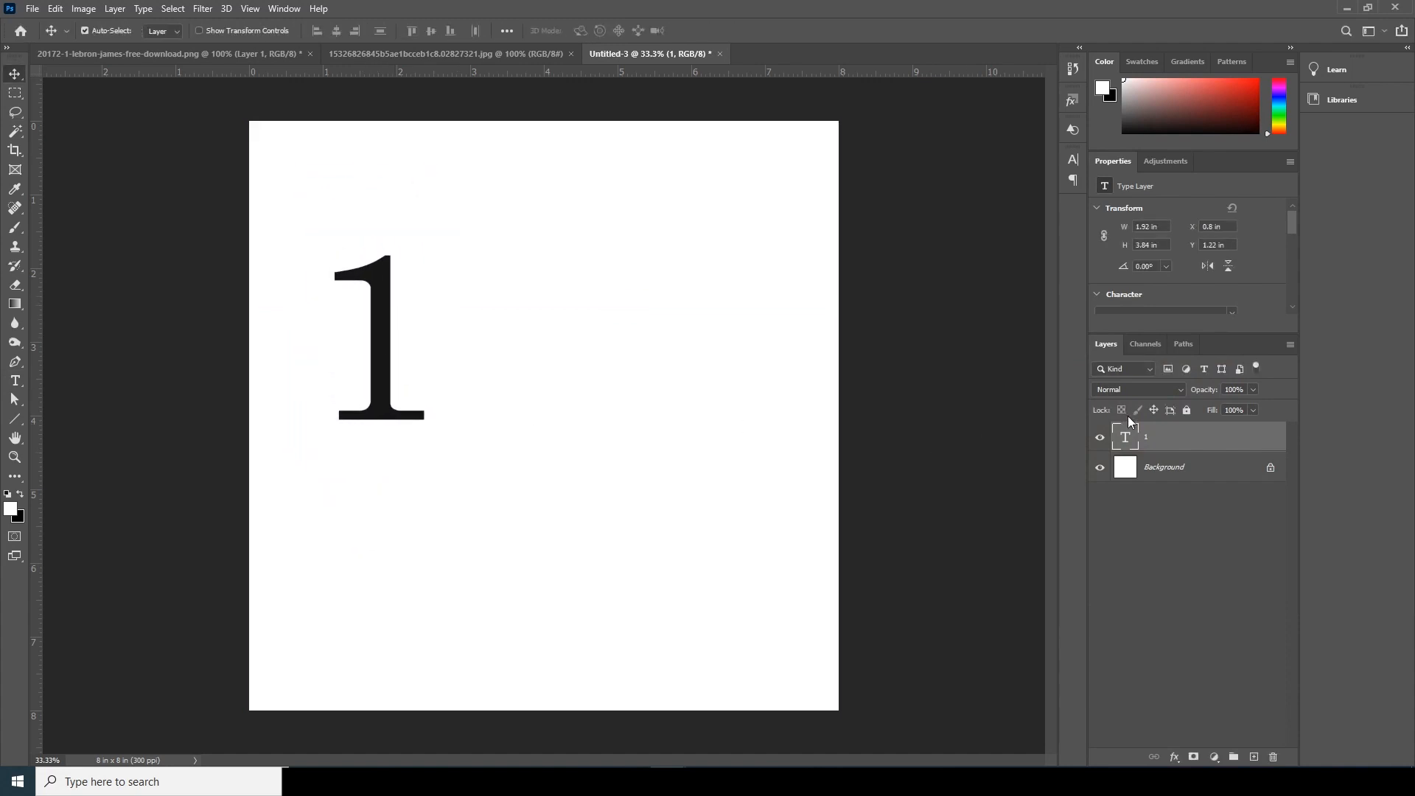
- Change the font of the "1" to DS Ballade
double_click(1126, 437)
click(212, 31)
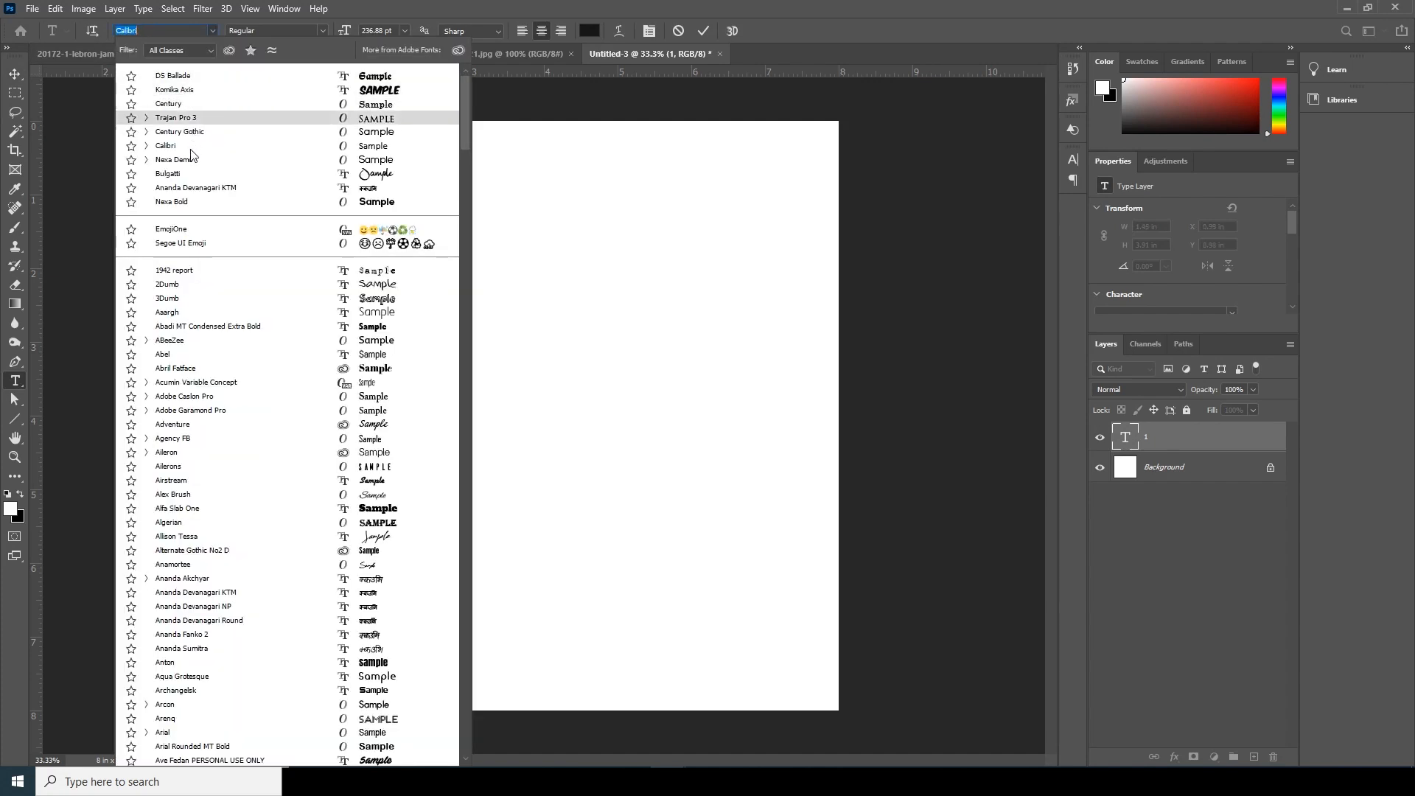
click(171, 77)
click(17, 76)
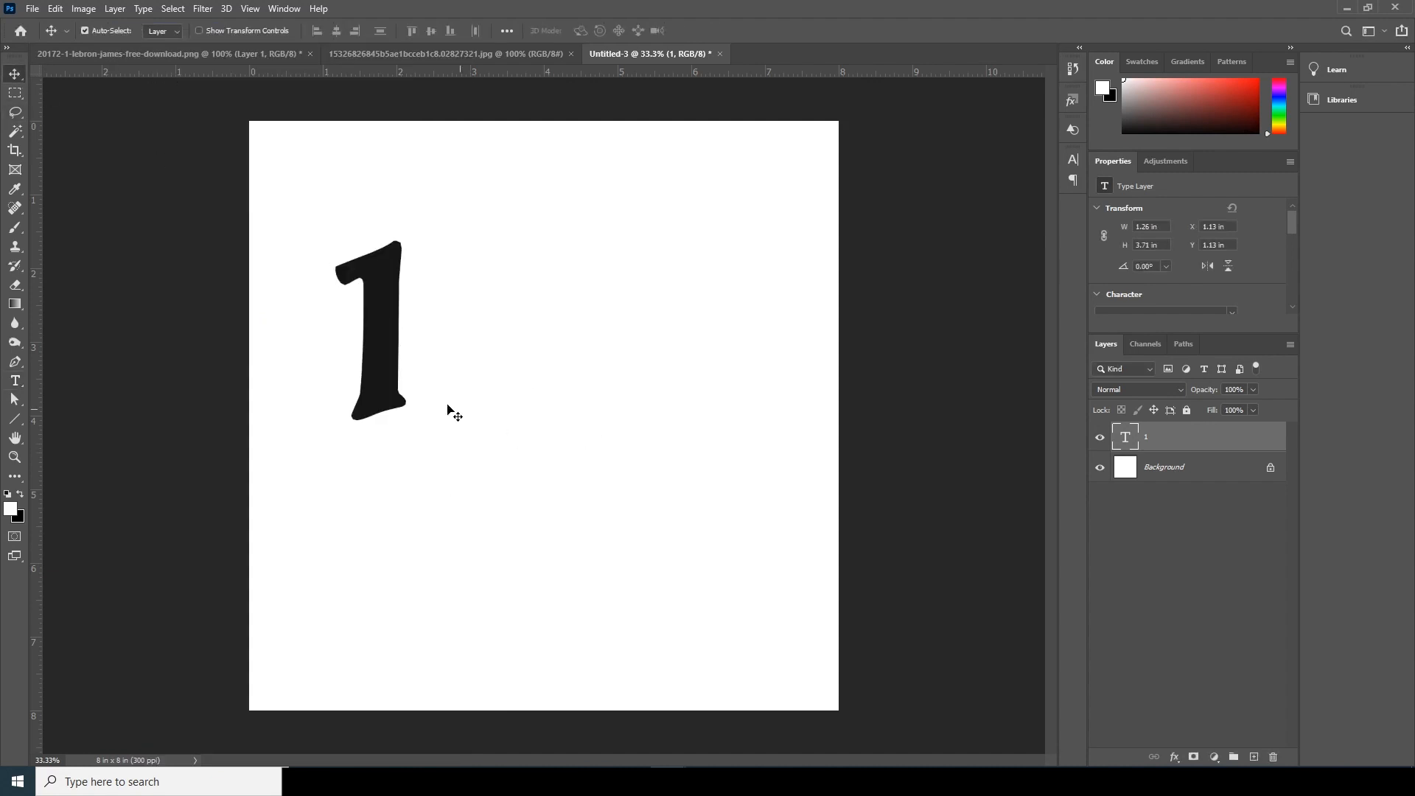
- Enlarge the "1" to about 3.11 × 9.16 in and place it in the left half of the canvas
click(387, 388)
key(ctrl+t)
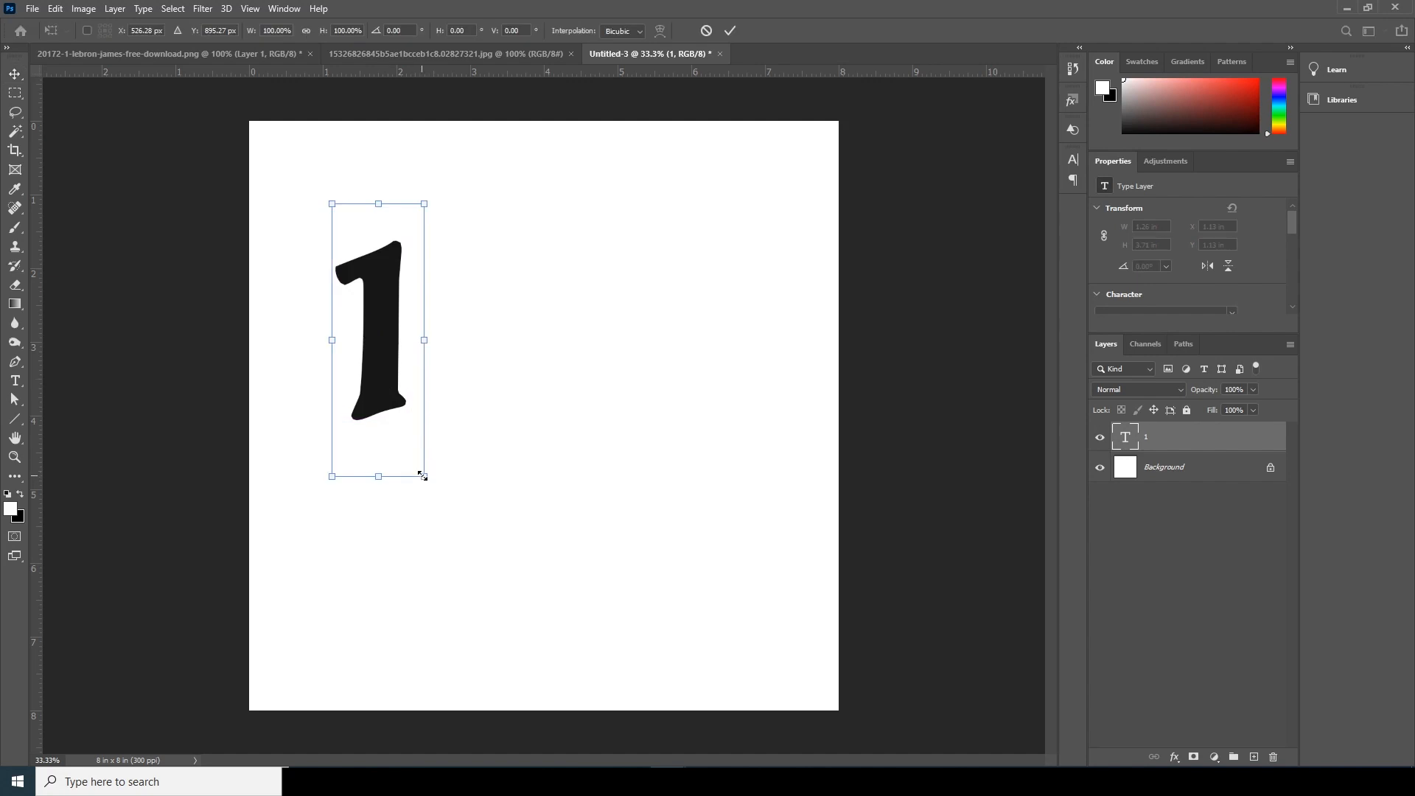
drag(424, 477, 550, 591)
drag(373, 389, 413, 464)
drag(500, 157, 549, 105)
drag(451, 347, 469, 340)
key(Return)
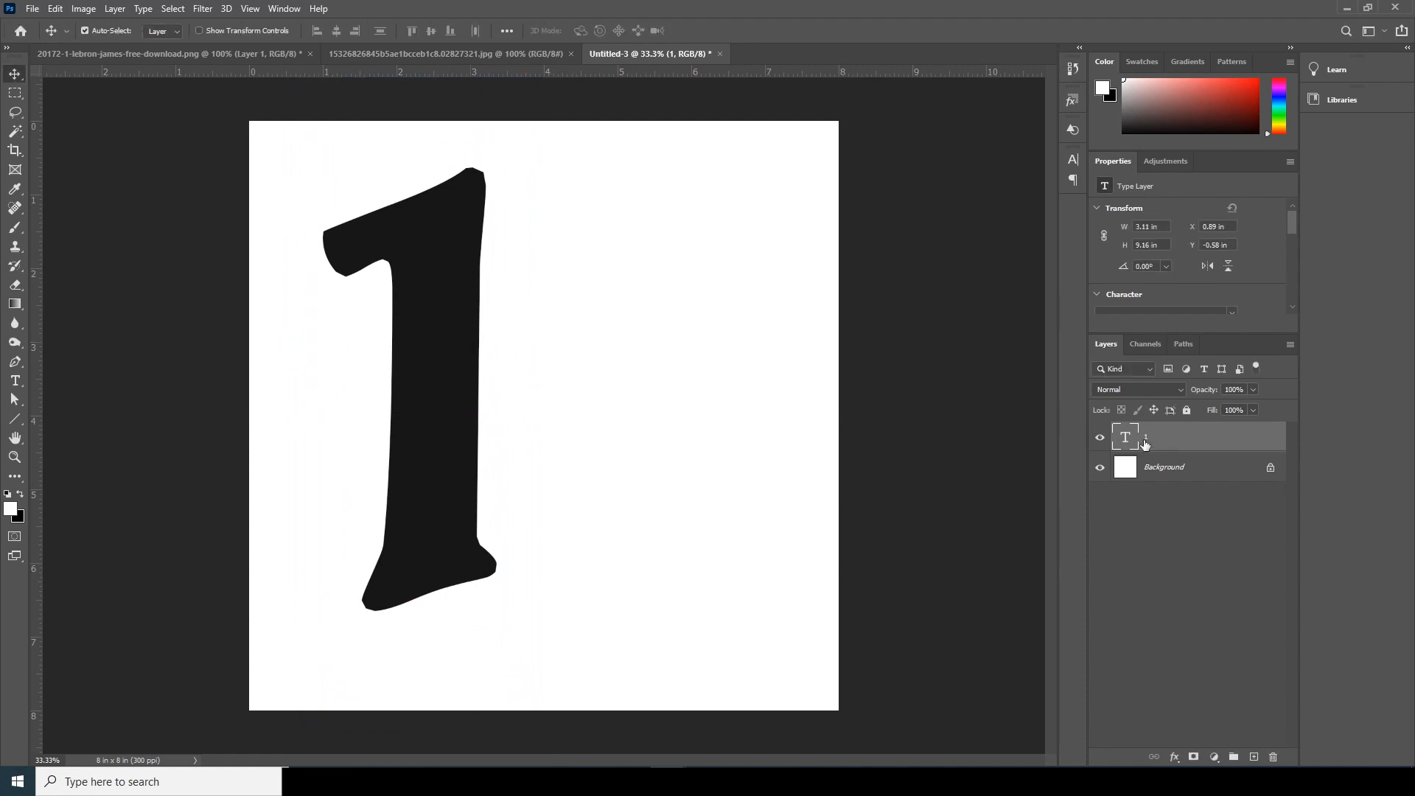
- Duplicate the "1" layer, keeping the original hidden, and apply a Pattern Overlay with the second-to-last black diagonal-stripe pattern to the copy
key(ctrl+j)
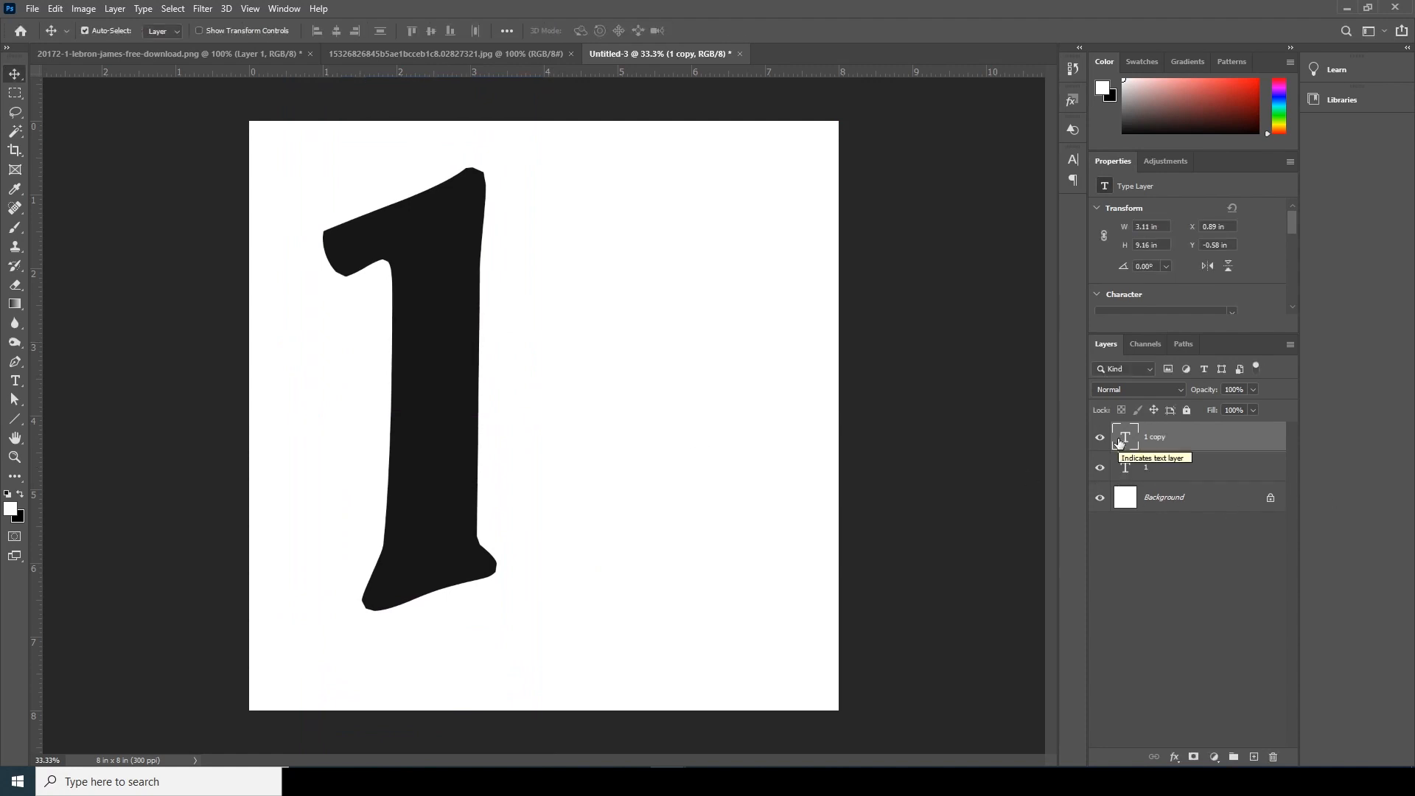
click(1175, 760)
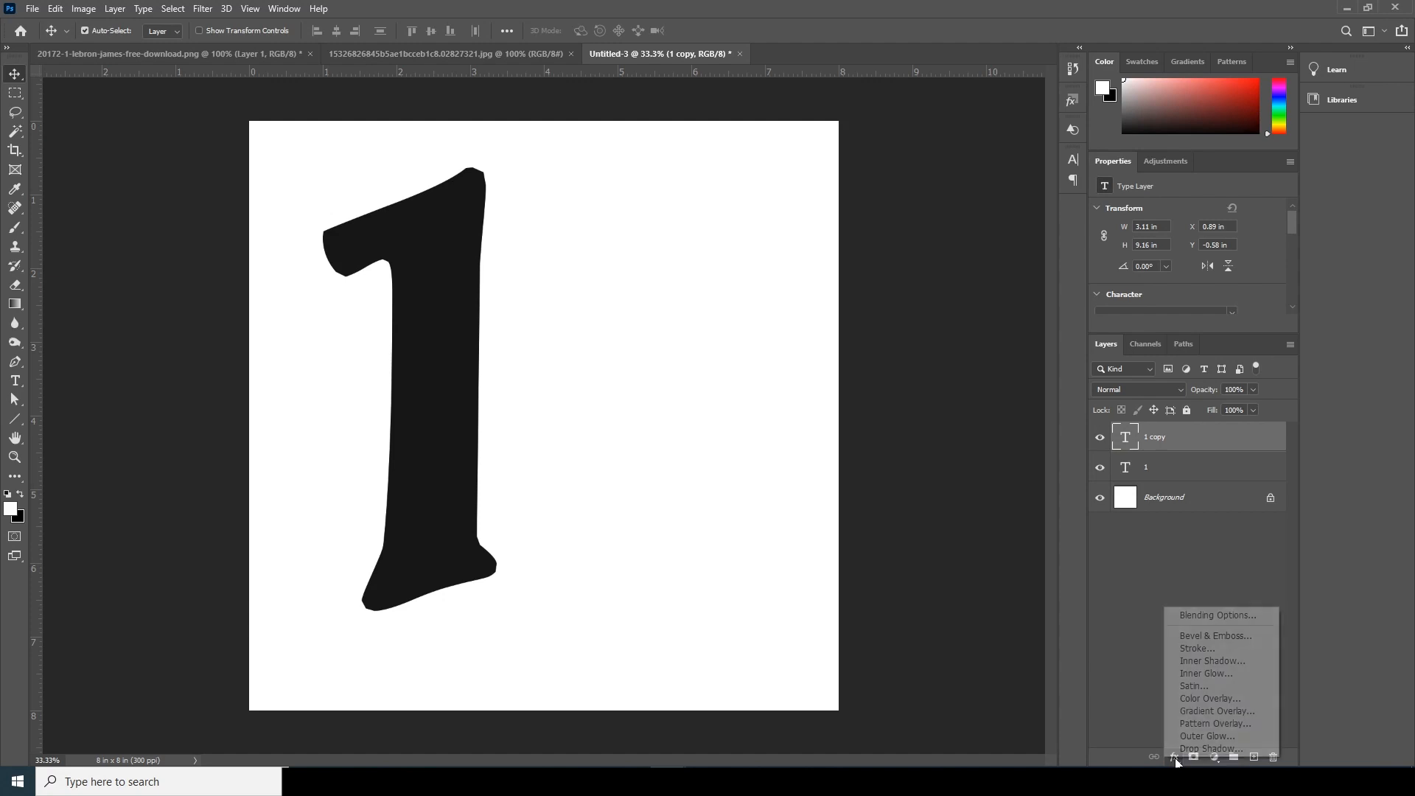
click(1198, 624)
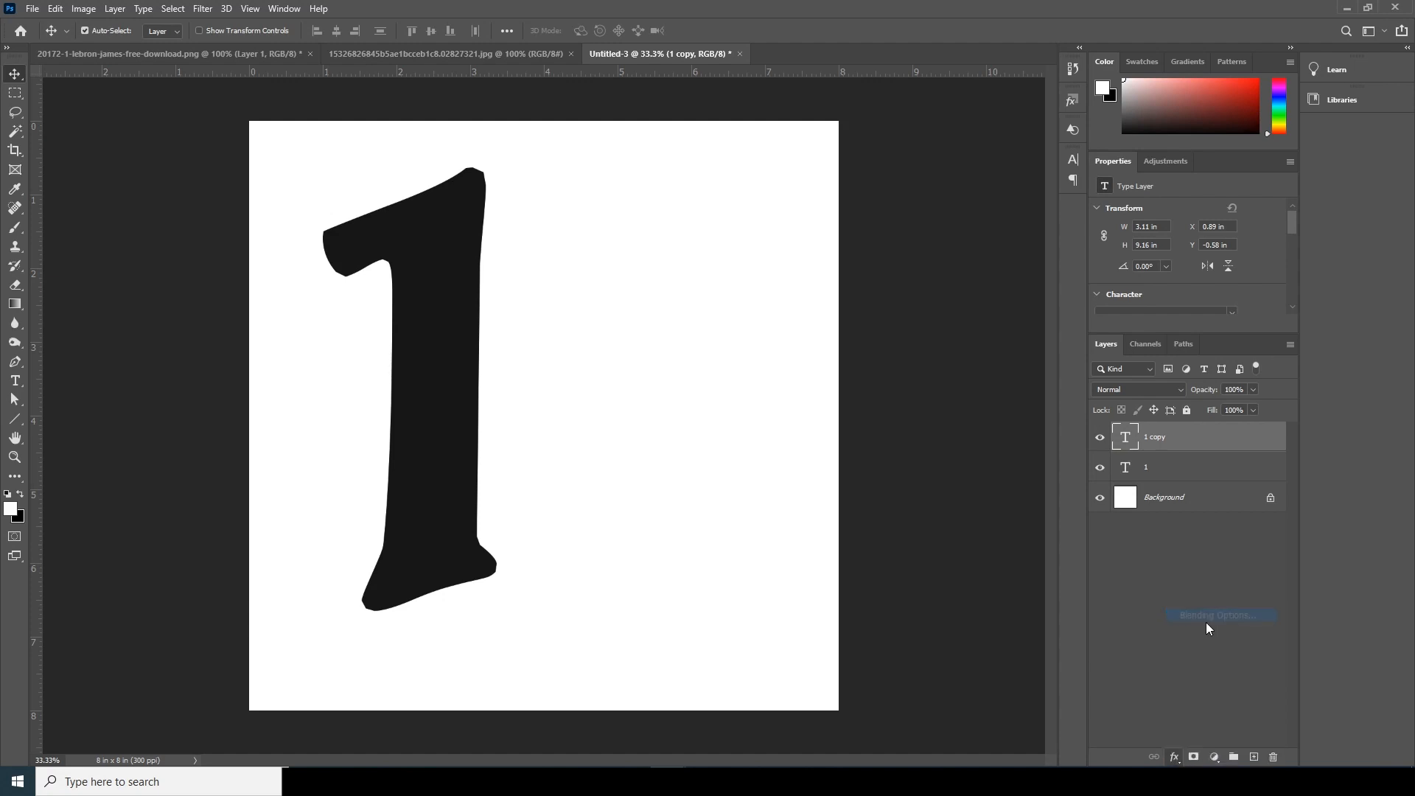
drag(925, 100, 691, 84)
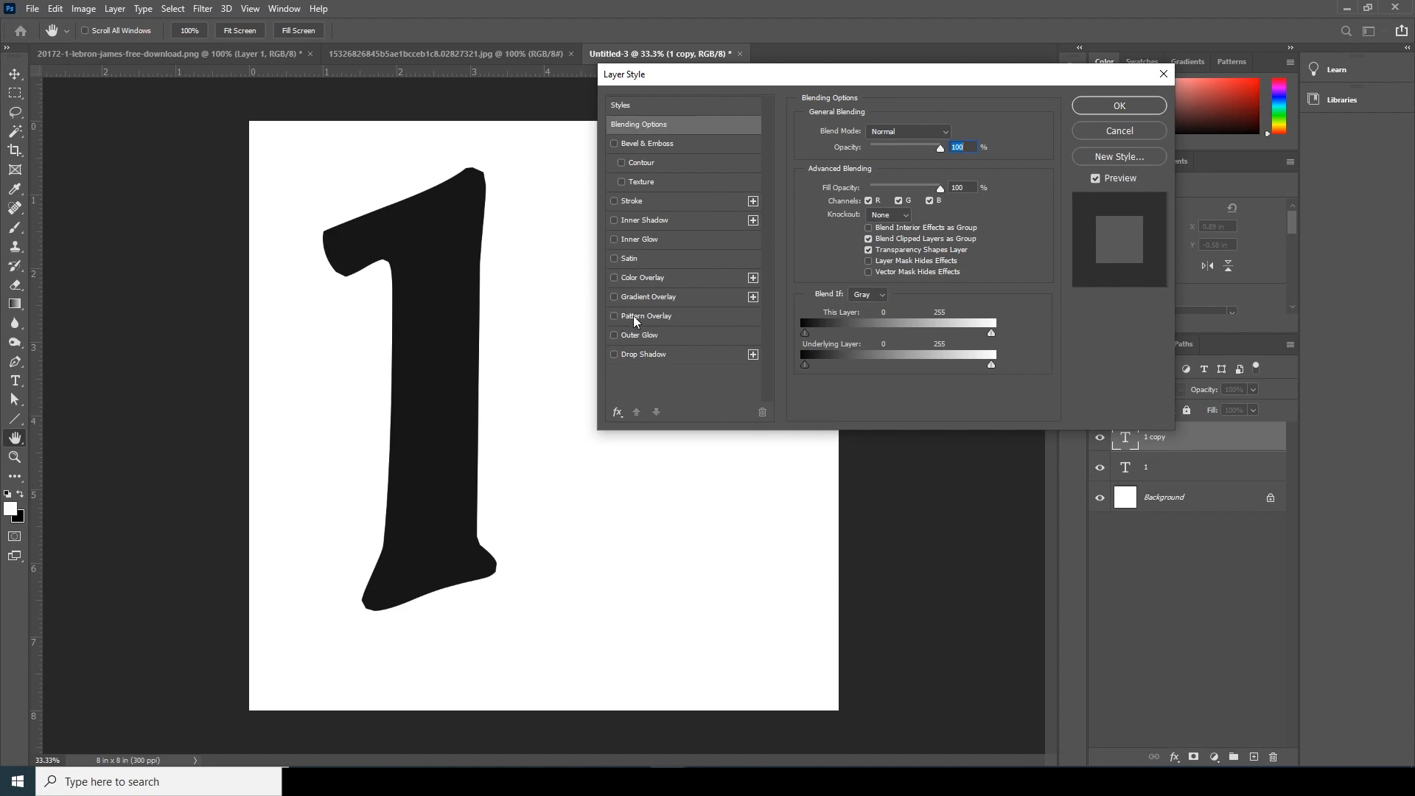
click(615, 316)
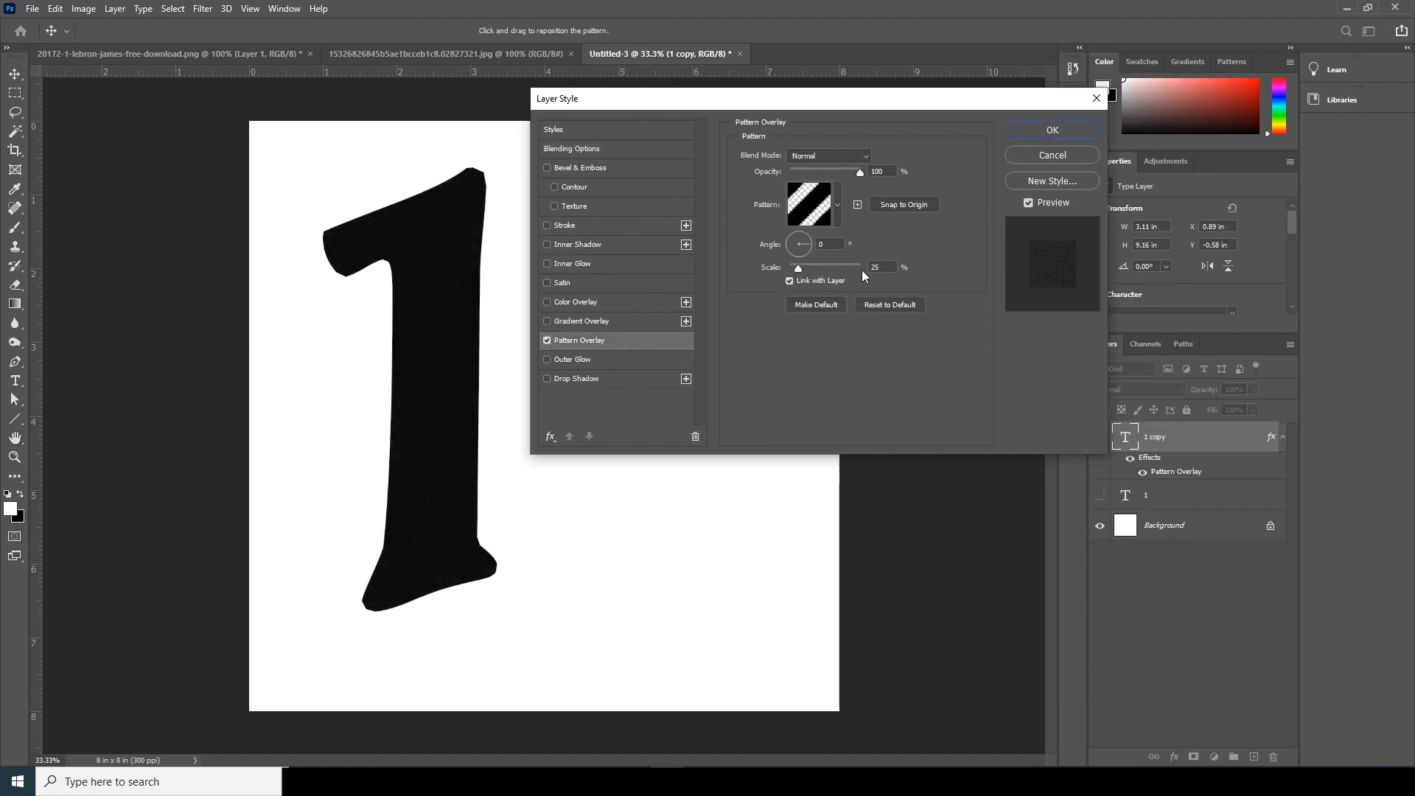
click(838, 204)
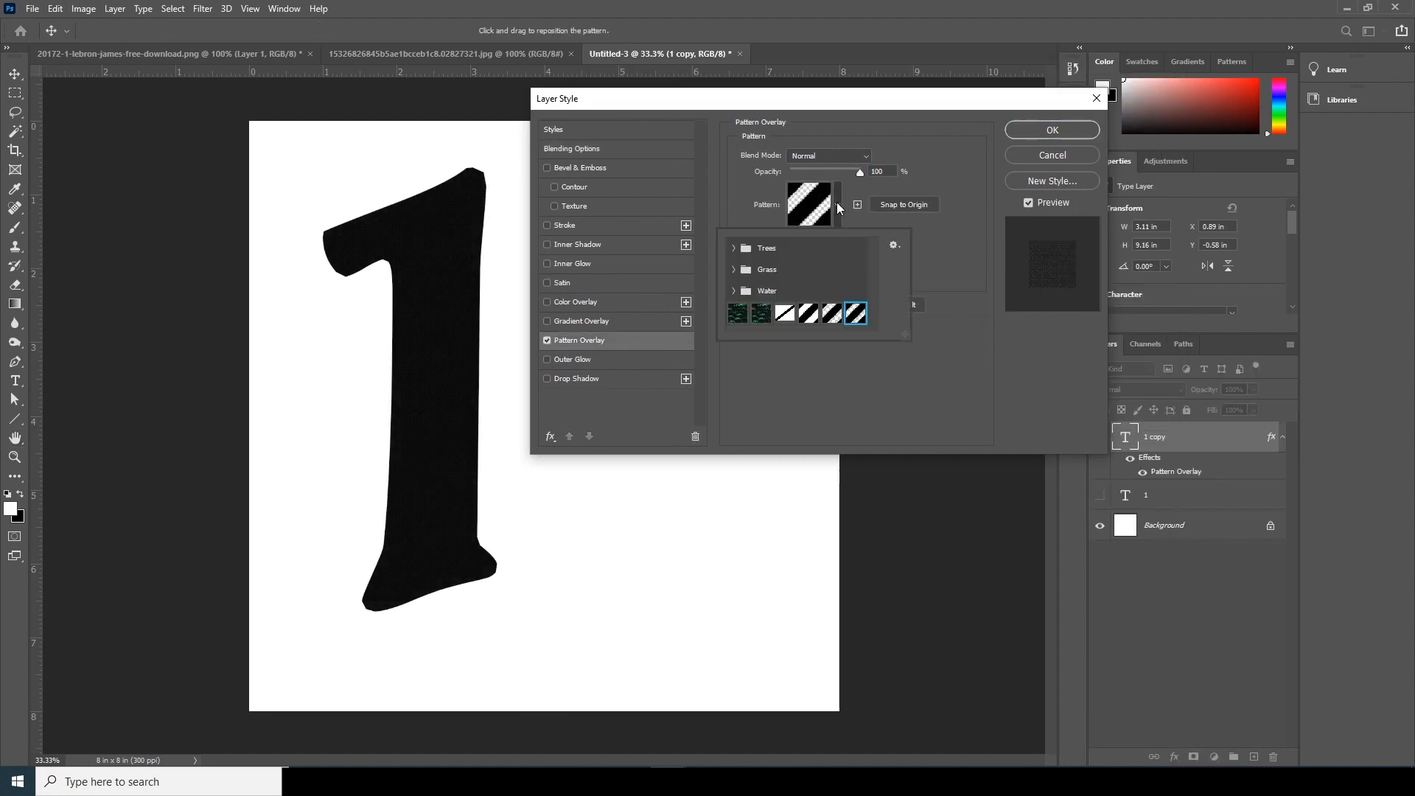
click(832, 314)
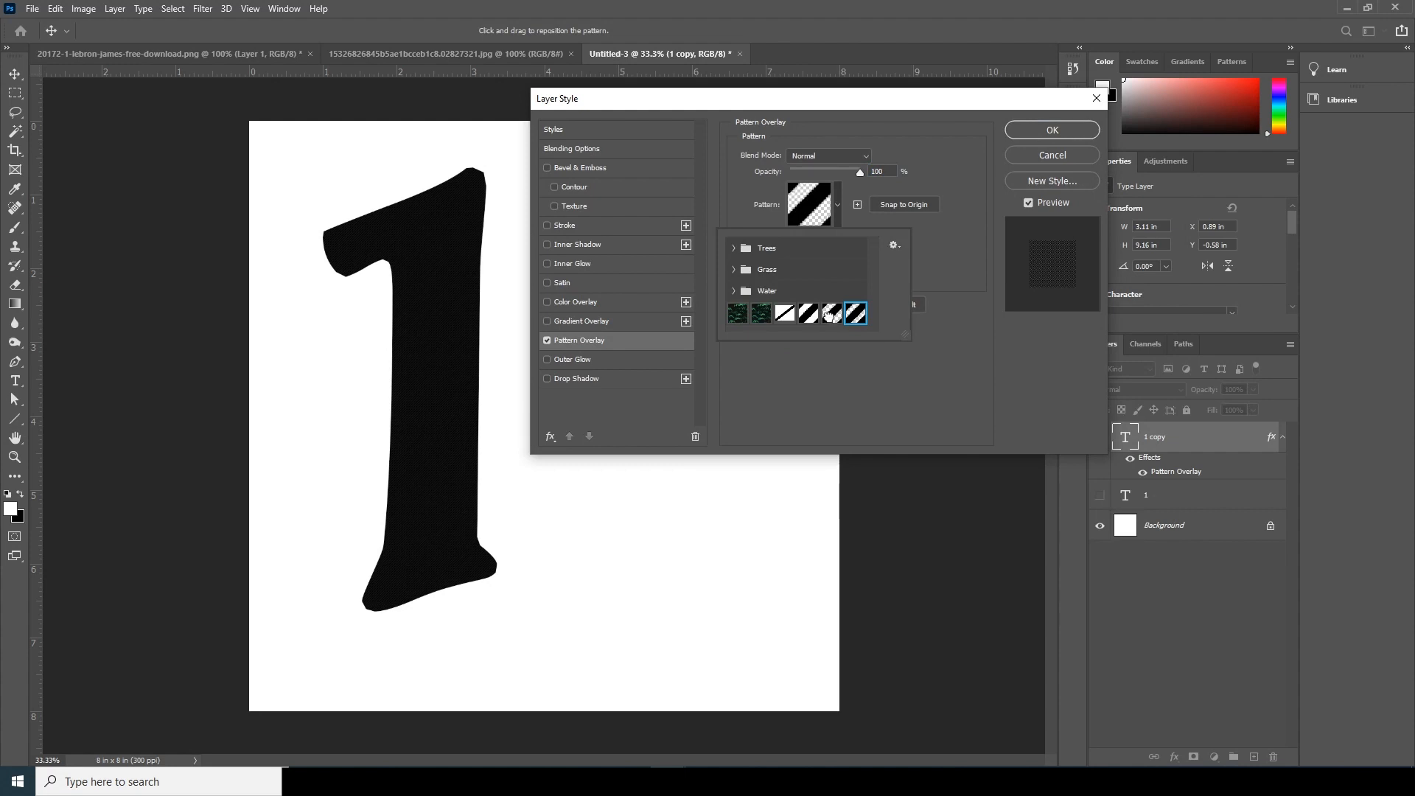
click(835, 393)
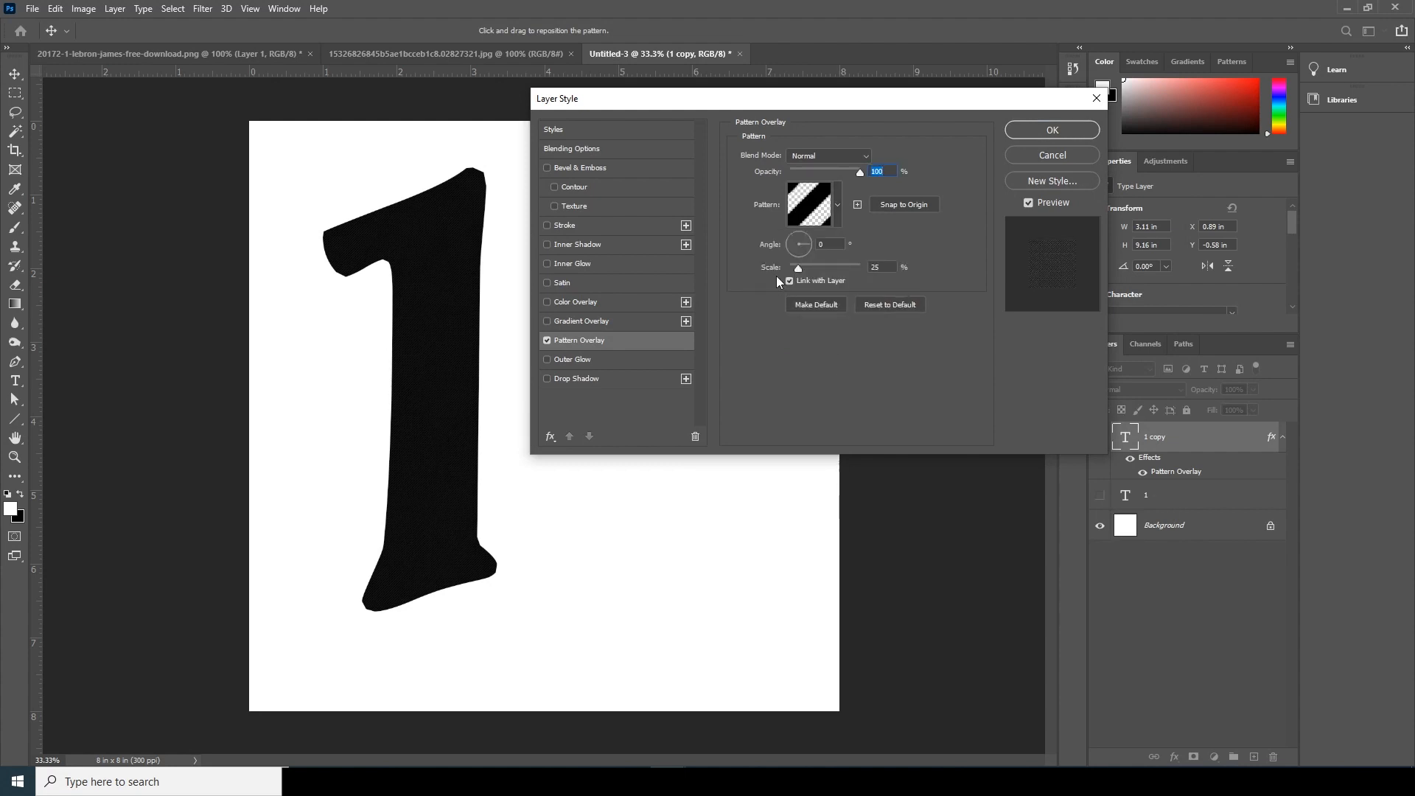
click(1060, 132)
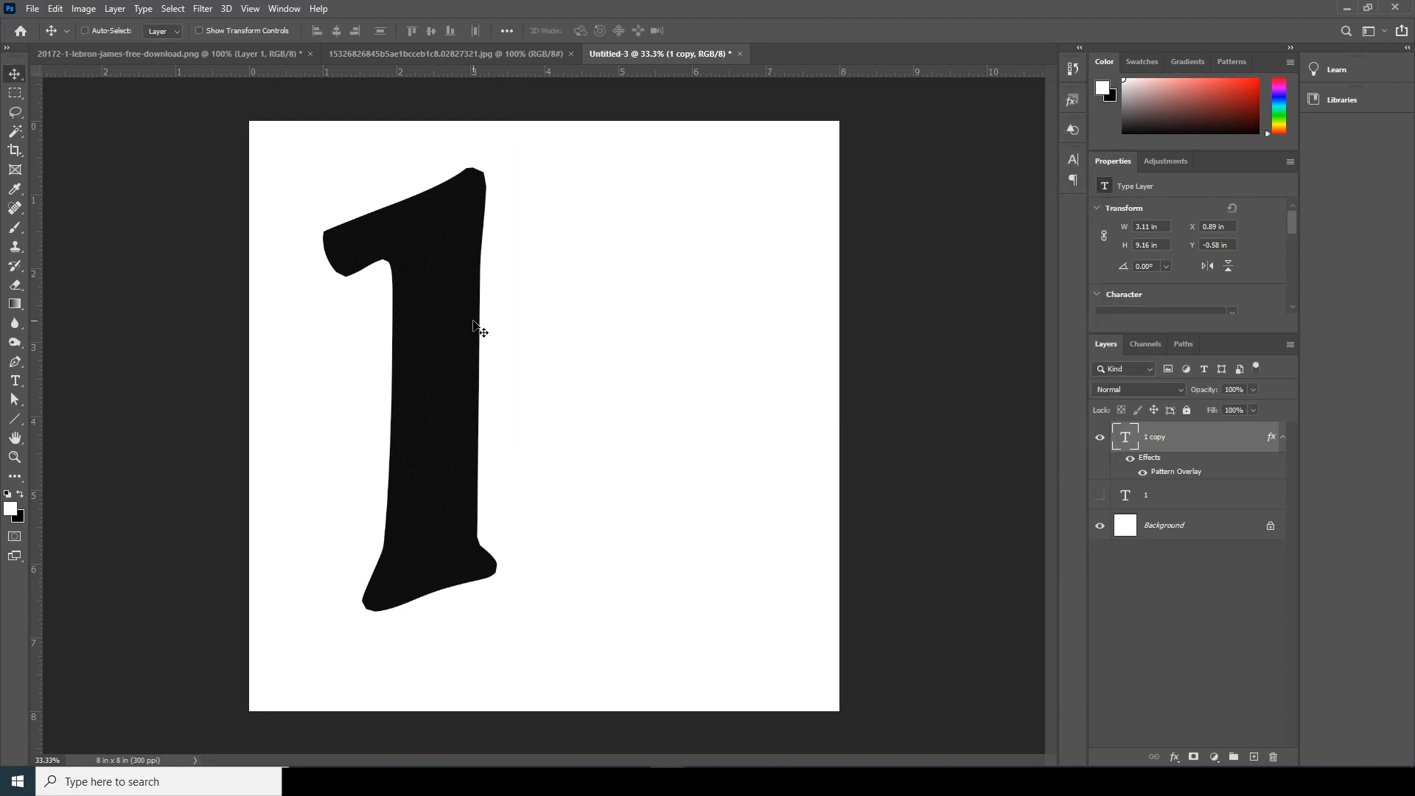
- Set the fill of the "1 copy" layer to 0% so only its stripe pattern shows
key(ctrl+plus)
key(ctrl+plus)
key(ctrl+plus)
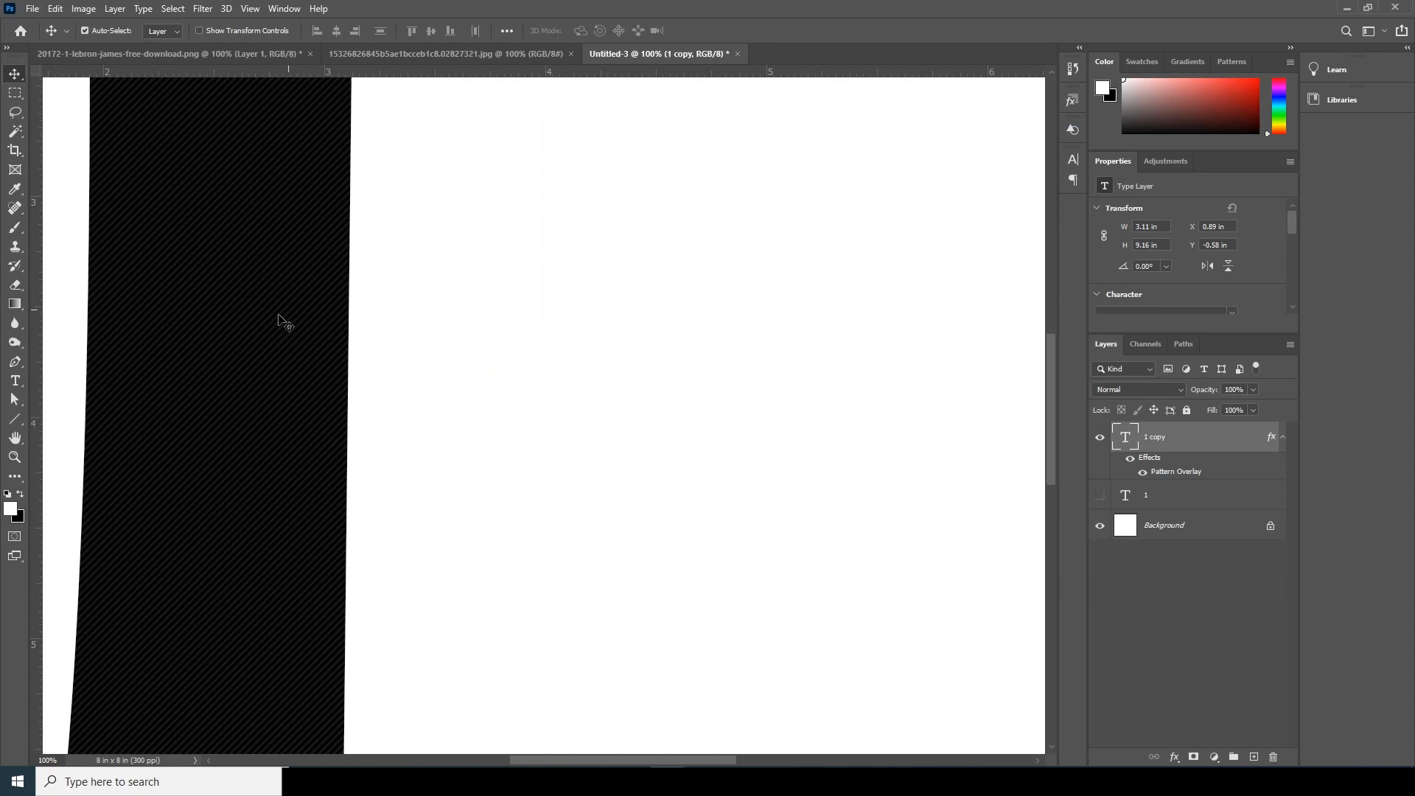
click(1254, 412)
drag(1183, 426, 1175, 427)
key(space)
drag(440, 424, 941, 710)
drag(494, 485, 477, 502)
drag(572, 442, 550, 476)
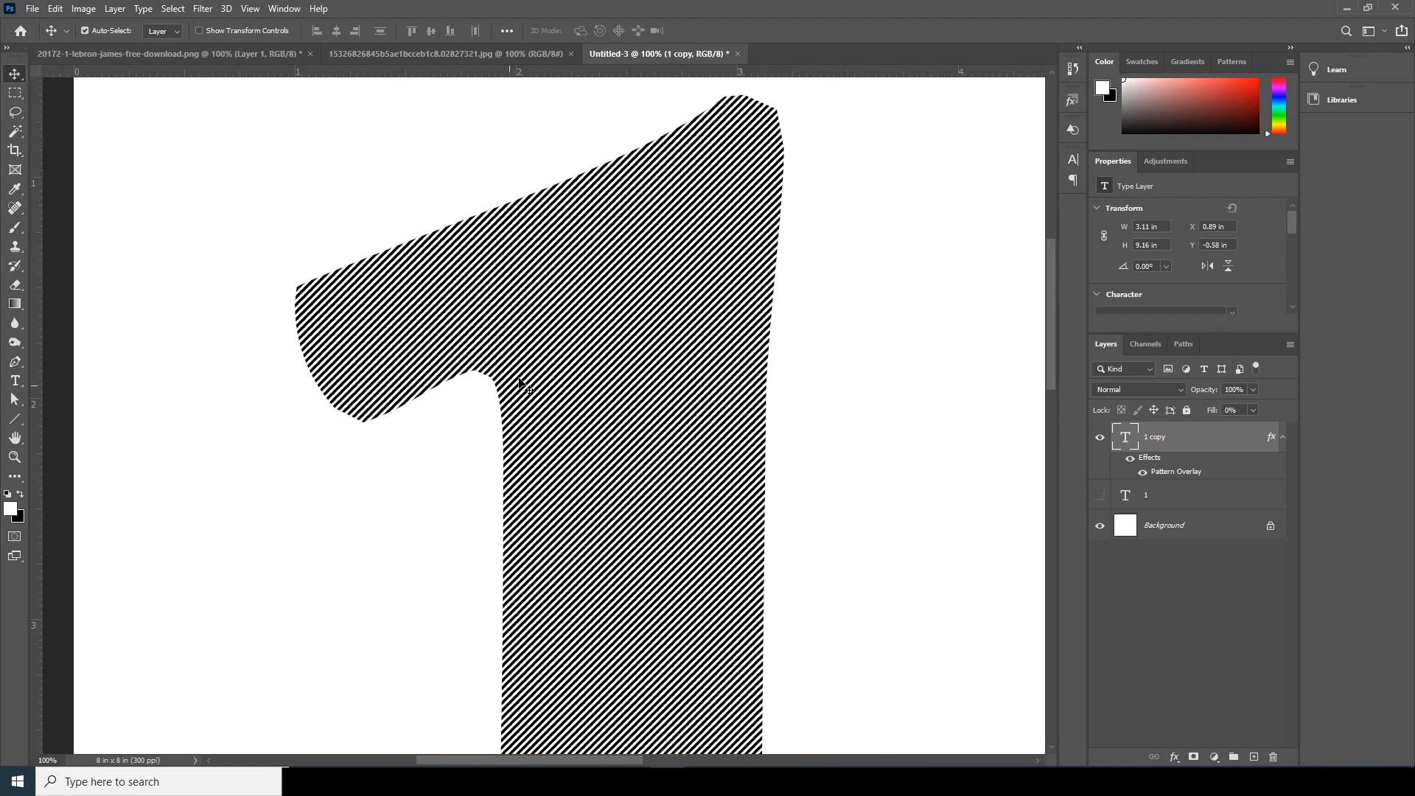
- Set the Pattern Overlay of the "1 copy" layer to 58% opacity and 39% scale
double_click(1176, 472)
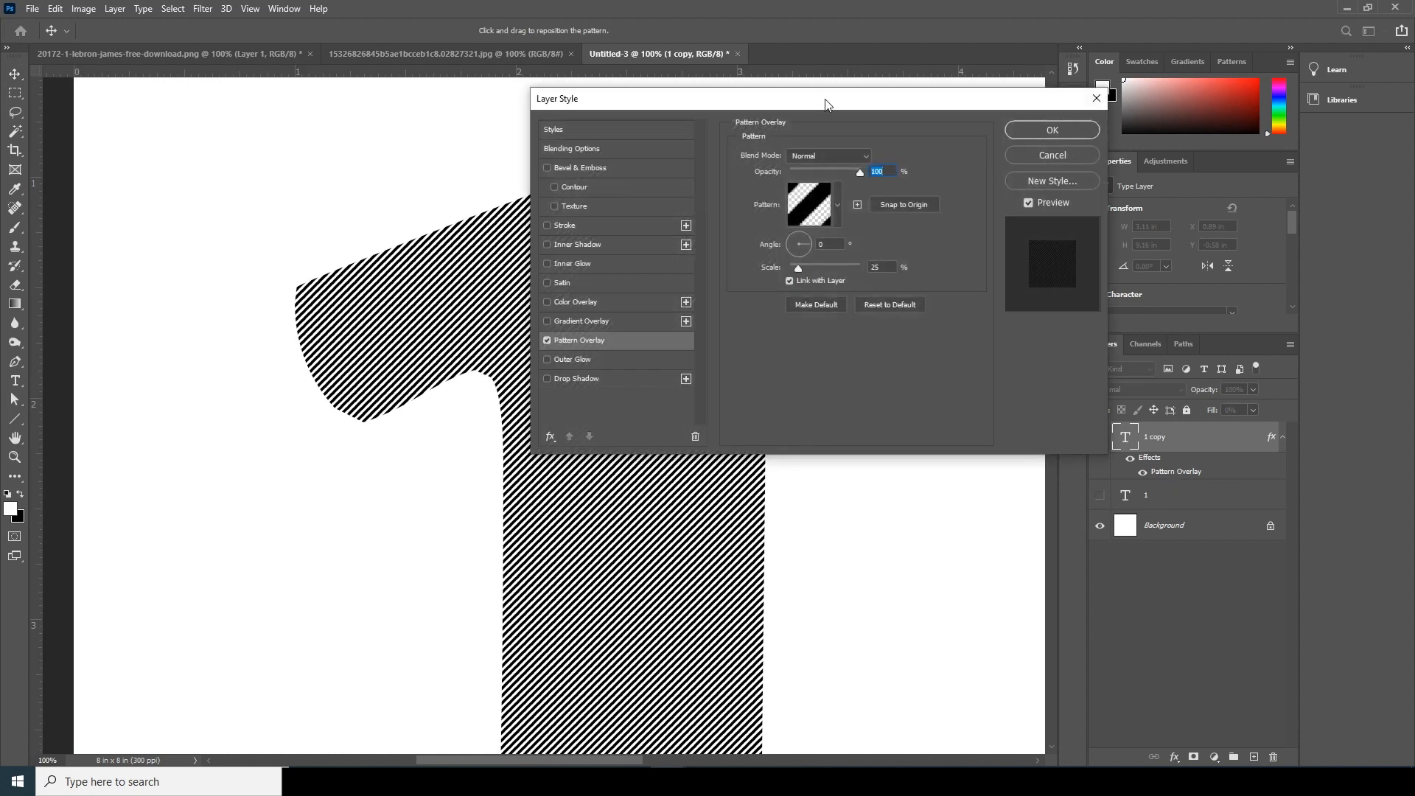
drag(826, 104, 982, 157)
drag(1013, 229, 986, 224)
mouse_move(954, 320)
mouse_down()
mouse_move(1003, 317)
mouse_move(960, 319)
mouse_up()
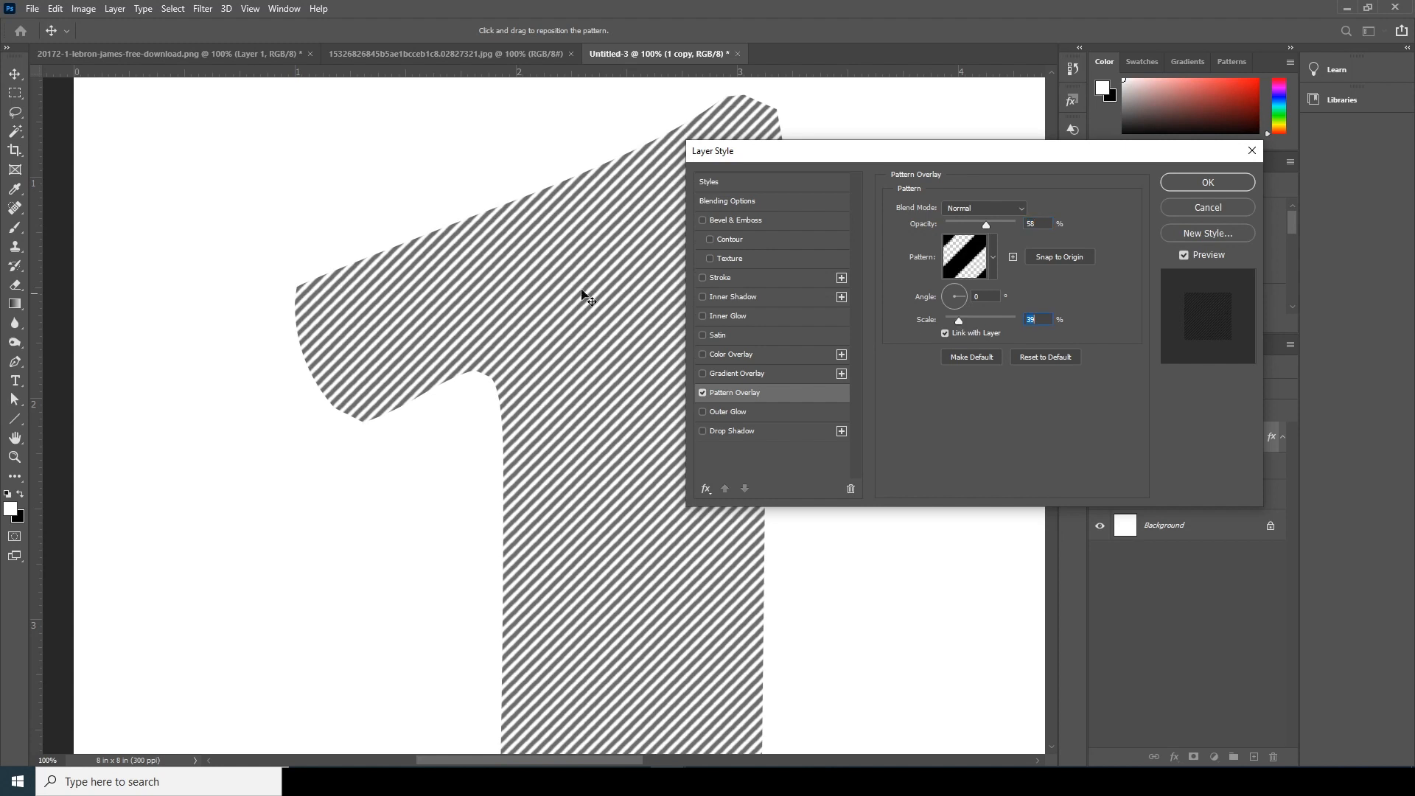
key(ctrl+minus)
key(ctrl+minus)
key(ctrl+minus)
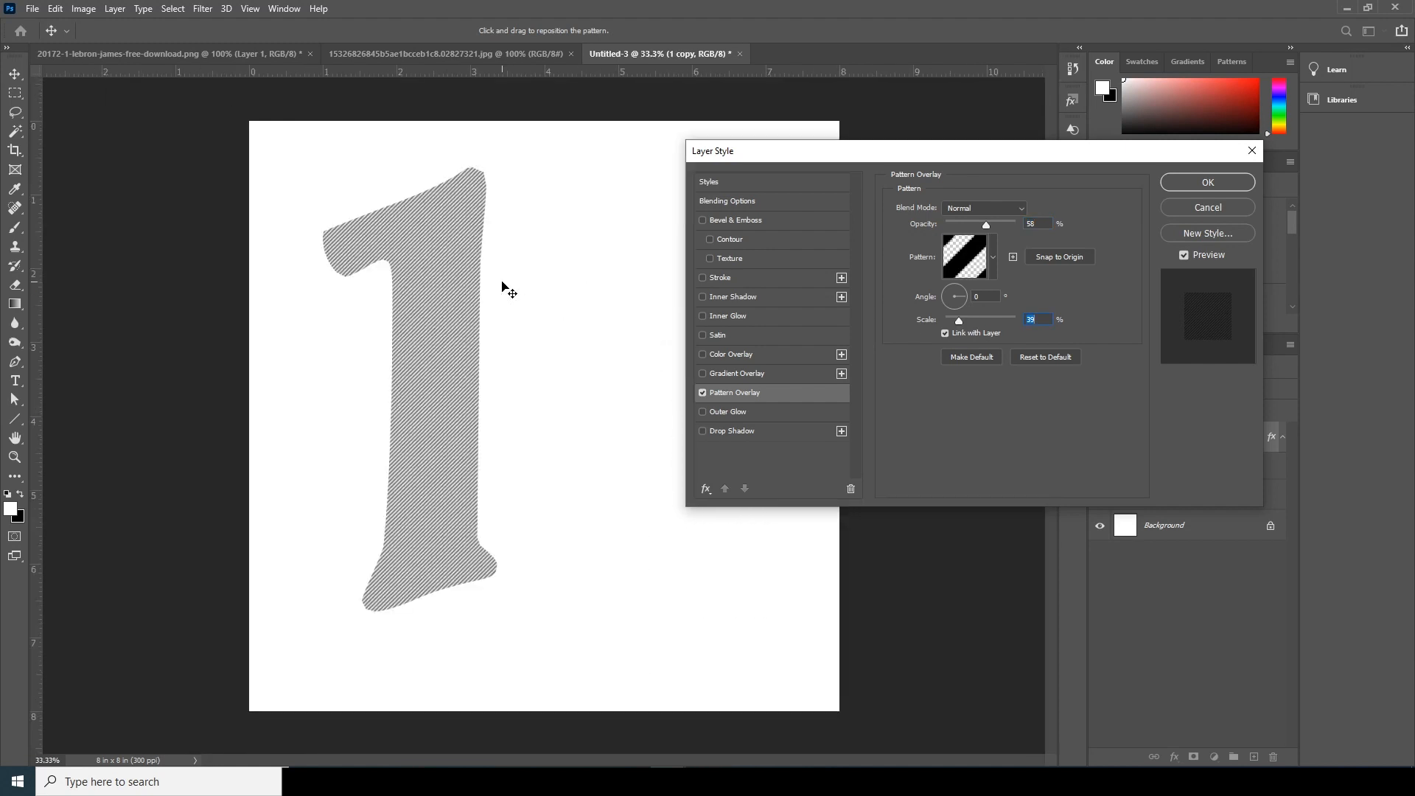
click(1190, 184)
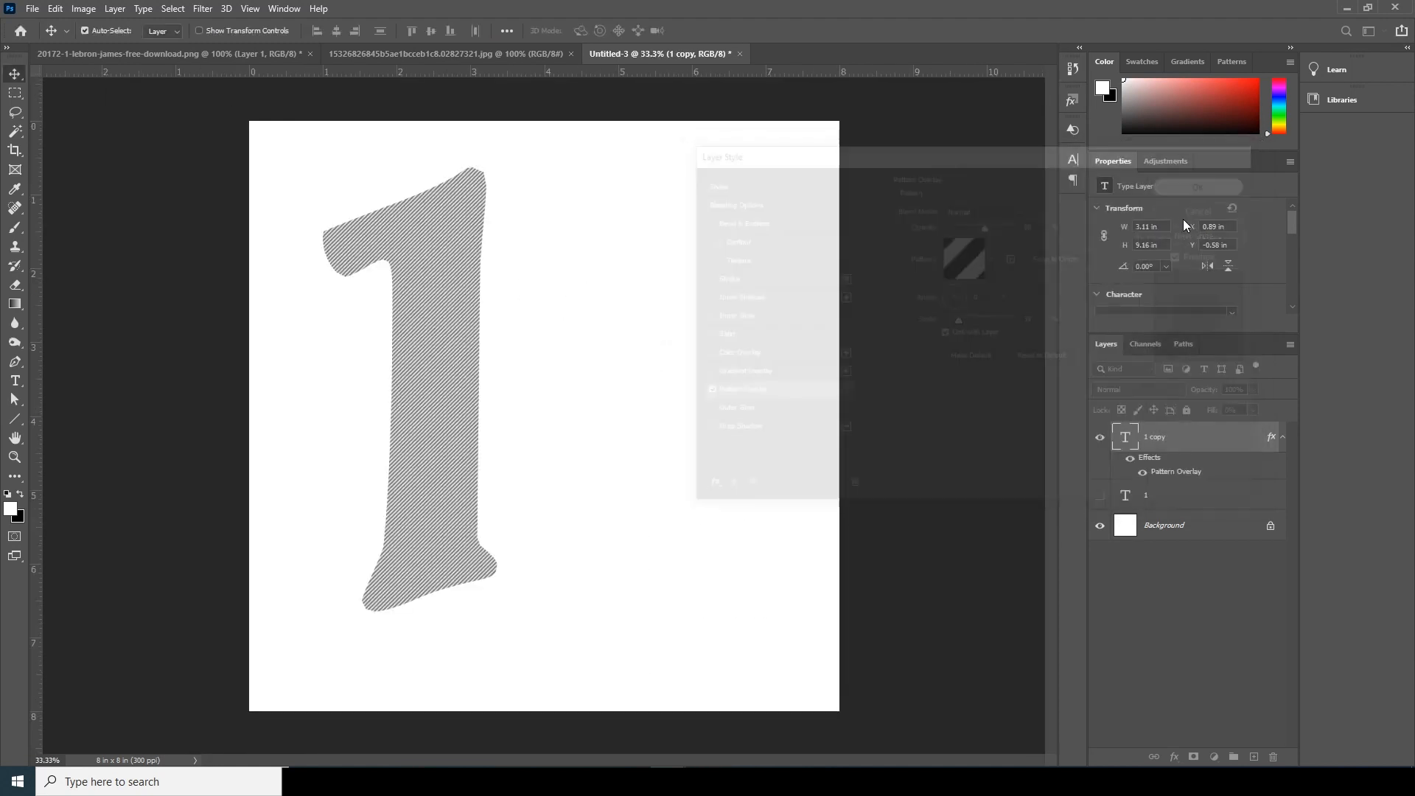
- Show the original "1" layer, place it above the striped copy and recolor its text red
click(1101, 498)
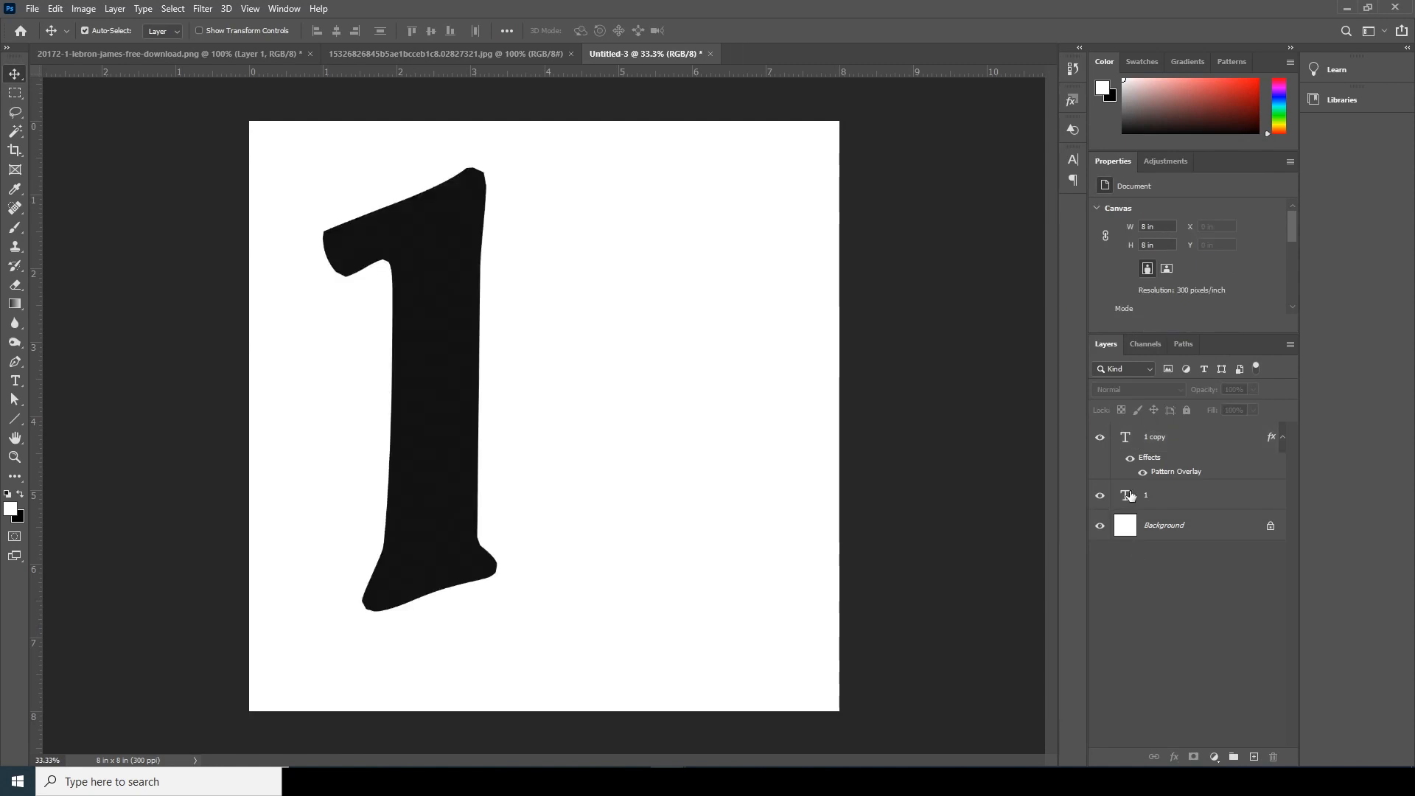
click(1125, 498)
drag(1128, 500, 1134, 413)
drag(1127, 497, 1200, 418)
double_click(1125, 440)
click(586, 31)
click(1331, 353)
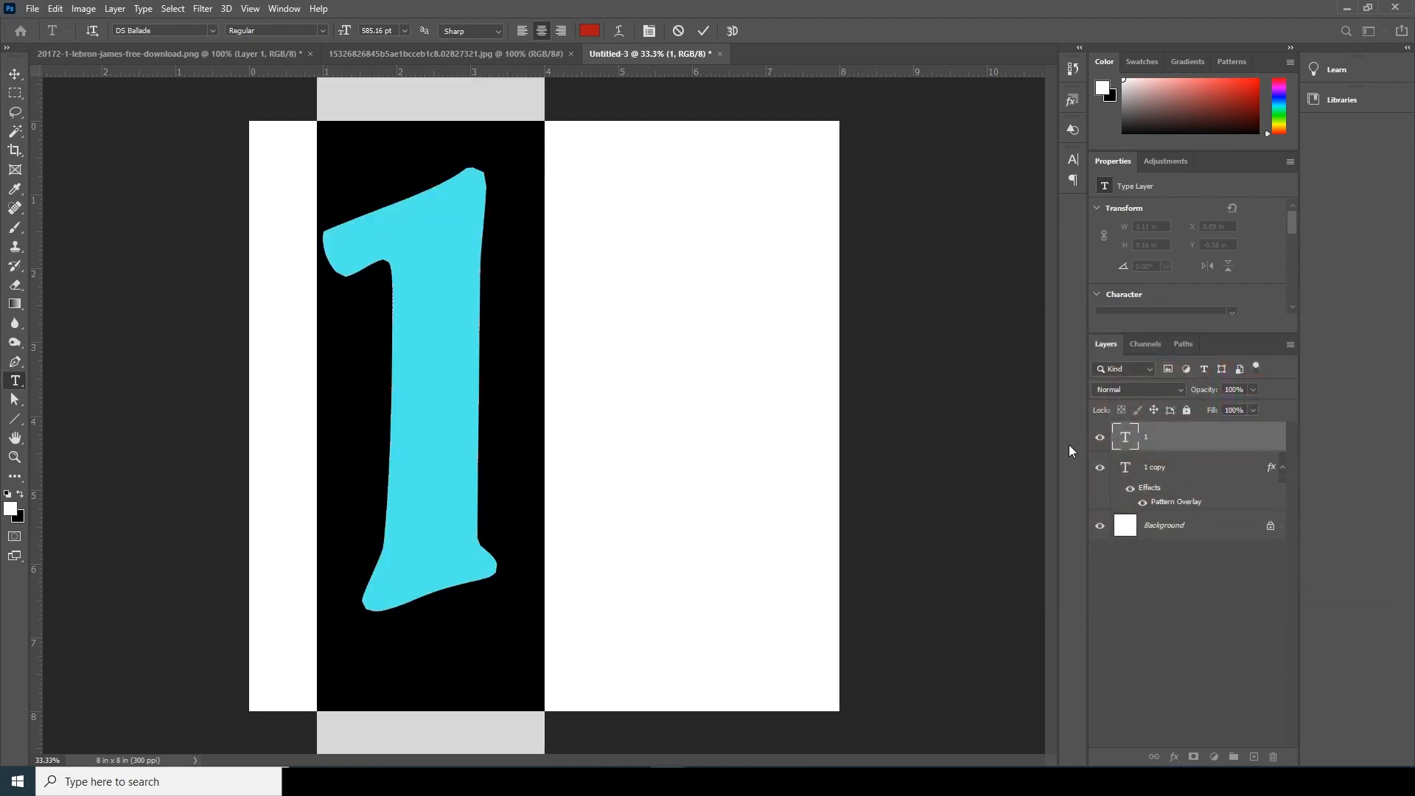
key(ctrl+Return)
key(v)
- Set the blend mode of the red "1" layer to Multiply
click(1141, 387)
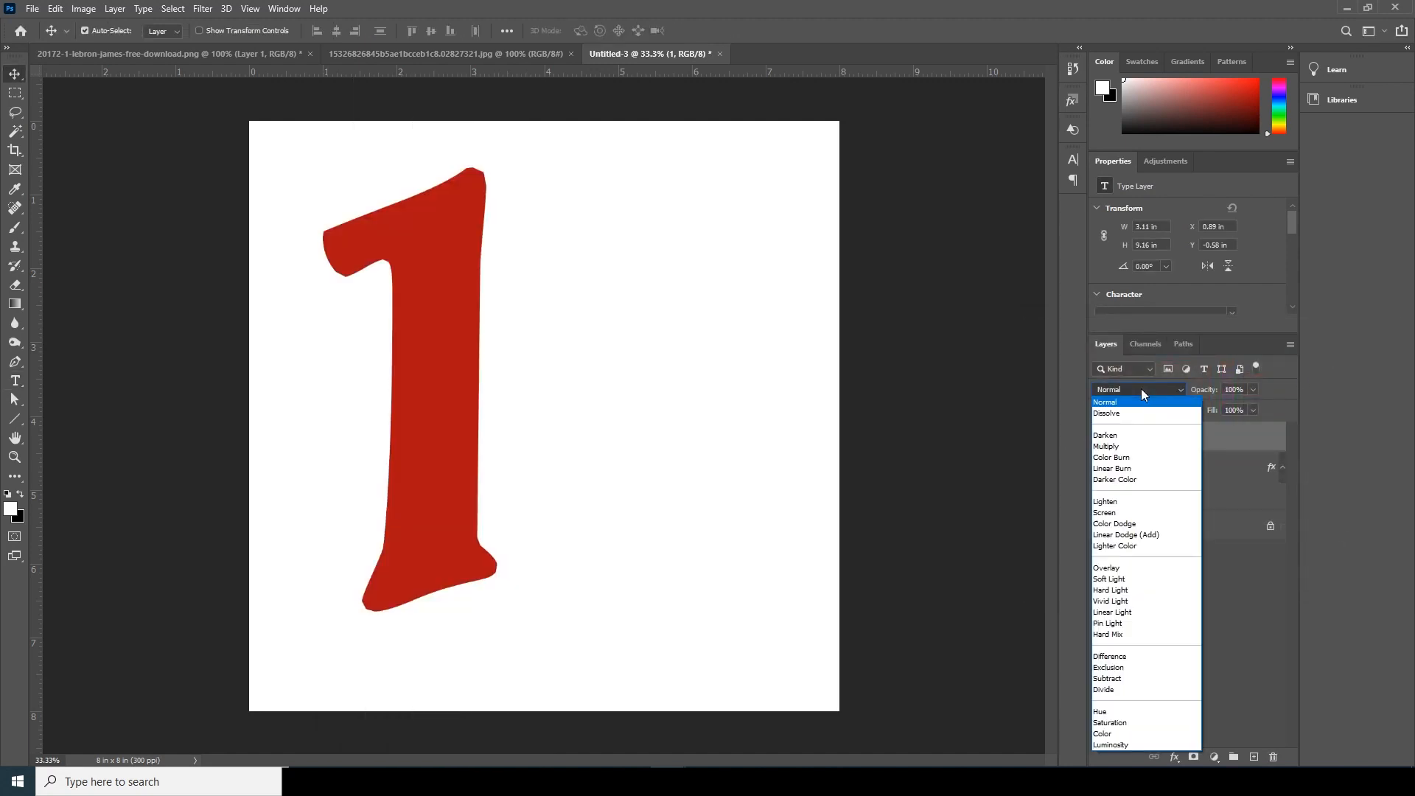
key(ctrl+plus)
key(ctrl+plus)
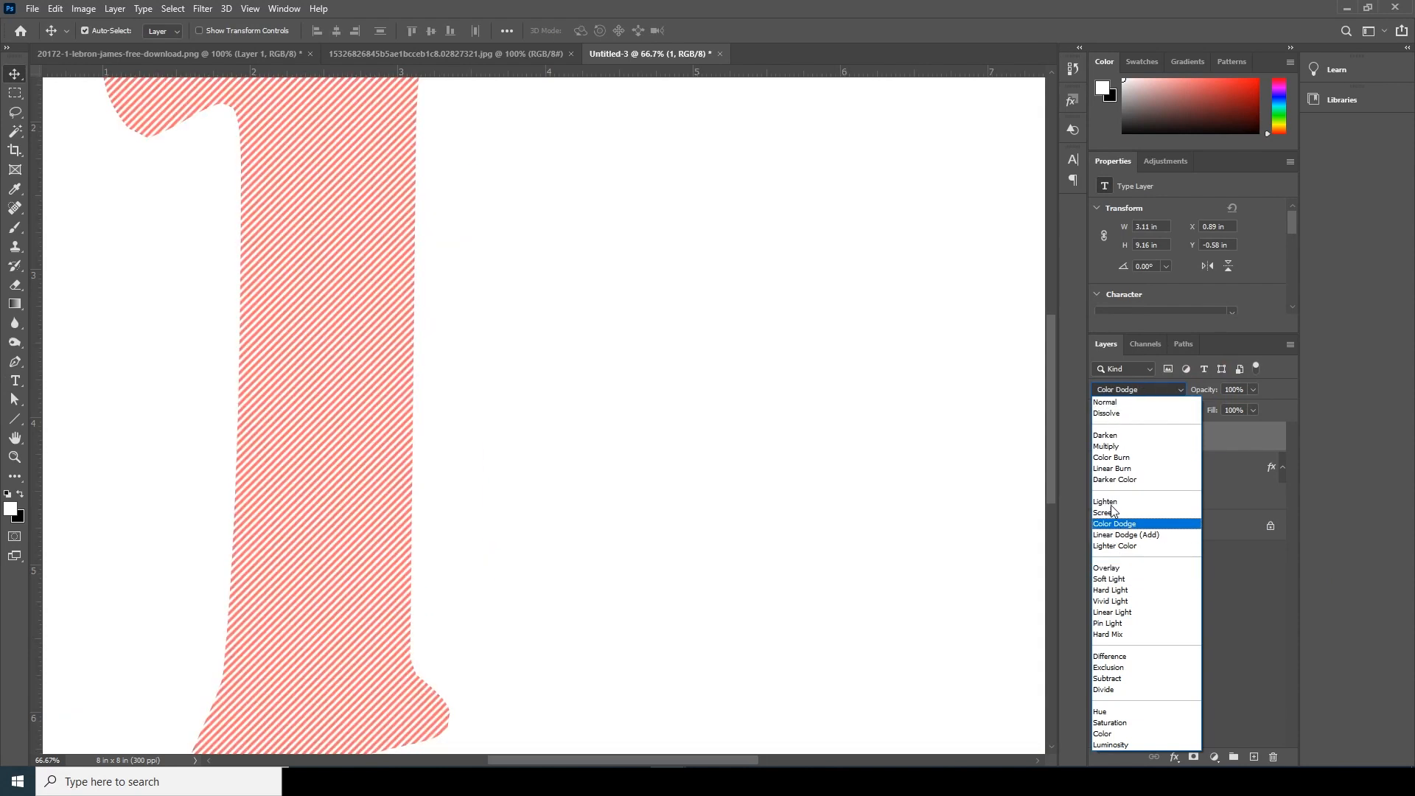
click(1107, 449)
click(669, 429)
key(ctrl+minus)
key(ctrl+plus)
key(ctrl+minus)
key(ctrl+plus)
key(ctrl+minus)
key(ctrl+plus)
- Duplicate the red "1" layer and add a 5 px dark gray Outside stroke to the duplicate
click(1130, 441)
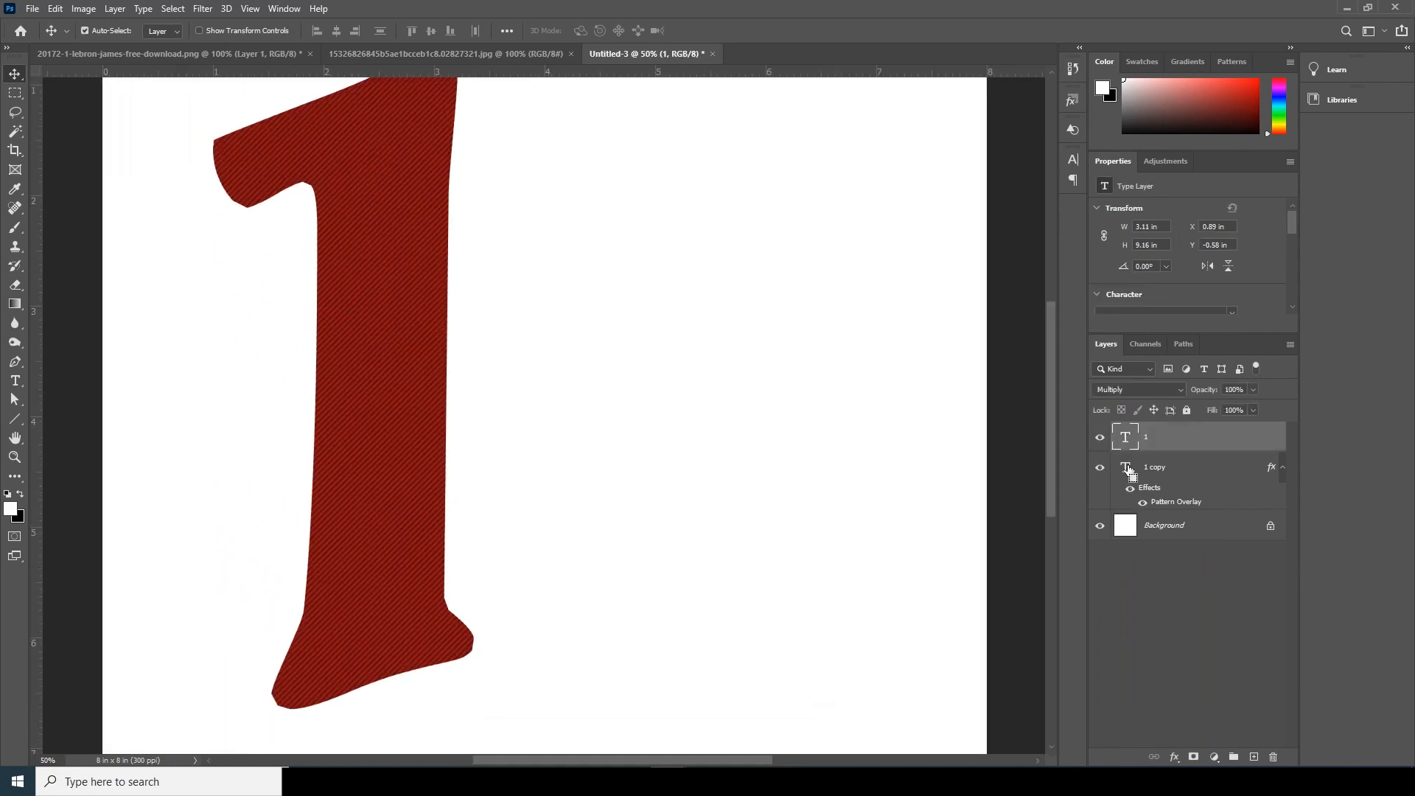
key(ctrl+j)
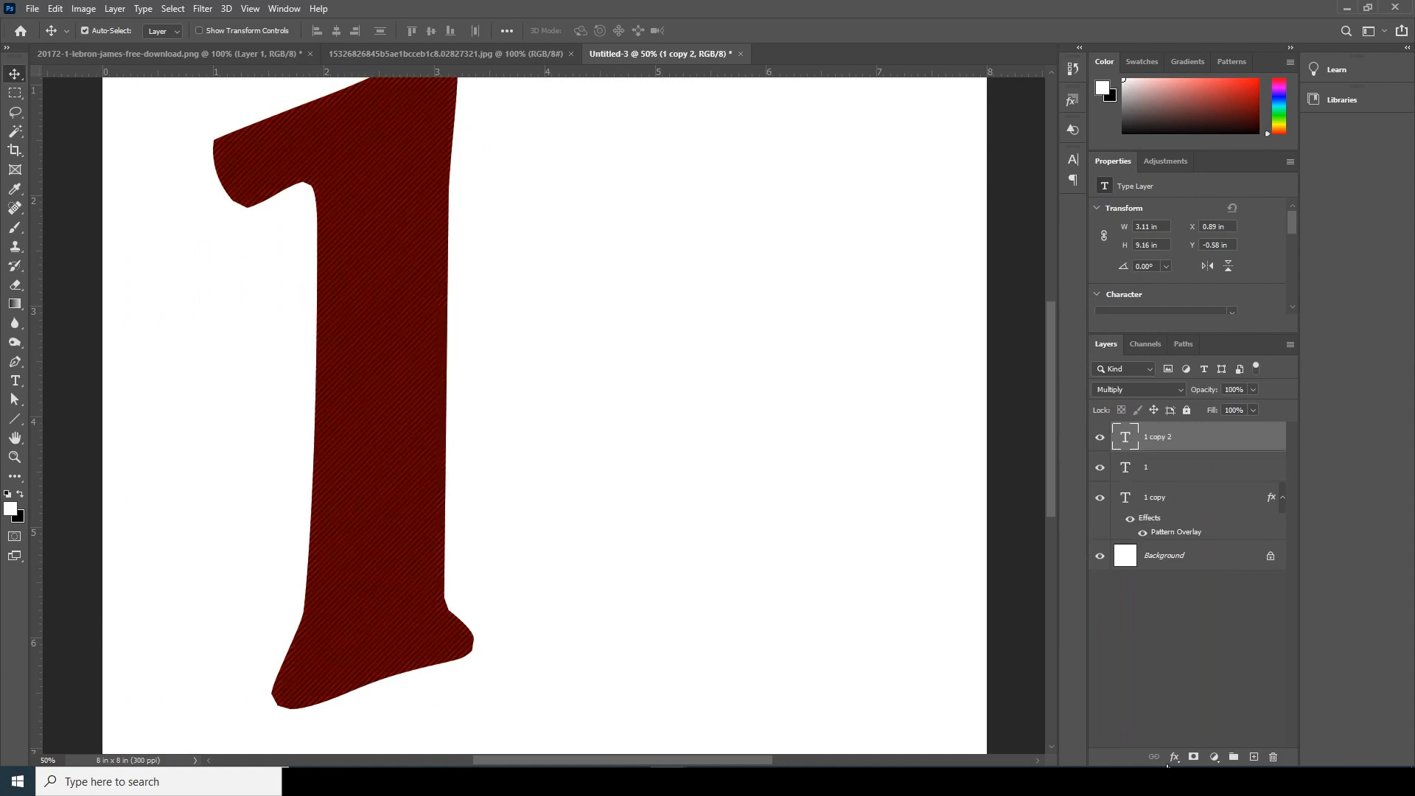
click(1175, 758)
click(1189, 651)
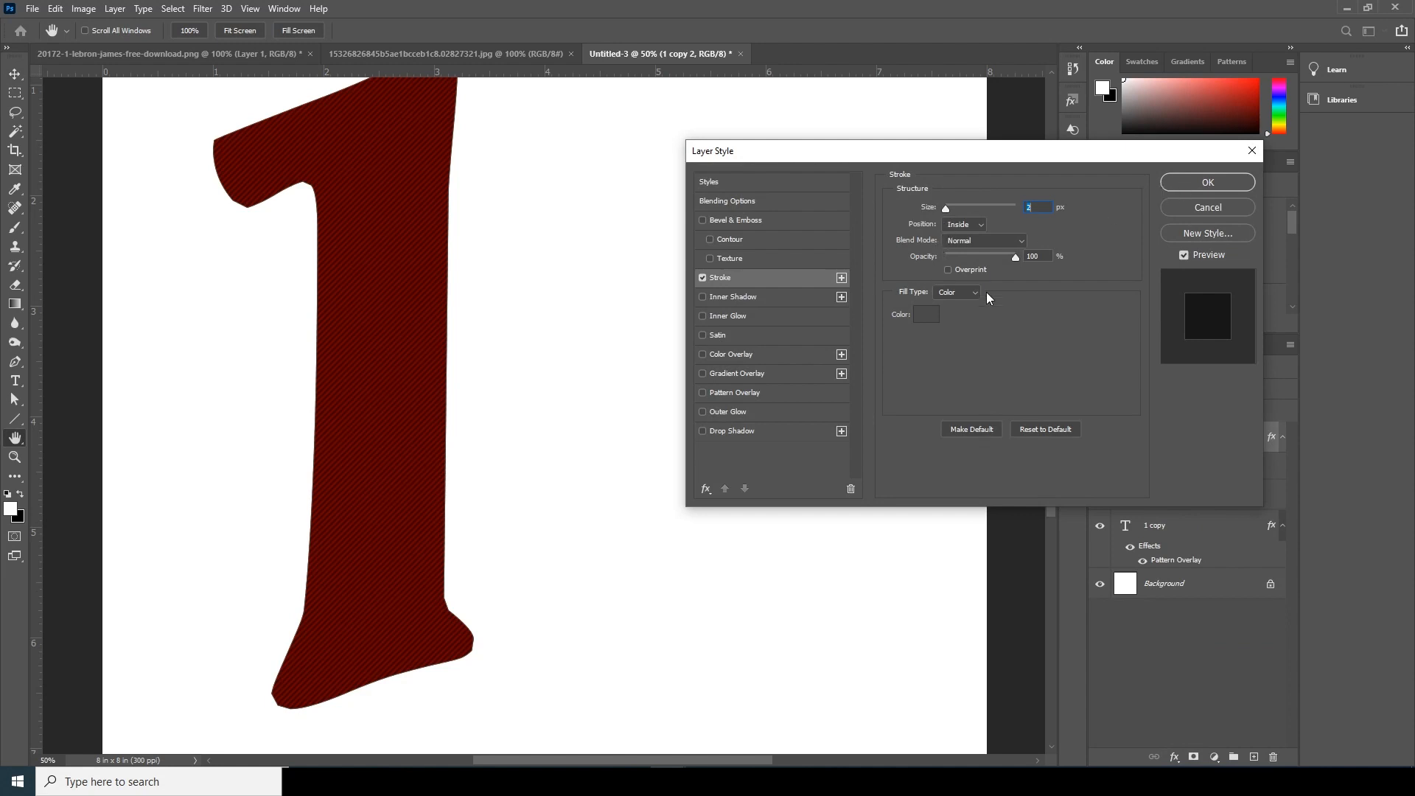
click(1208, 183)
drag(948, 209, 951, 211)
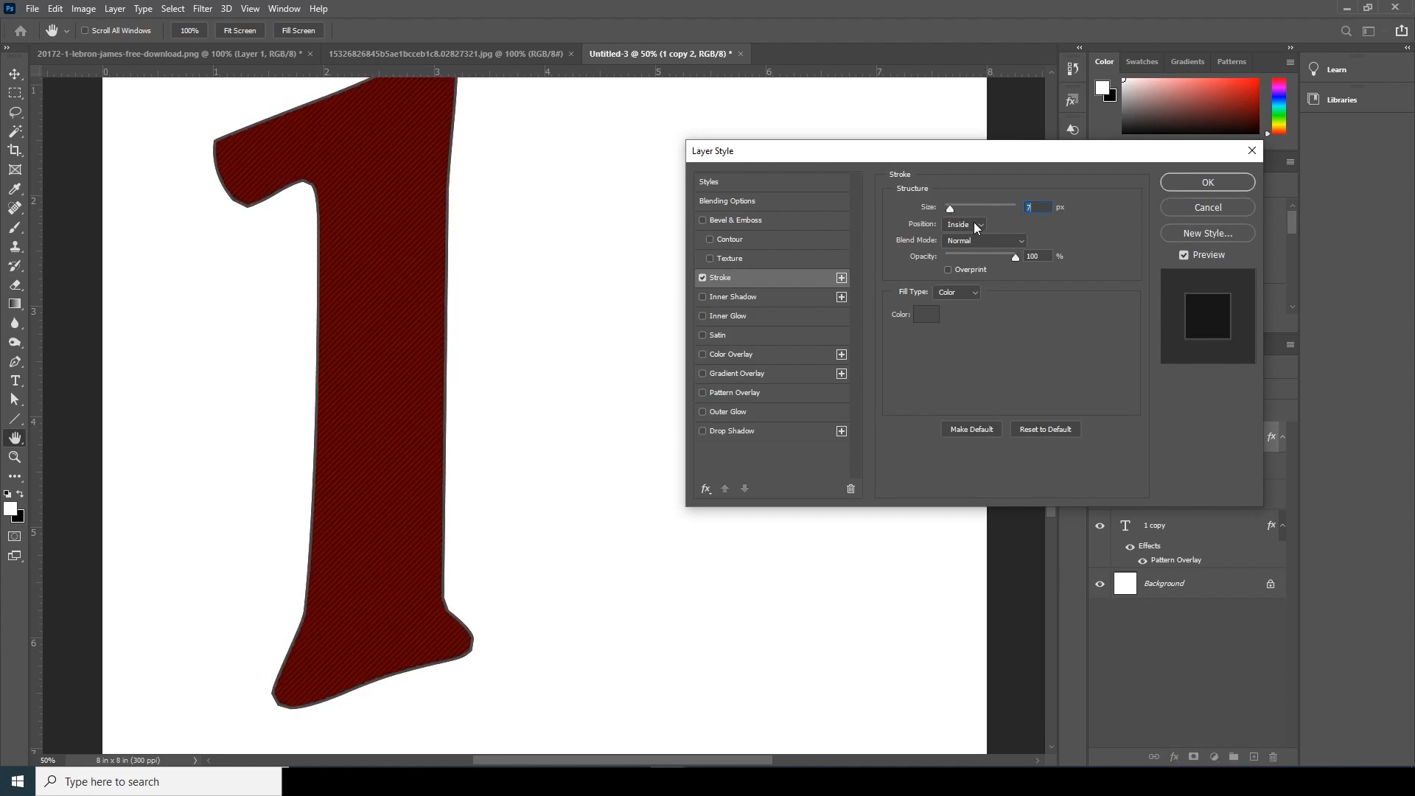
click(974, 222)
click(959, 236)
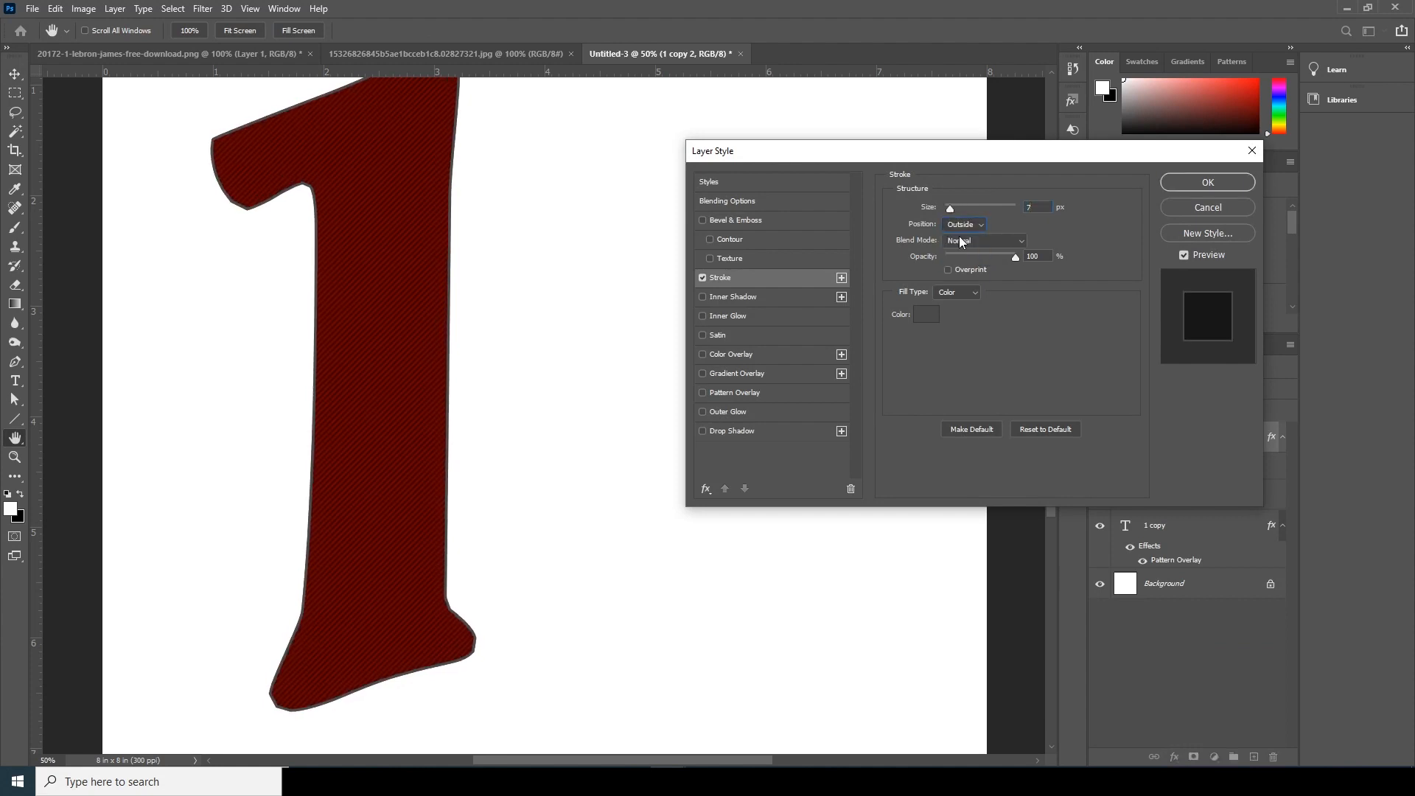
drag(951, 210, 948, 209)
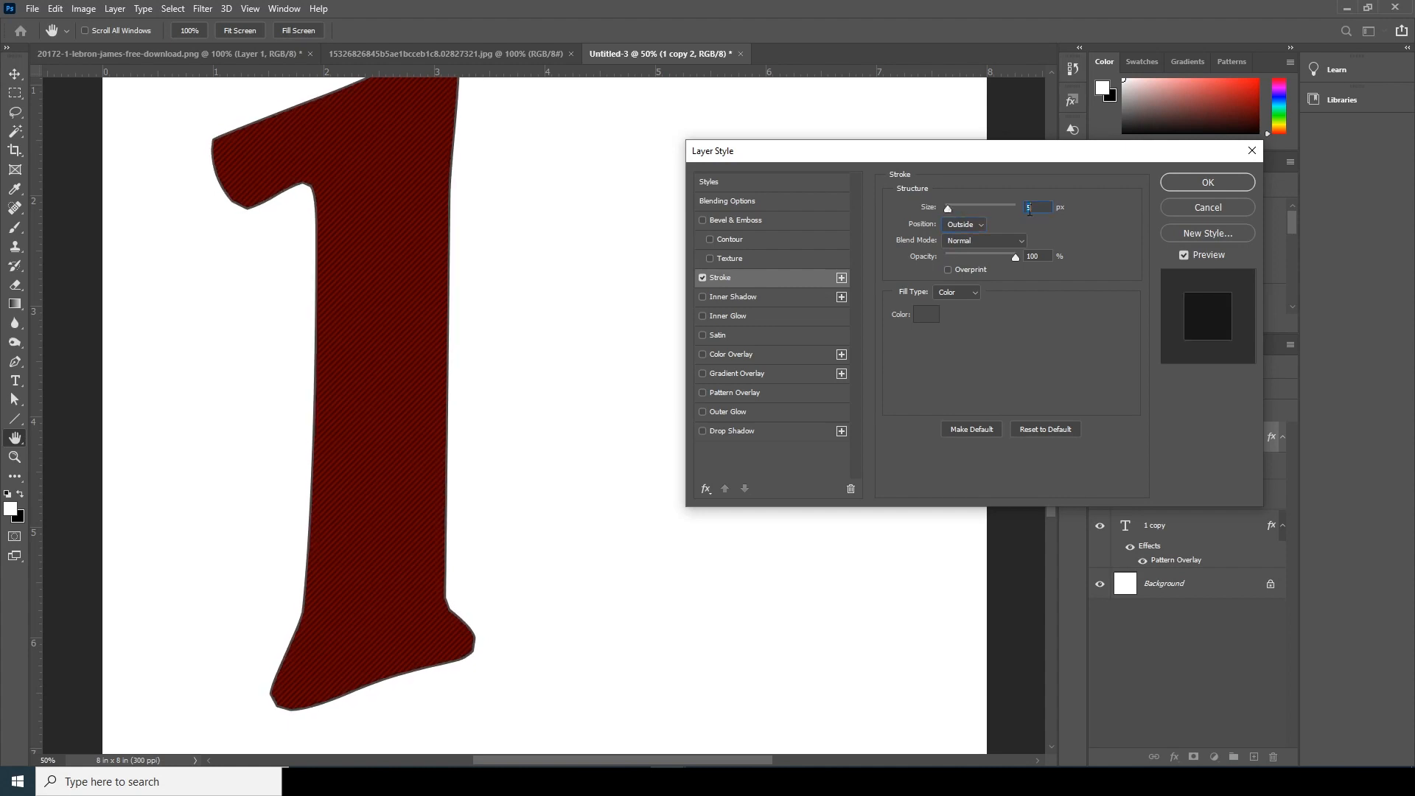
click(1207, 184)
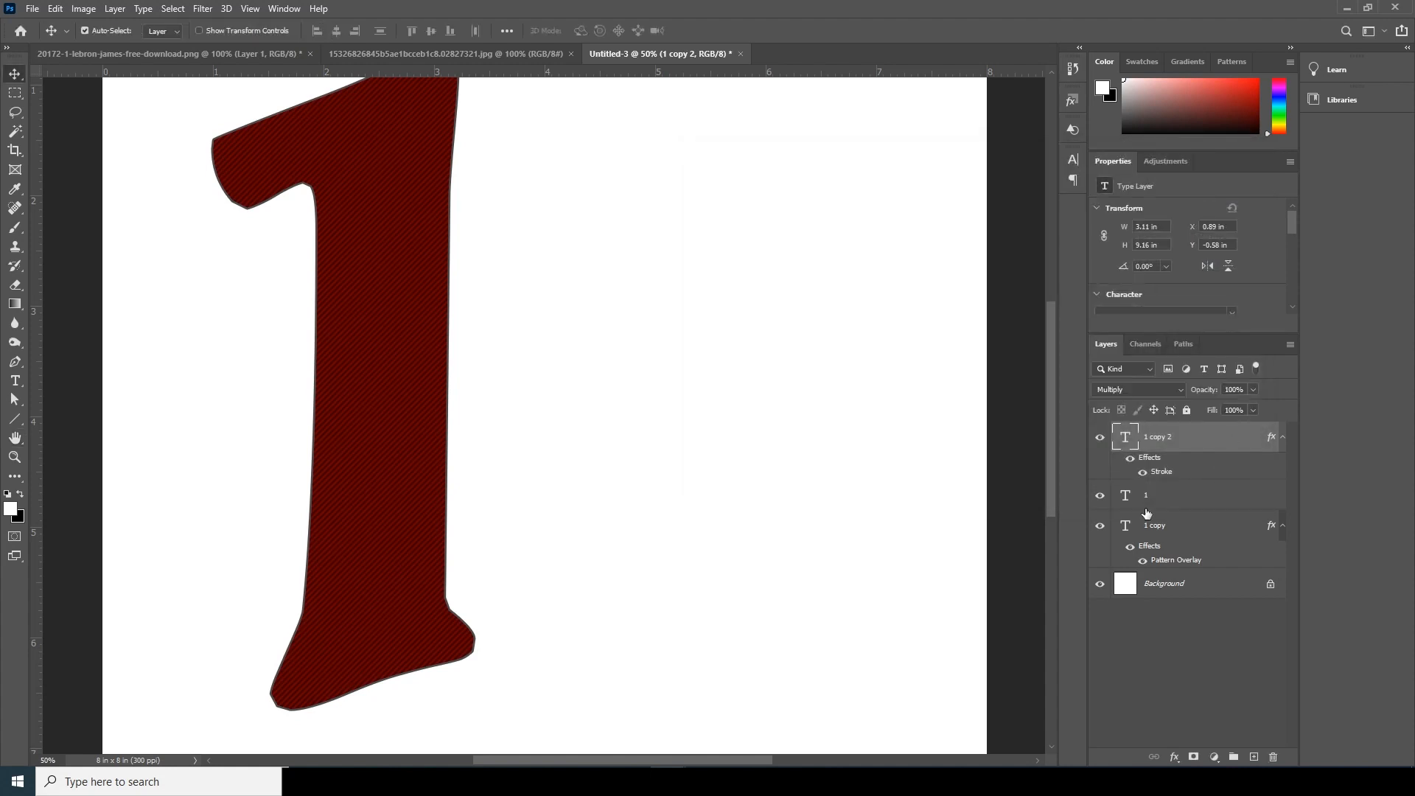
- Enlarge the stroked "1 copy 2" from its center to about 3.6 × 10.62 in
key(ctrl+minus)
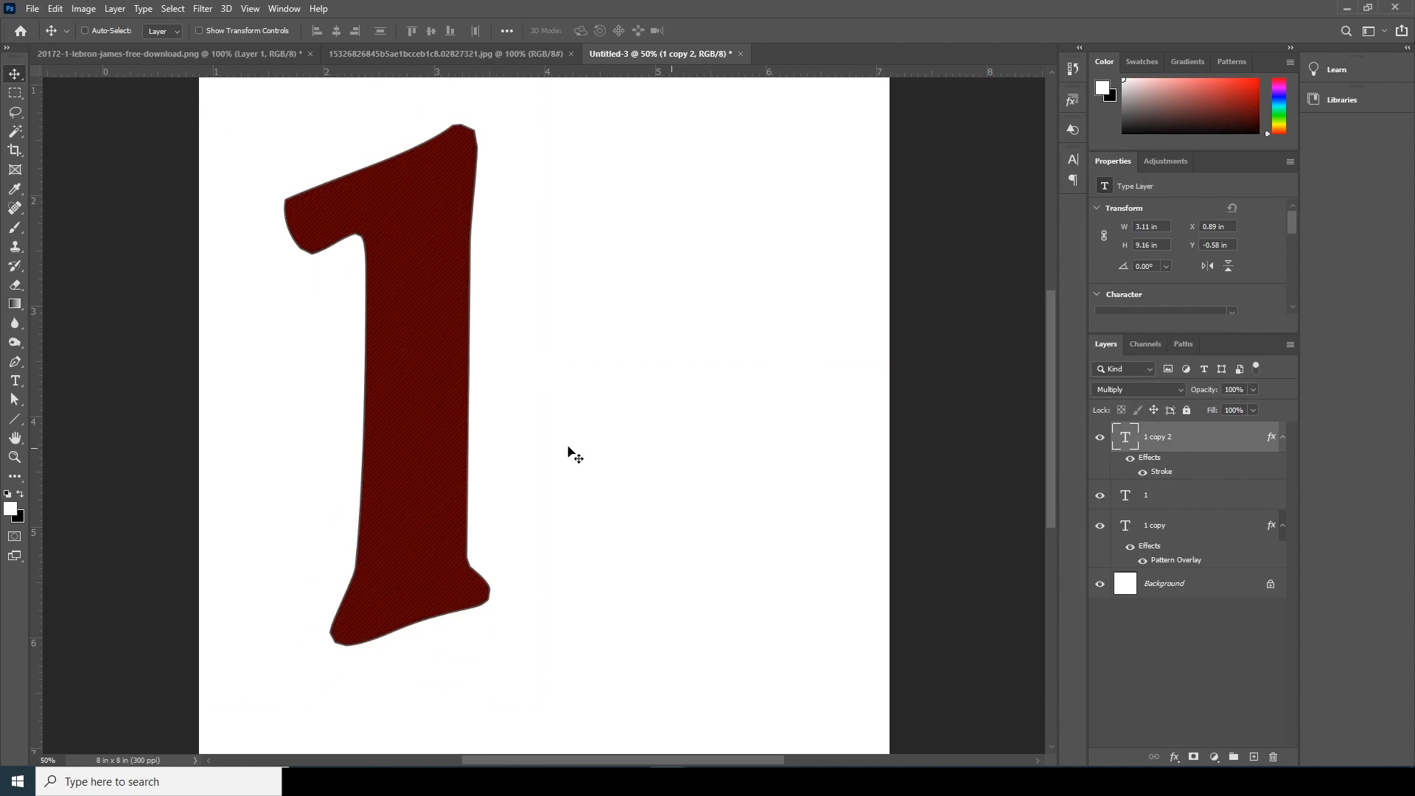
key(ctrl+t)
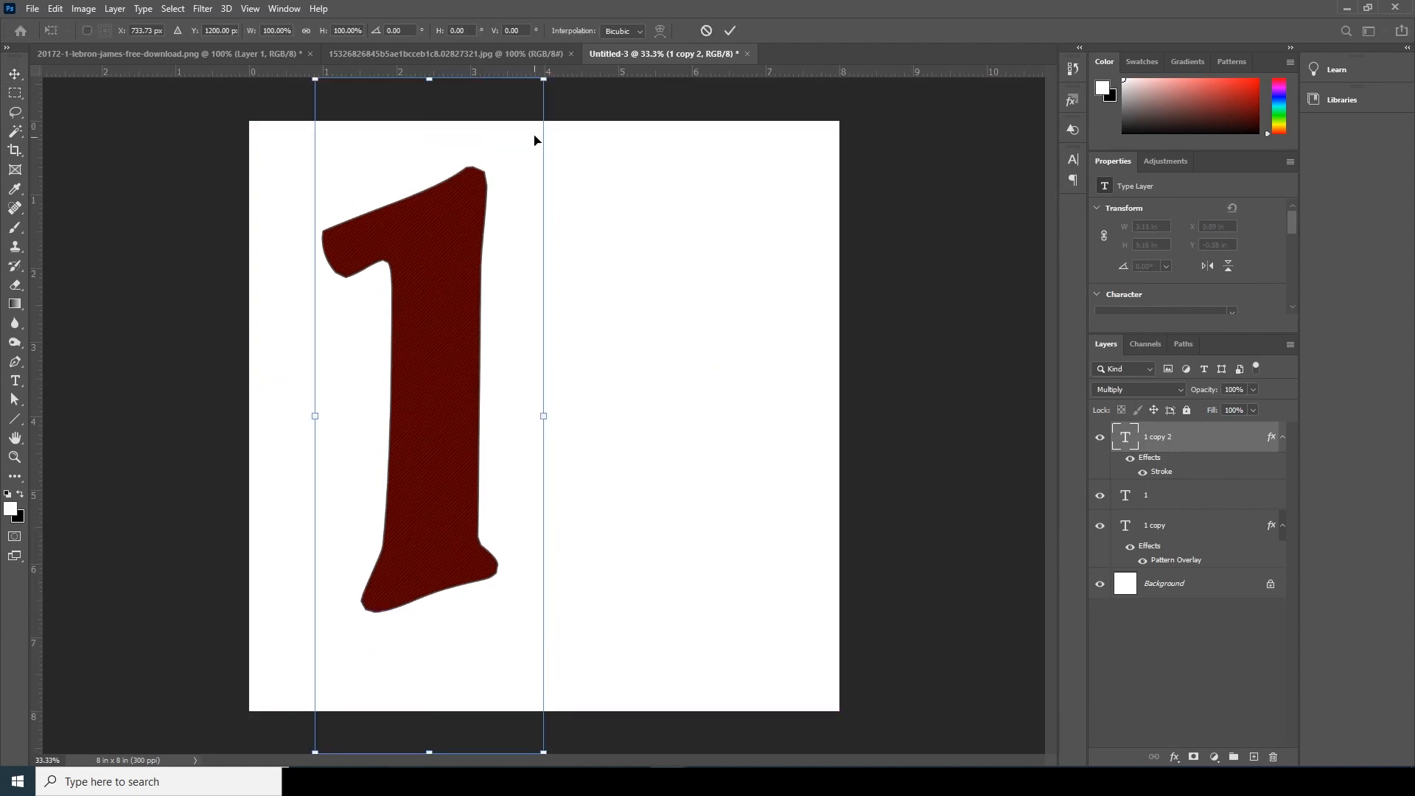
drag(543, 80, 562, 28)
key(Return)
- Set the fill of the "1 copy 2" layer to 0%, leaving only its stroke outline
click(1253, 411)
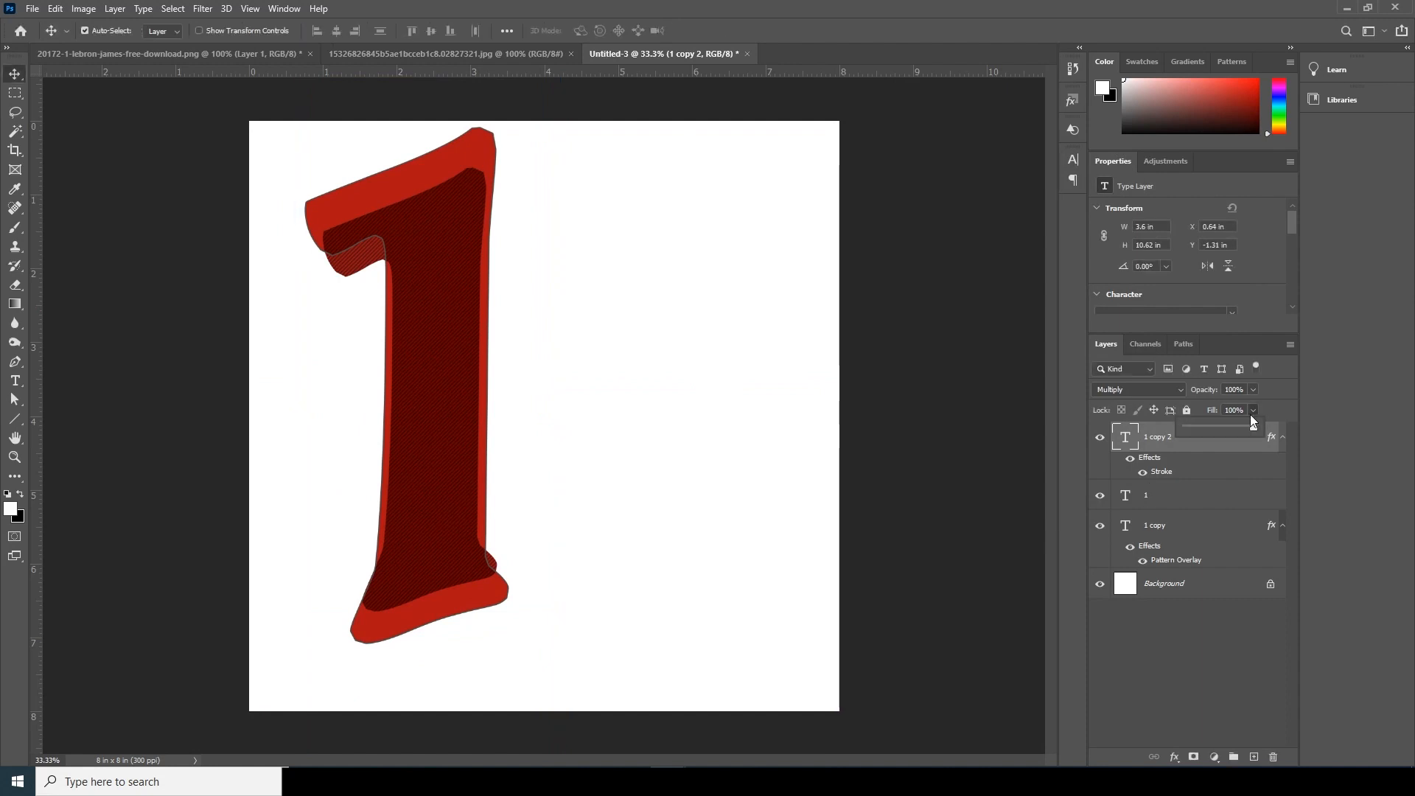
drag(1185, 427, 1094, 434)
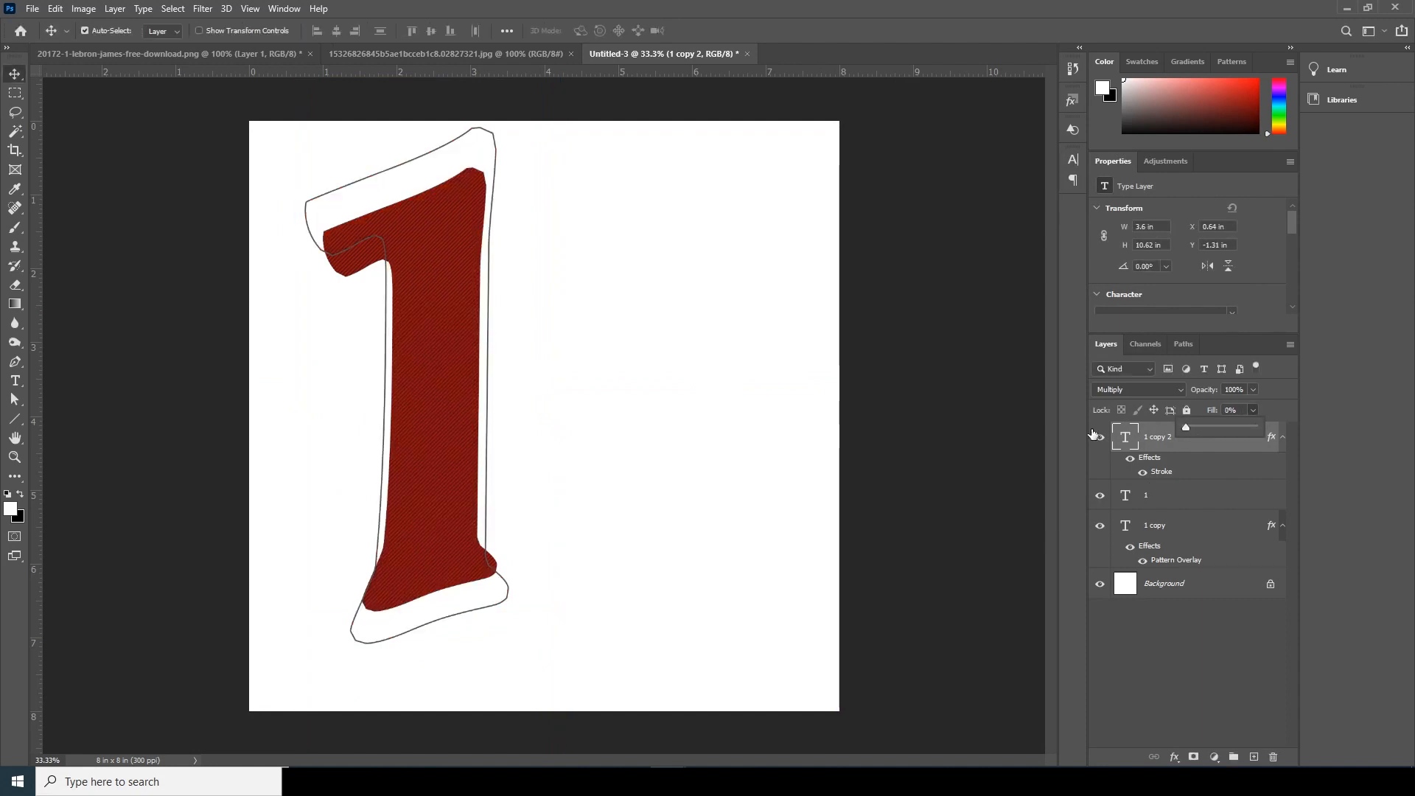
click(1132, 451)
- Scale the red "1" to about 3.34 × 9.85 in and offset it slightly left and down from the striped copy
click(1124, 500)
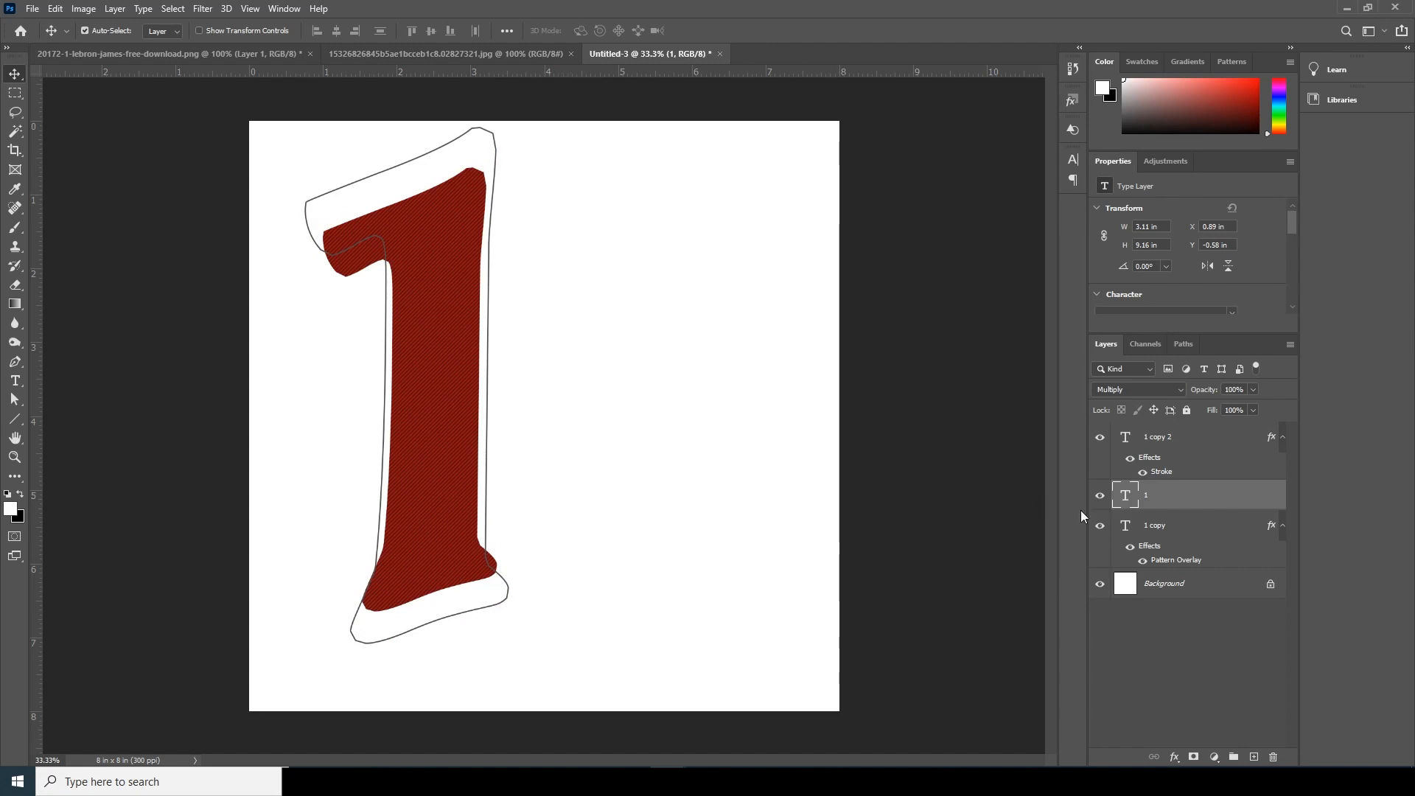
key(ctrl+t)
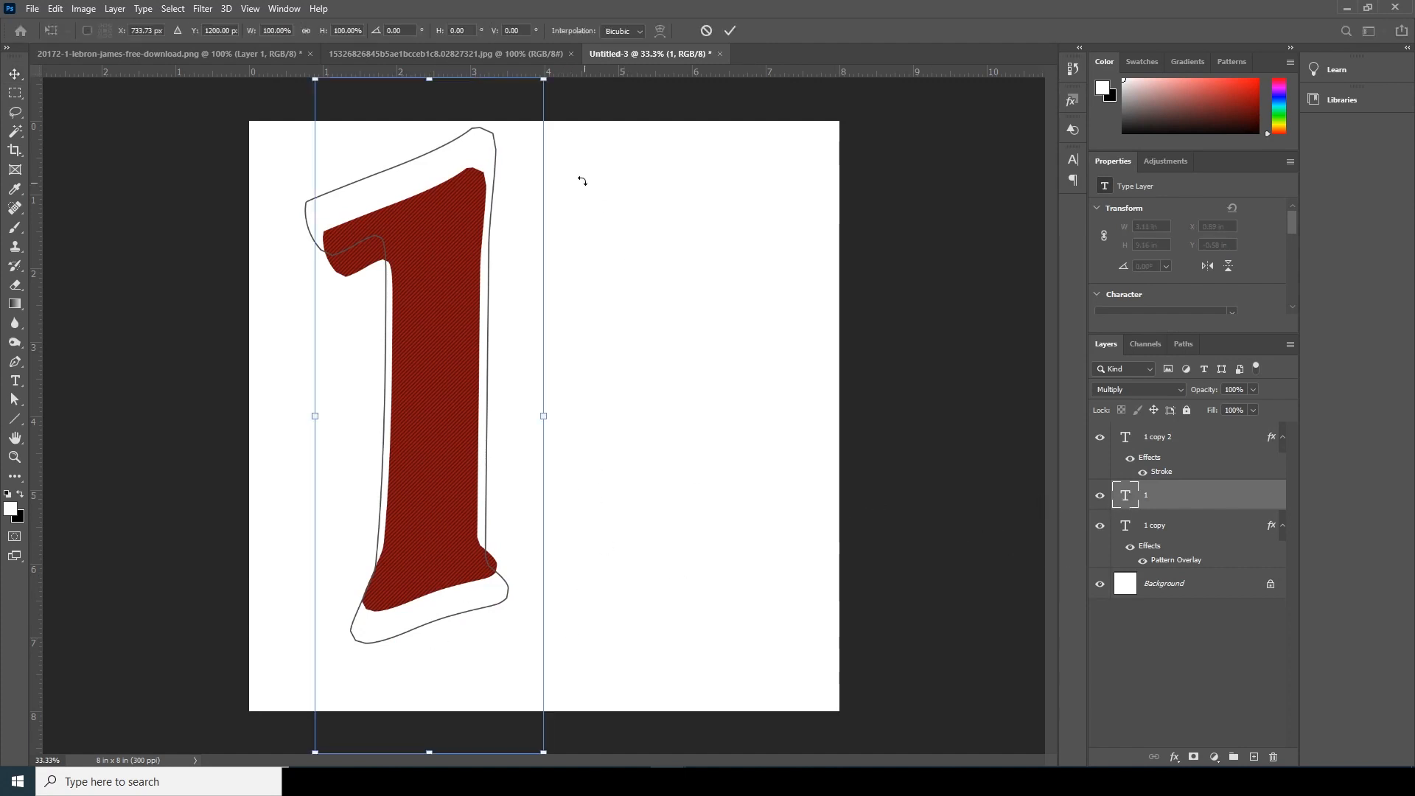
drag(544, 80, 553, 54)
drag(406, 308, 389, 323)
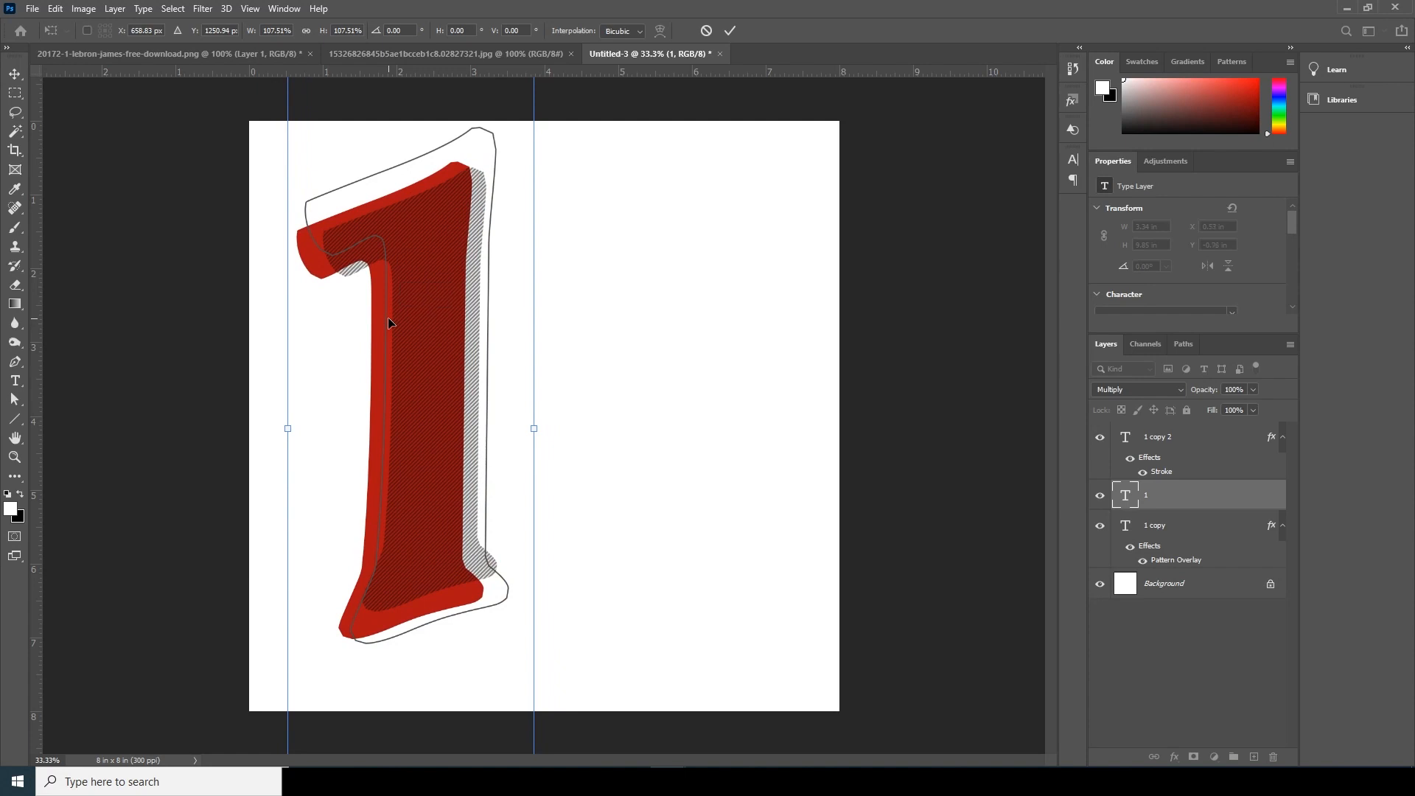
key(Return)
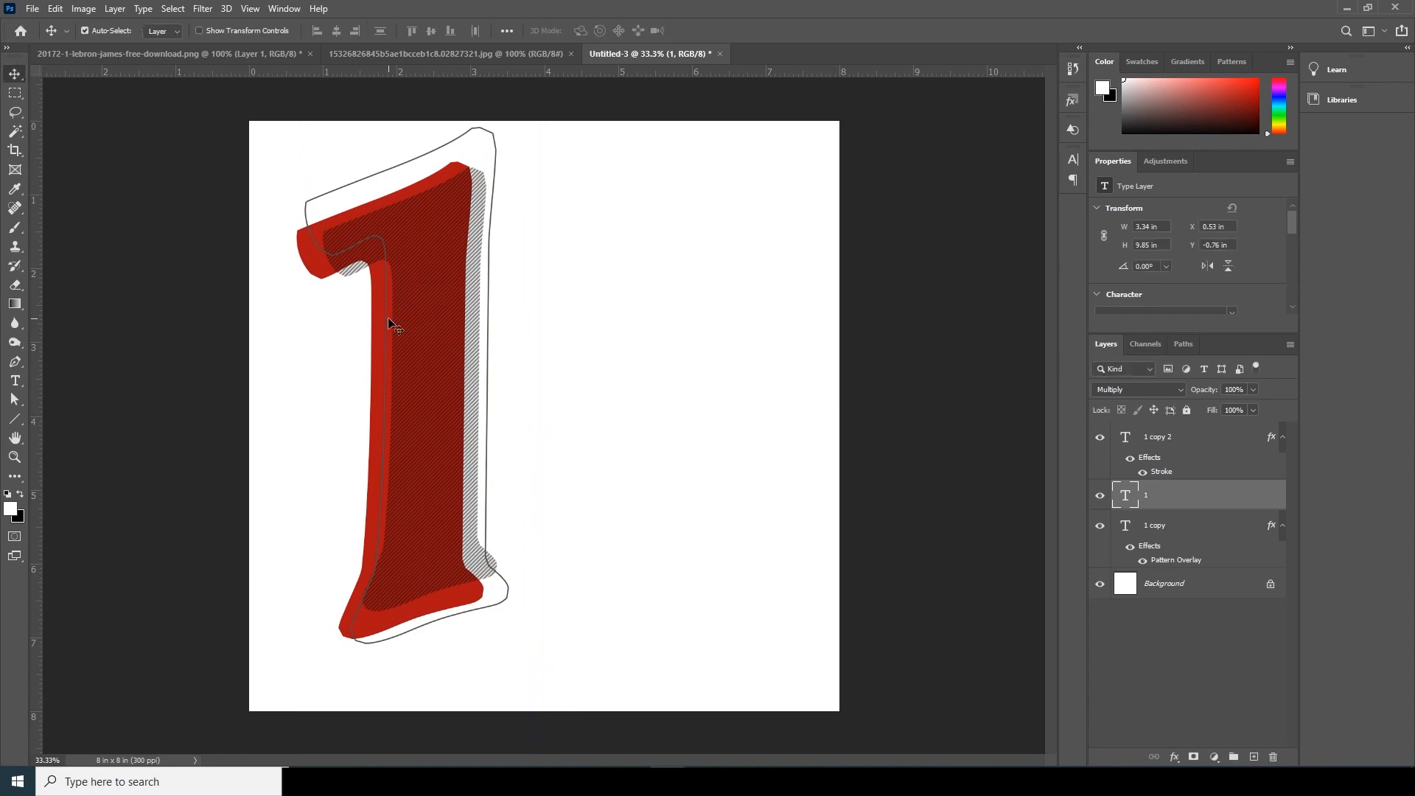
- Widen the outlined "1 copy 2" to about 3.76 × 10.61 in so its outline surrounds the red and striped numbers
click(1130, 442)
click(1100, 439)
click(1100, 439)
key(ctrl+t)
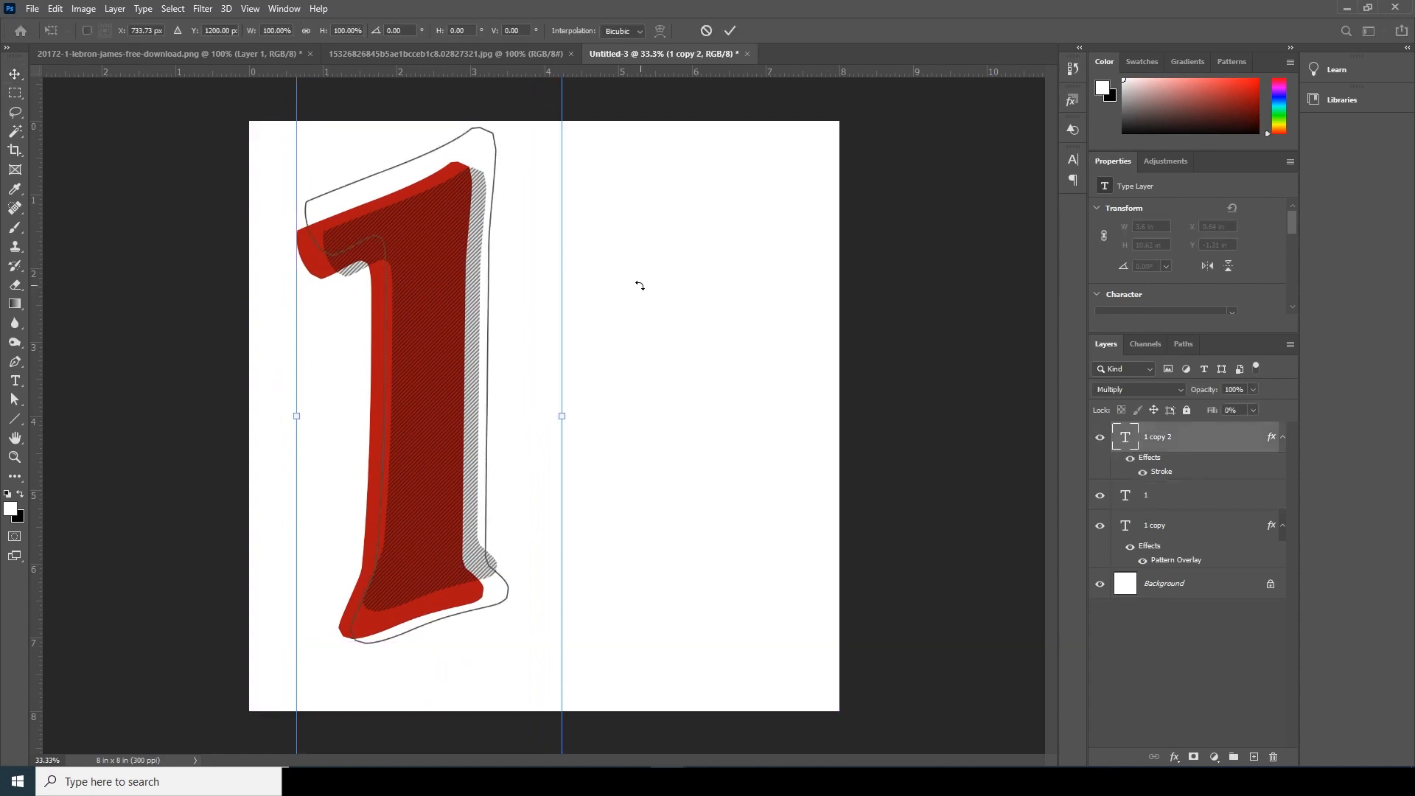
key(ctrl+minus)
drag(556, 119, 562, 109)
drag(464, 334, 473, 347)
drag(458, 735, 457, 707)
drag(443, 492, 445, 498)
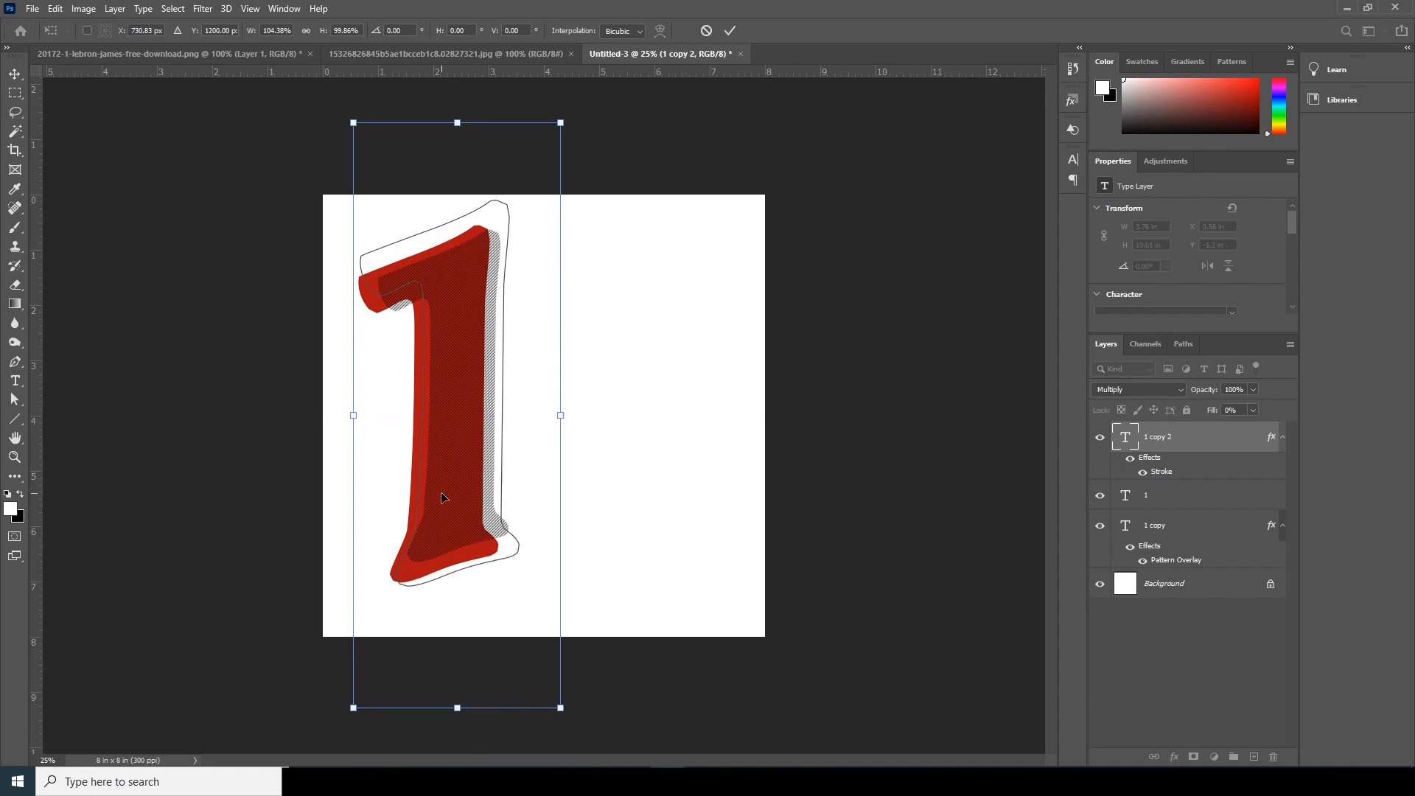
key(Return)
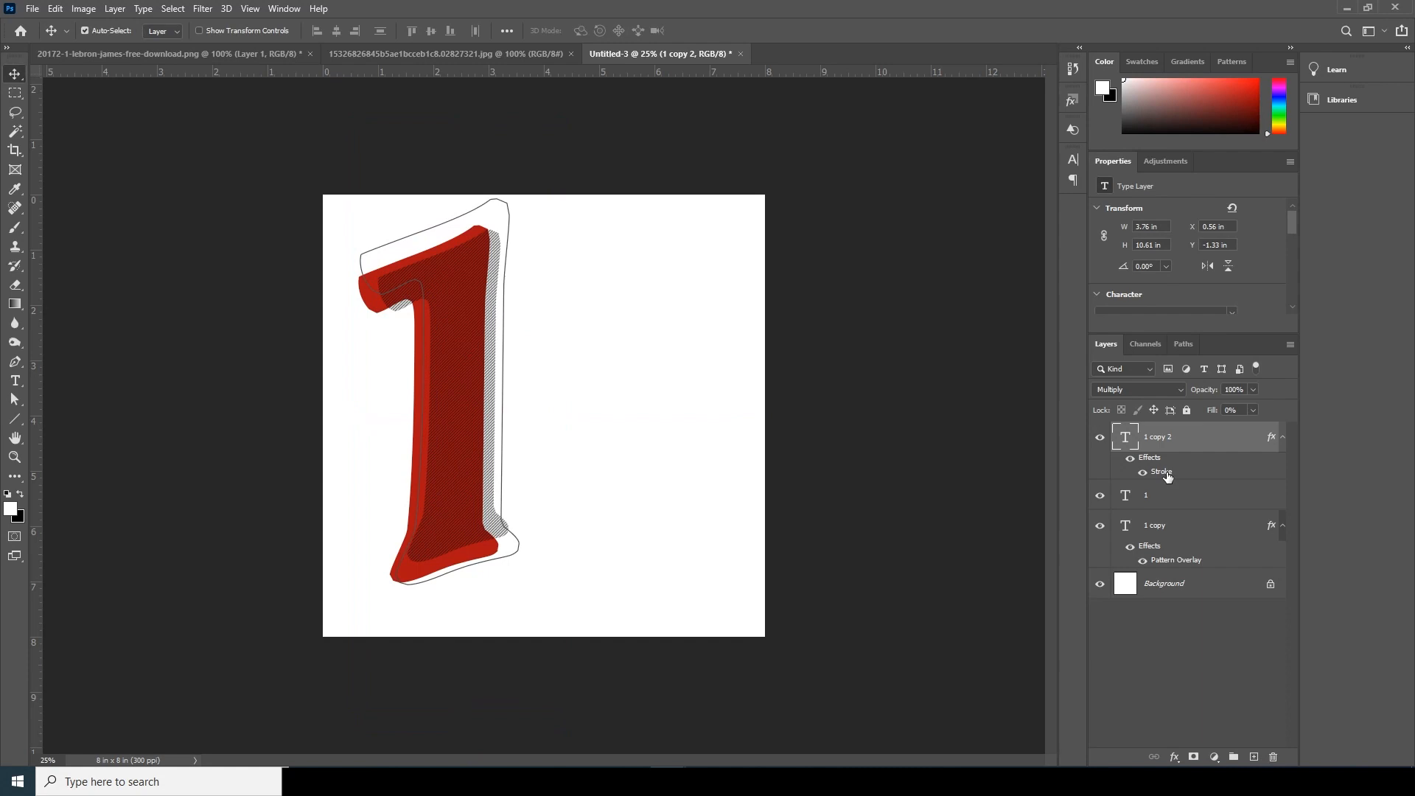
- Darken the Stroke effect color of the "1 copy 2" layer to near black
double_click(1170, 479)
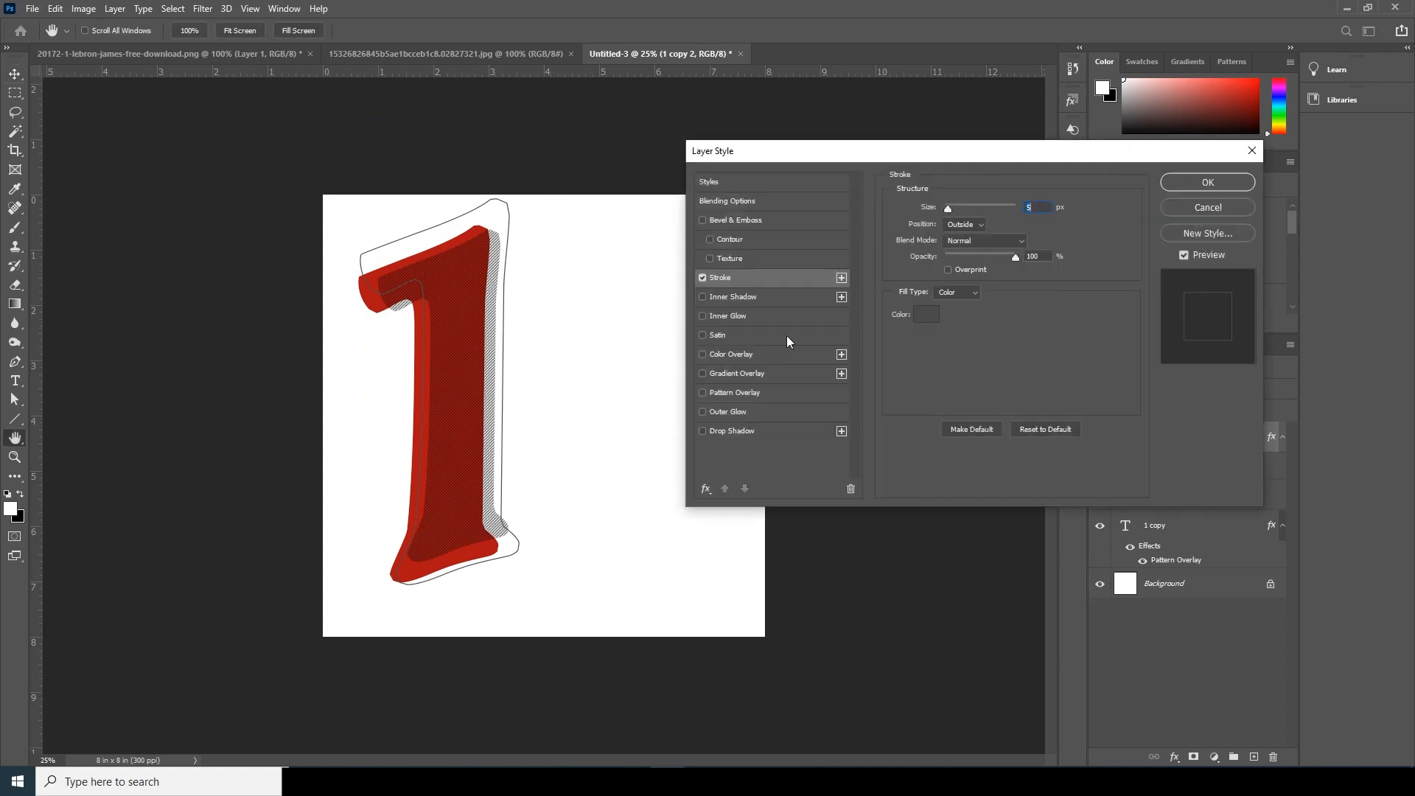
click(926, 315)
click(1027, 435)
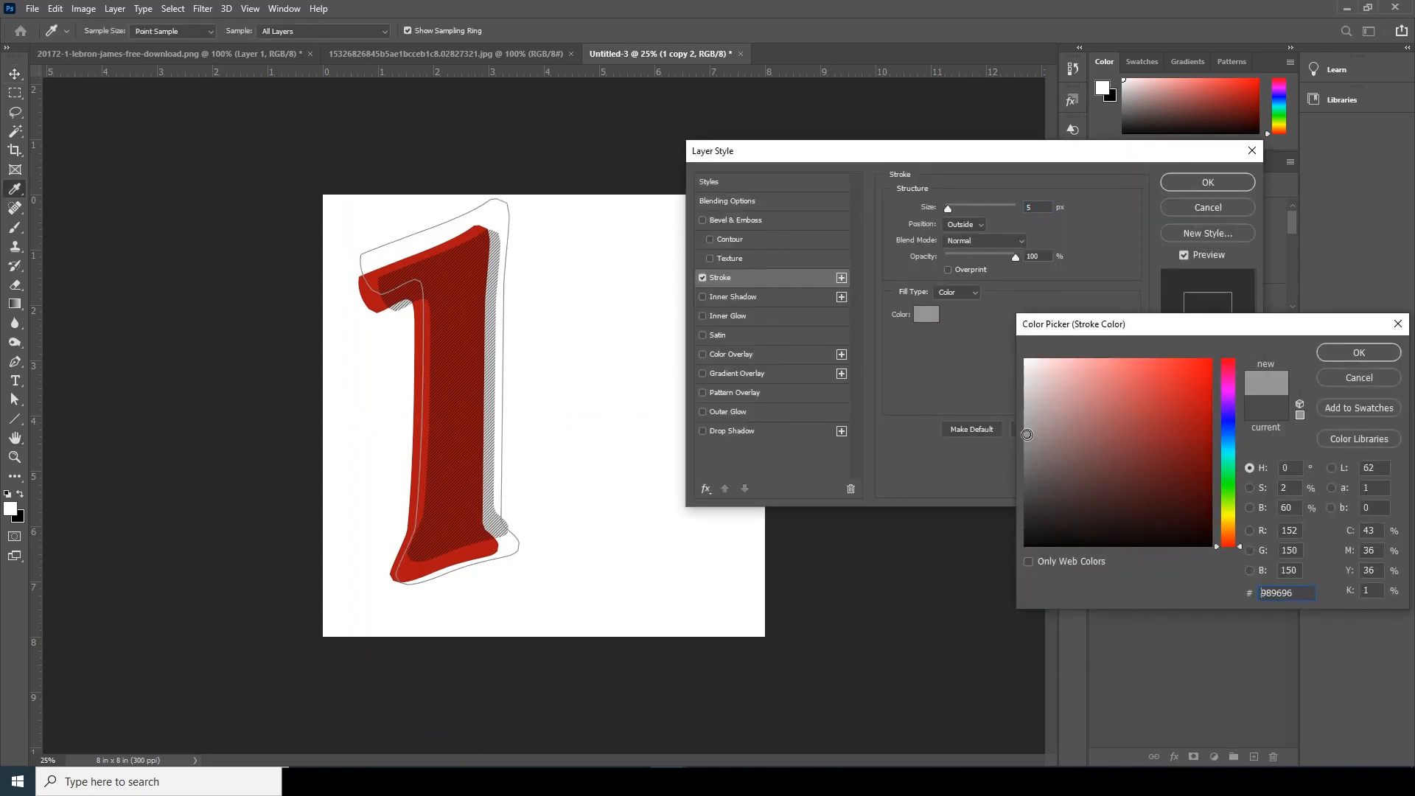
drag(1033, 448, 1037, 528)
click(1332, 351)
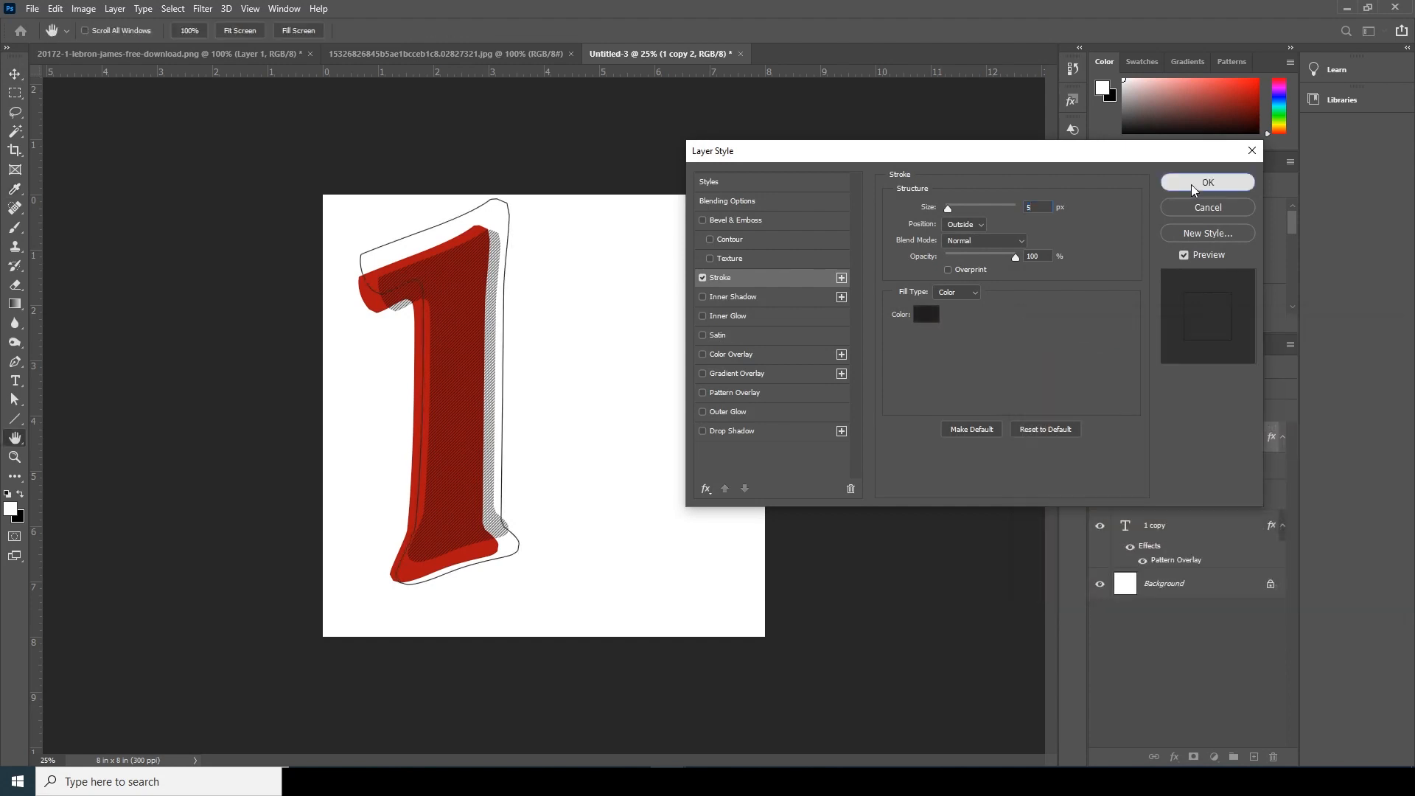
click(1191, 184)
- Rasterize the red "1" type layer into a pixel layer
click(1111, 501)
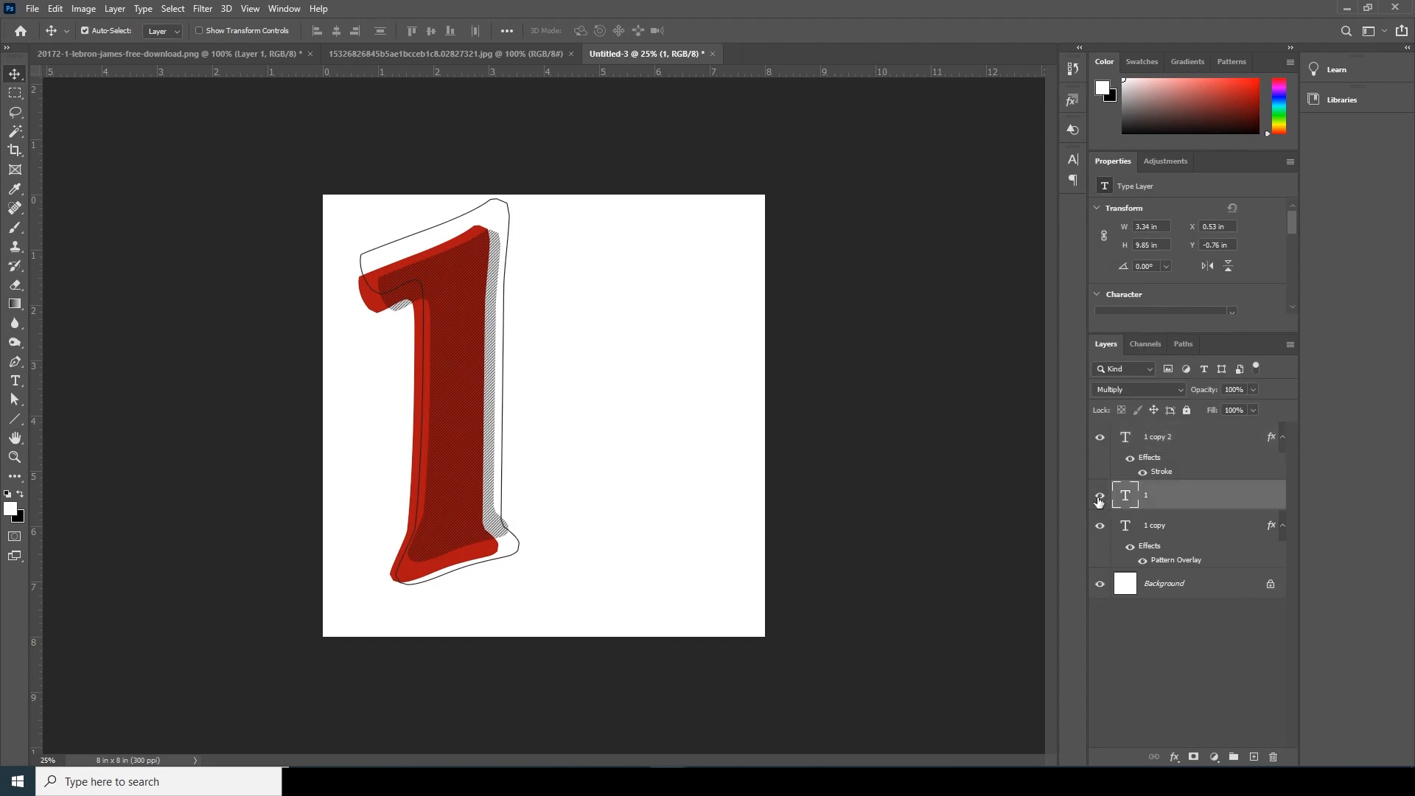
click(1100, 497)
click(1100, 497)
right_click(1204, 495)
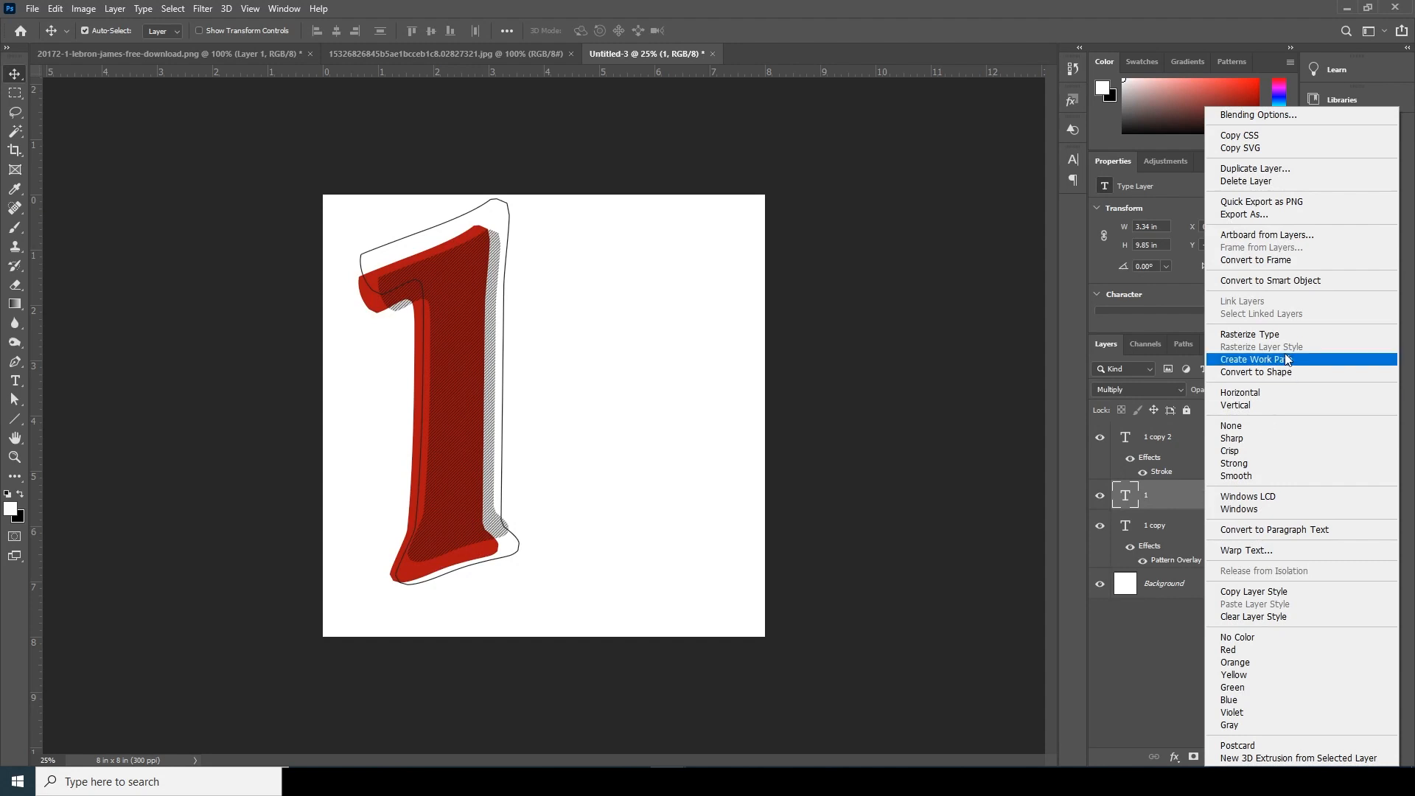
click(1283, 335)
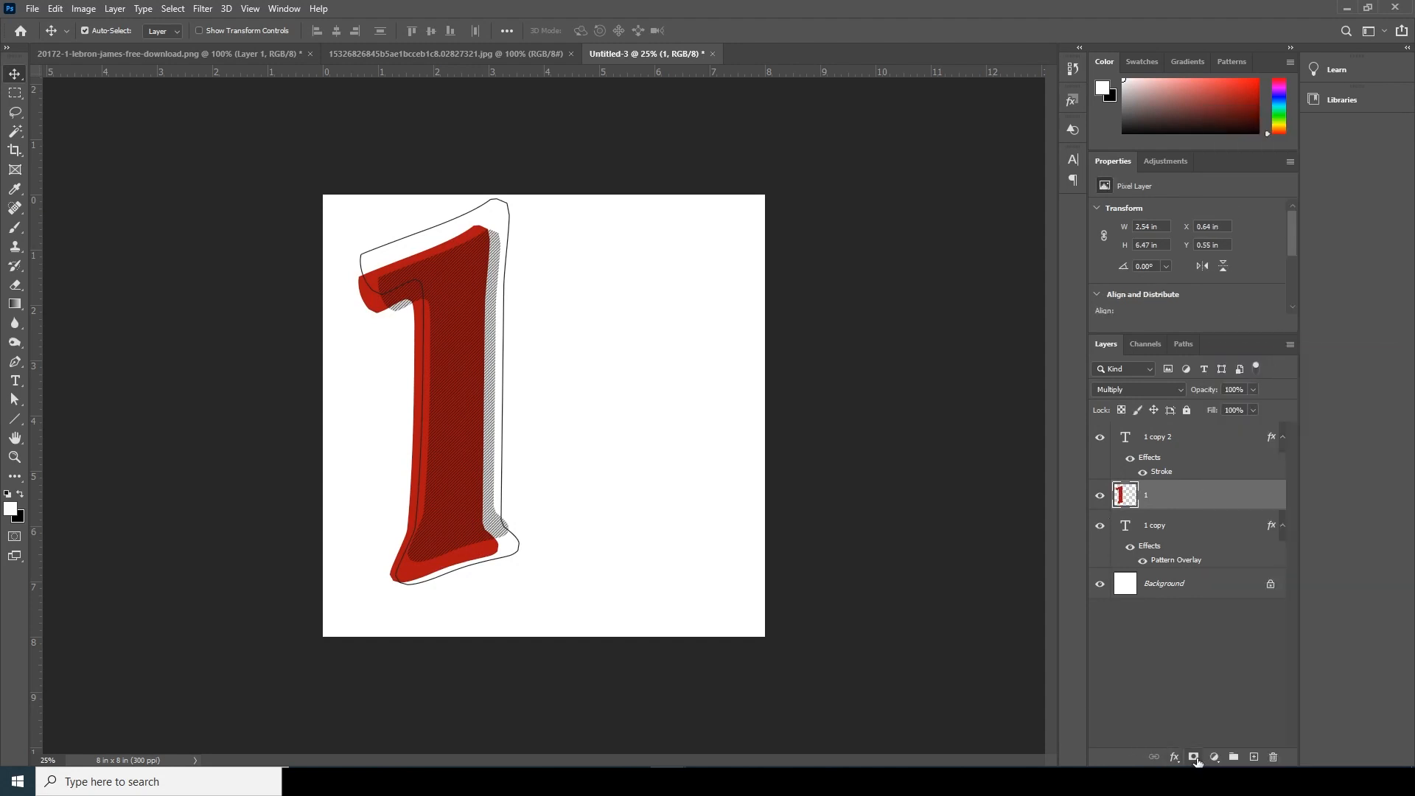
- Select a horizontal rectangle about 3.1 × 0.5 in across the middle of the number's stem
click(15, 93)
click(76, 94)
key(ctrl+plus)
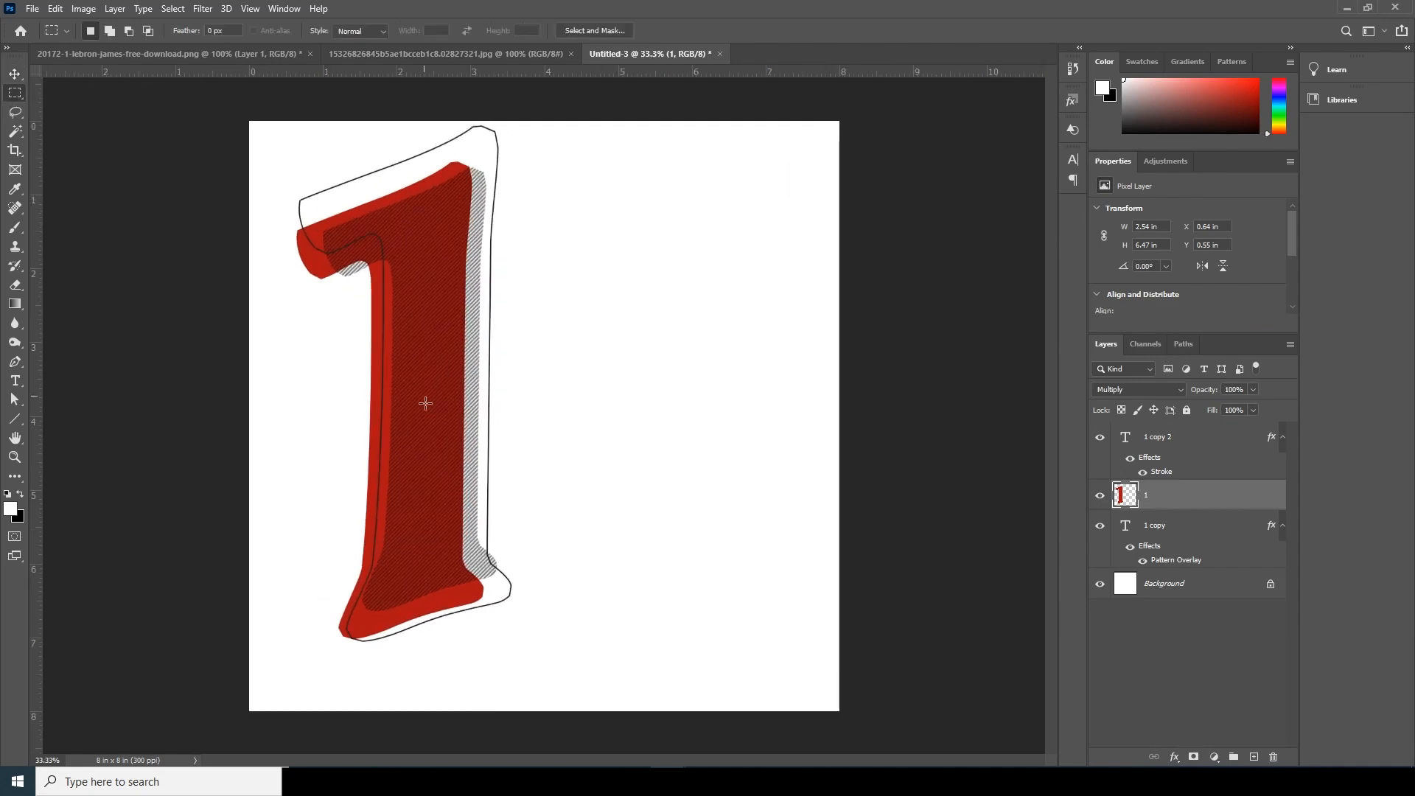
drag(345, 395, 574, 433)
- Transform the selection into a diagonal band across the stem, rotated about -41° and lengthened to about 119%
click(174, 8)
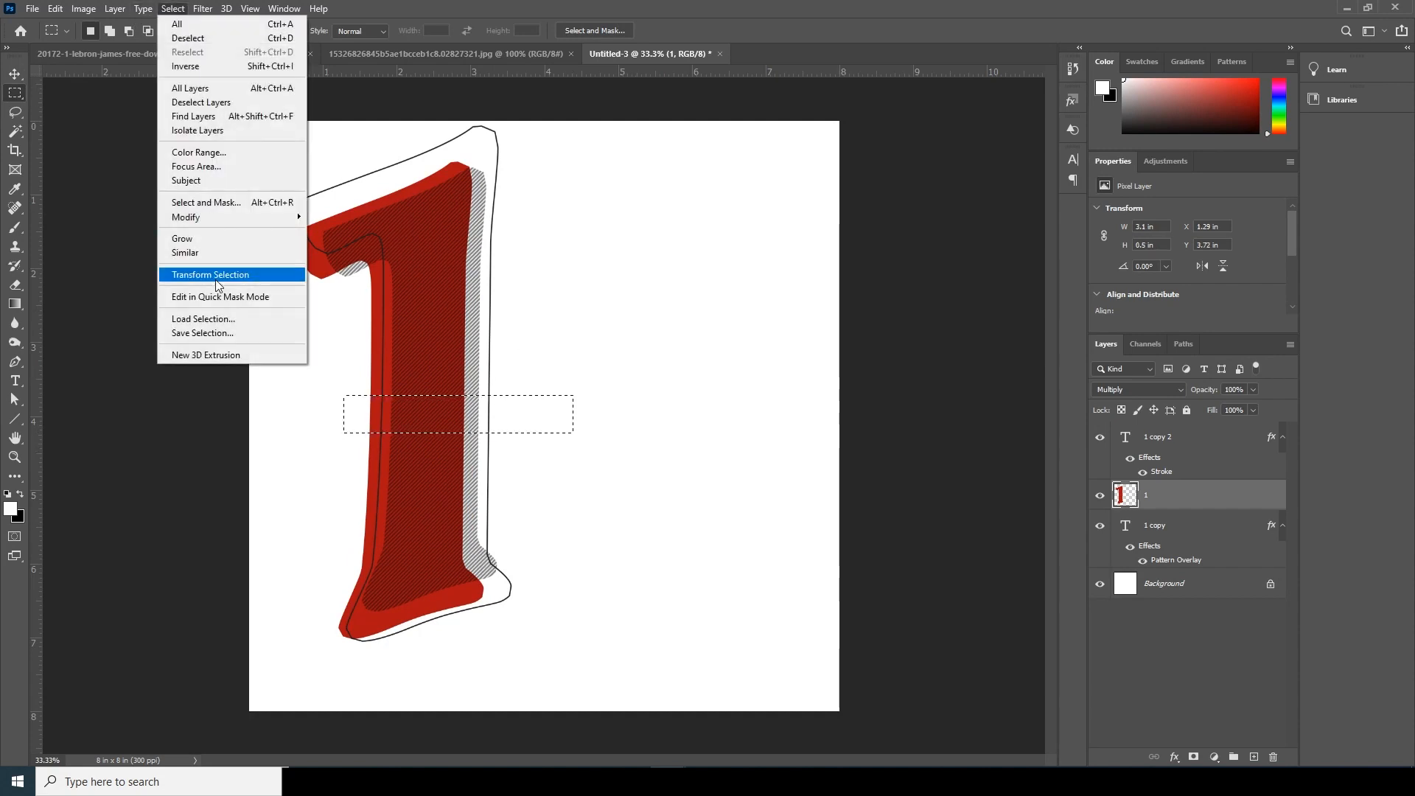
click(214, 275)
drag(606, 460, 599, 383)
key(ctrl+plus)
key(ctrl+plus)
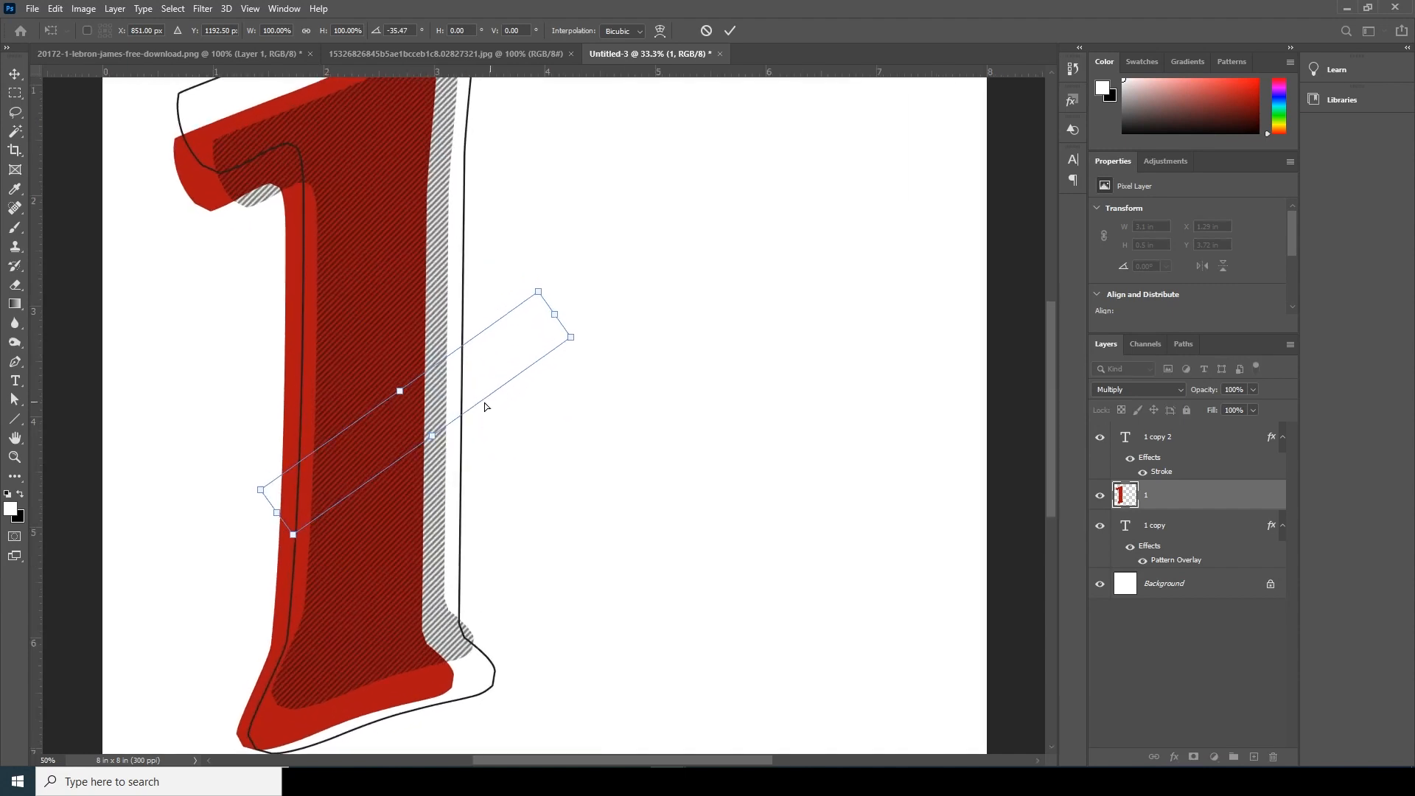
drag(631, 319, 626, 292)
drag(186, 578, 134, 617)
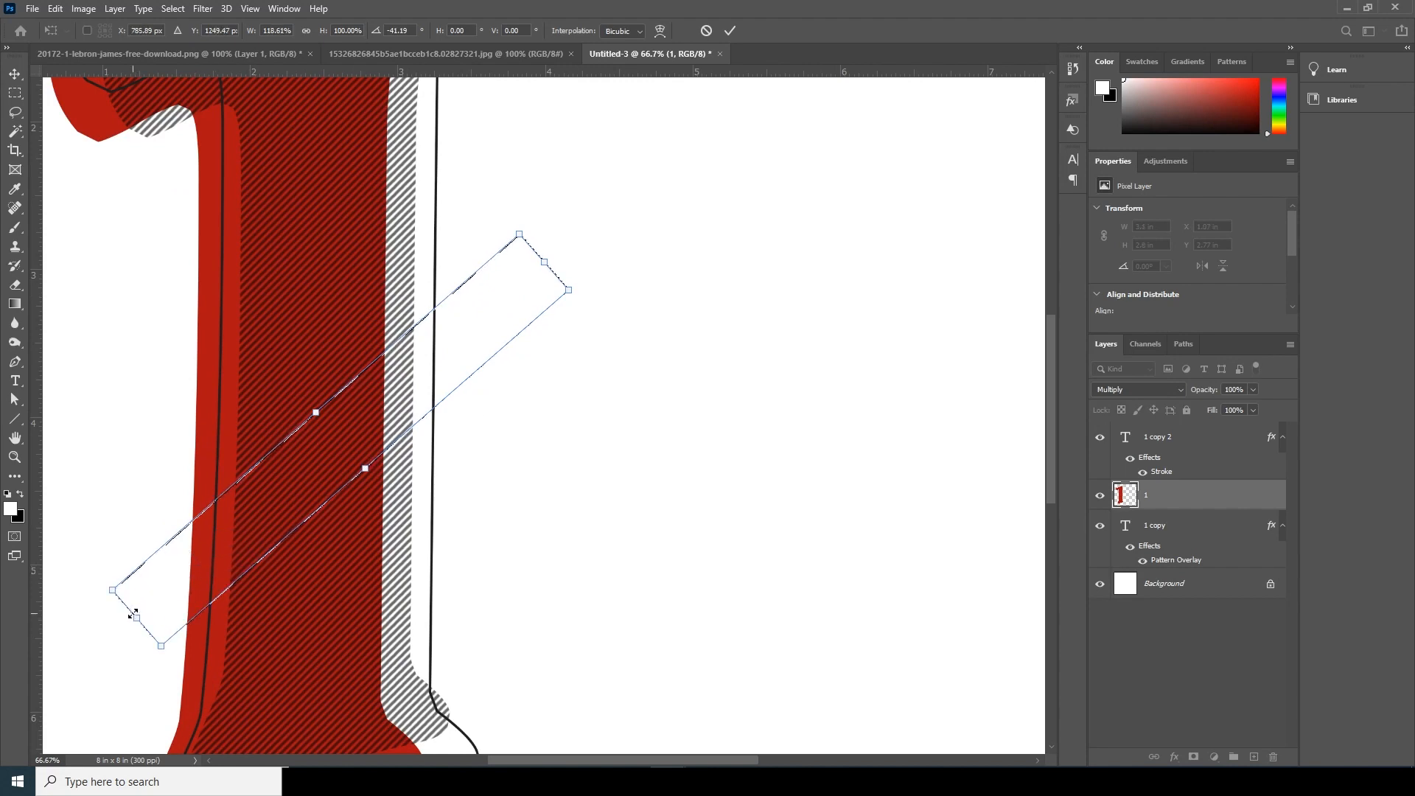
key(Return)
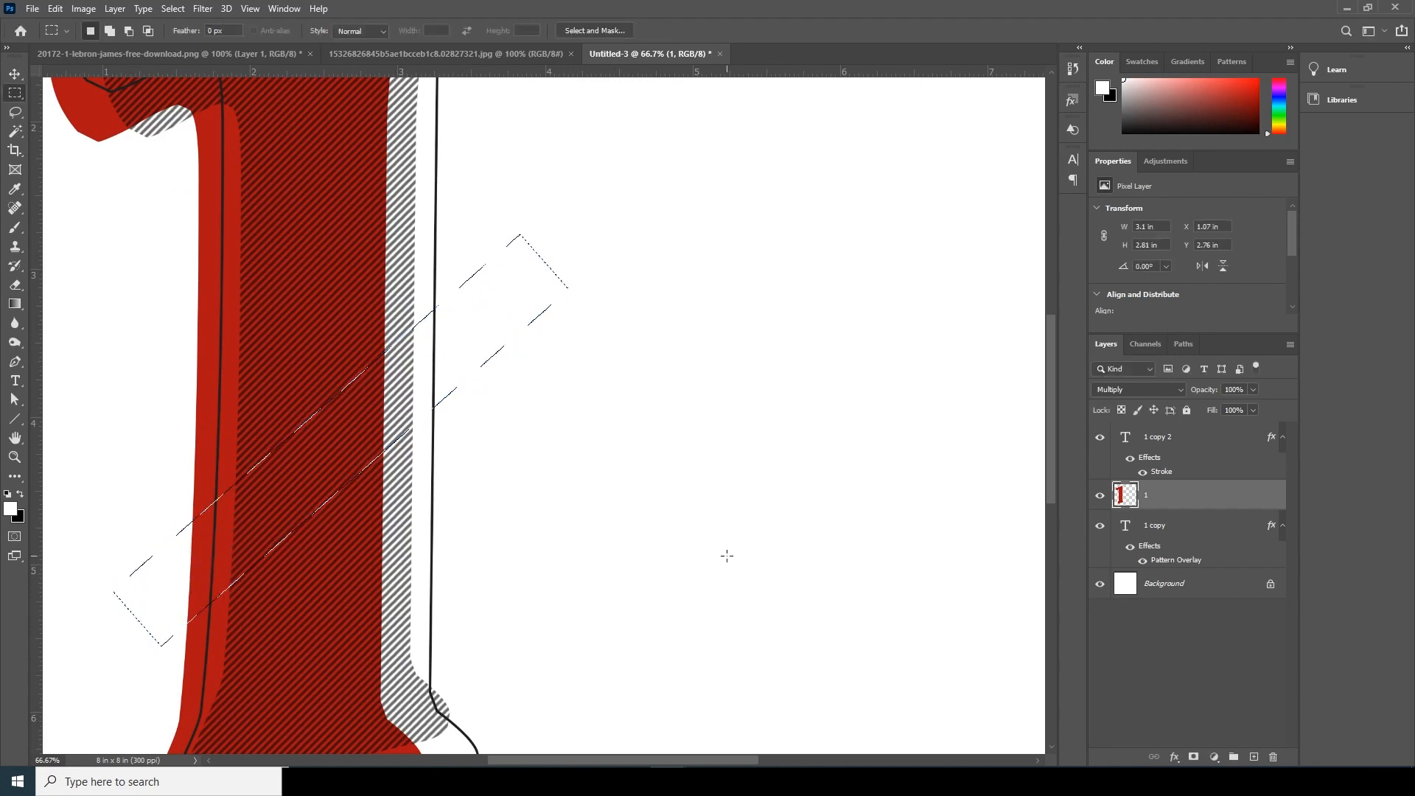
- Add a layer mask to the red "1" that hides the diagonal band and keeps the rest of the number
click(1194, 758)
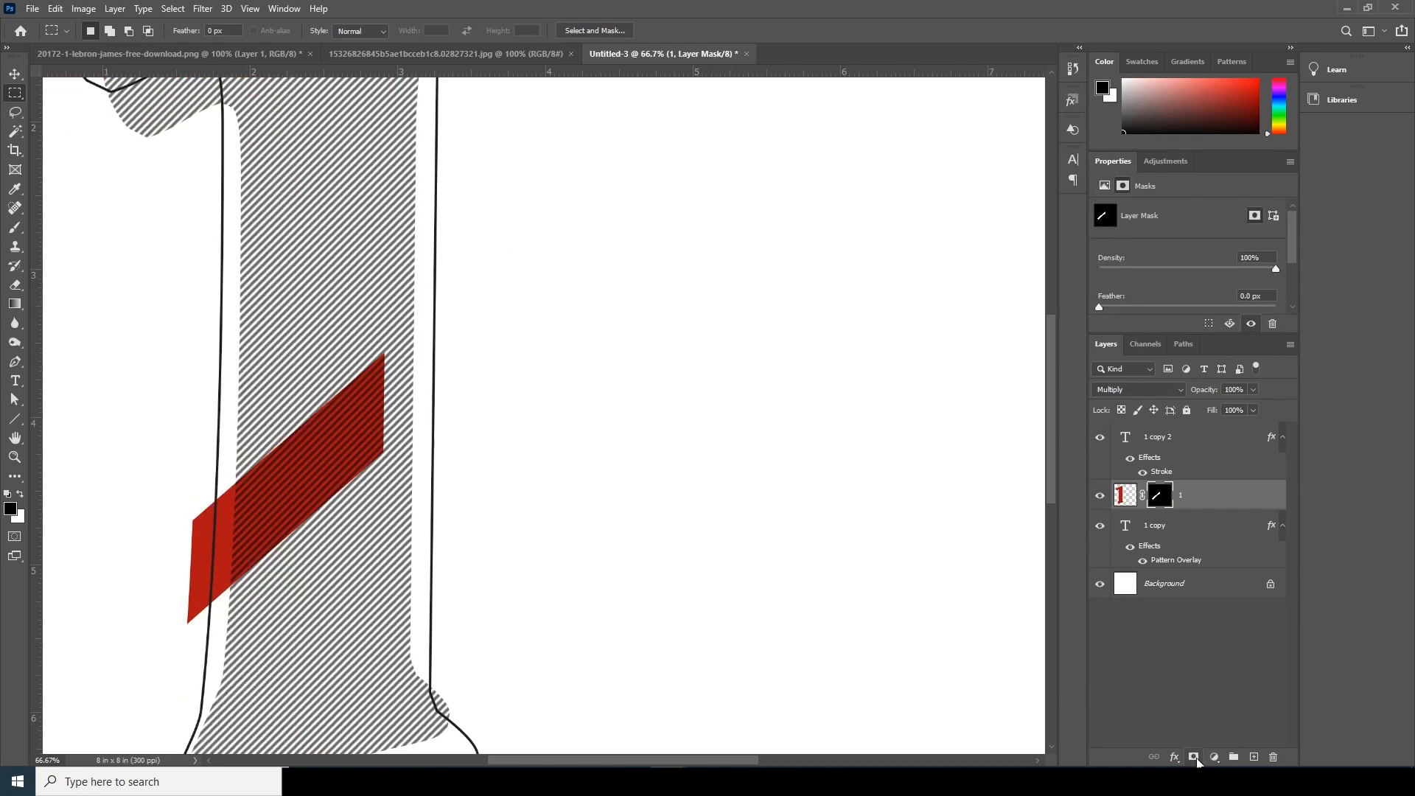
key(ctrl+z)
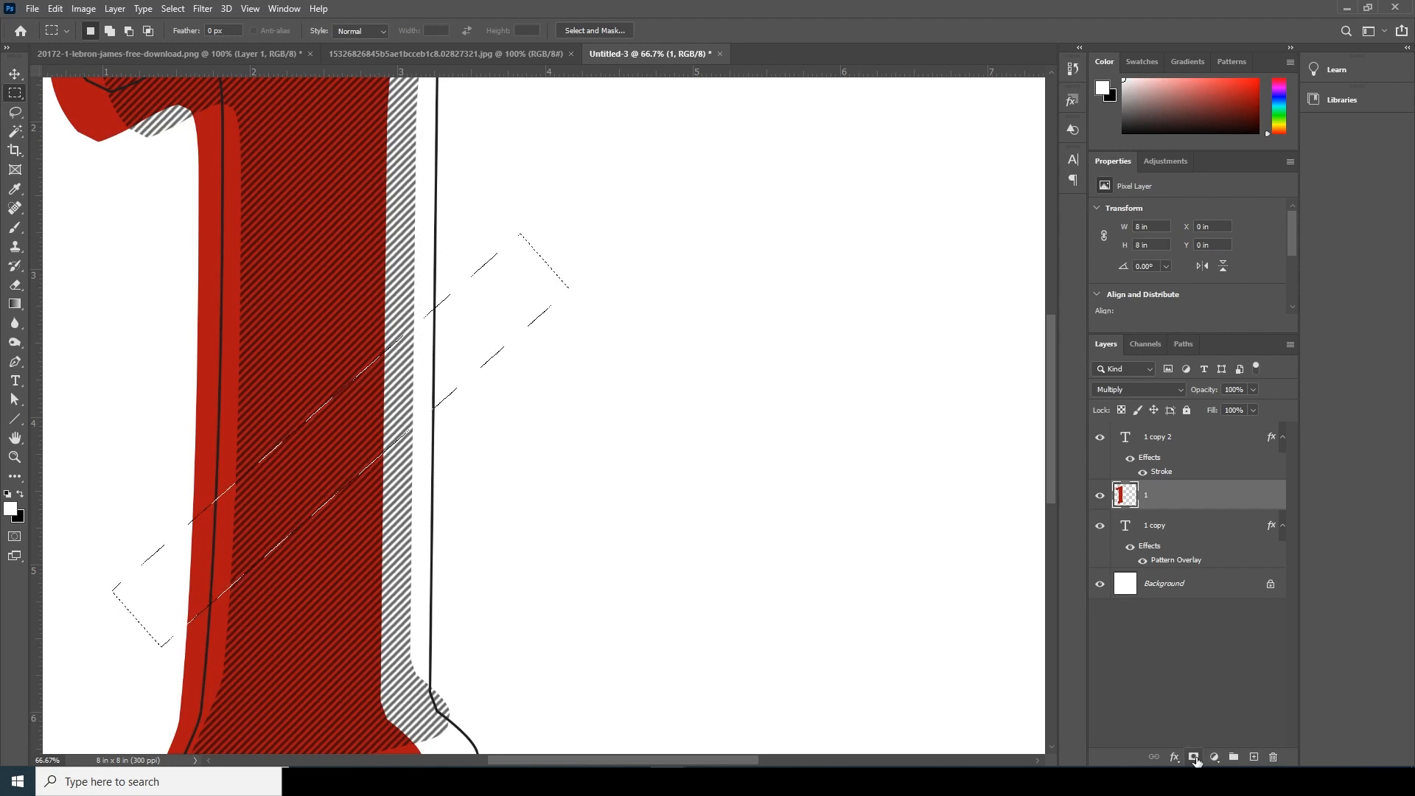
click(1193, 759)
key(ctrl+i)
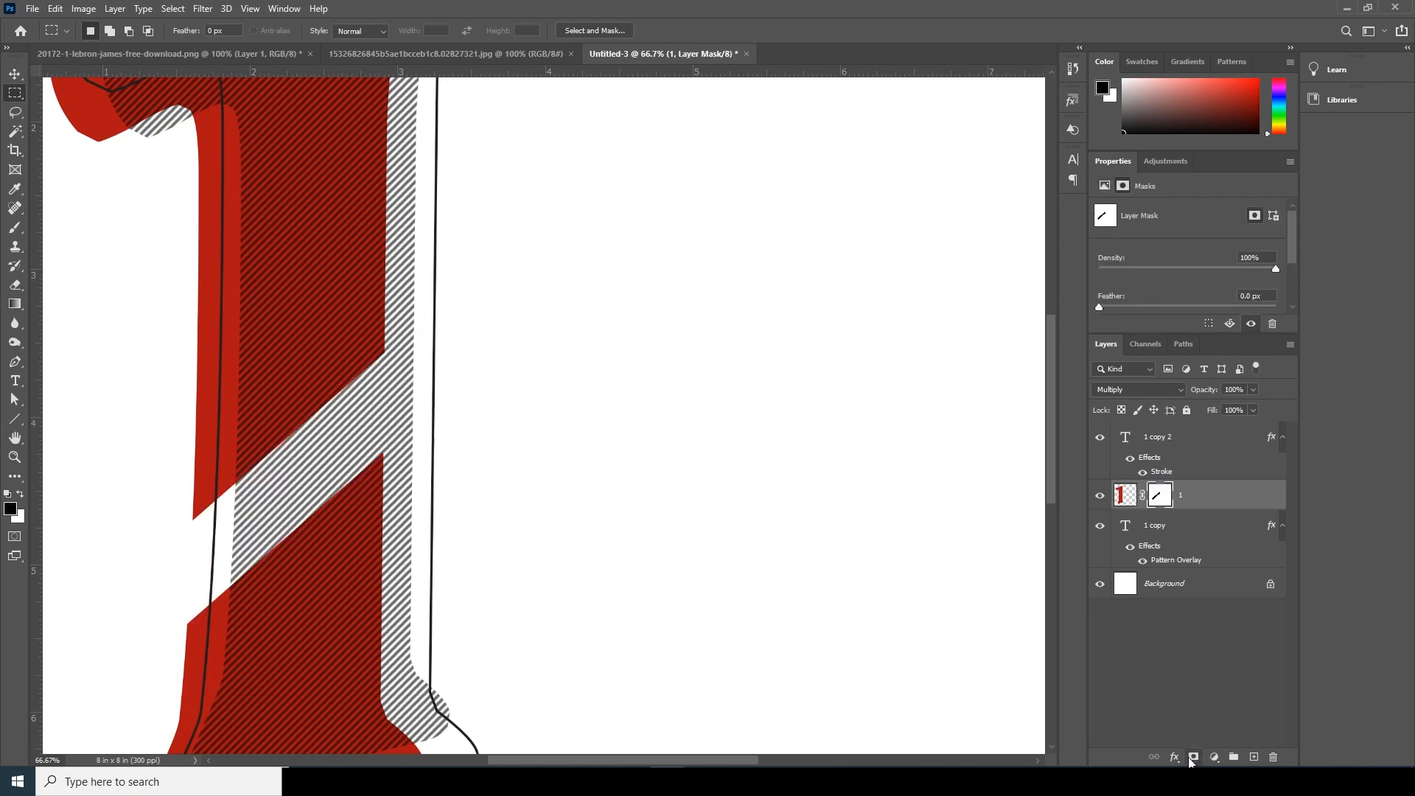
- Bring the basketball player cutout from its PNG document into Untitled-3 and convert its layer to a Smart Object
key(ctrl+minus)
key(ctrl+minus)
key(ctrl+minus)
key(ctrl+minus)
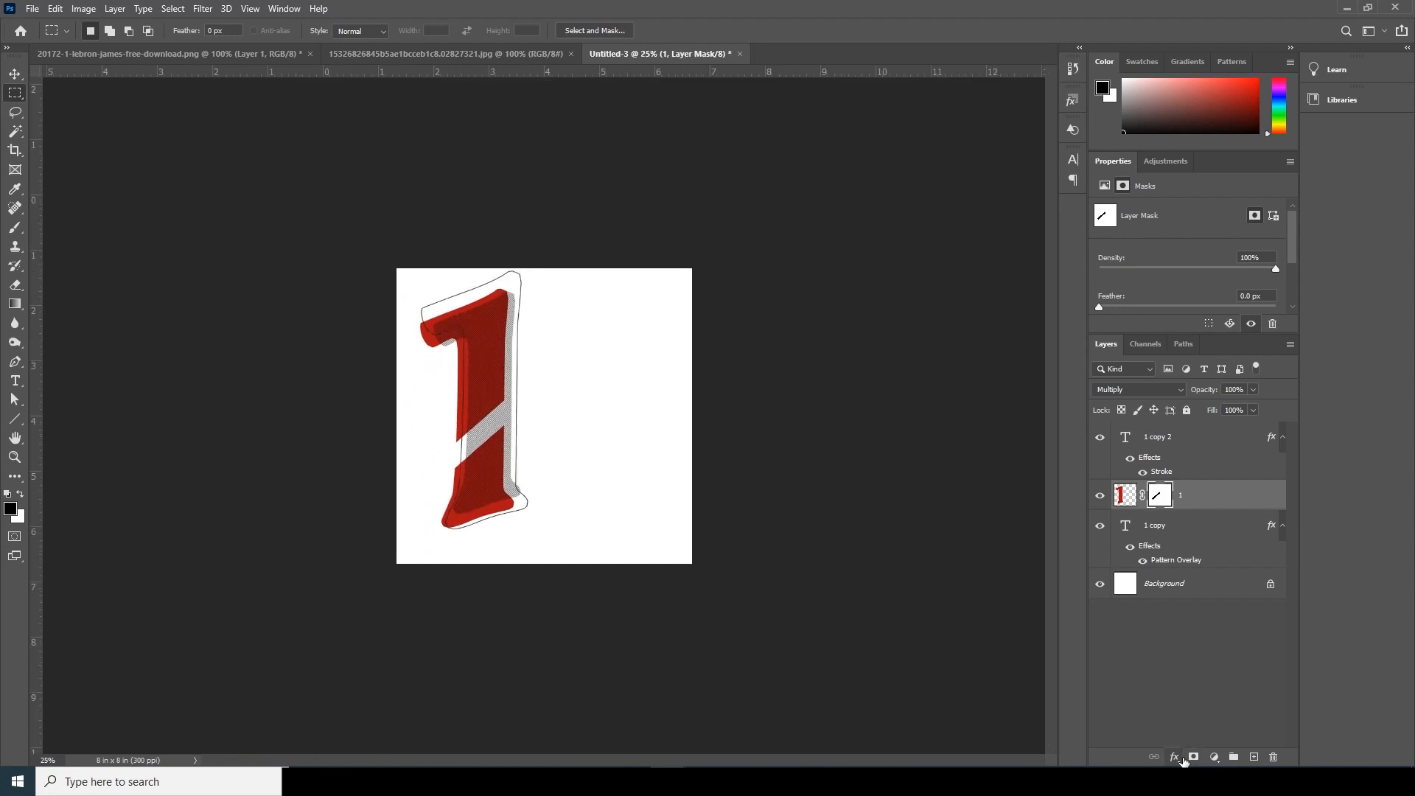
key(ctrl+plus)
key(ctrl+plus)
key(ctrl+minus)
key(ctrl+plus)
click(241, 55)
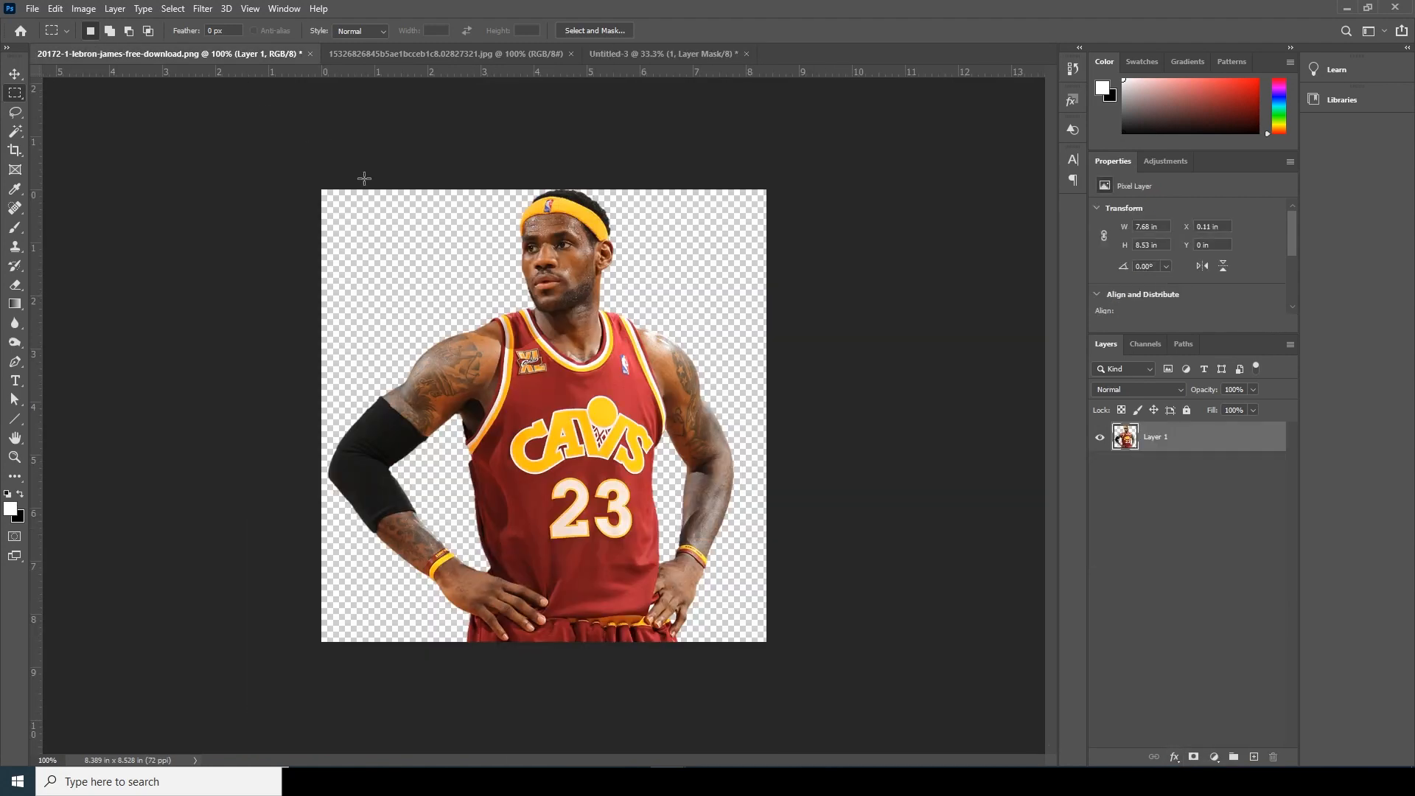
click(10, 83)
drag(565, 337, 642, 472)
right_click(1185, 506)
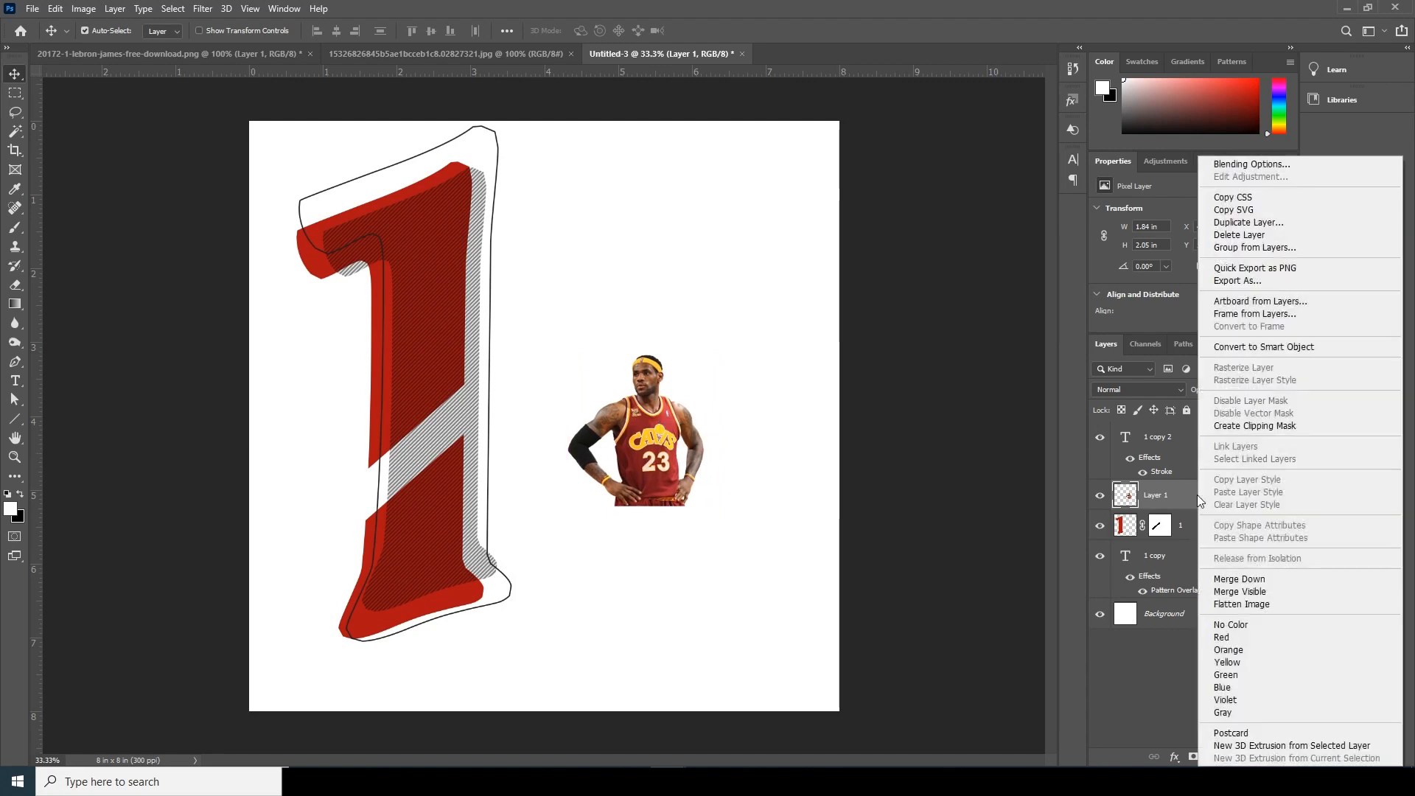
click(1251, 351)
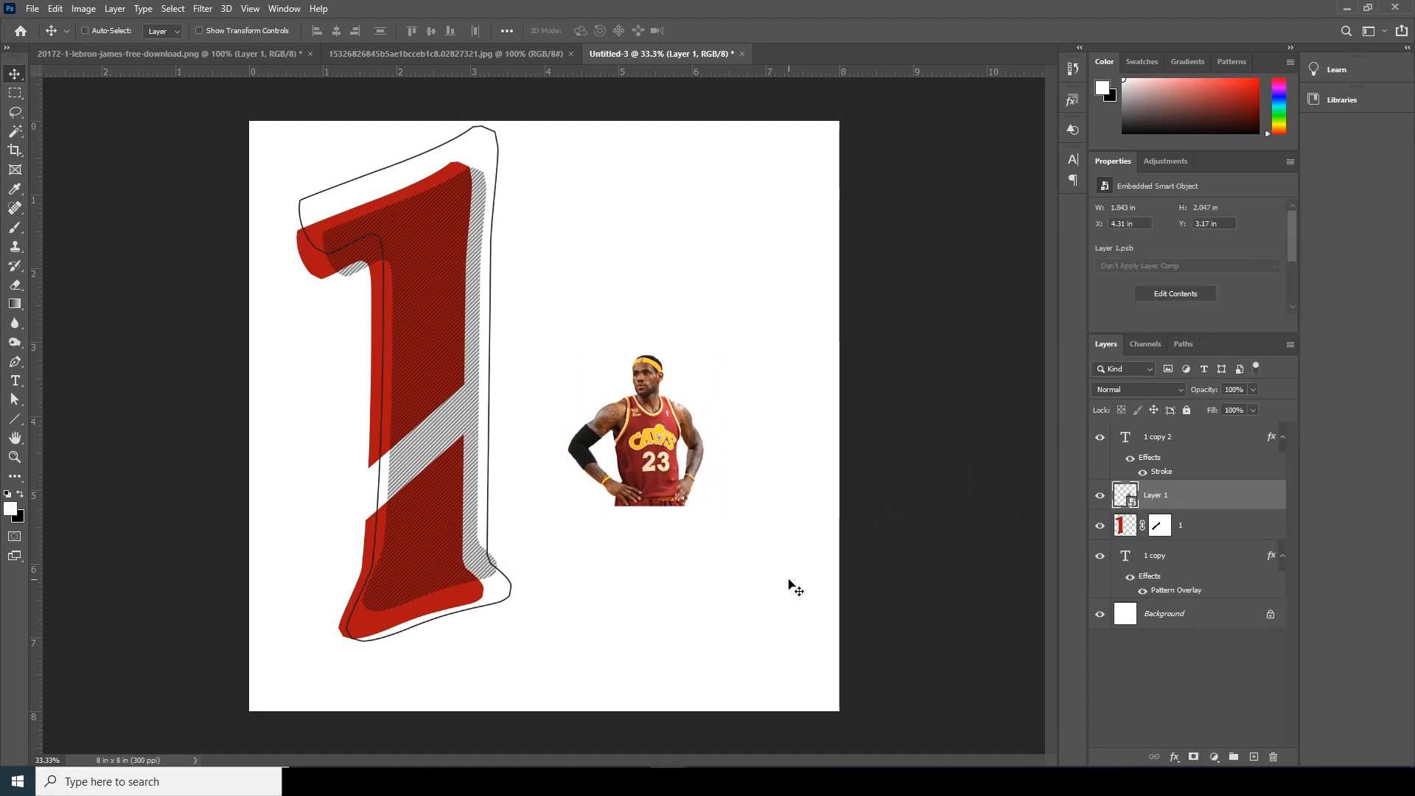
- Scale the player to about 7.67 × 8.51 in on the canvas's right side and place its layer directly above the Background
key(ctrl+t)
drag(706, 503, 861, 635)
drag(728, 503, 698, 473)
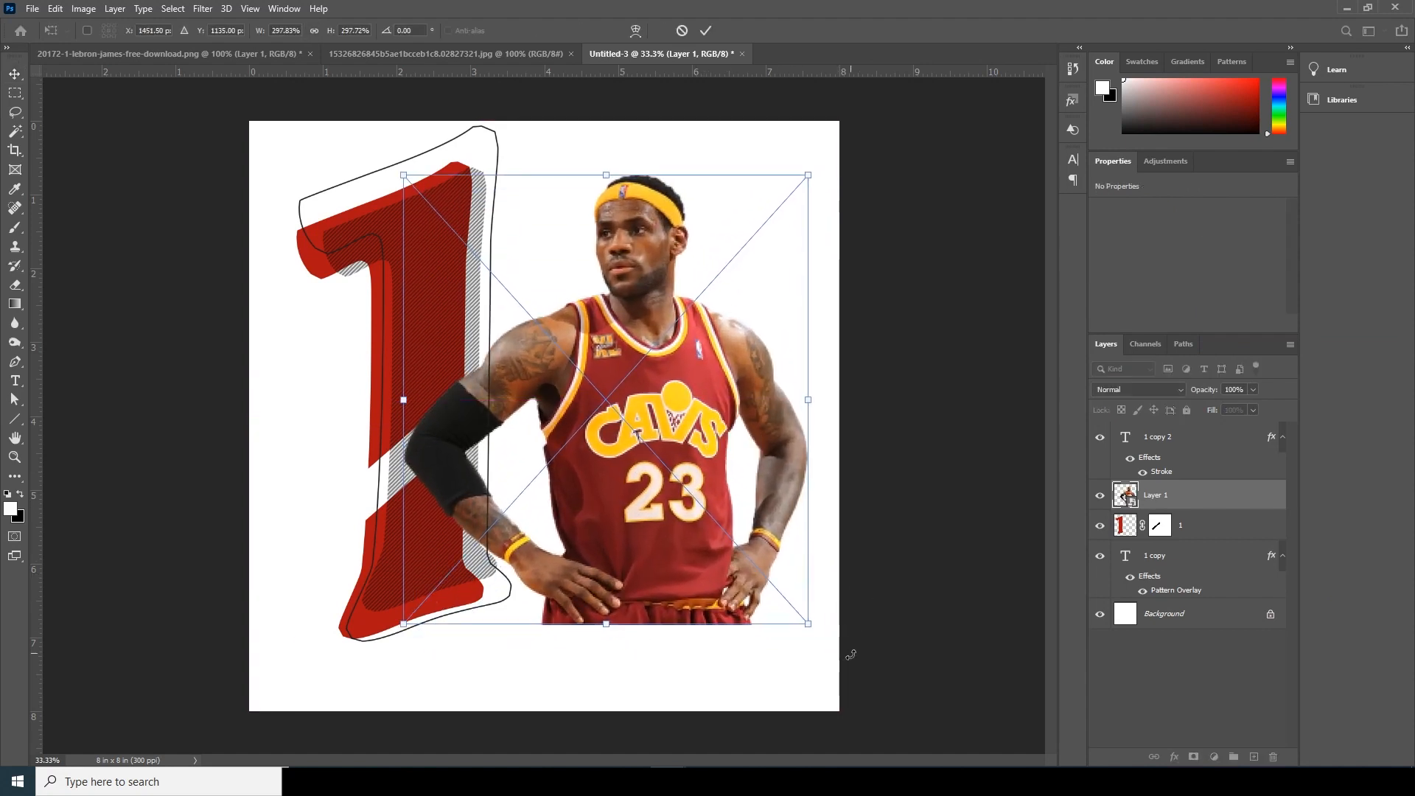
drag(809, 626, 900, 704)
drag(786, 573, 838, 592)
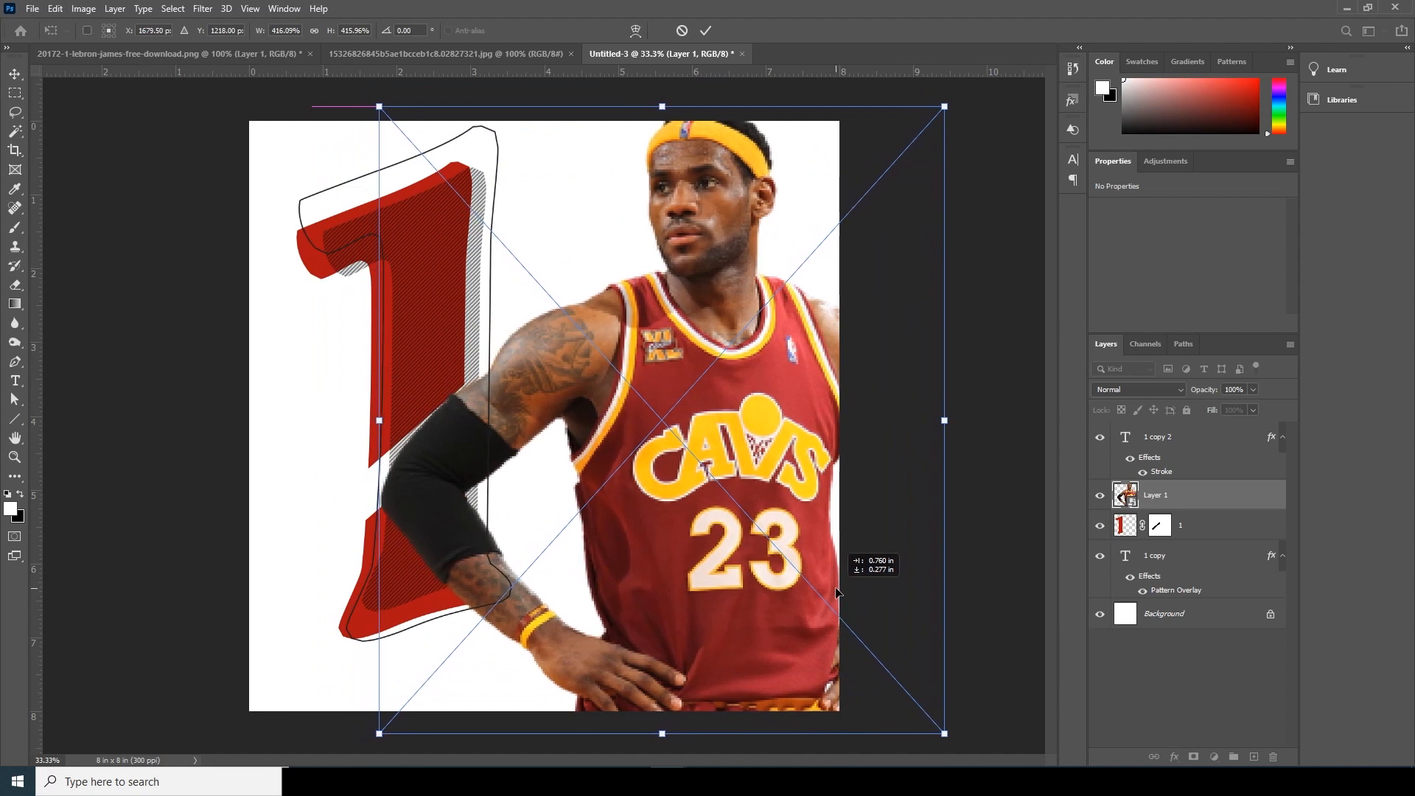
key(Return)
drag(1133, 532, 1172, 587)
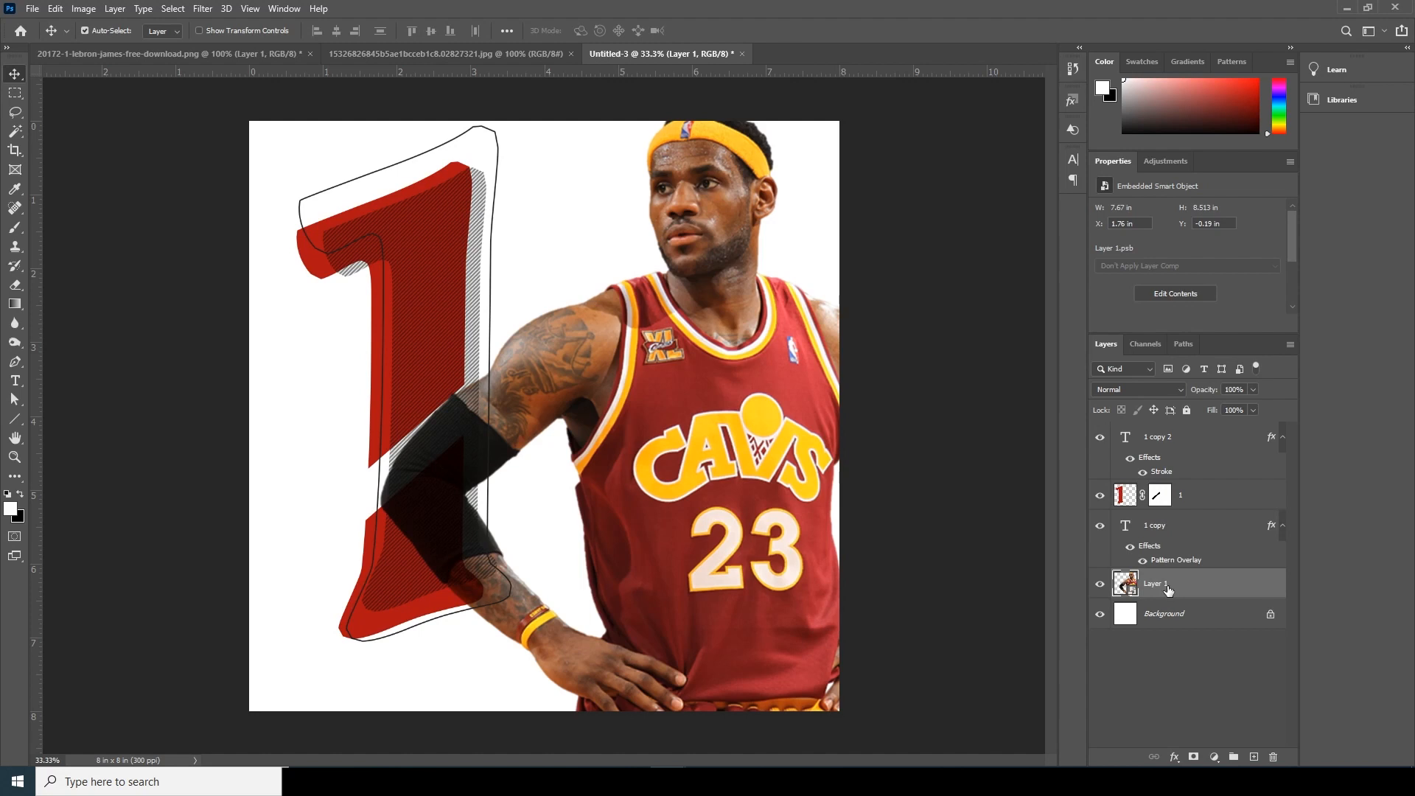
- Start a Camera Raw Filter on the player with Clarity +100, Texture +41, Dehaze +20, Shadows -100 and Highlights -100
click(202, 9)
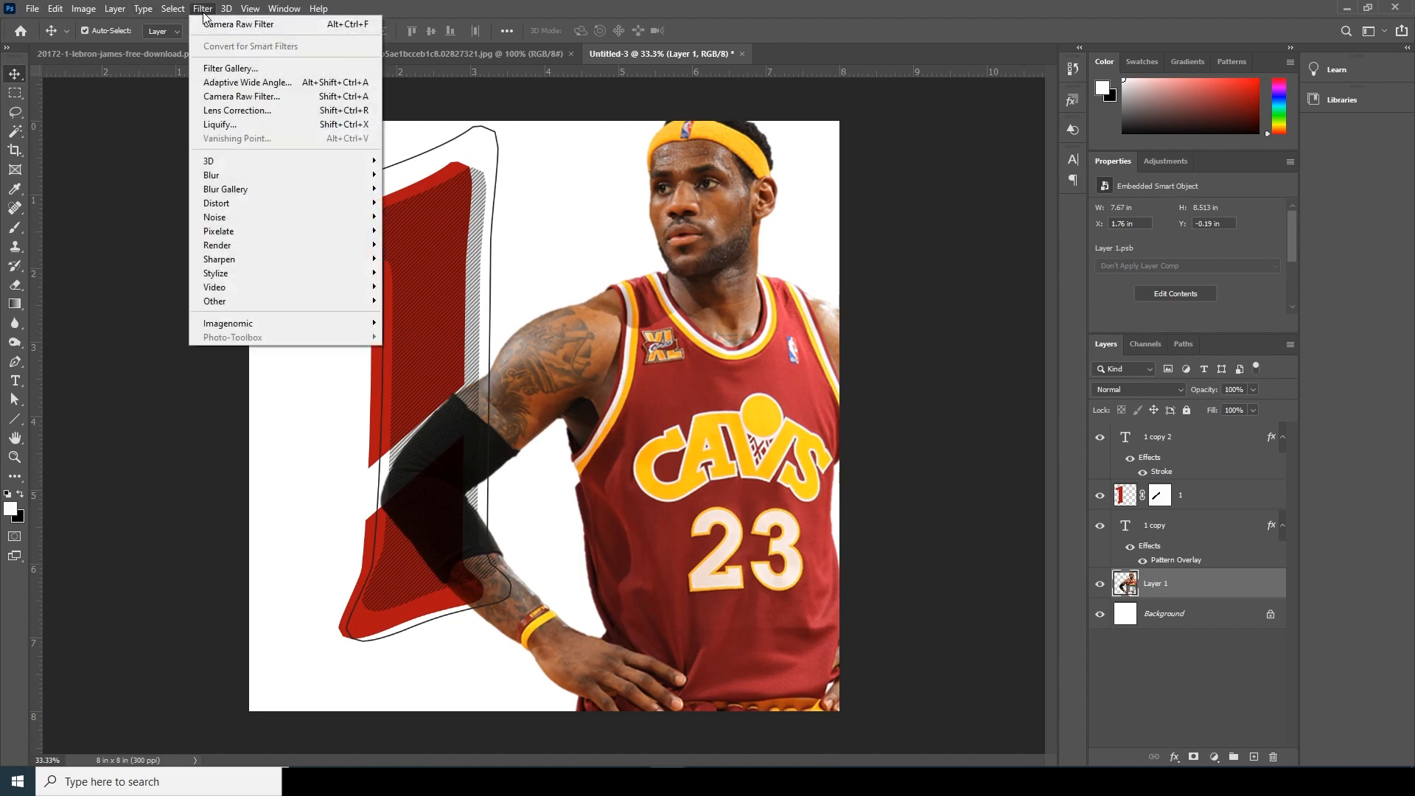
click(222, 100)
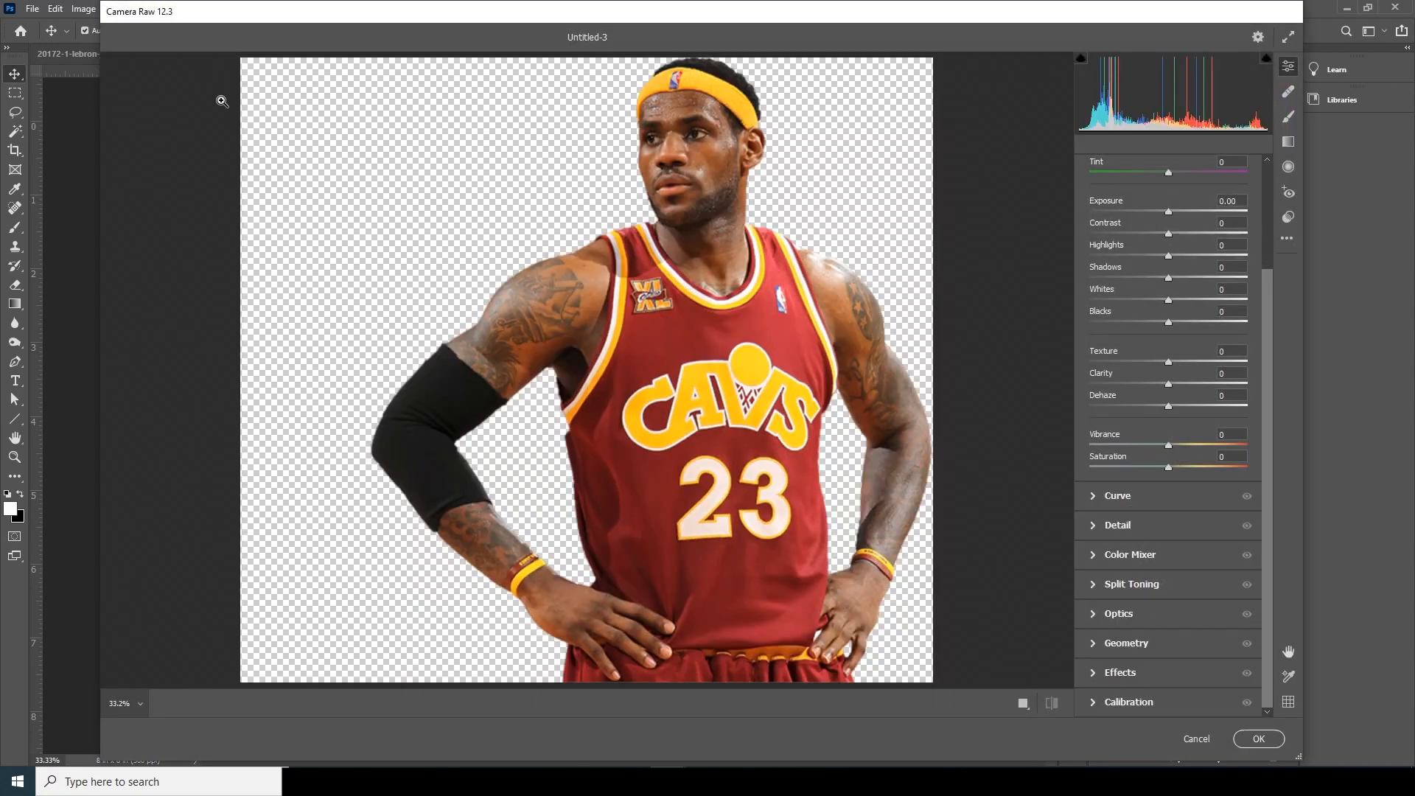
drag(457, 3, 326, 31)
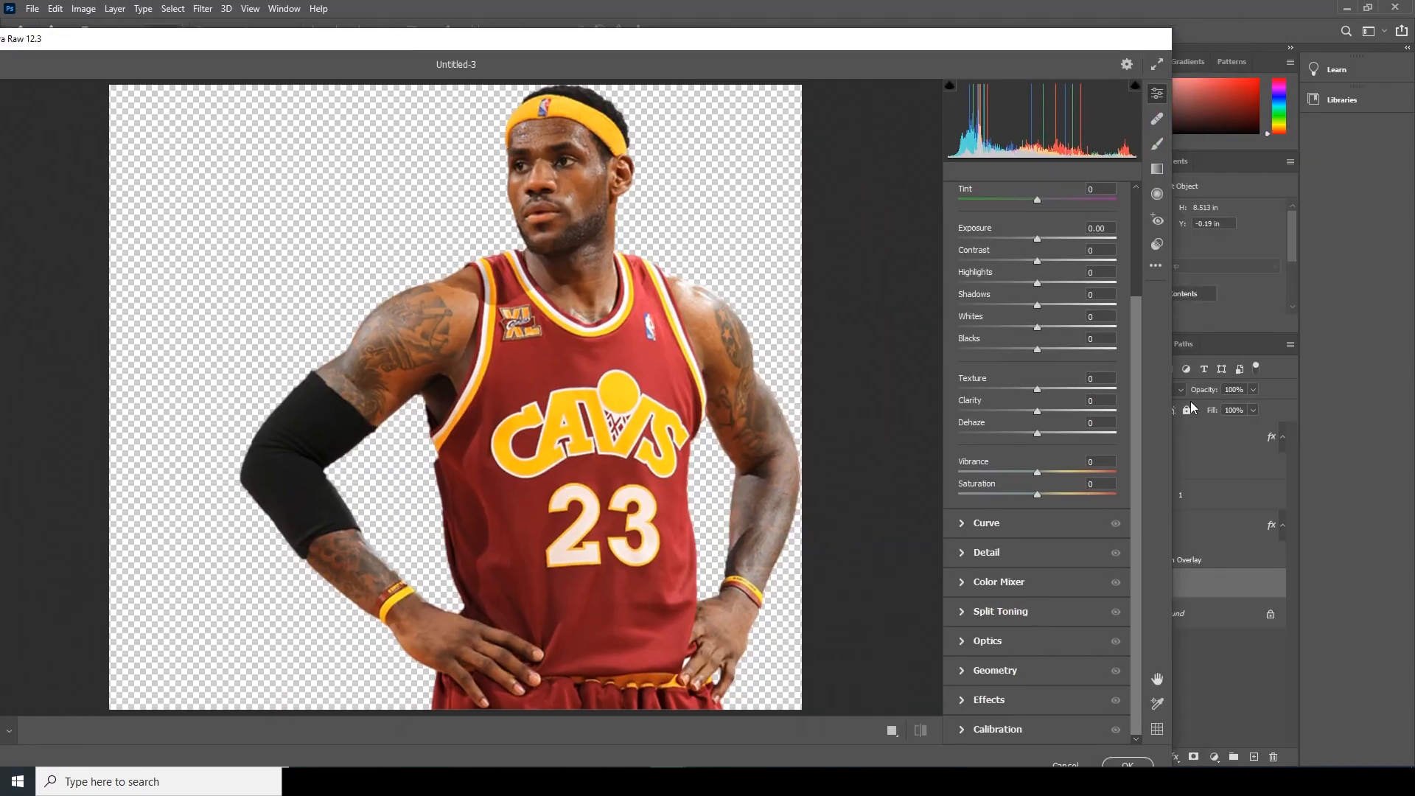
drag(1081, 415, 1117, 411)
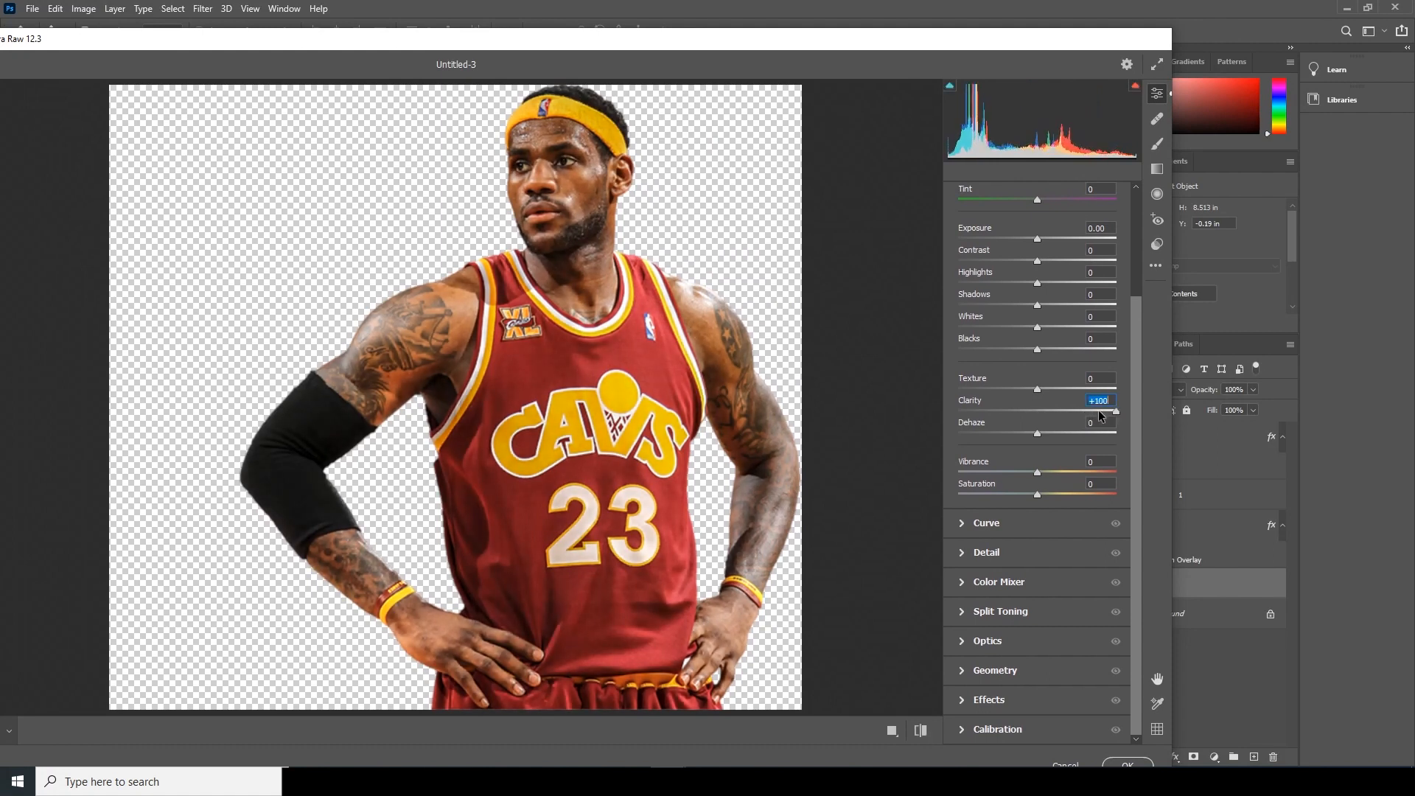
drag(1038, 389, 1069, 388)
click(1053, 434)
drag(968, 305, 920, 295)
click(968, 283)
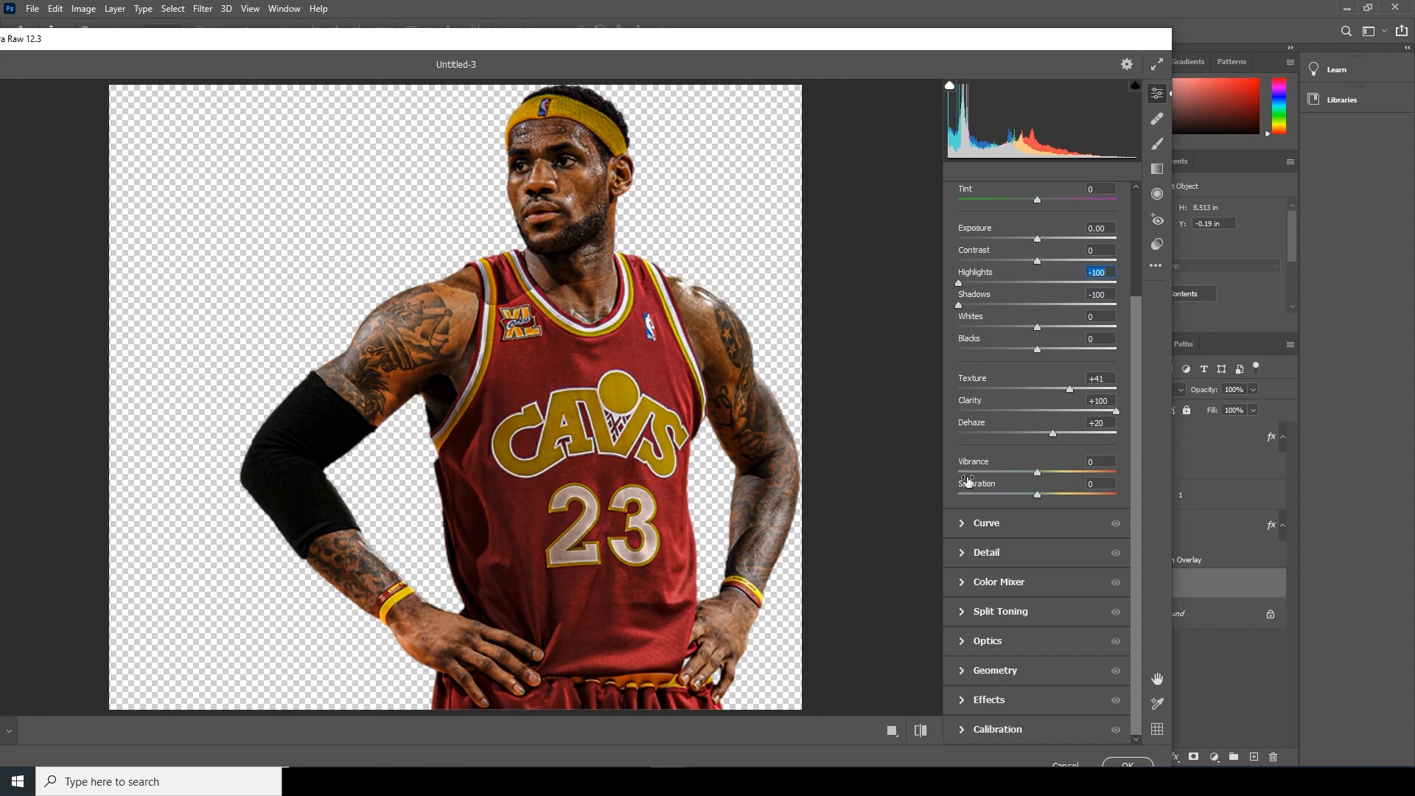
- Set the Color Mixer saturation of Oranges through Magentas to -100, and try small Reds saturation and hue adjustments
click(988, 583)
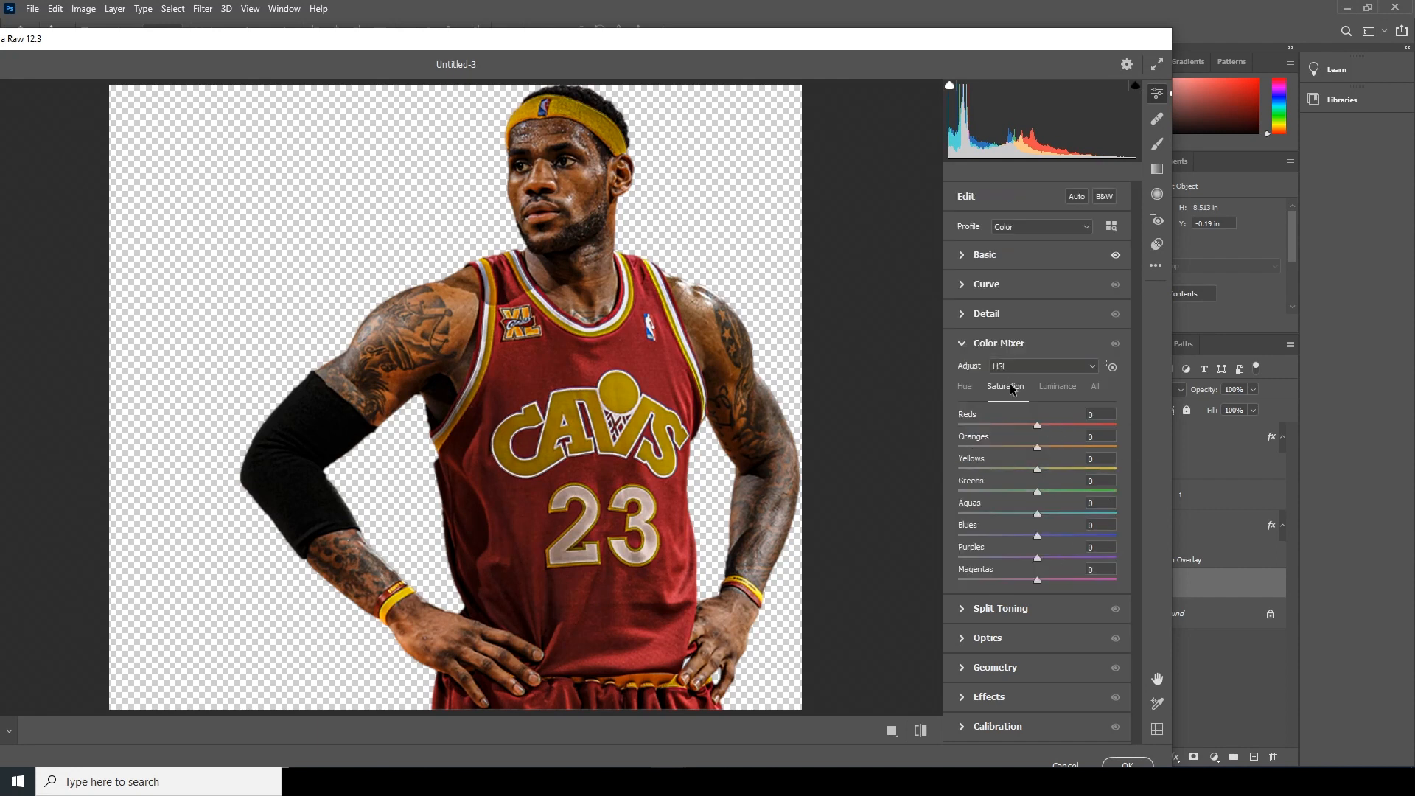
drag(981, 447, 898, 550)
drag(988, 550, 869, 584)
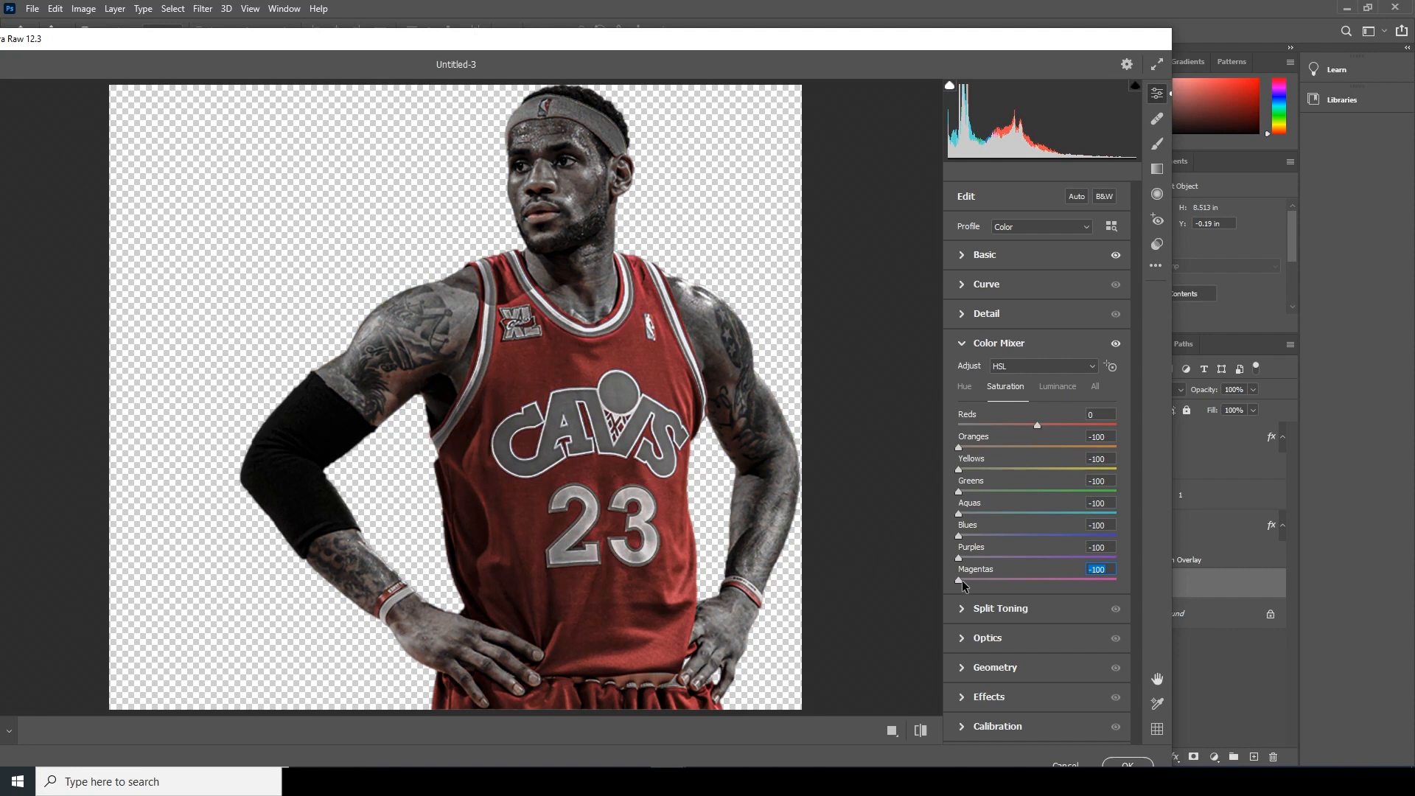
drag(1035, 426, 1033, 430)
click(965, 387)
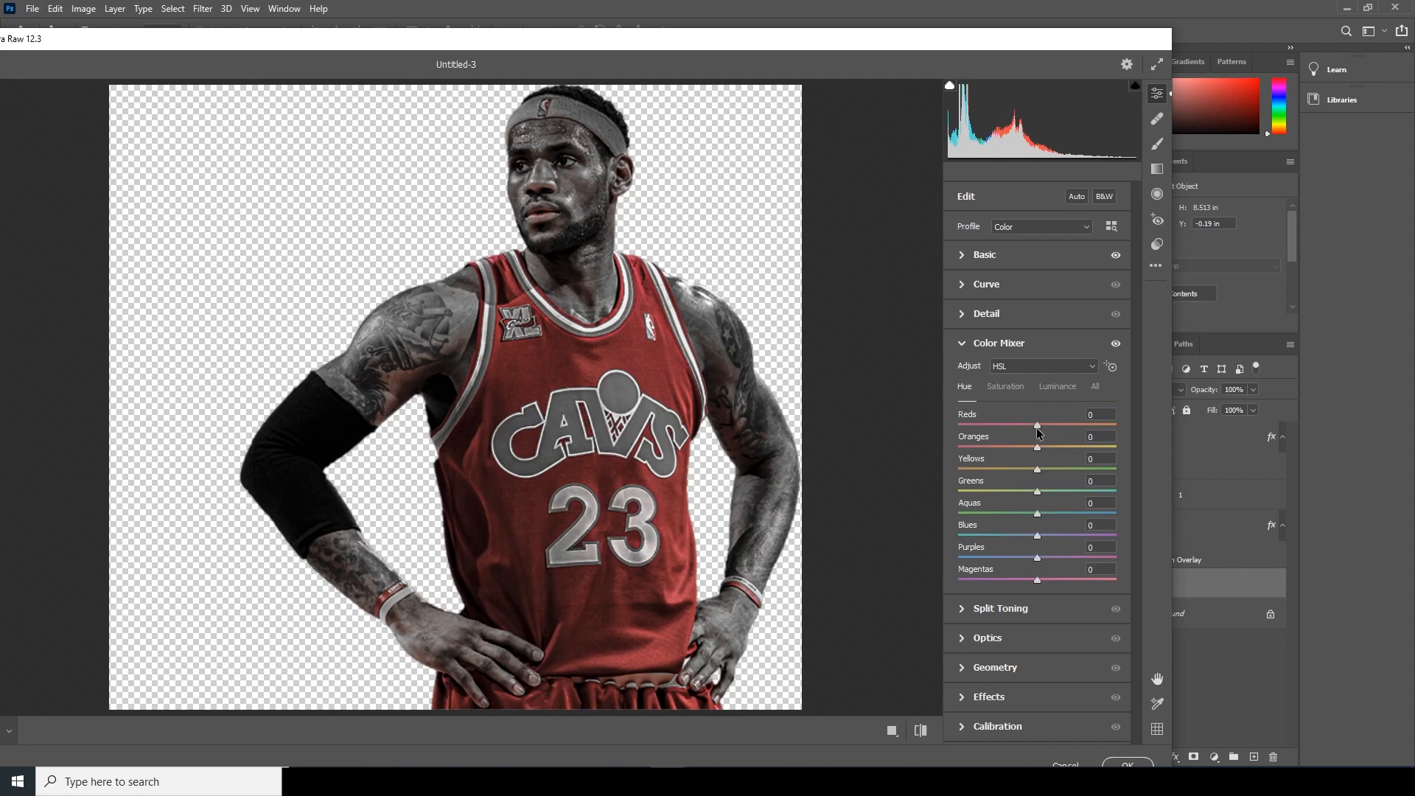
drag(1039, 431, 1034, 433)
- Raise the player's Camera Raw Texture to +54, set Sharpening to 19 and Noise Reduction to 50, and apply the filter
click(1000, 256)
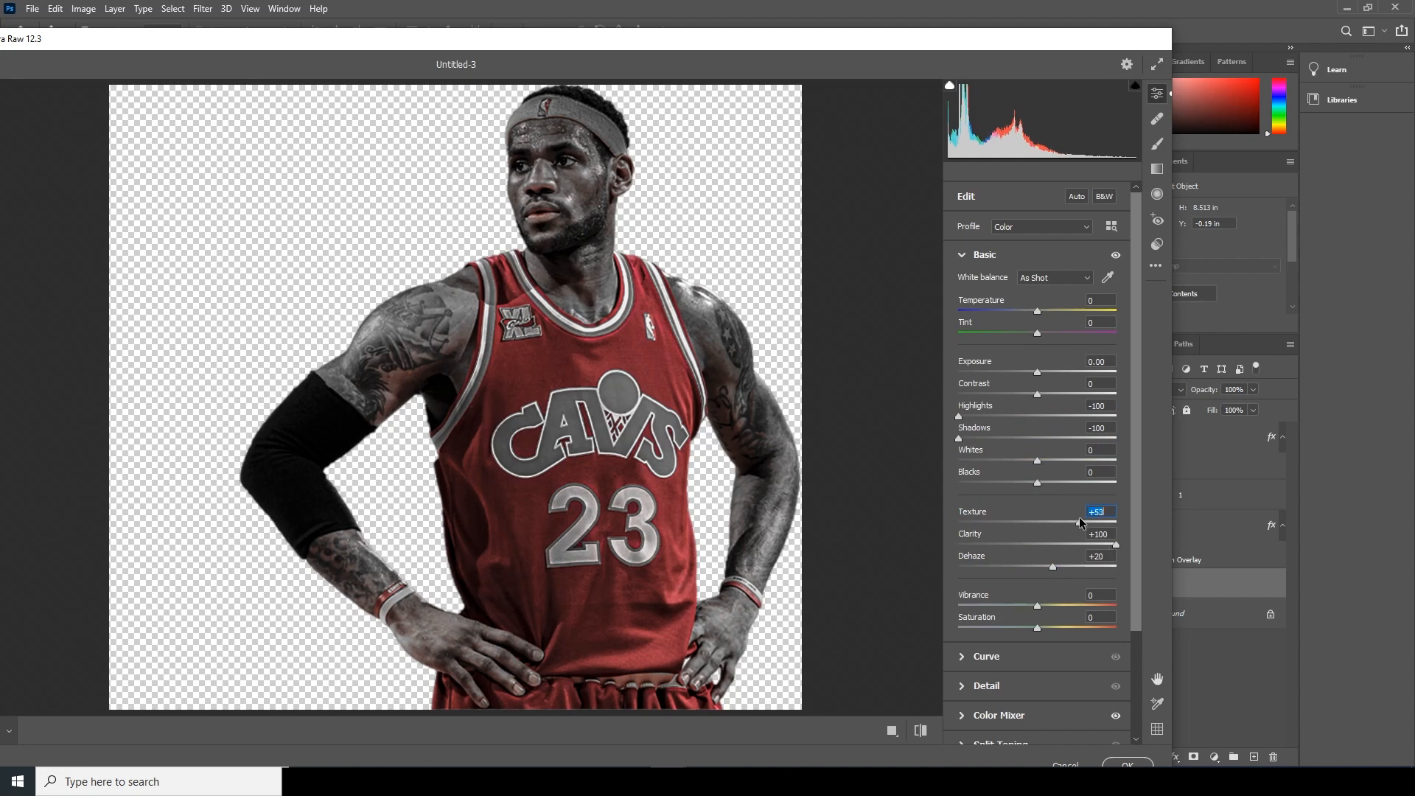
scroll(1142, 647, down, 2)
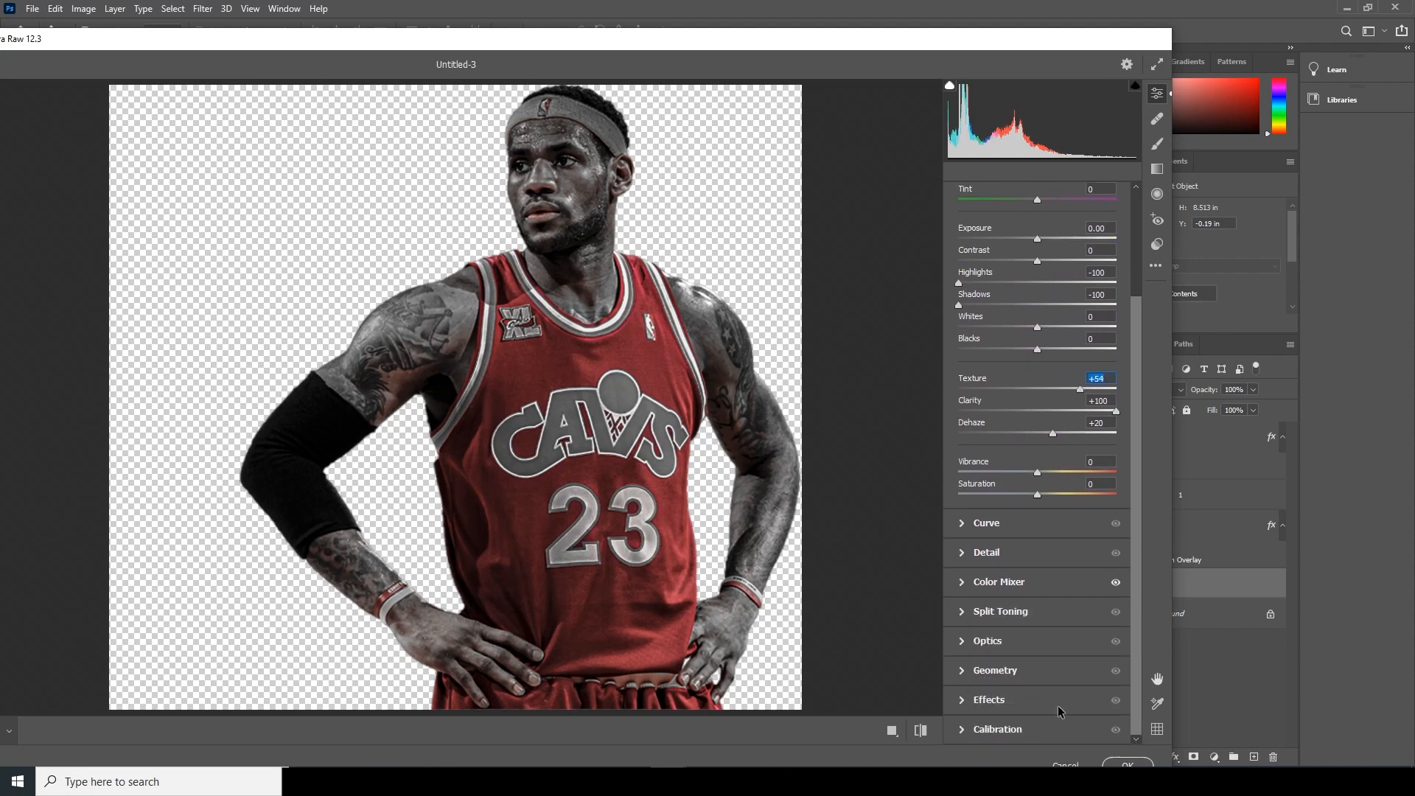
click(971, 555)
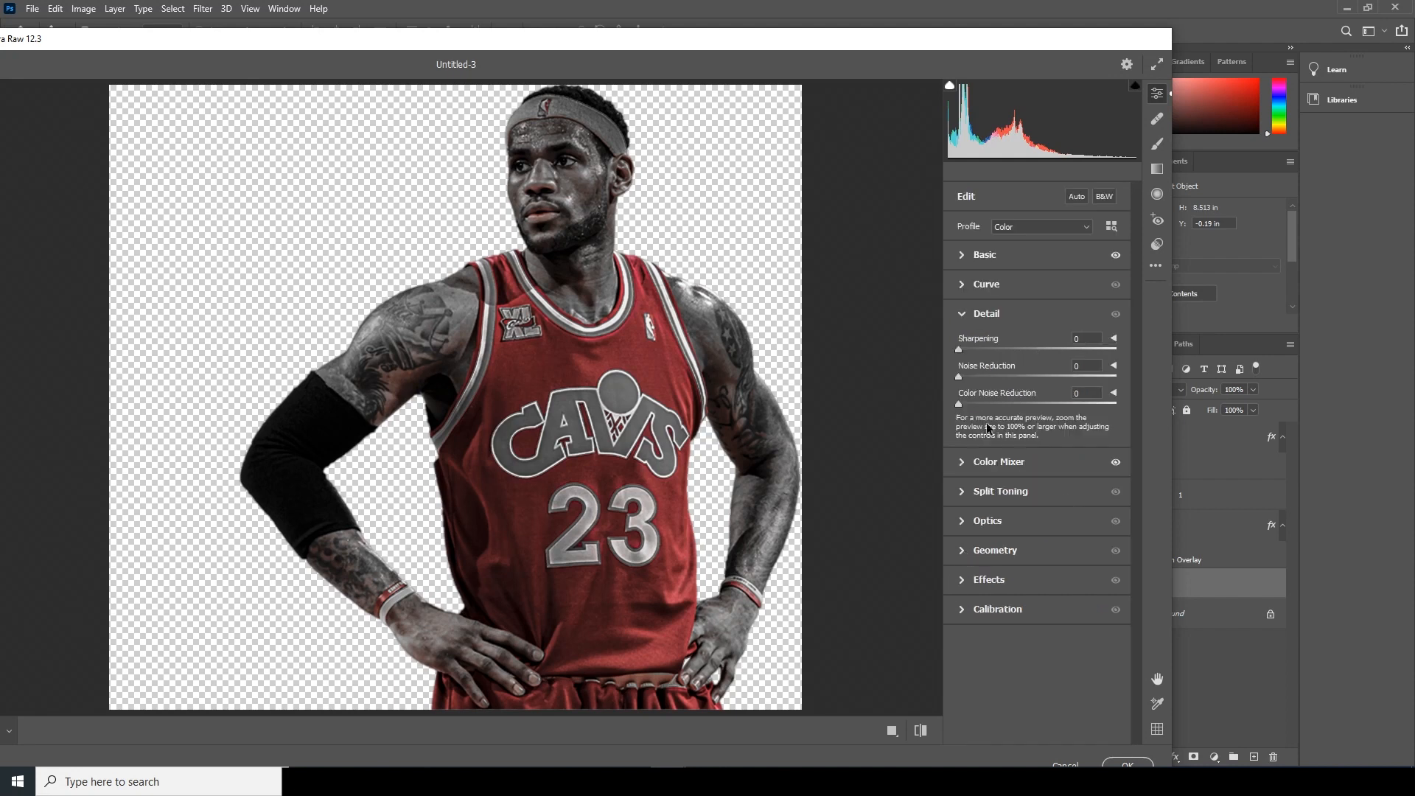
drag(1048, 374, 1034, 378)
click(972, 348)
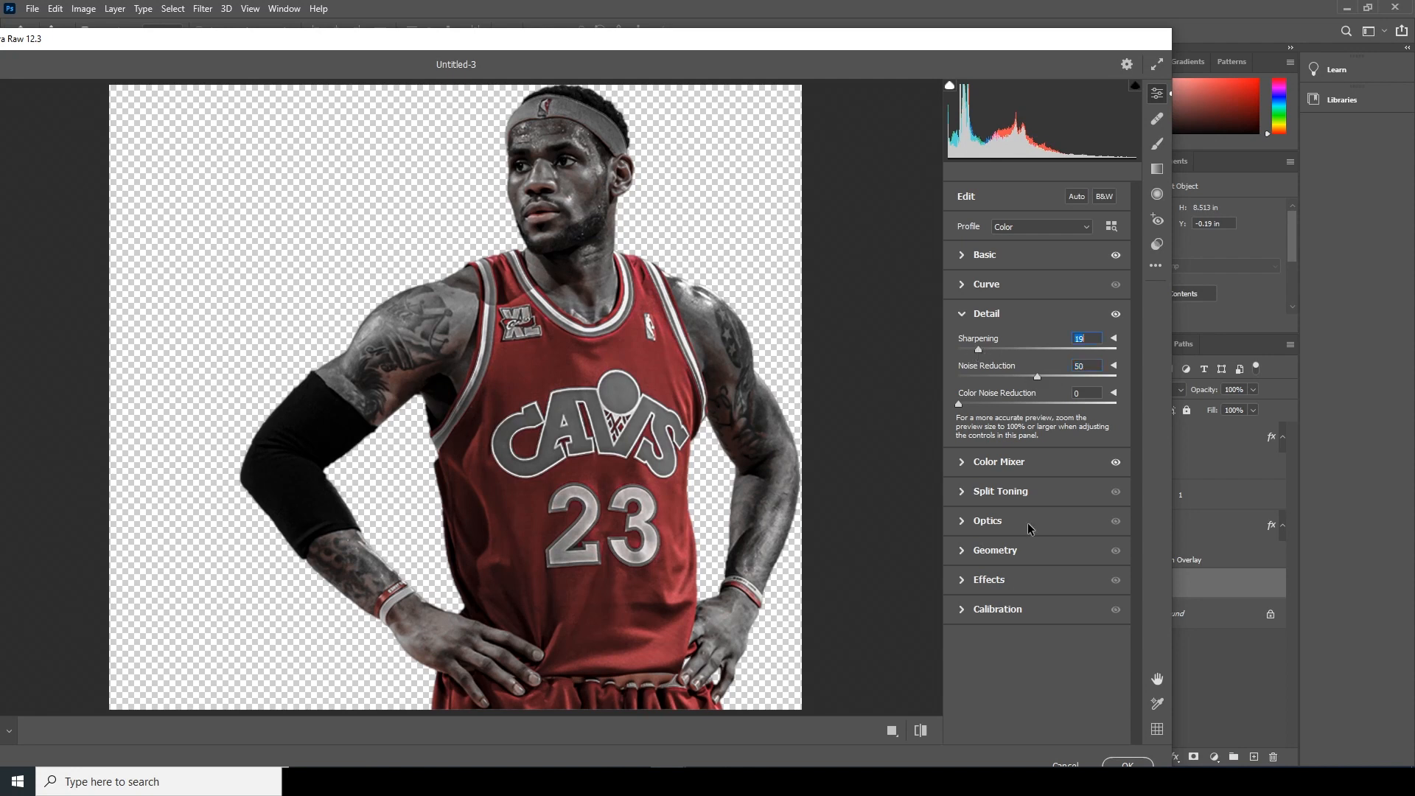
click(1128, 763)
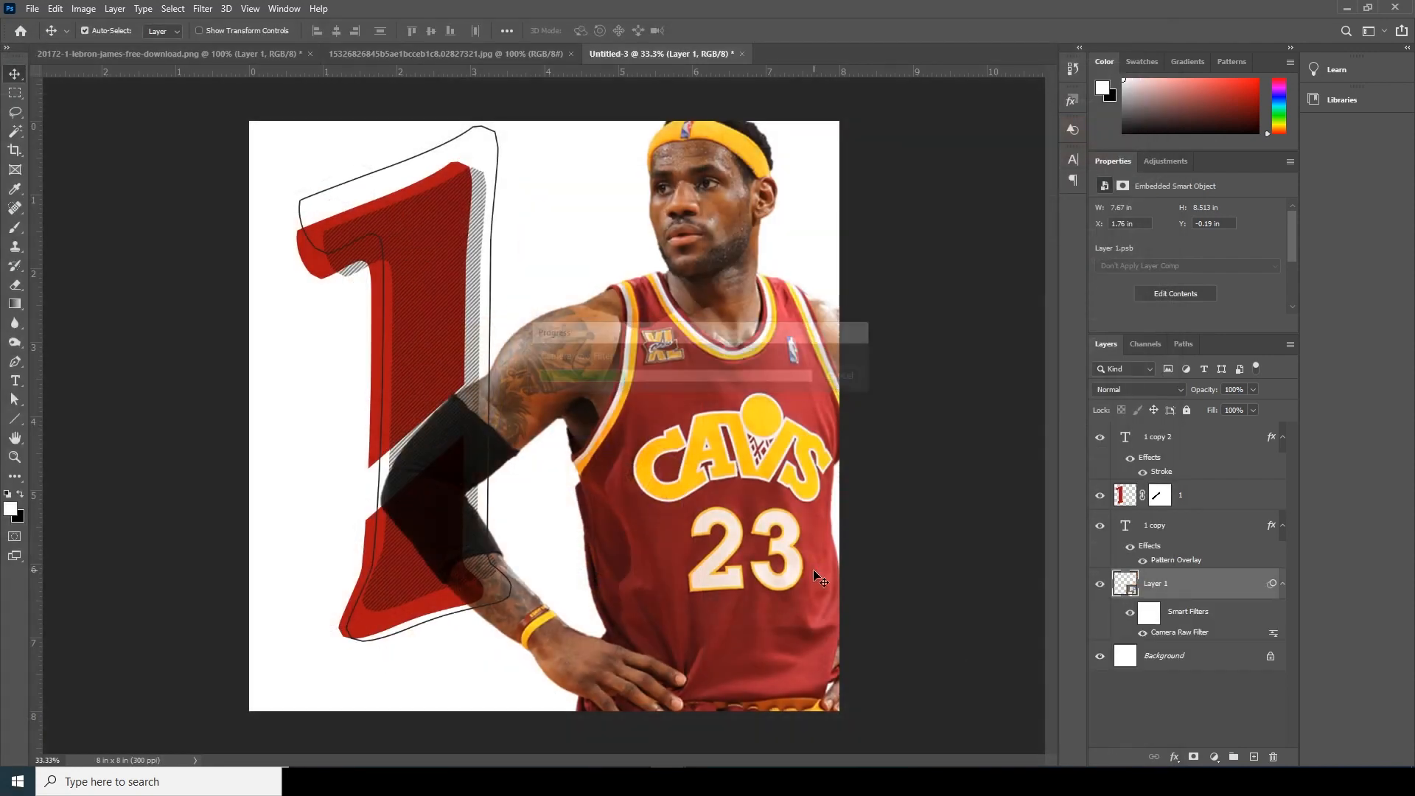
- Bring the bridge and skyline photo from its JPG document into Untitled-3 and place its layer directly below the player
key(ctrl+minus)
key(ctrl+minus)
key(ctrl+plus)
key(ctrl+plus)
key(ctrl+minus)
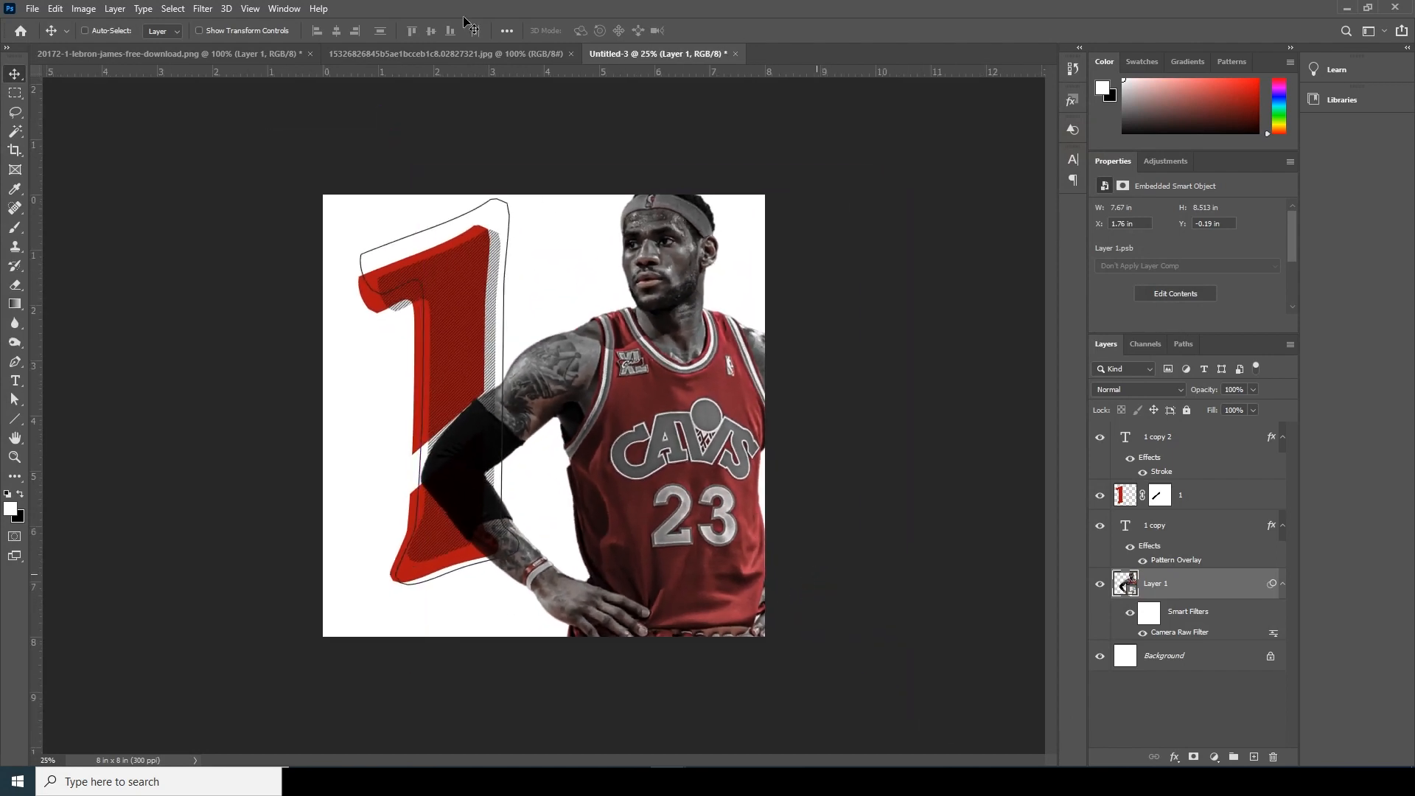
click(466, 53)
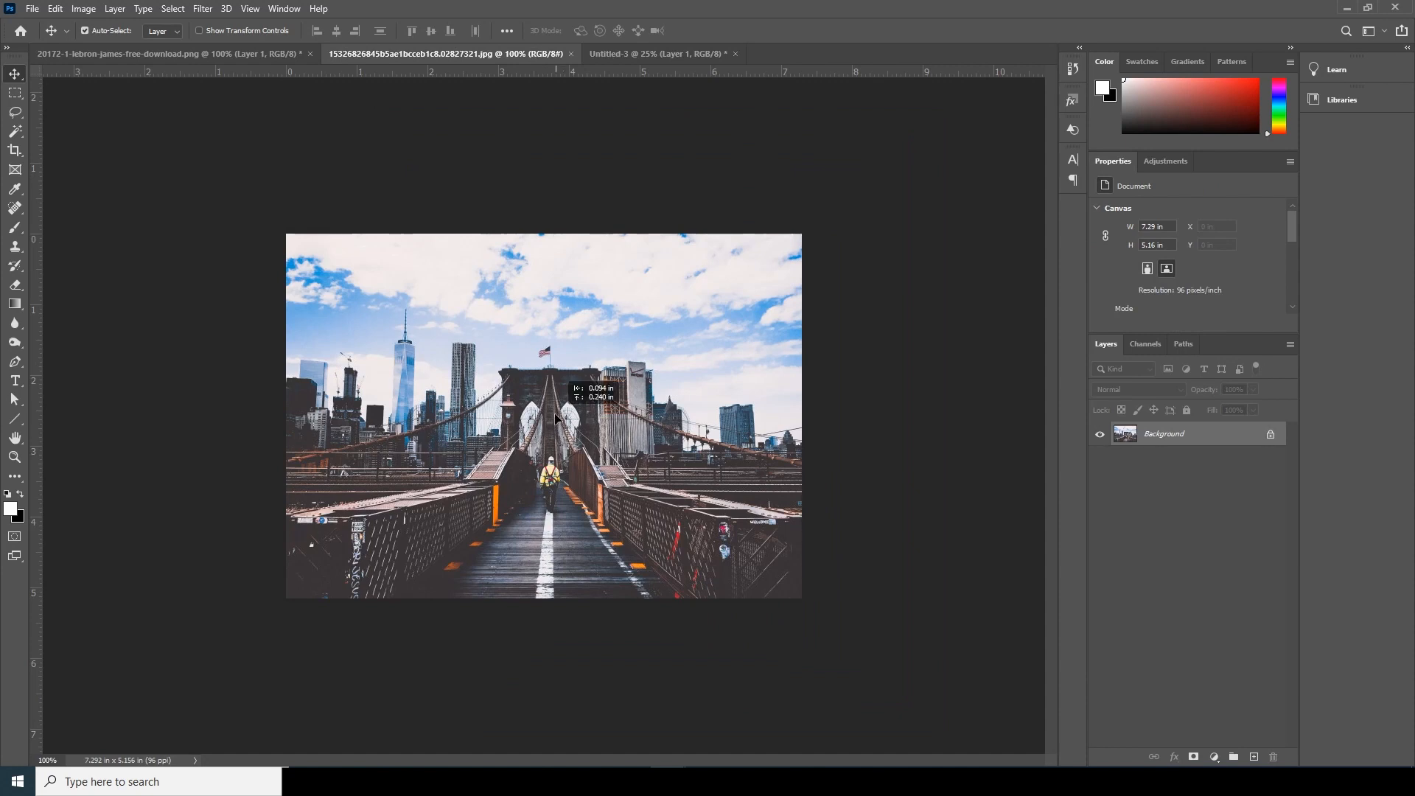
click(229, 55)
drag(229, 58, 598, 392)
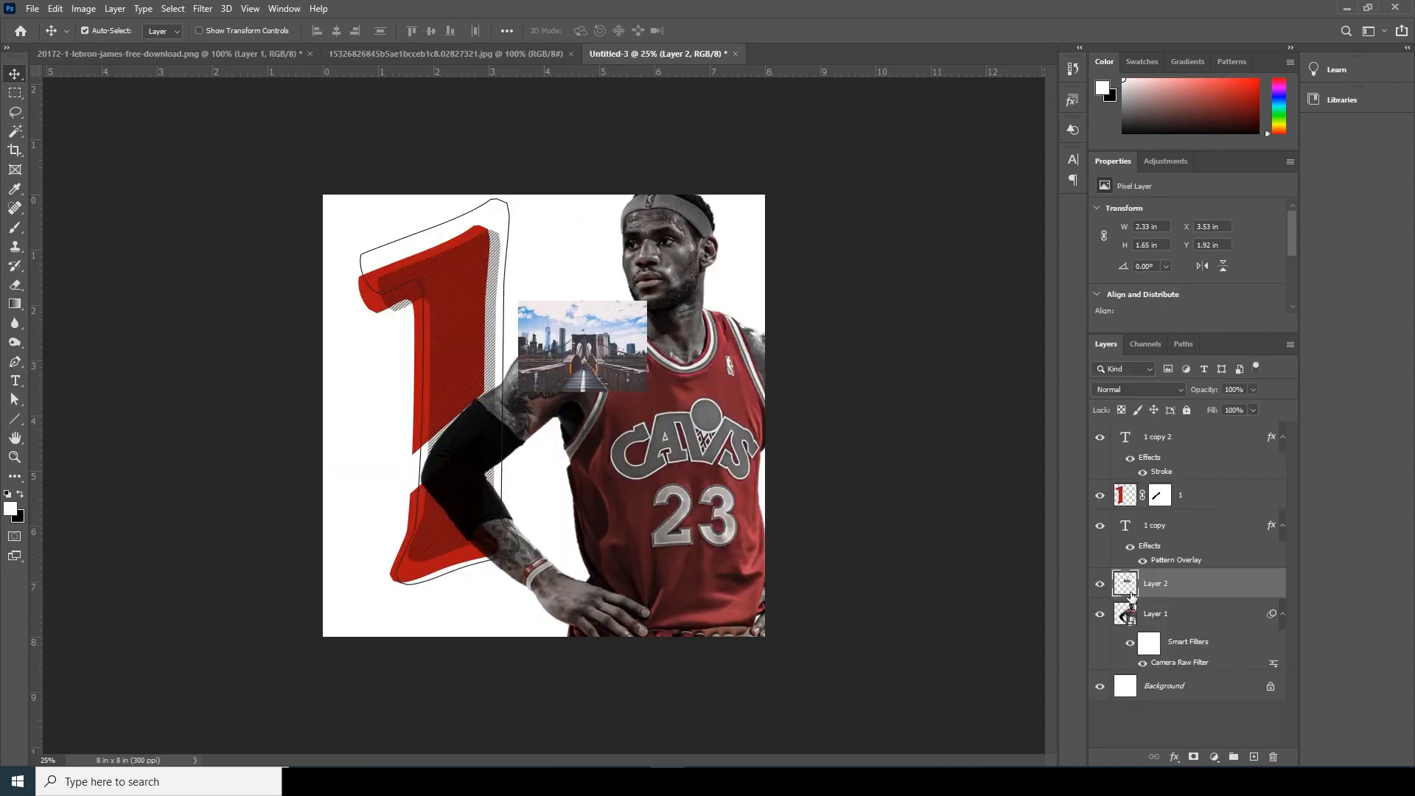
key(ctrl+bracketleft)
- Enlarge the skyline photo to about 13.87 × 9.81 in so it covers the canvas, and lower its opacity to about 36%
key(ctrl+t)
drag(651, 397, 948, 613)
drag(687, 449, 708, 540)
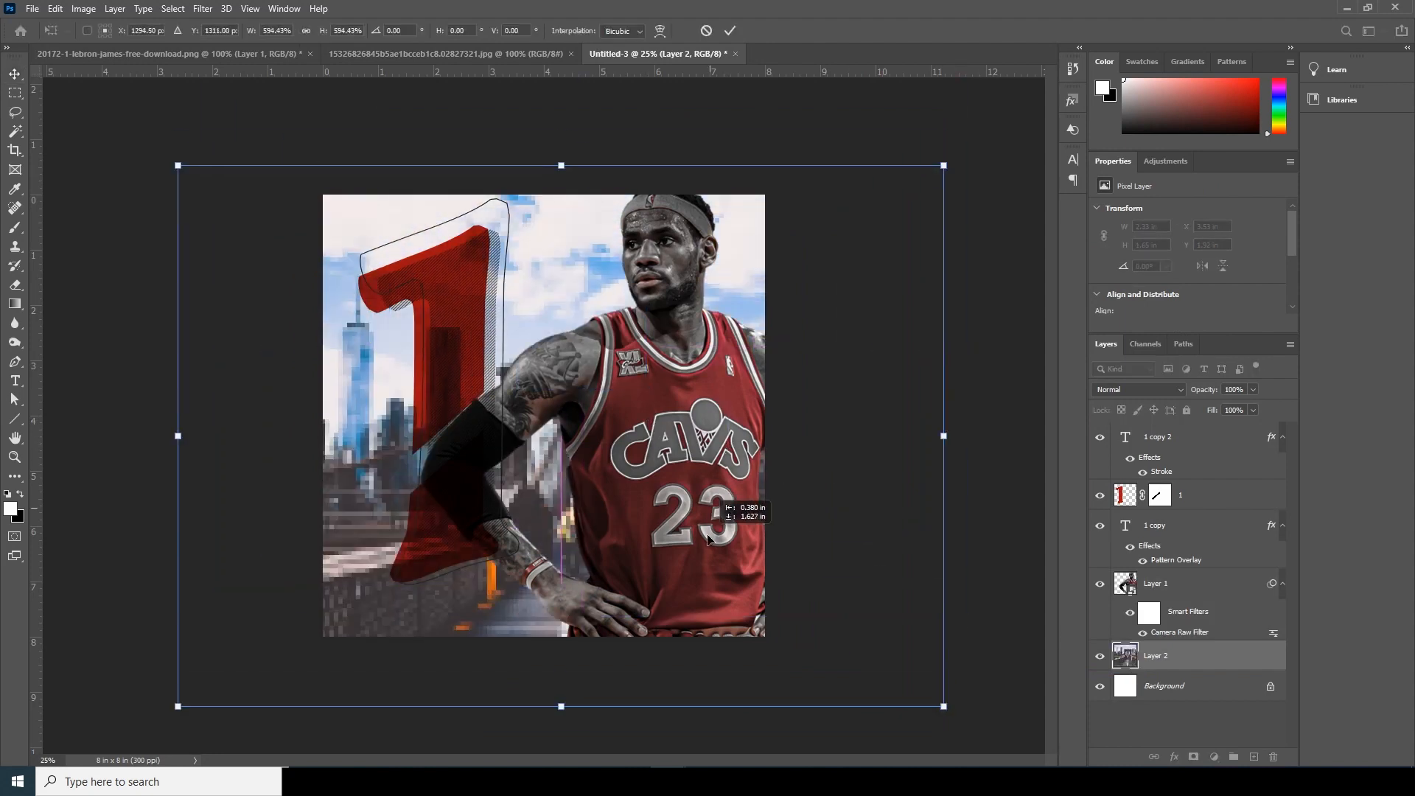
key(Return)
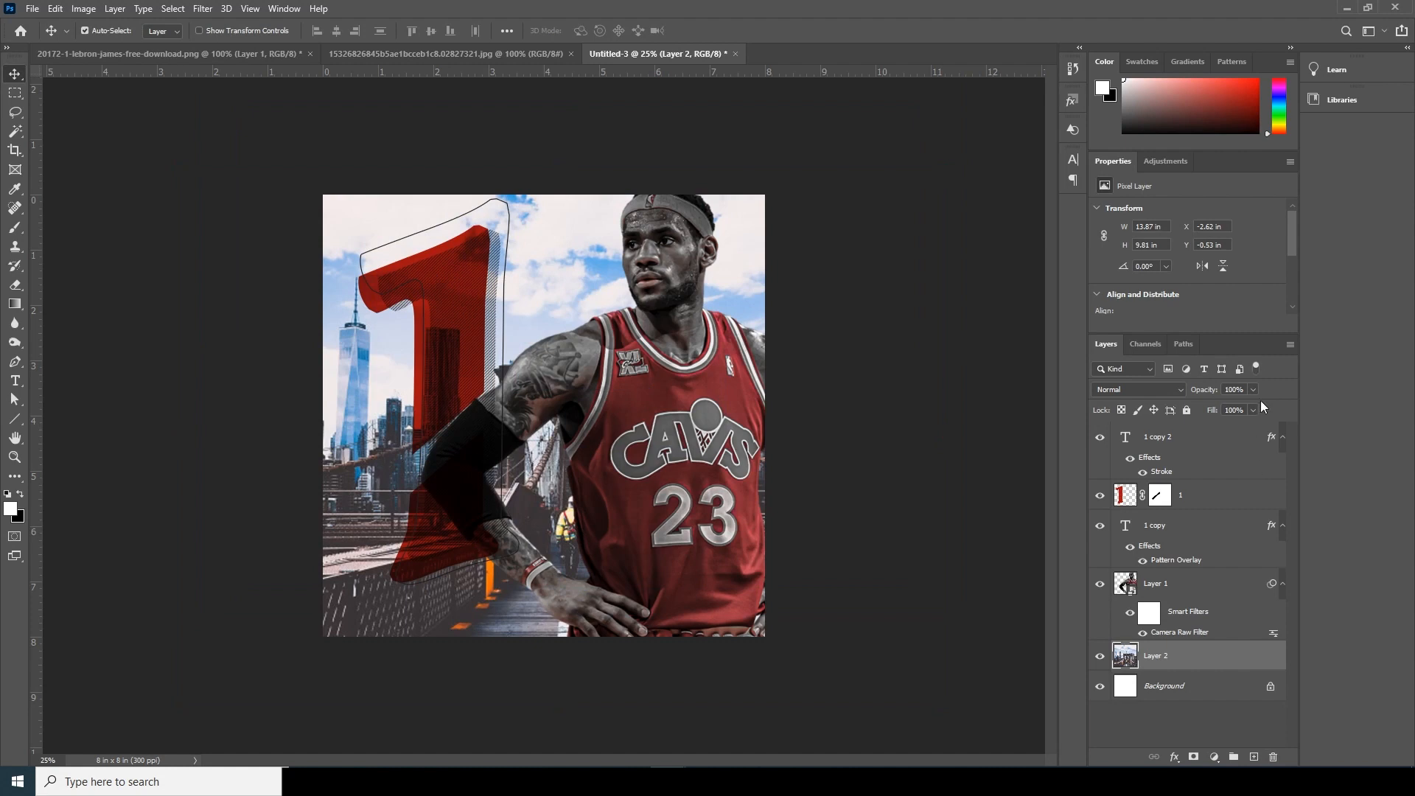
click(1254, 392)
click(1205, 405)
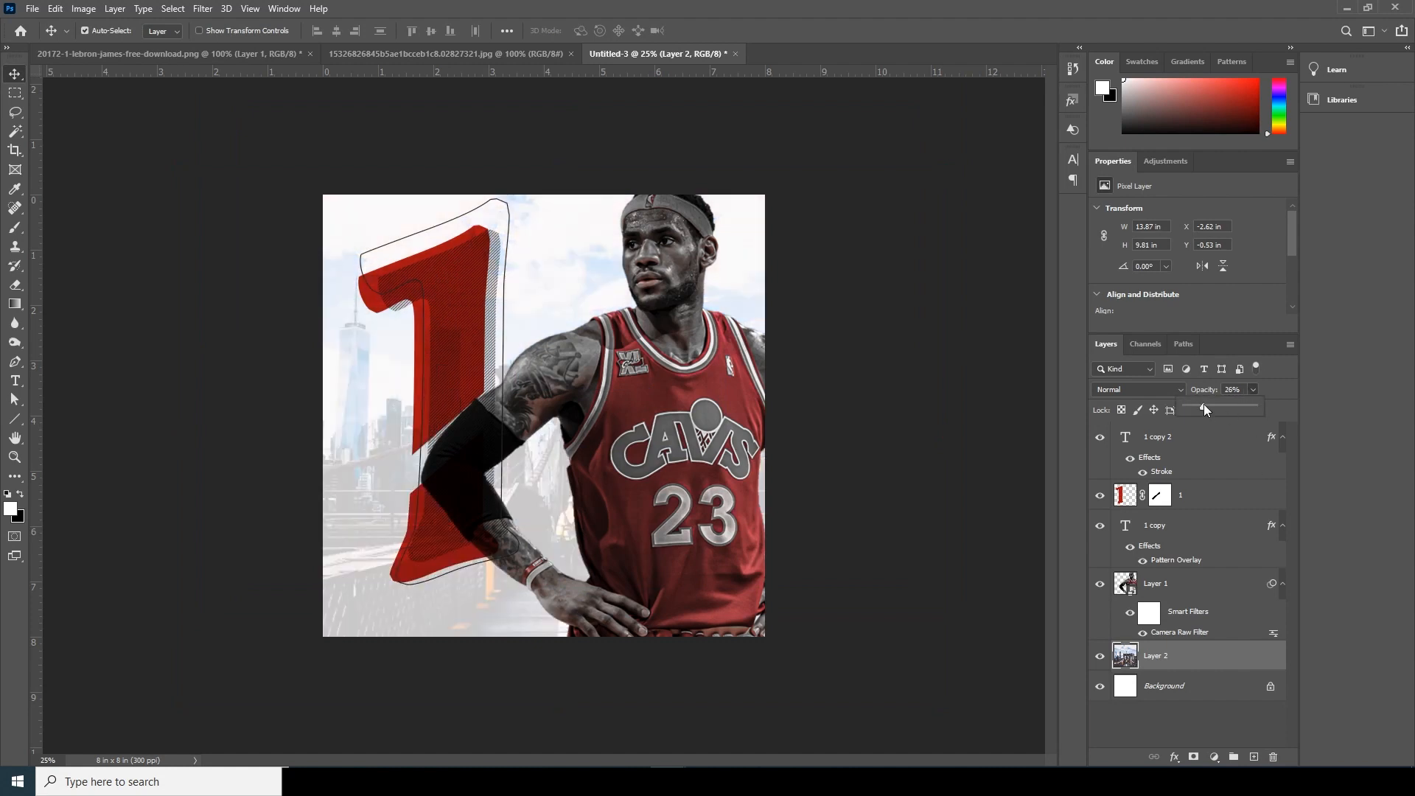
drag(1205, 404, 1207, 404)
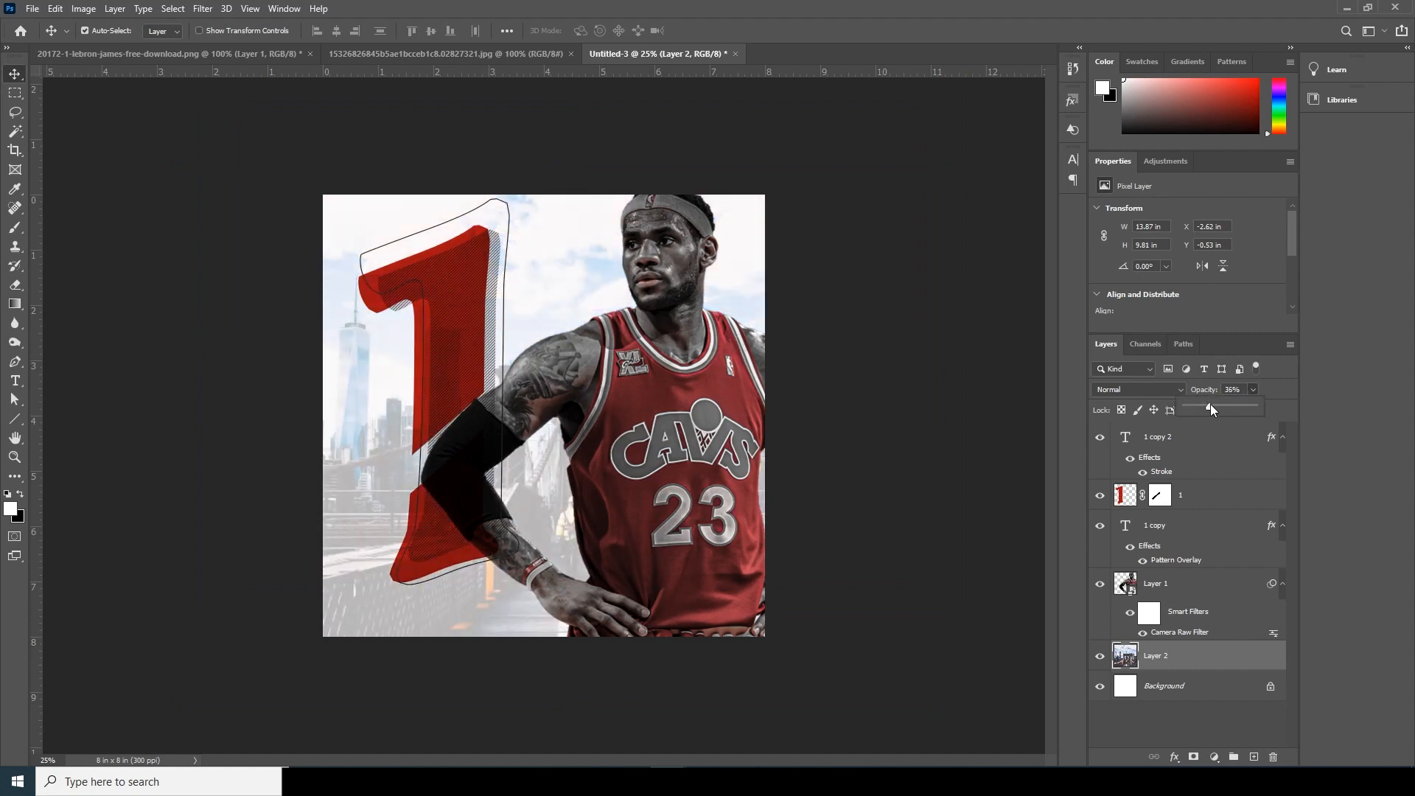
- Group the three "1" layers, enlarge the group to about the canvas height and shift it toward the player
click(1132, 529)
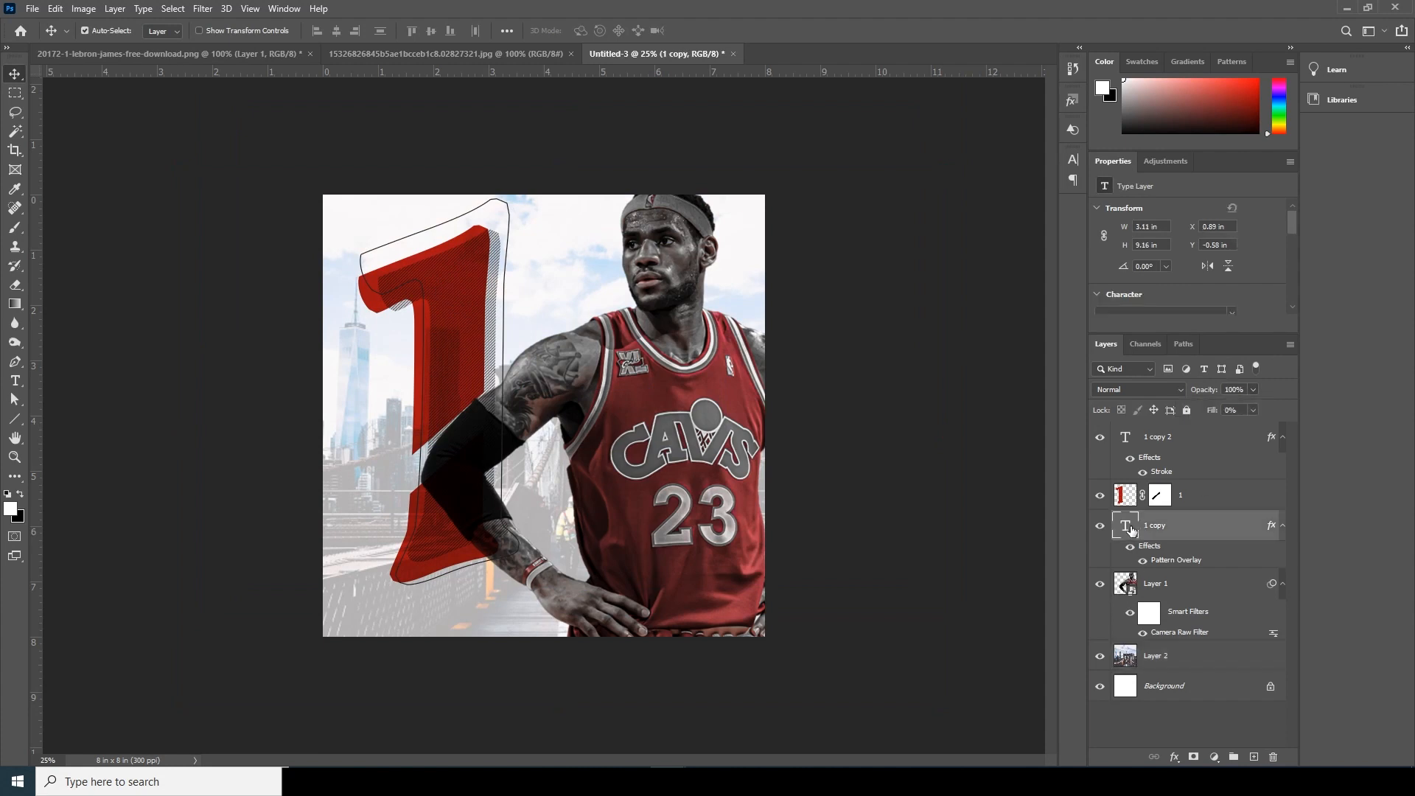
shift+click(1127, 438)
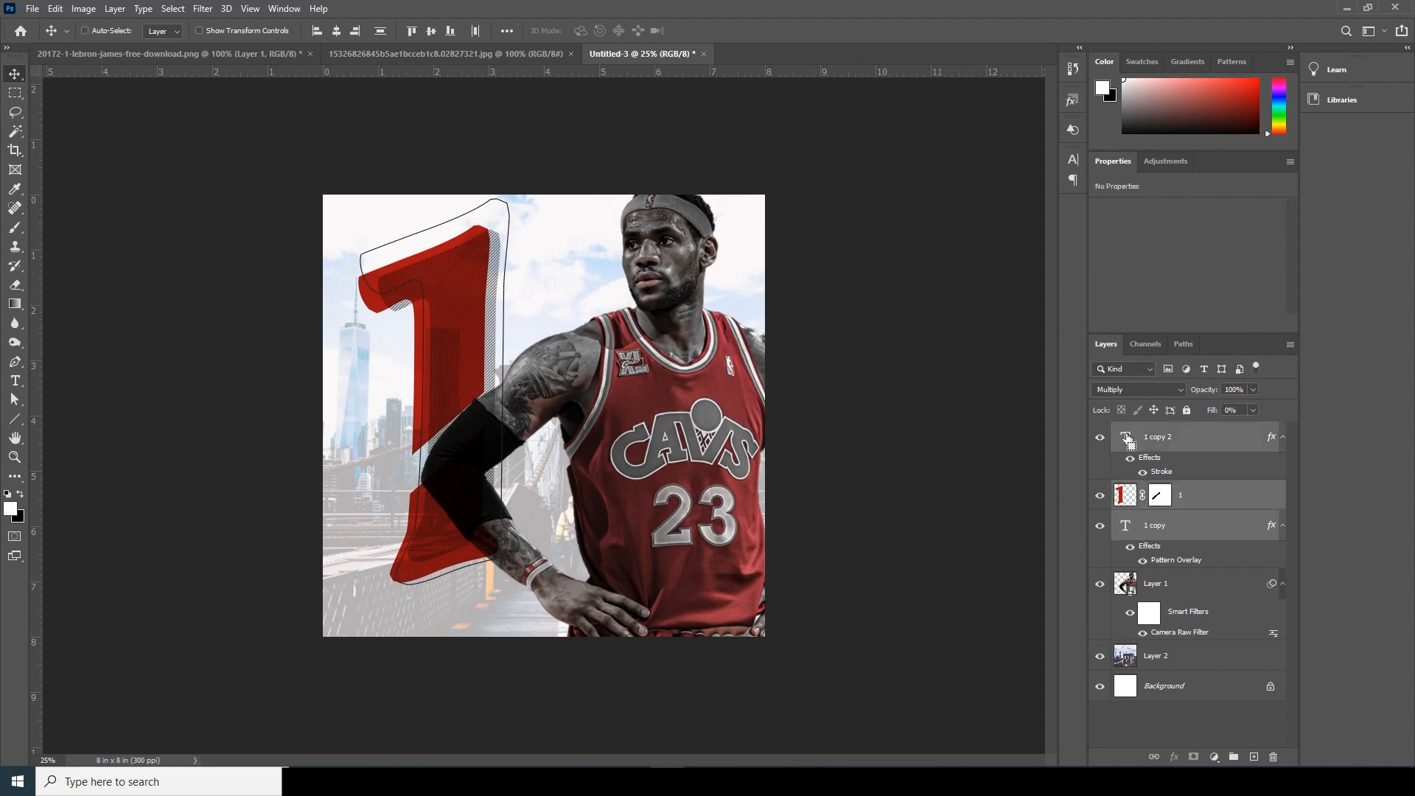
key(ctrl+g)
key(ctrl+t)
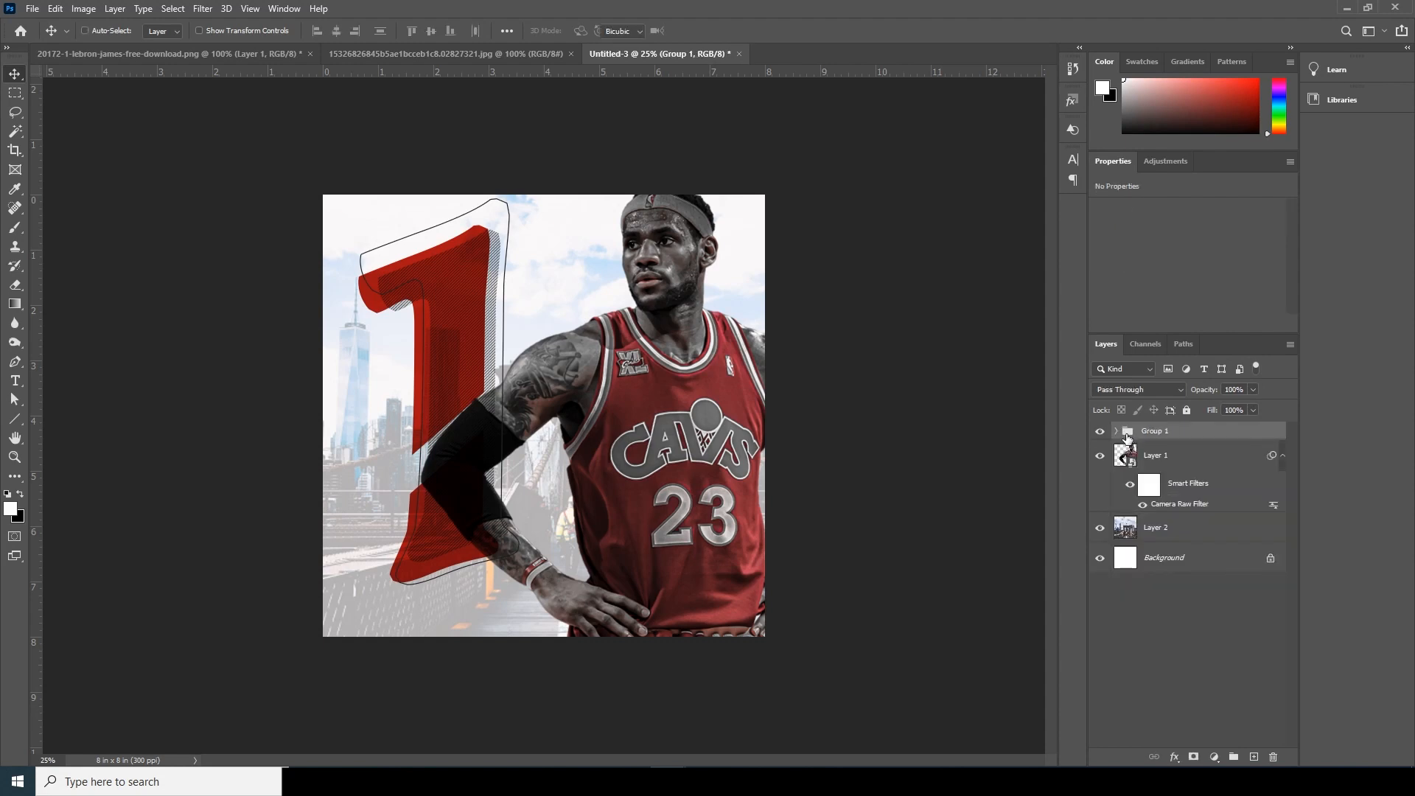
drag(529, 184, 551, 144)
drag(495, 319, 532, 318)
key(Return)
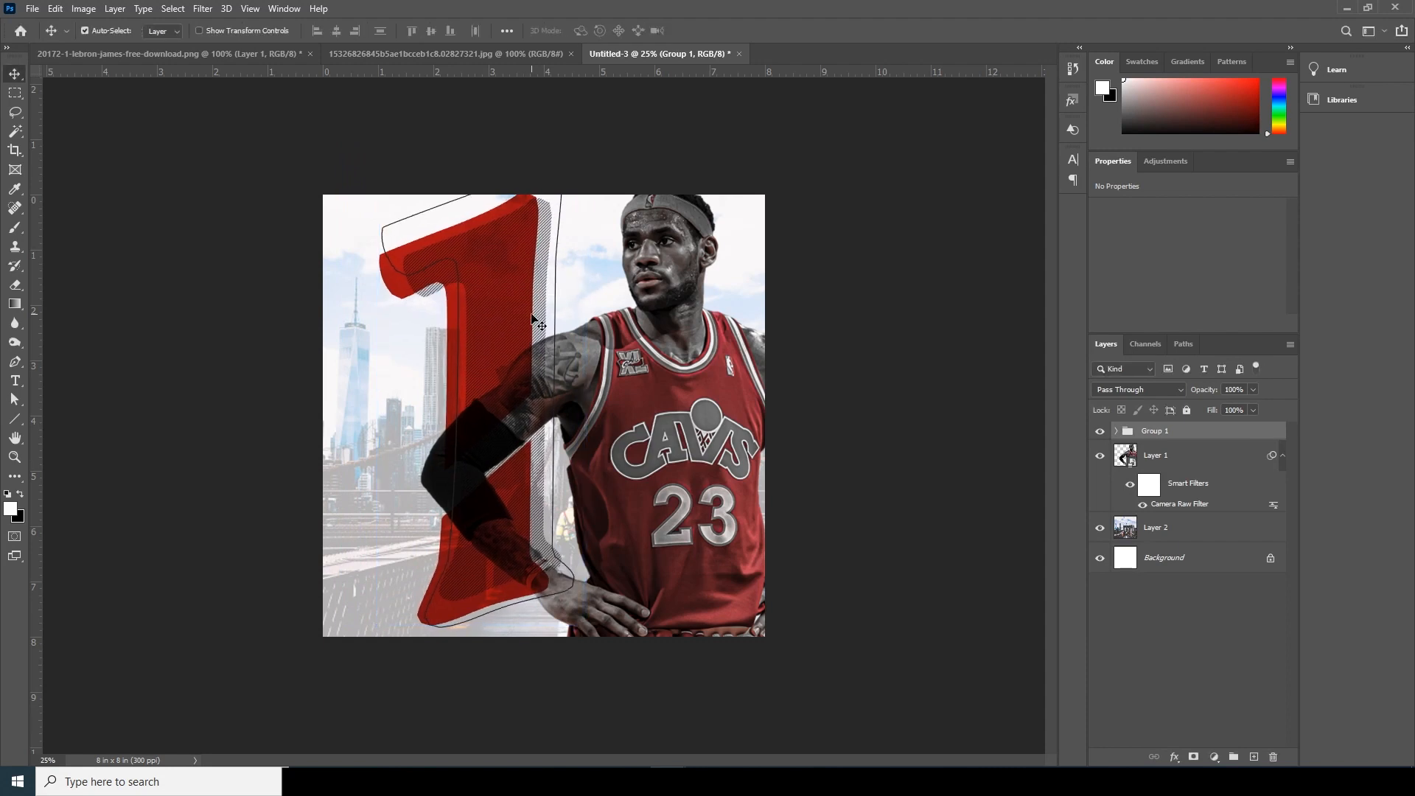
- Add the text "NO" beside the "1" in Century Gothic, coloured red a80b0b sampled from the numeral
click(15, 380)
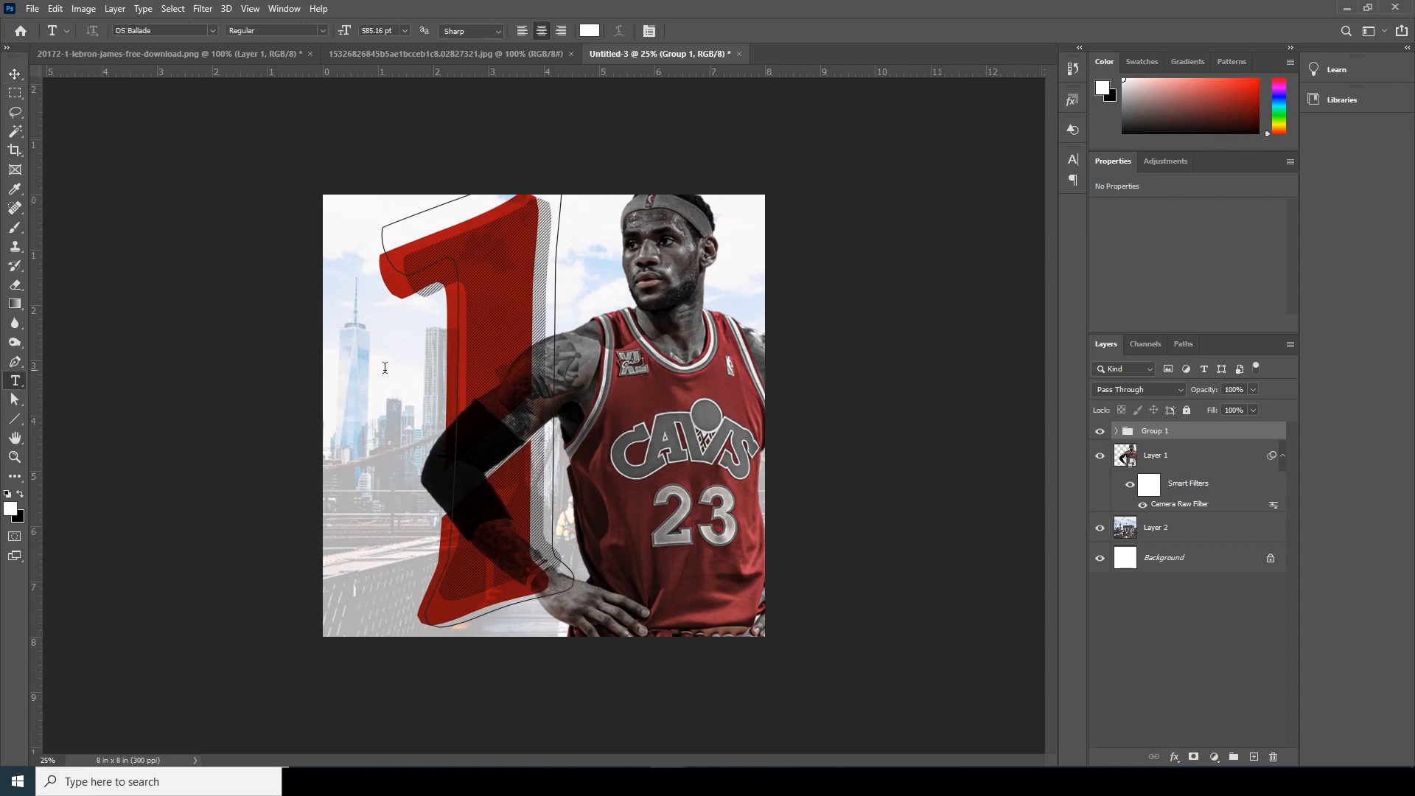
click(348, 370)
key(BackSpace)
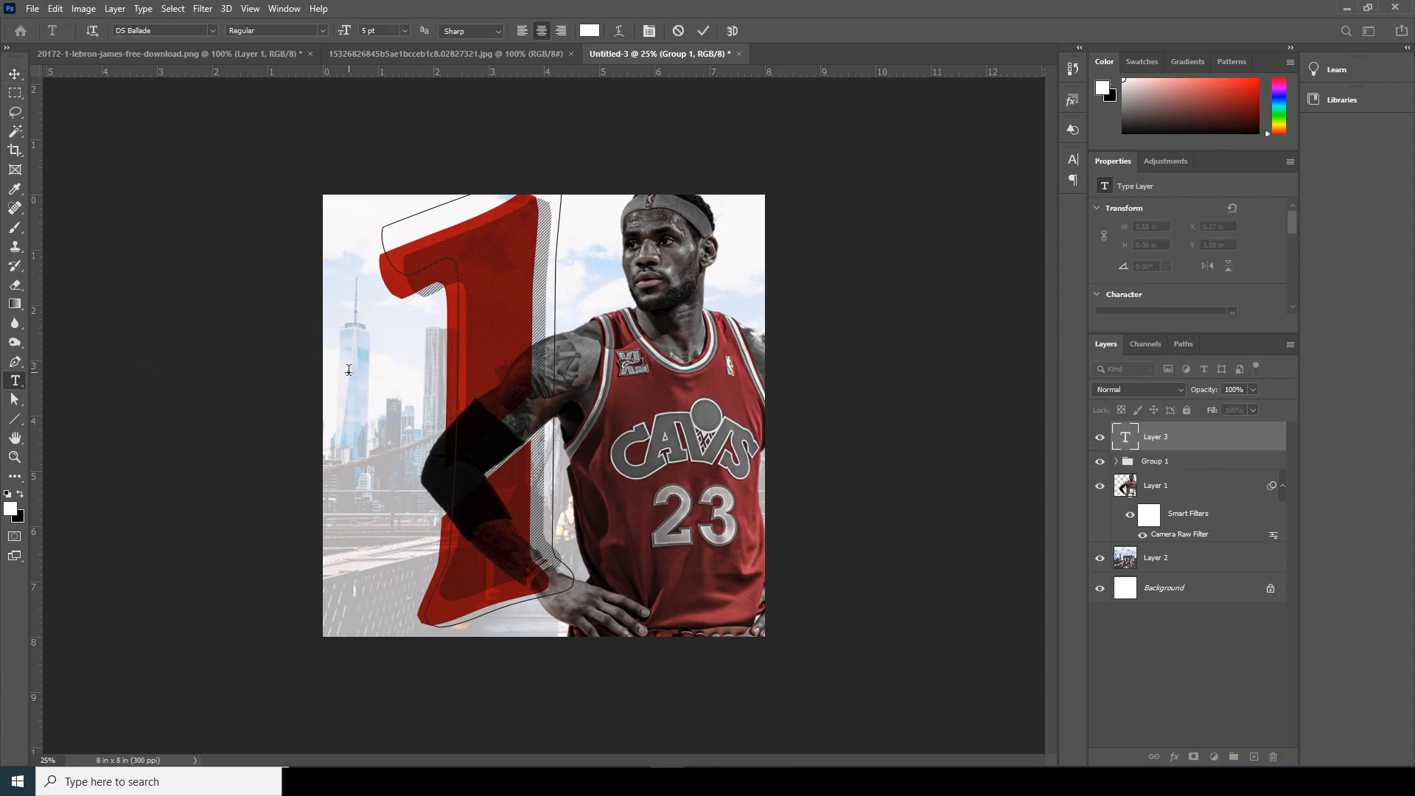
text(NO)
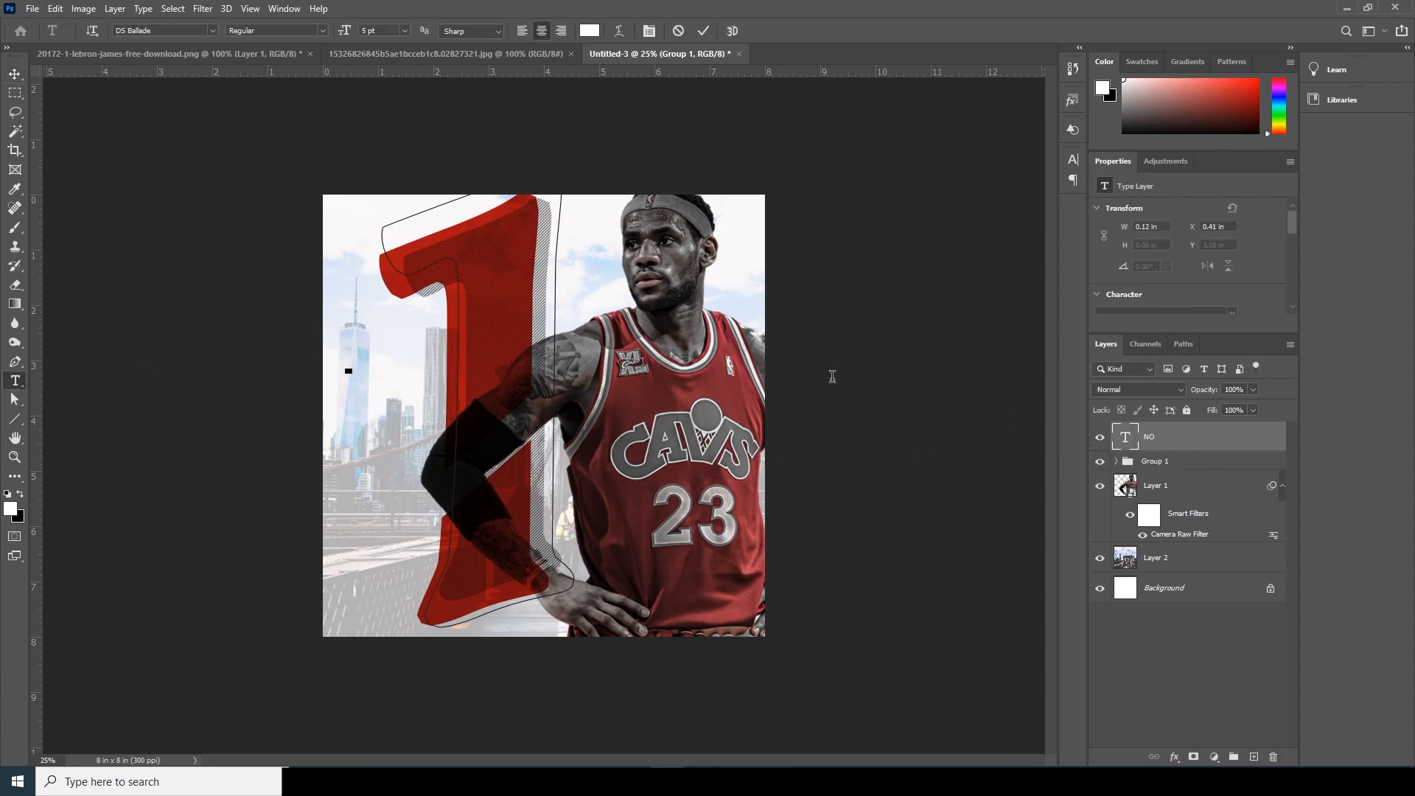
click(212, 31)
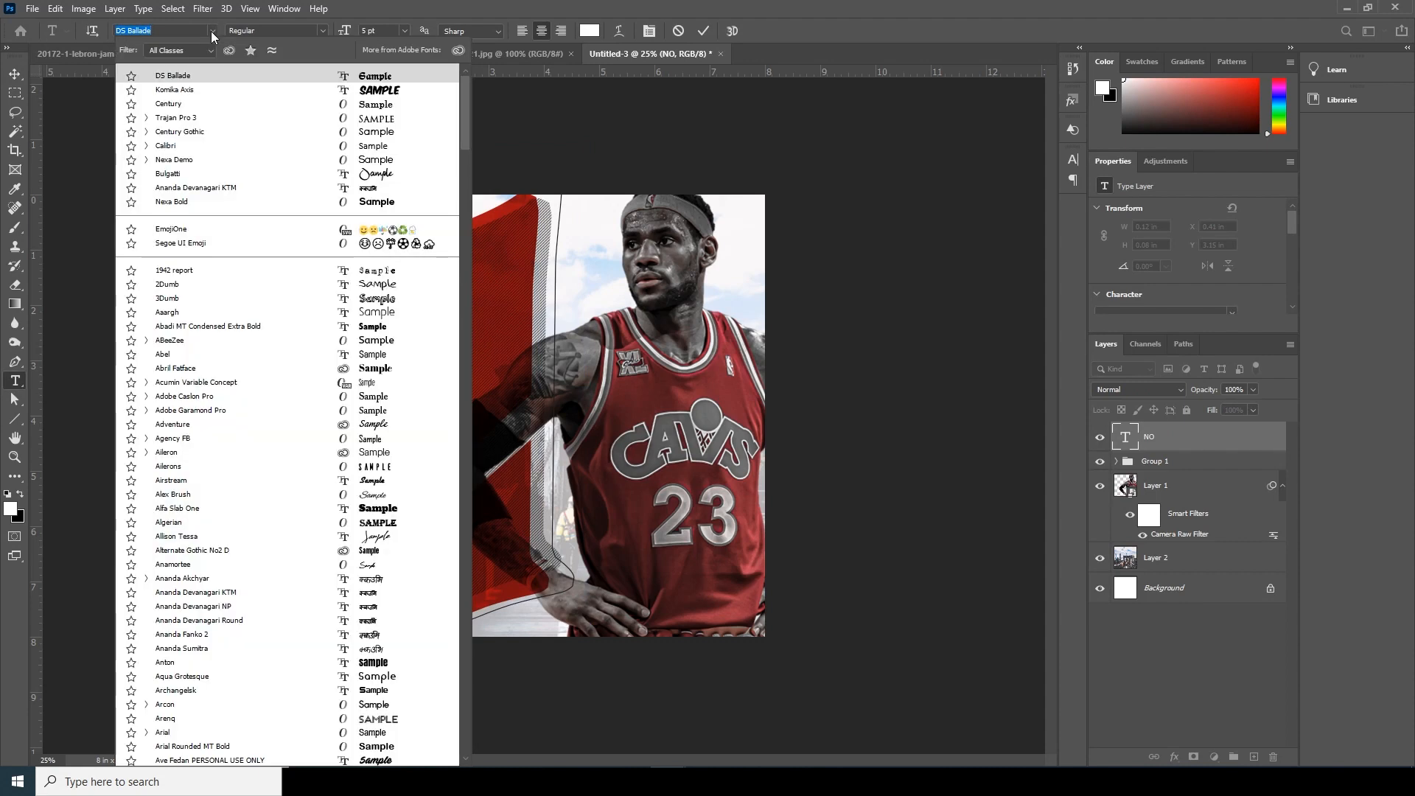
click(193, 132)
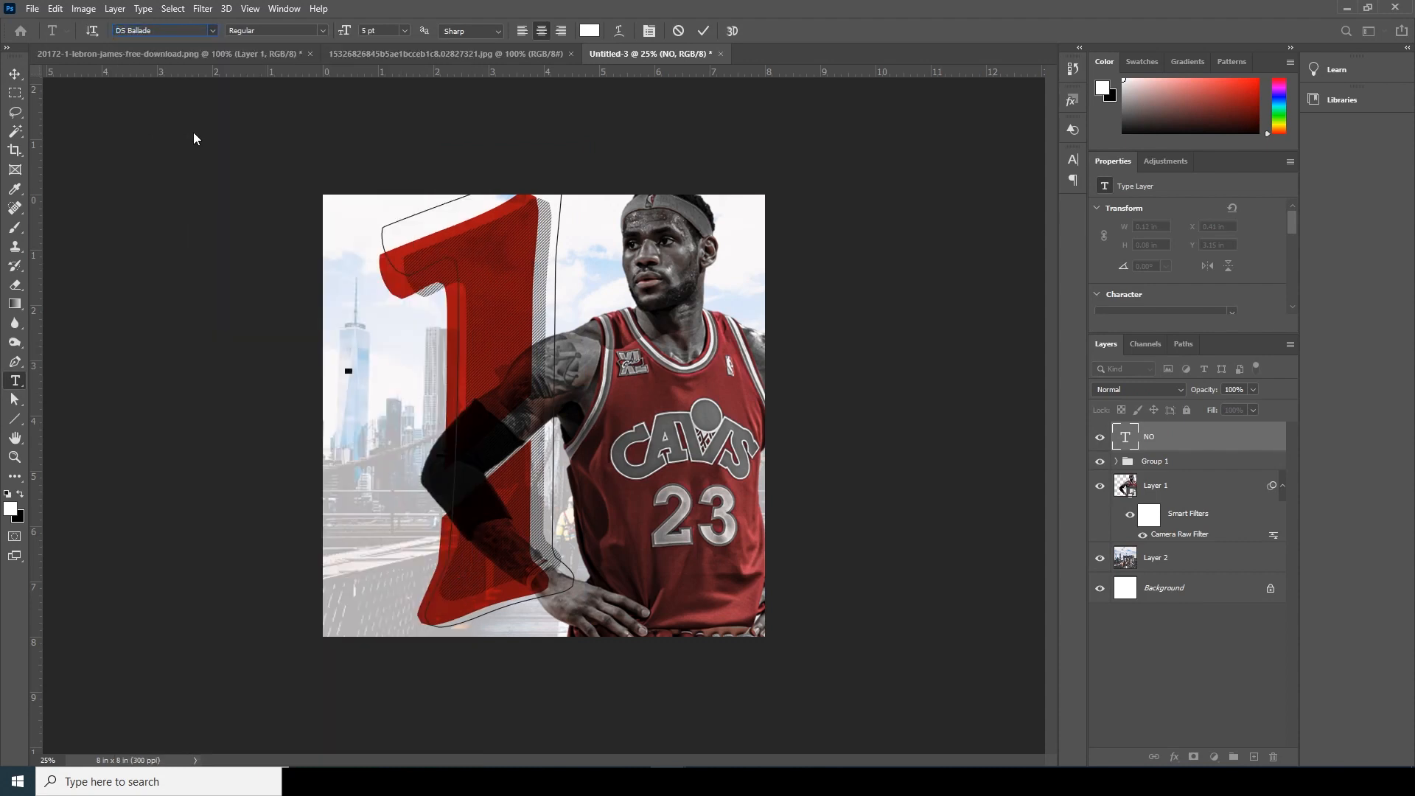
click(589, 30)
click(525, 240)
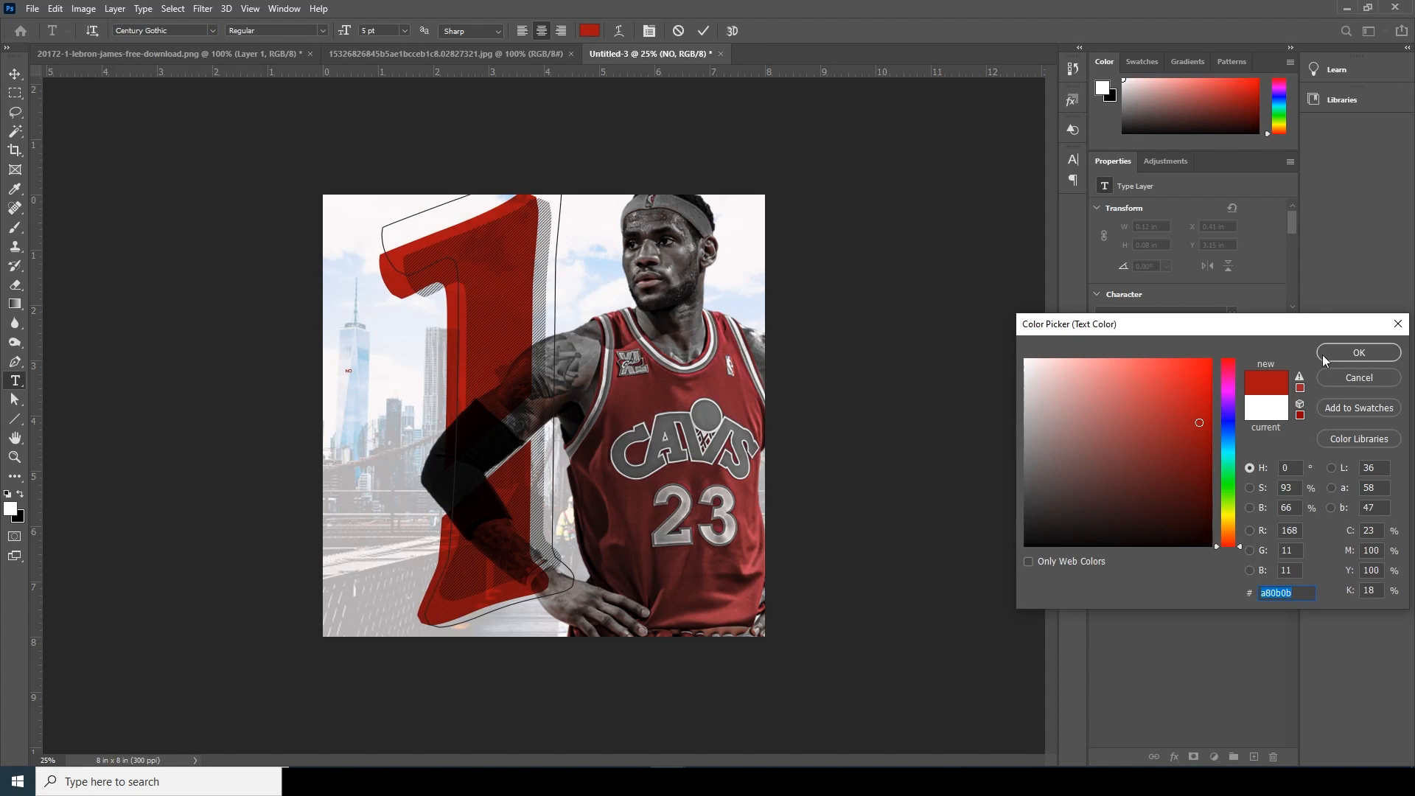
click(1358, 353)
click(15, 75)
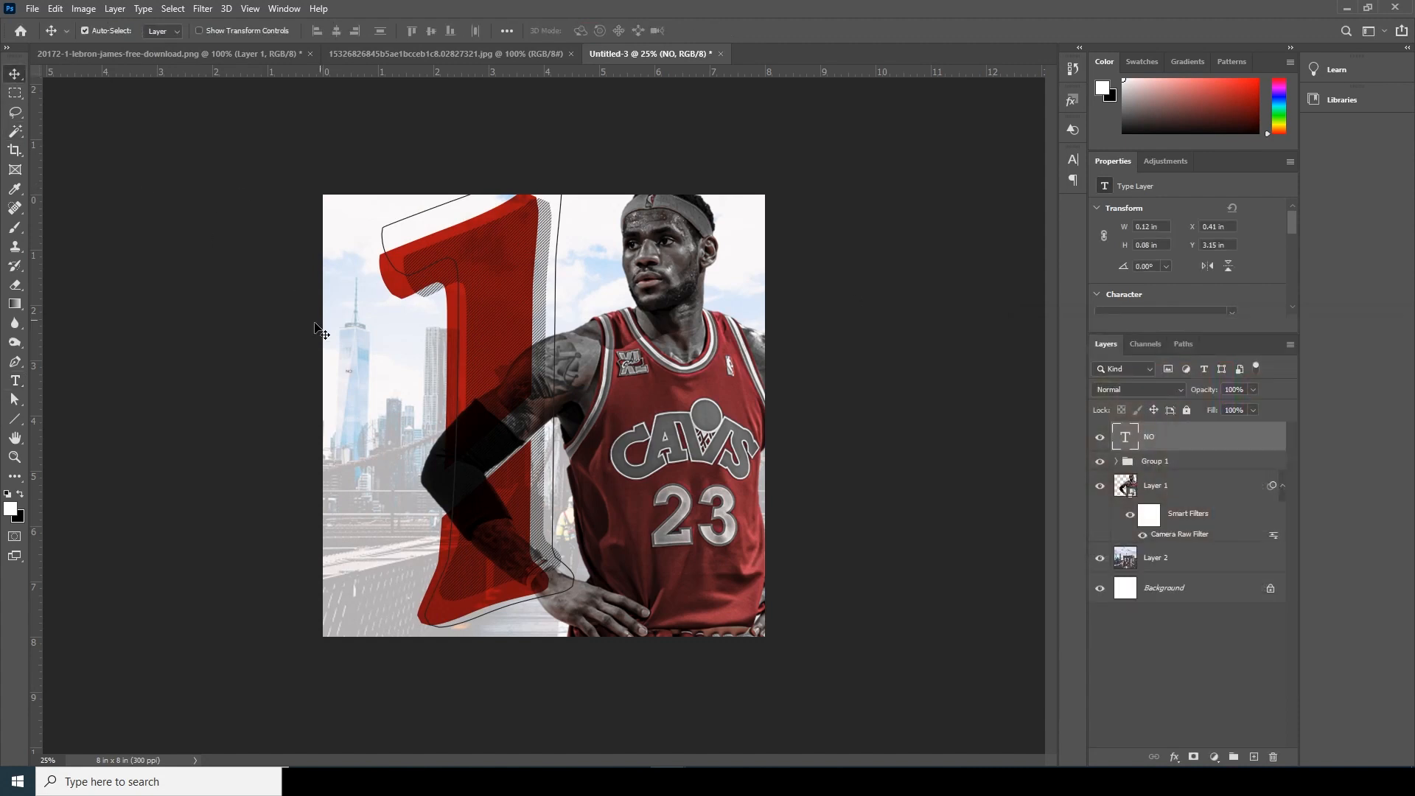
- Scale the "NO" text up to about 46.83 pt and place it beside the stem of the "1"
key(ctrl+t)
drag(354, 374, 420, 341)
key(Return)
- Set the "NO" text to Italic and add a period after it
double_click(1122, 439)
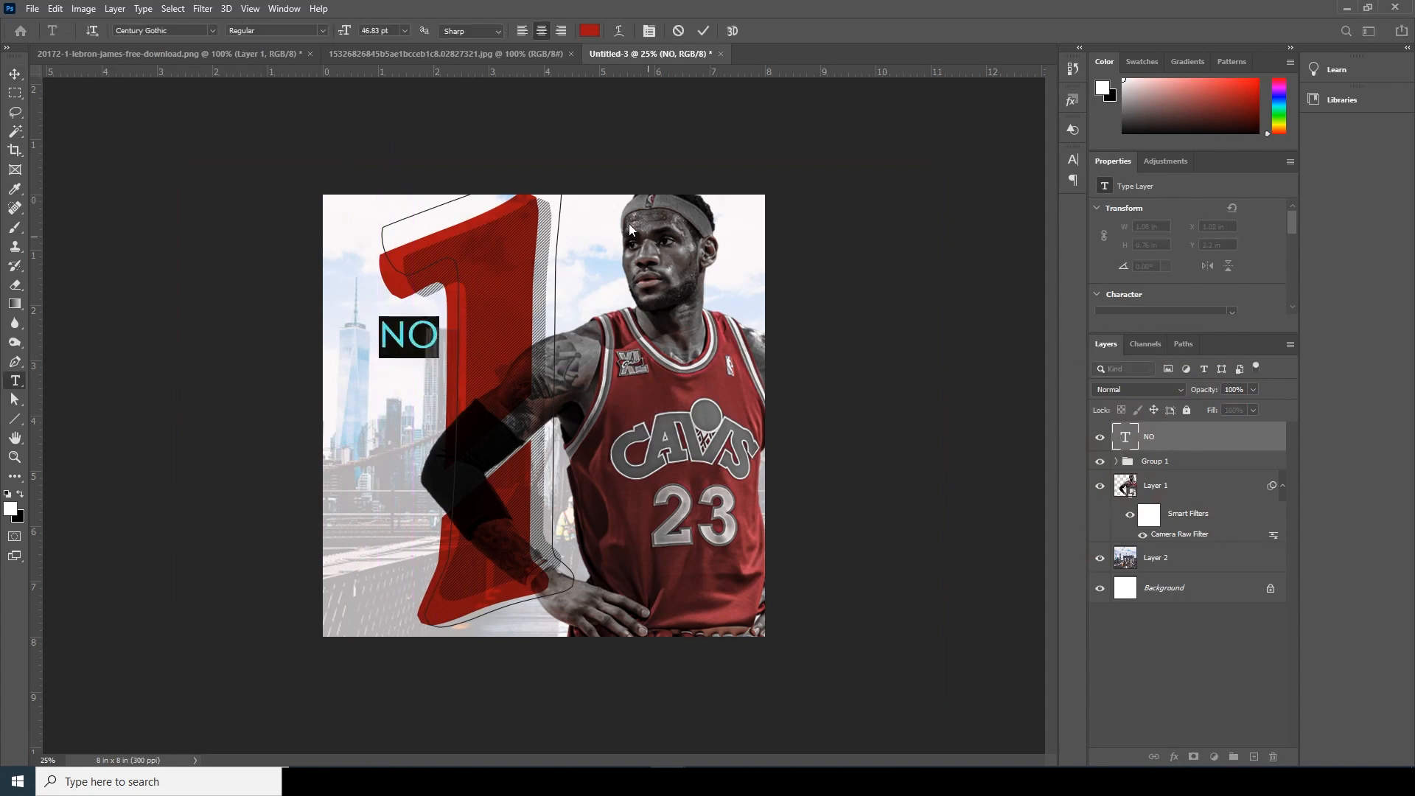
click(326, 31)
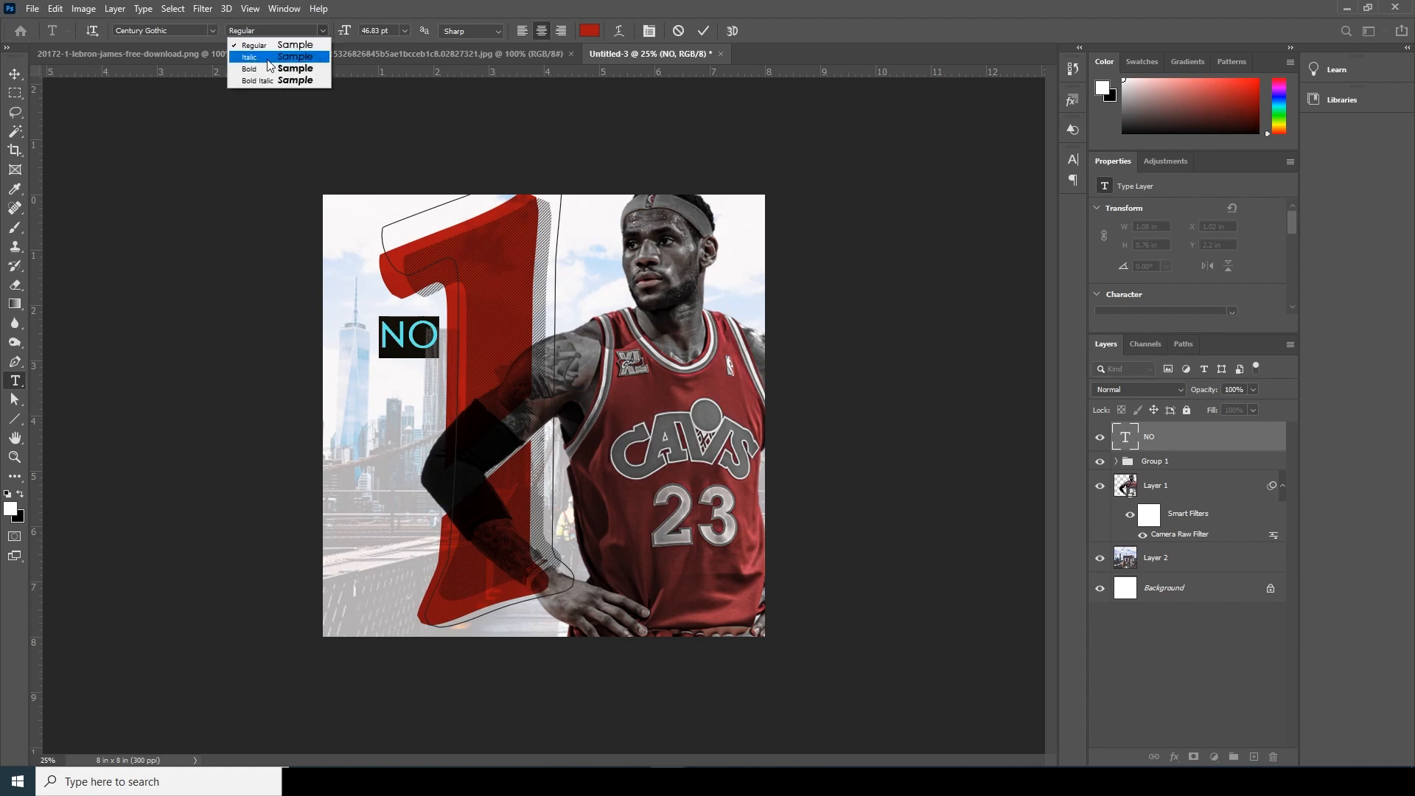
click(268, 59)
click(15, 75)
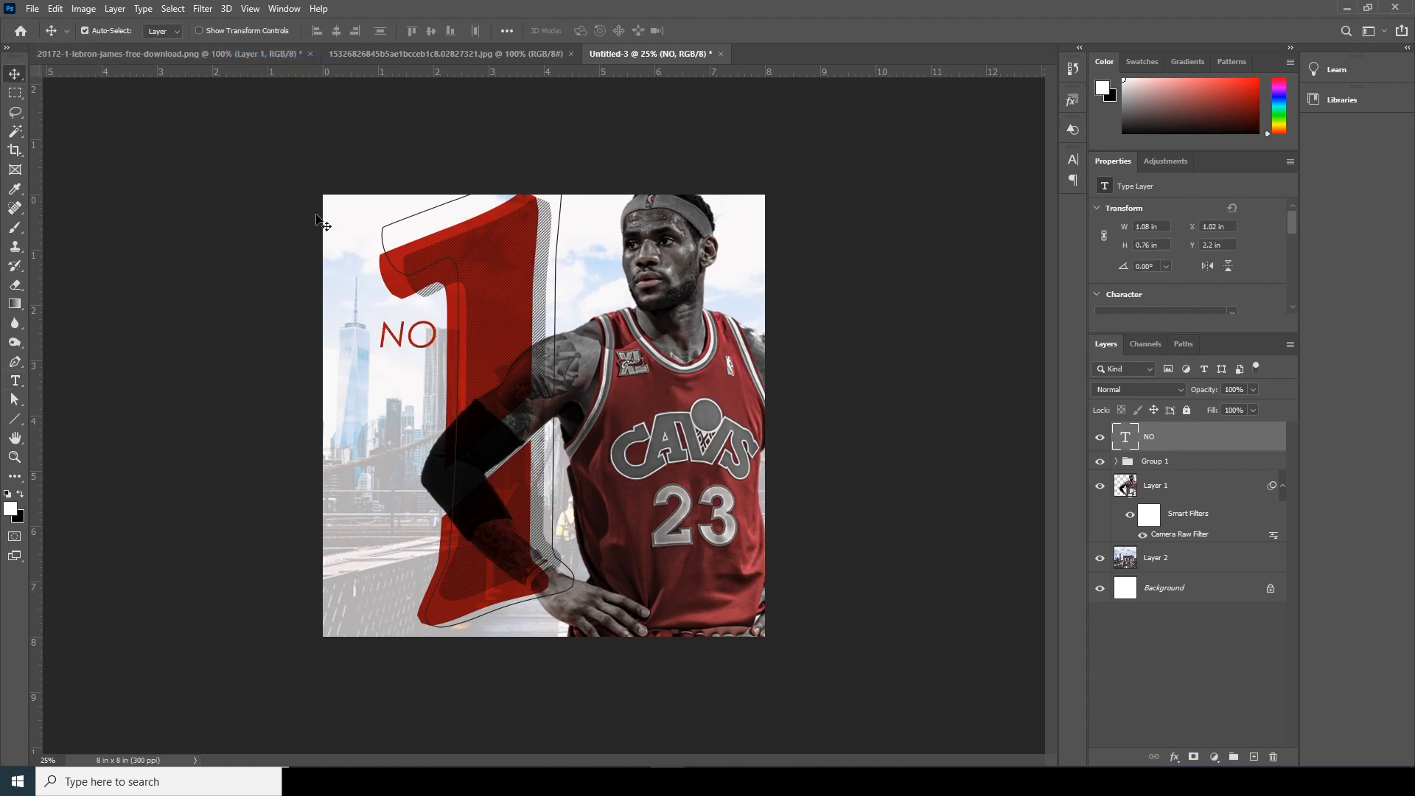
double_click(1126, 437)
key(Right)
text(.)
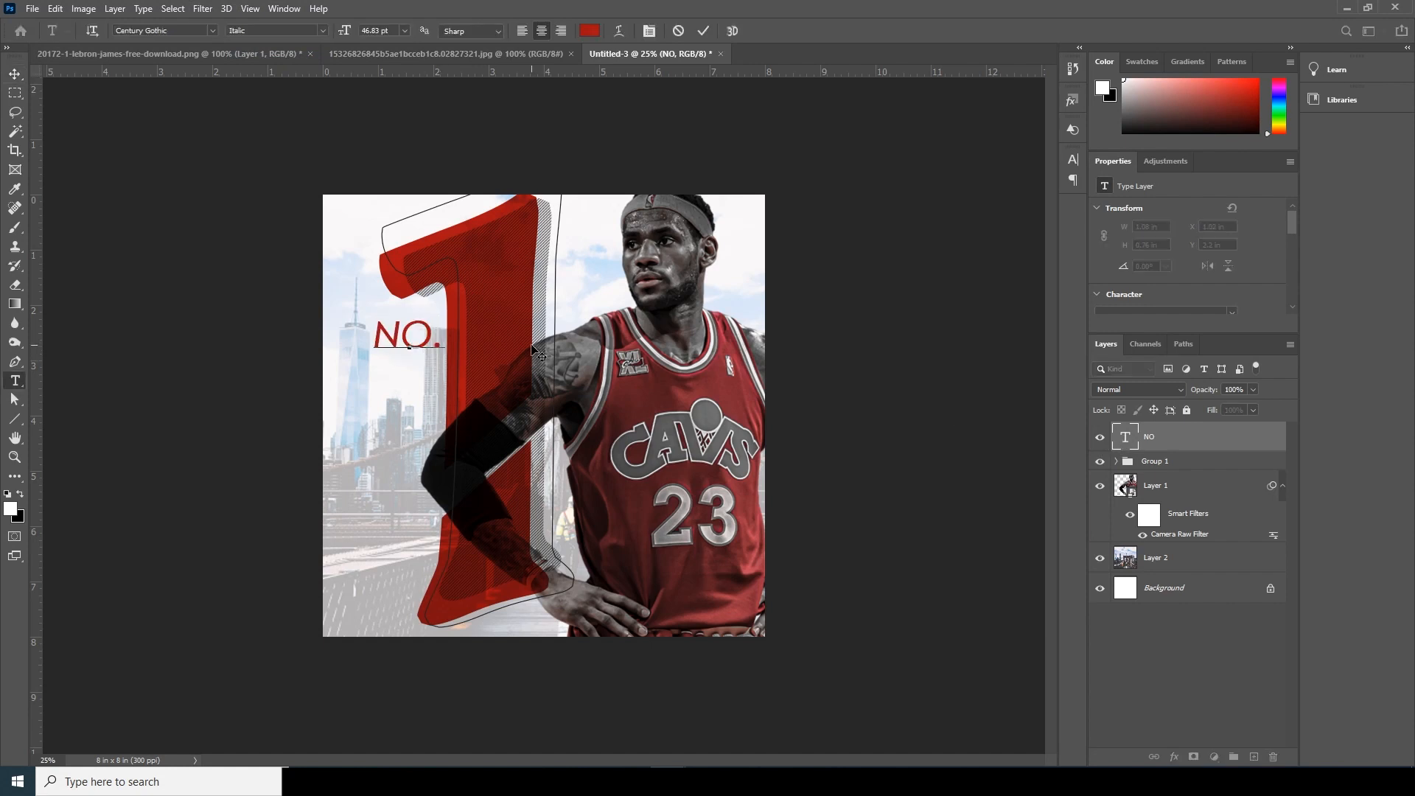
click(15, 75)
- Move the grouped "1" about 0.36 in left and slightly down, away from the player's head
click(492, 424)
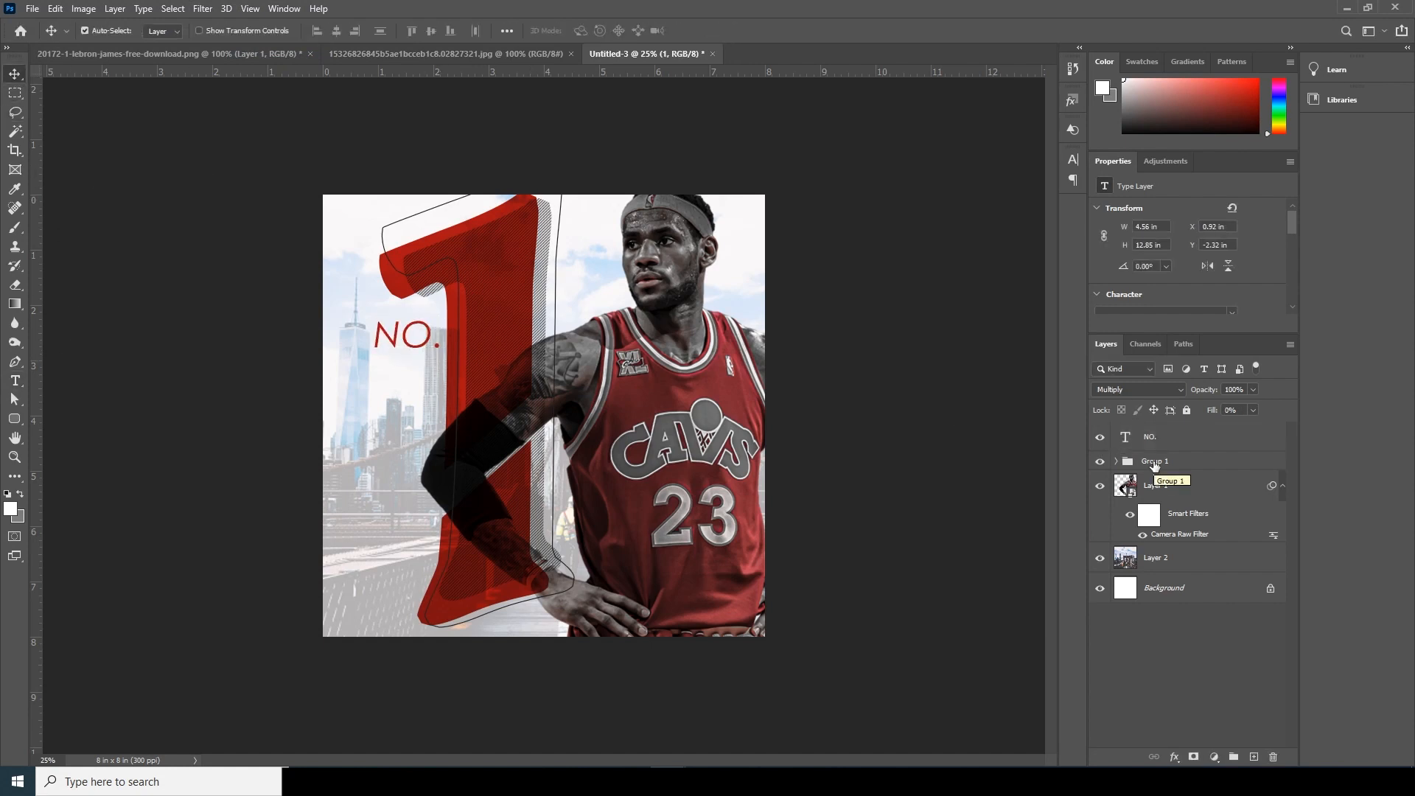
click(1156, 463)
key(ctrl+t)
drag(519, 285, 499, 290)
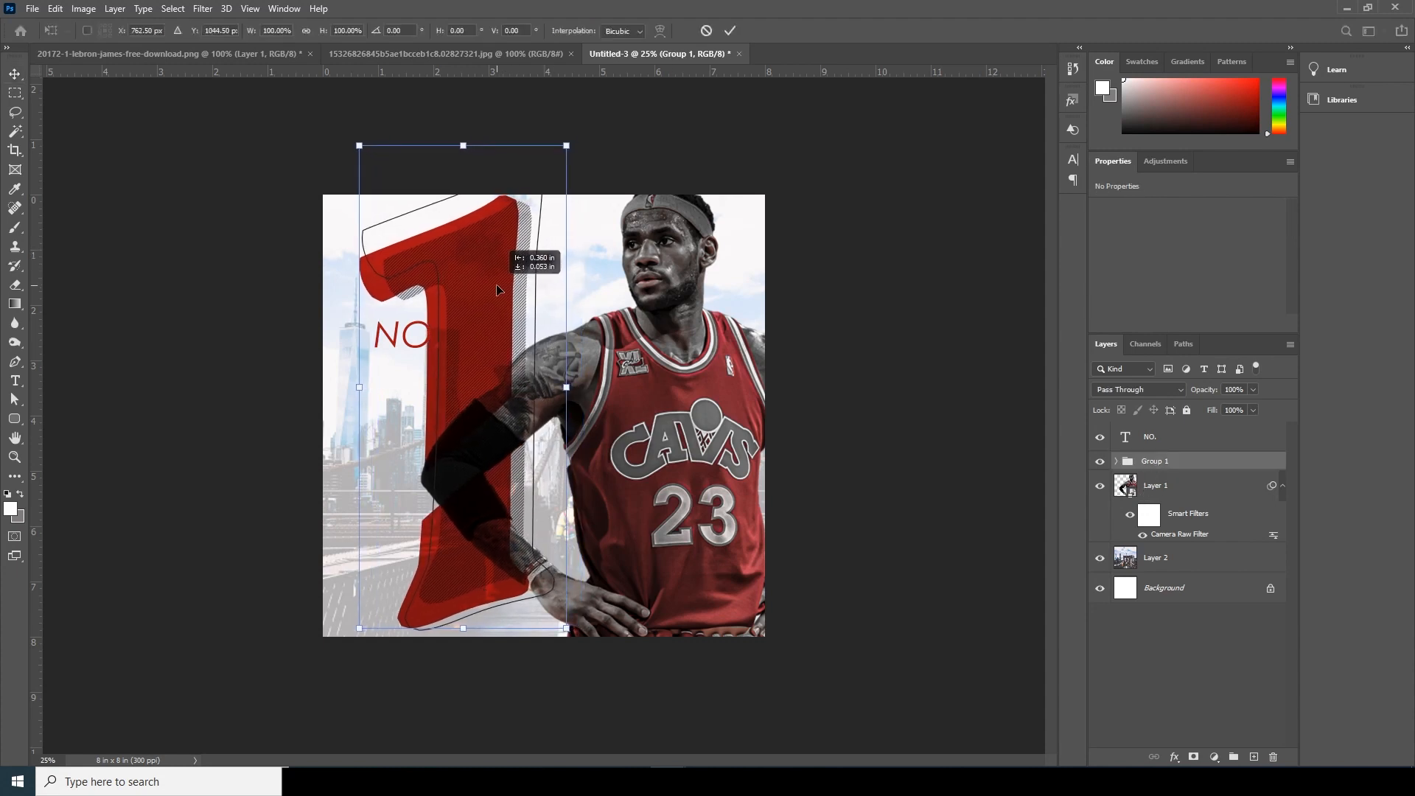
key(Return)
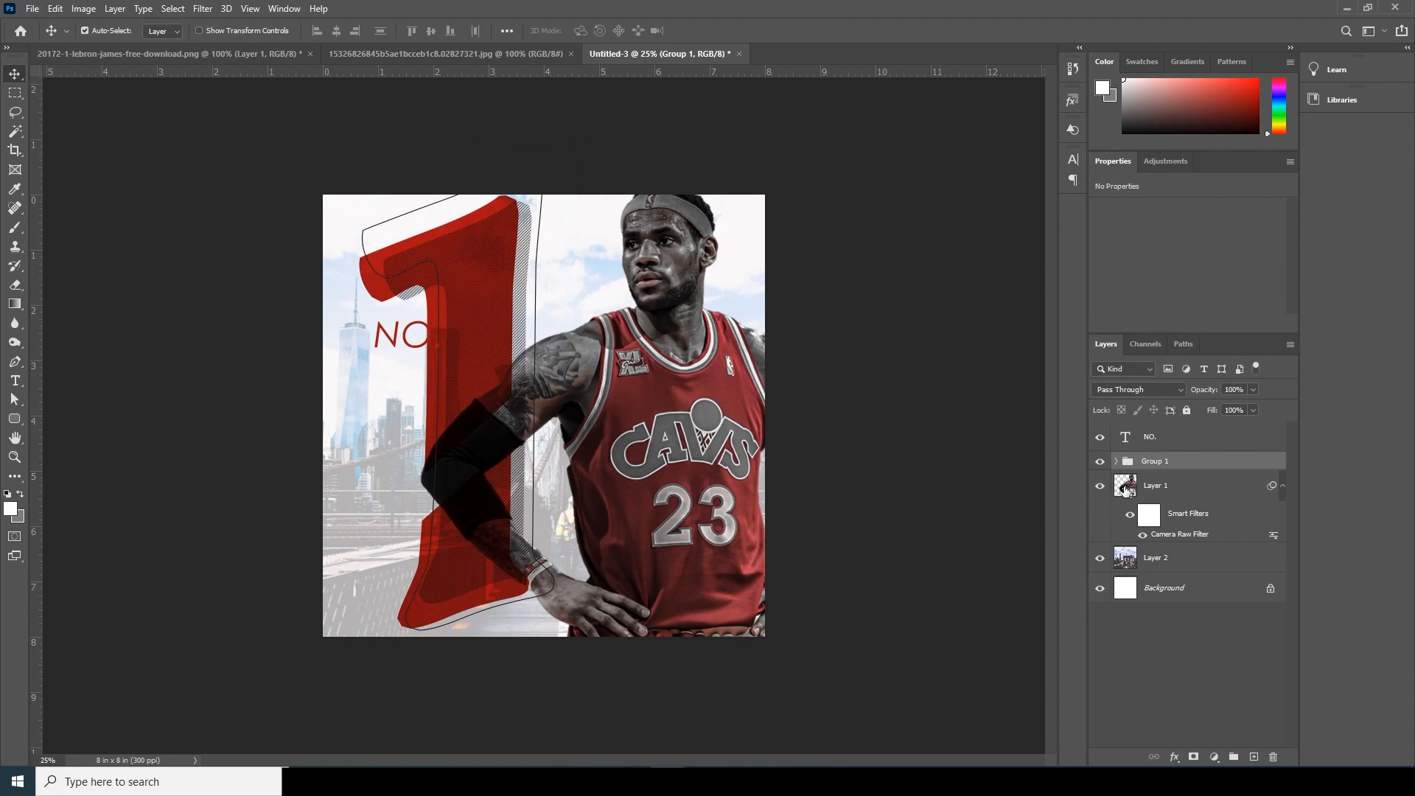
- Scale the player down to about 6.70 × 7.44 in and position him at about X 0.66 in, Y 0.65 in
click(1125, 488)
key(ctrl+t)
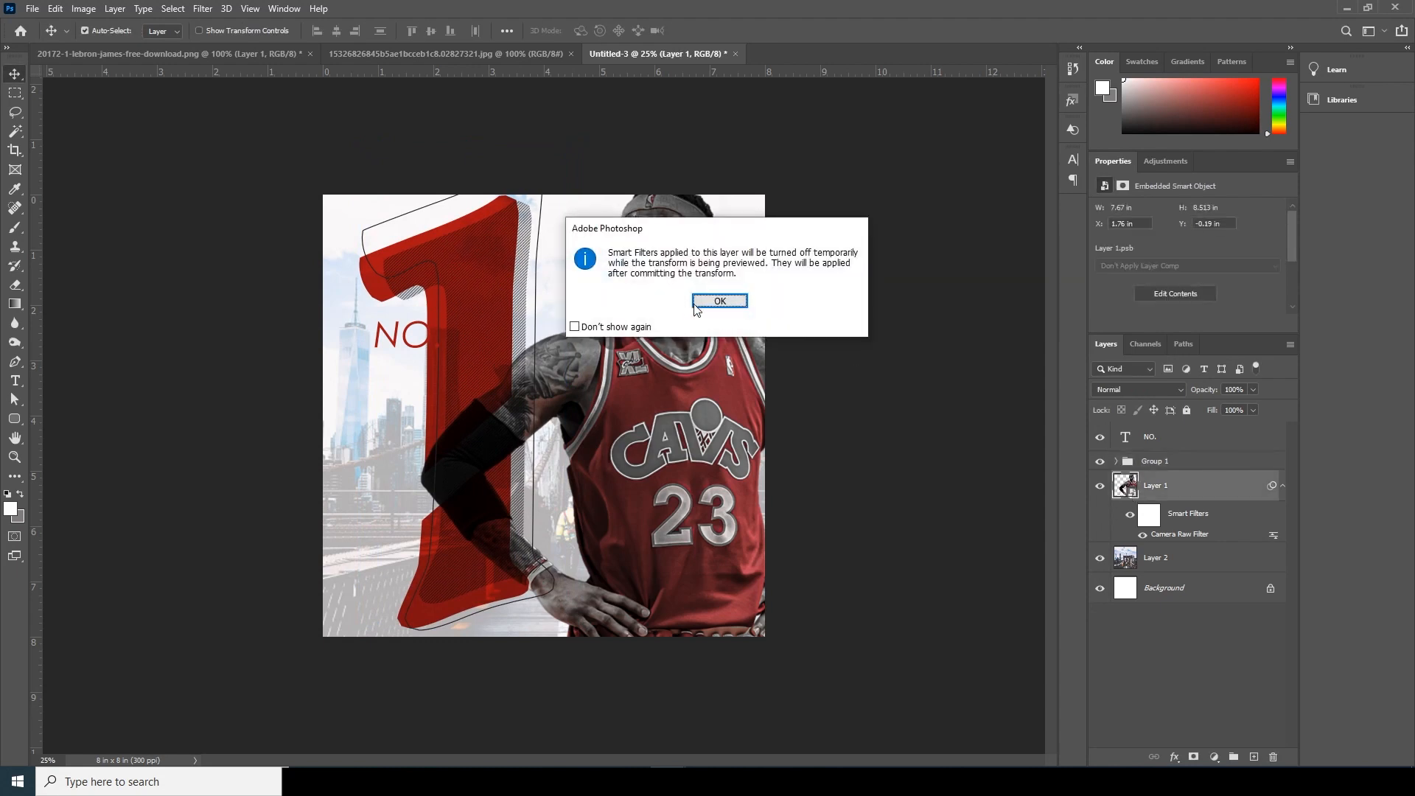
click(695, 305)
drag(420, 181, 472, 246)
drag(731, 434, 640, 427)
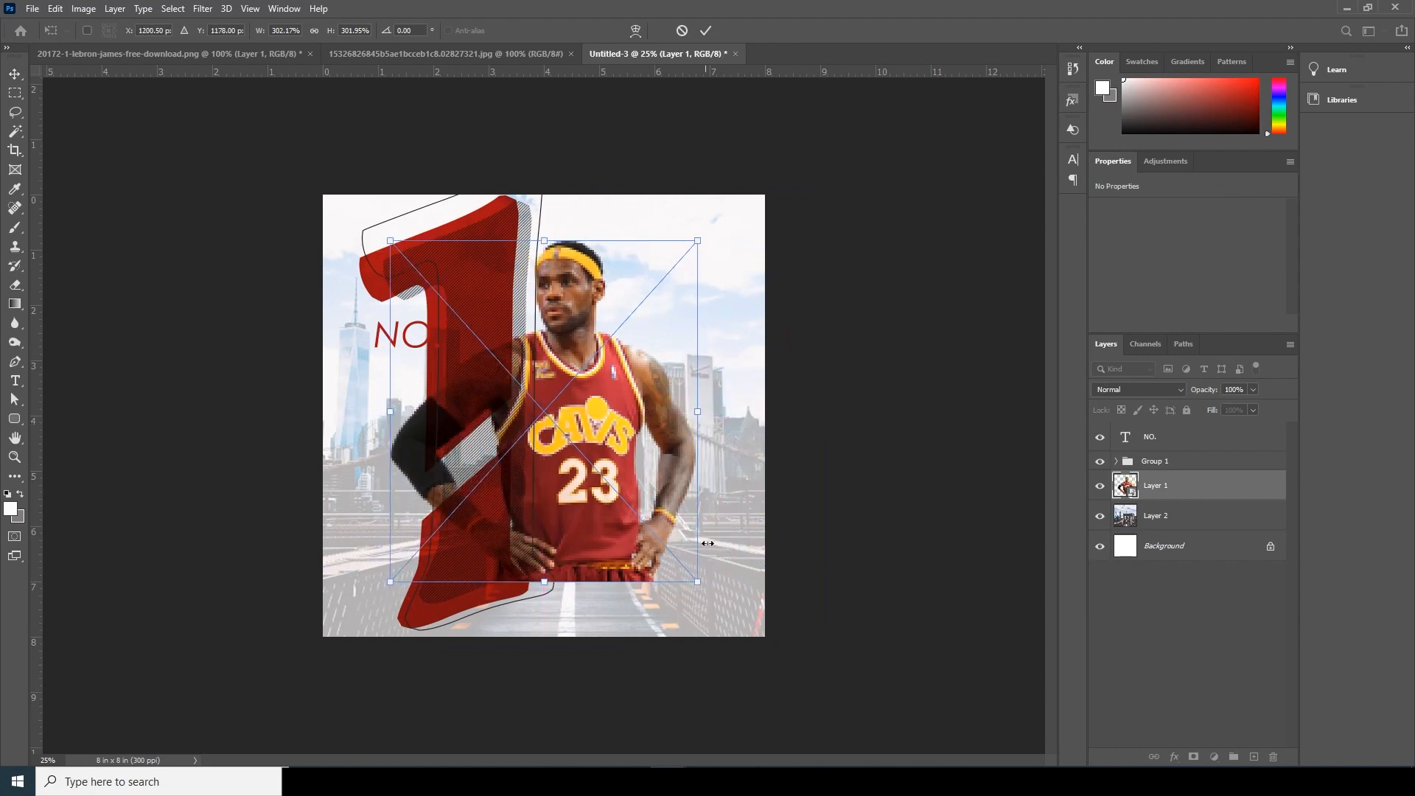
drag(698, 582, 729, 611)
drag(665, 511, 666, 535)
key(Return)
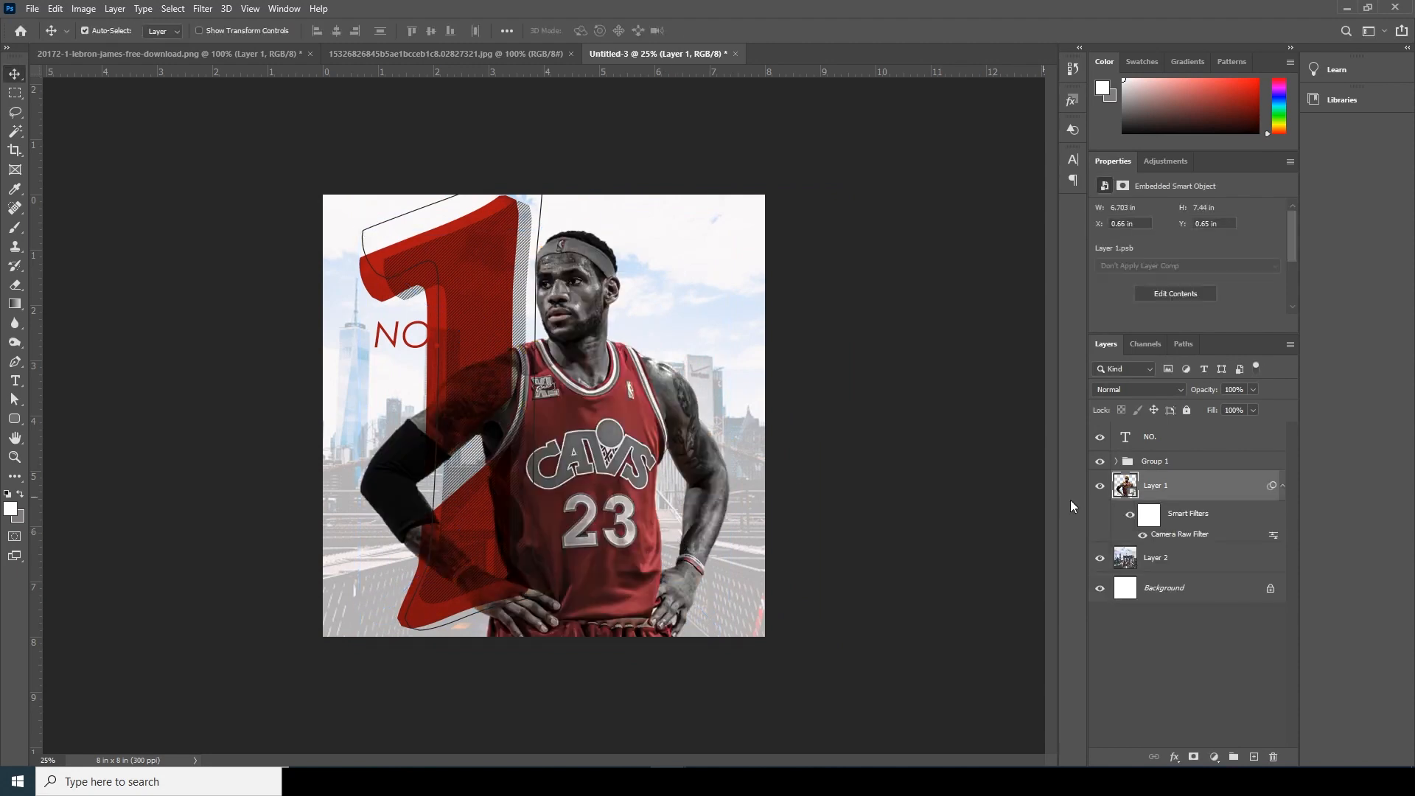
- Move the "NO." text left to about X 0.6 in, Y 2.26 in so it clears the stem of the "1"
click(1128, 440)
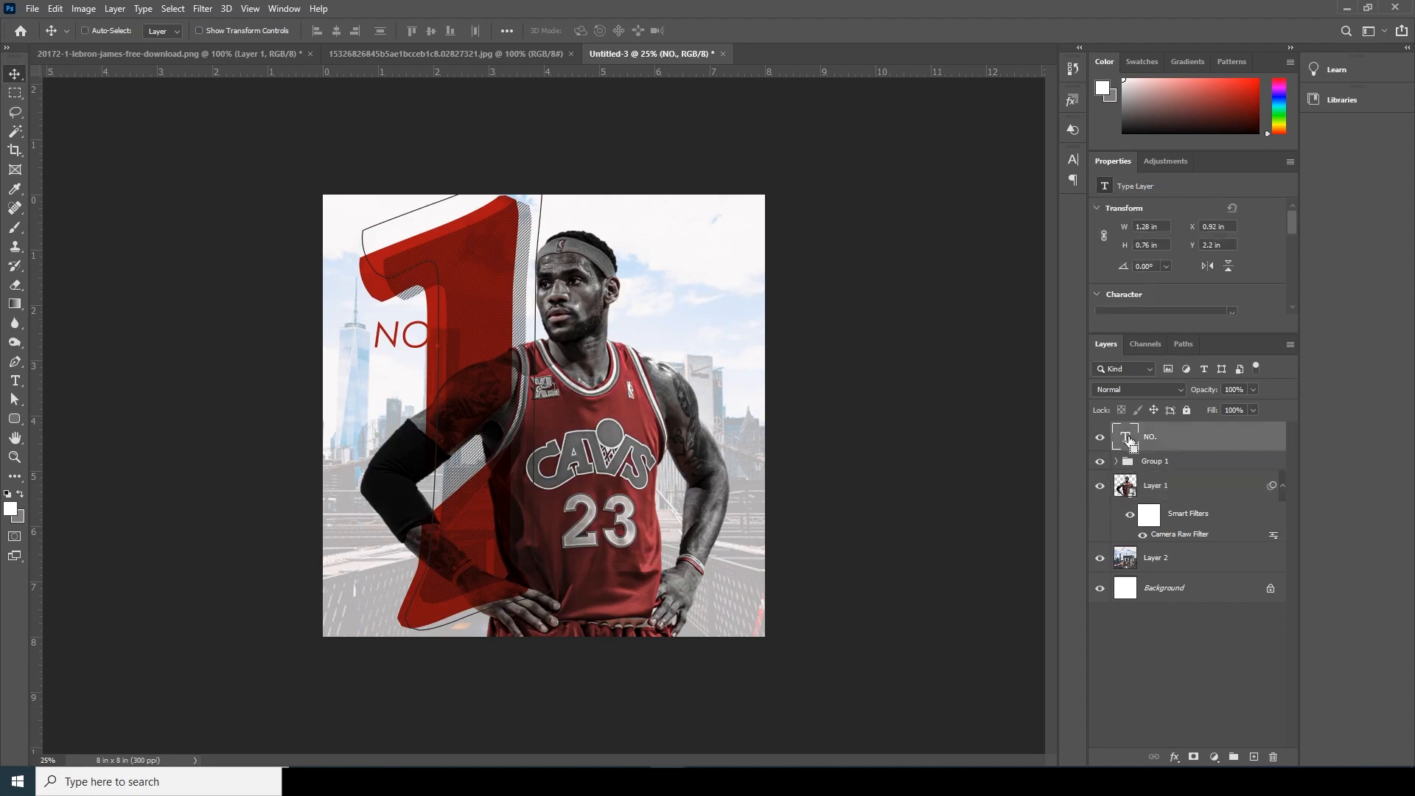
key(ctrl+t)
drag(422, 356, 398, 354)
key(Return)
key(ctrl+minus)
key(ctrl+minus)
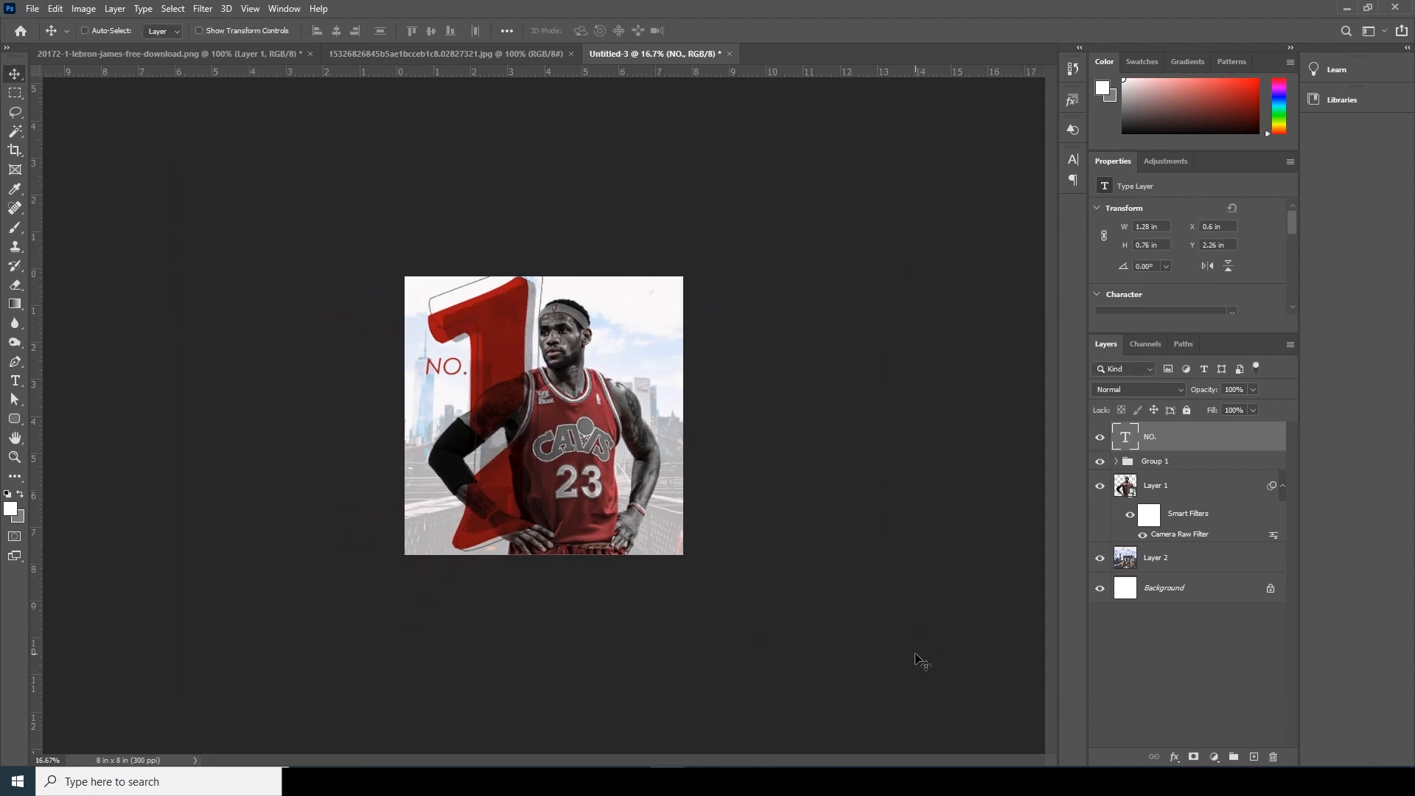
- Add a text box about 7.45 × 1.45 in across the lower poster and fill it with repeated lorem ipsum at 5 pt
key(ctrl+plus)
key(ctrl+plus)
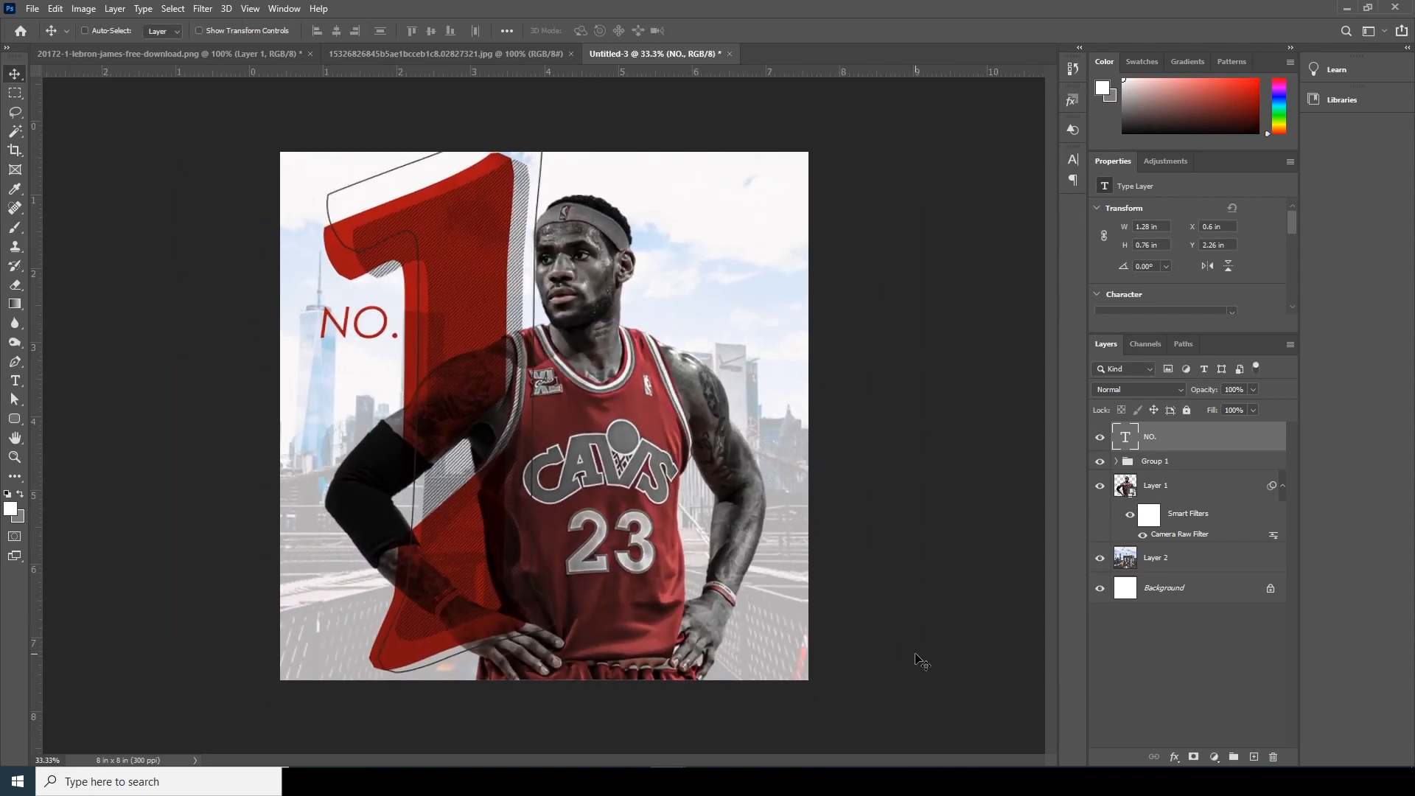
key(ctrl+minus)
key(ctrl+plus)
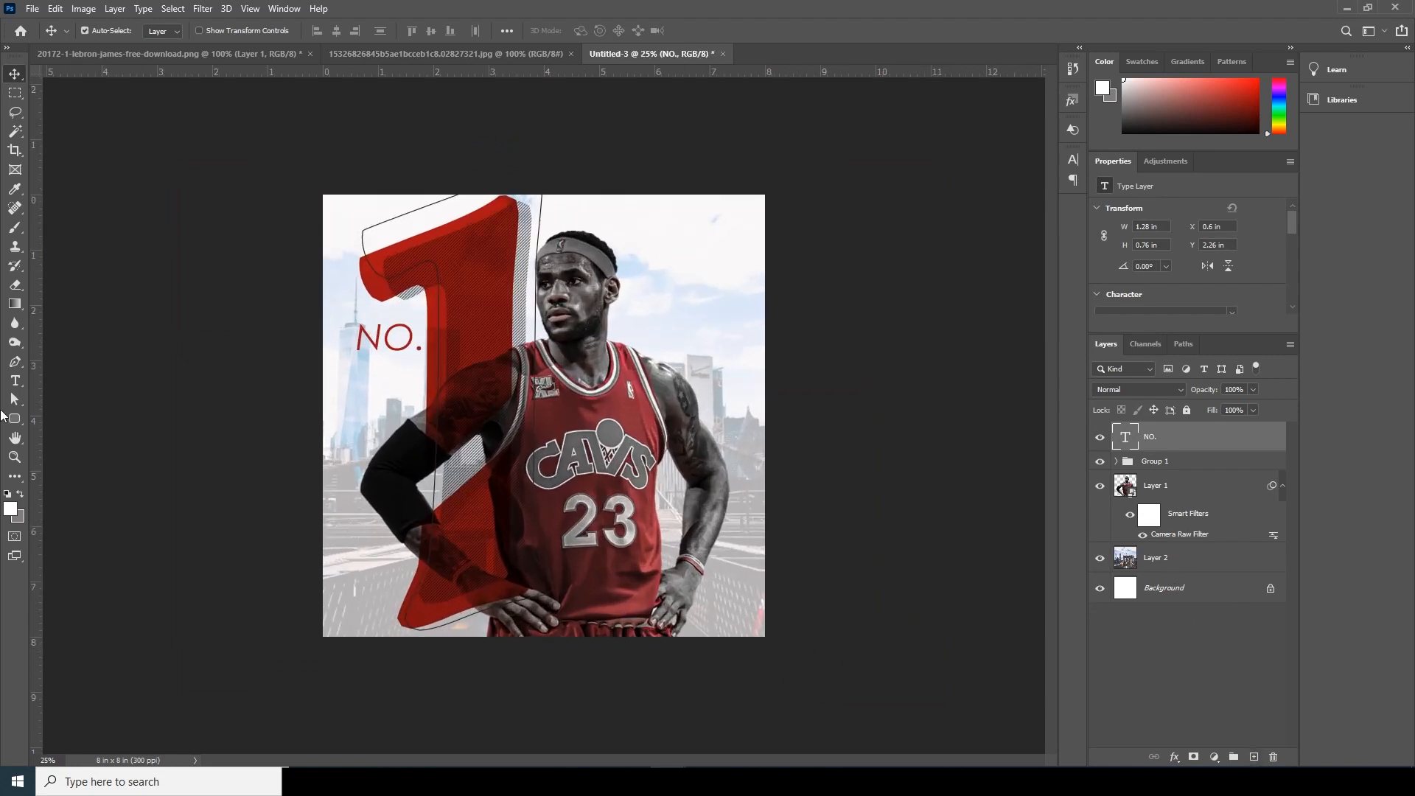
click(15, 381)
drag(336, 496, 747, 575)
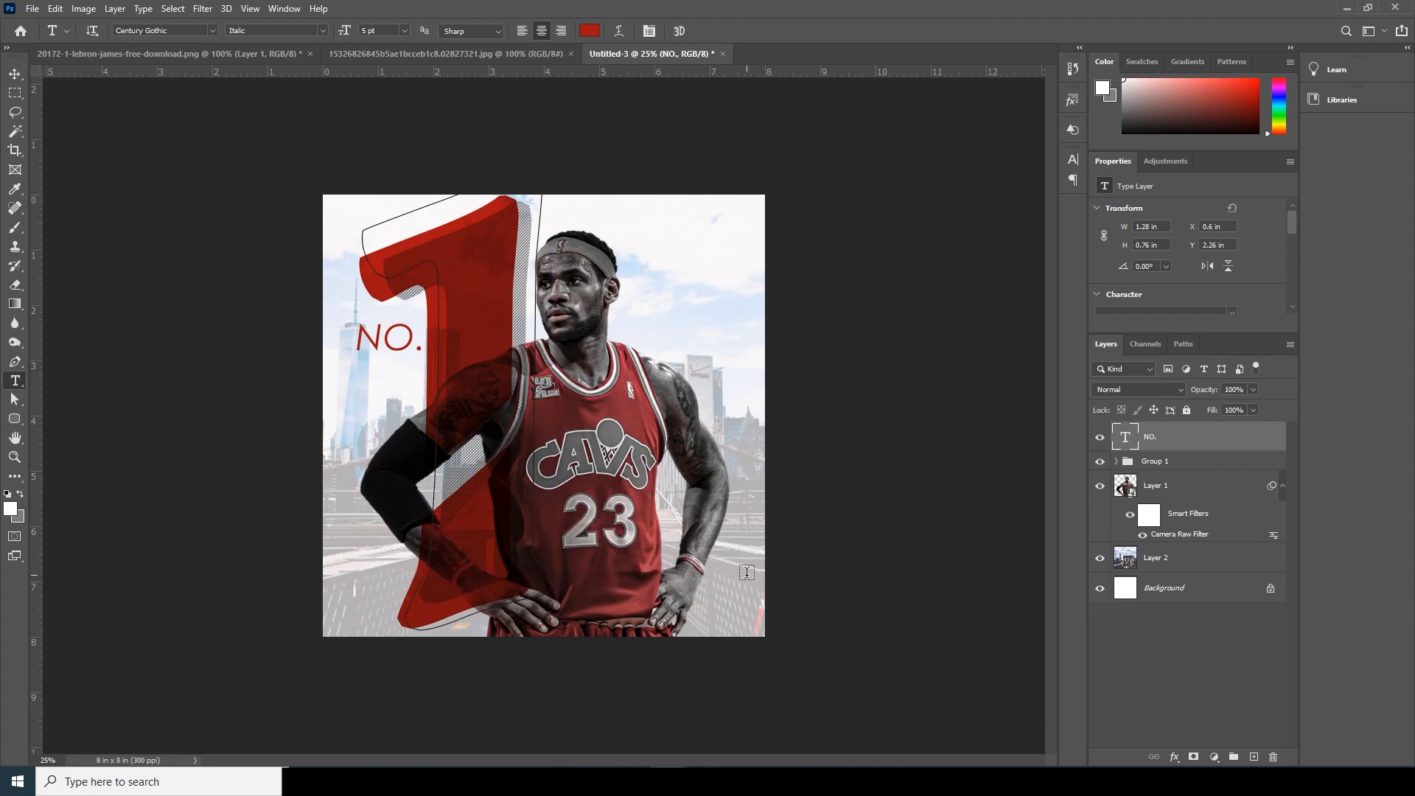
key(Right)
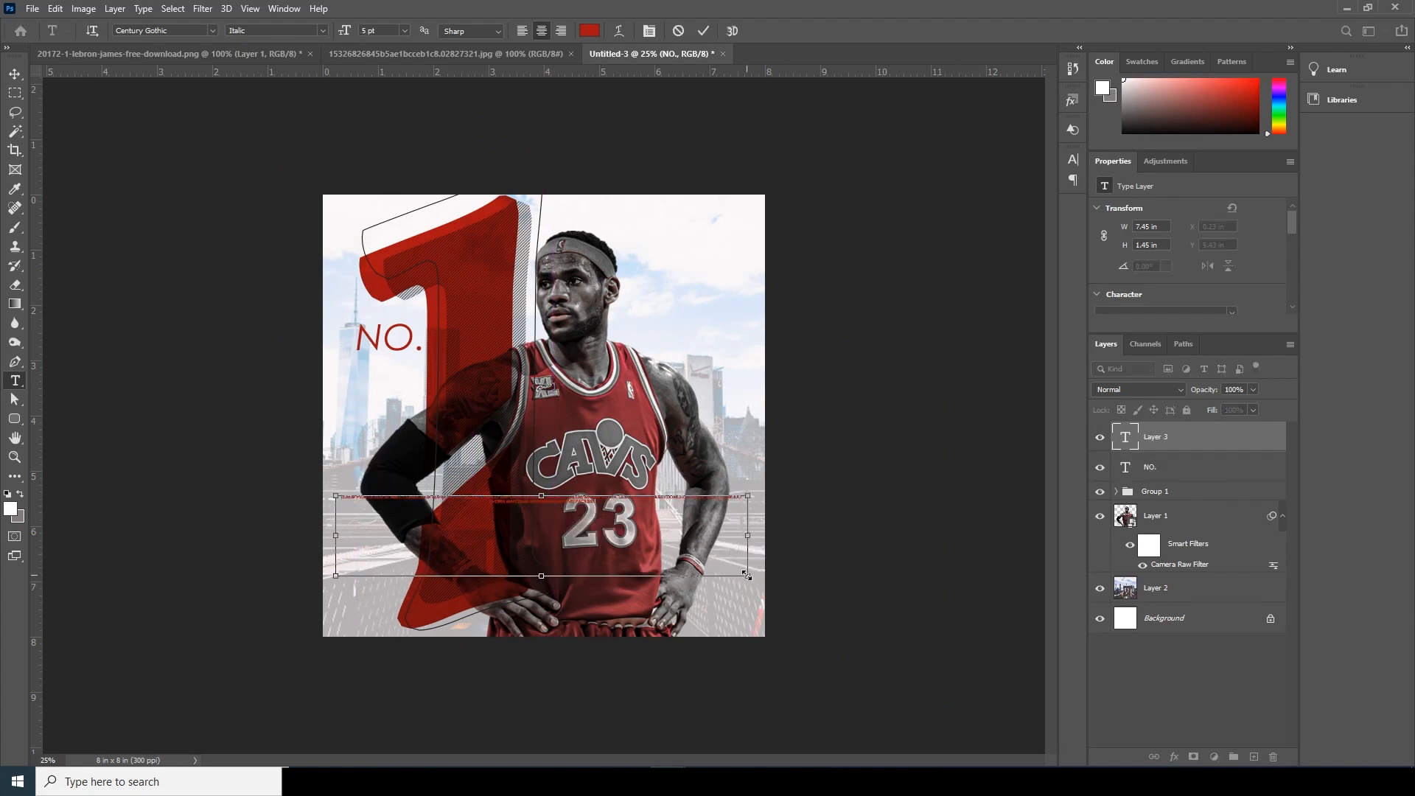
key(ctrl+v)
key(ctrl+v)
key(ctrl+v)
key(ctrl+v)
key(ctrl+v)
key(ctrl+v)
key(ctrl+v)
key(ctrl+v)
key(ctrl+v)
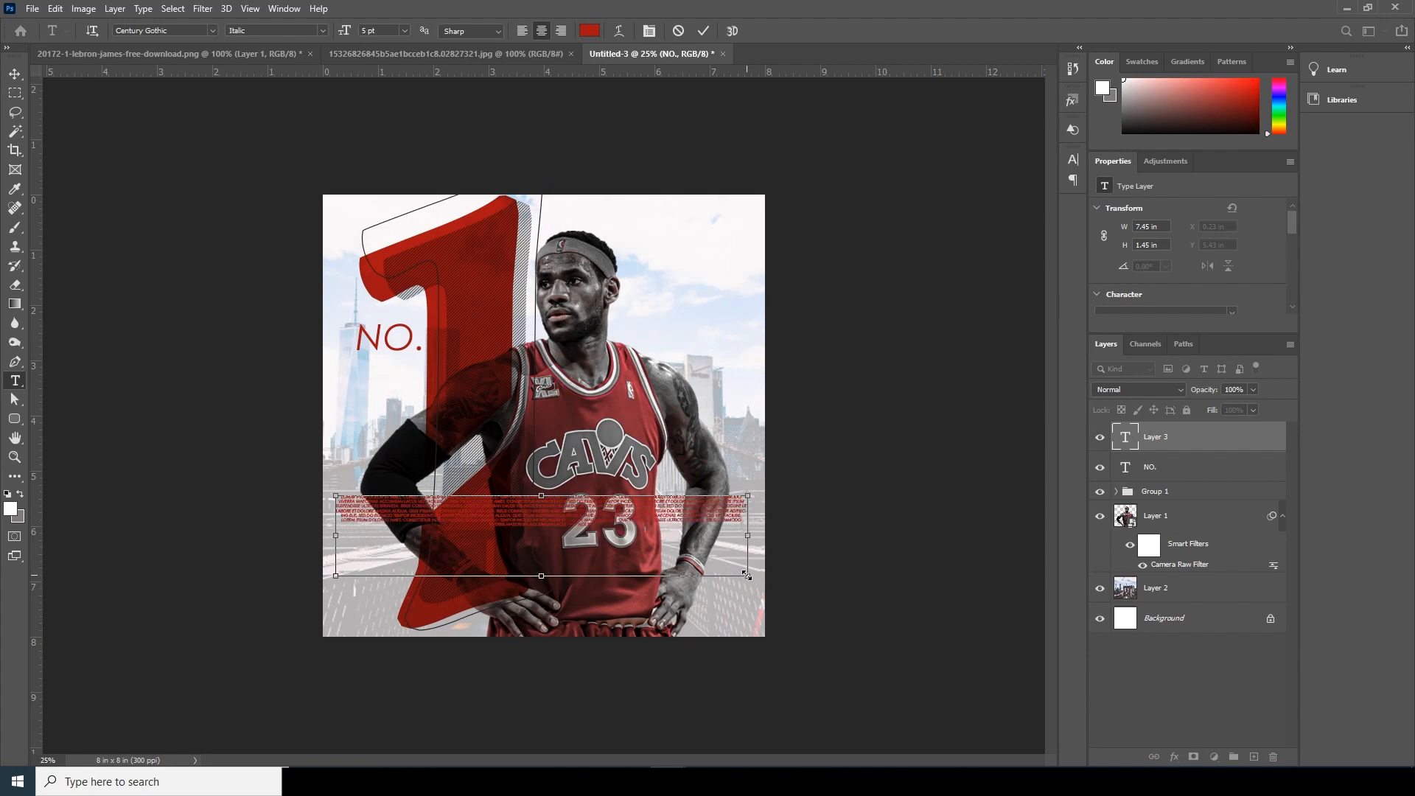
key(ctrl+v)
key(ctrl+v)
key(ctrl+v)
key(ctrl+v)
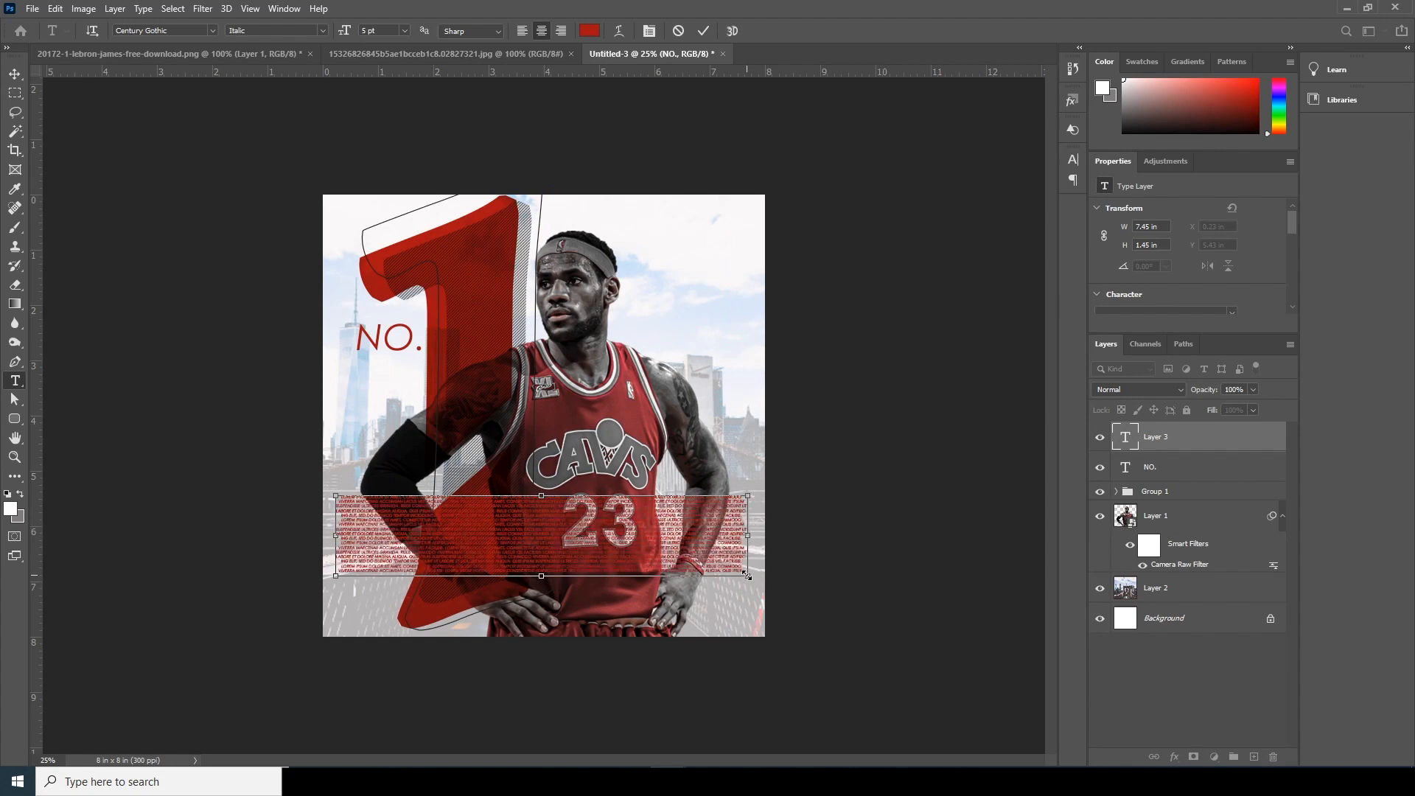
- Set the lorem ipsum paragraph's text color to white (ffffff)
double_click(1125, 441)
click(590, 30)
text(ffffff)
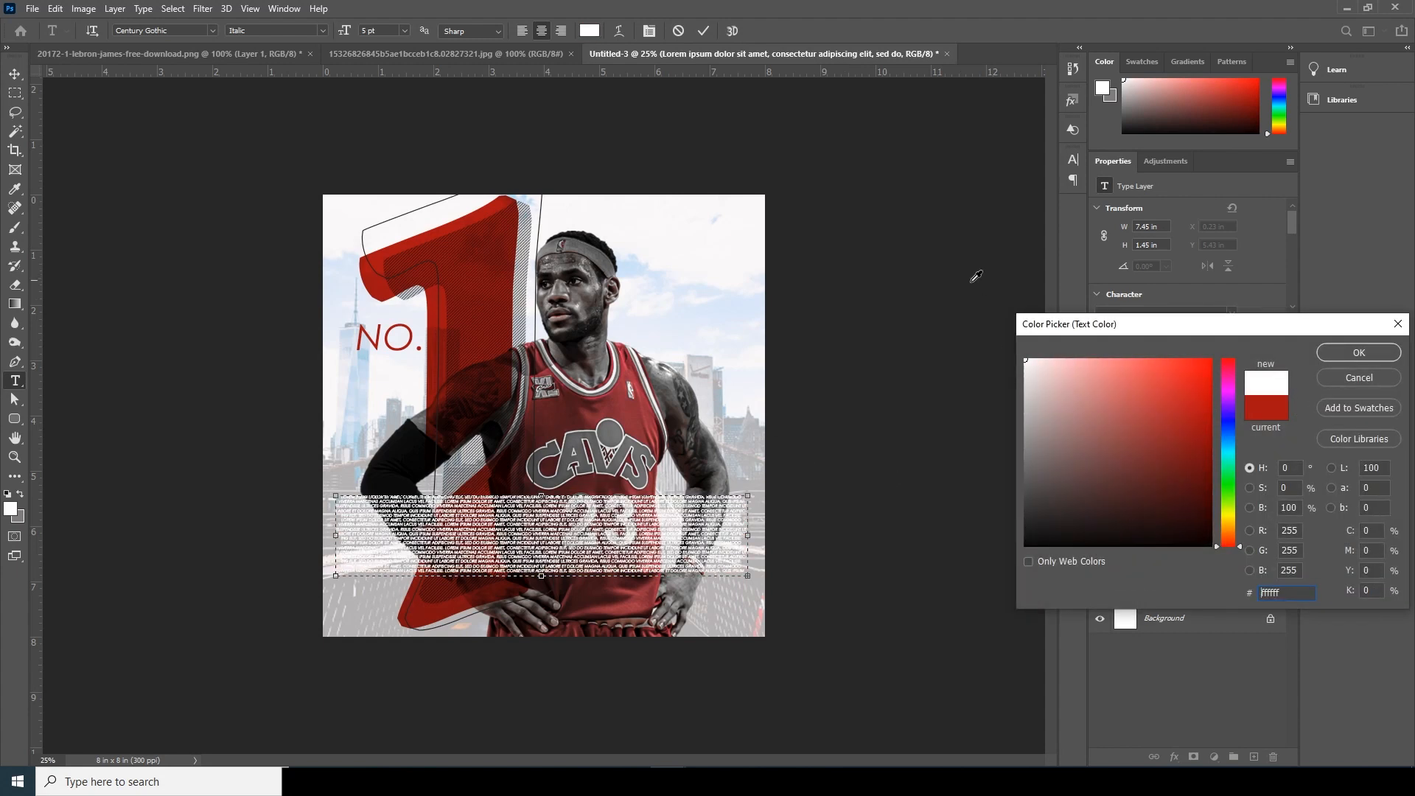
click(1358, 353)
- Shrink the lorem ipsum text box to about 4.32 × 0.87 in and move it down to X 1.88 in, Y 6.38 in
drag(335, 535, 427, 535)
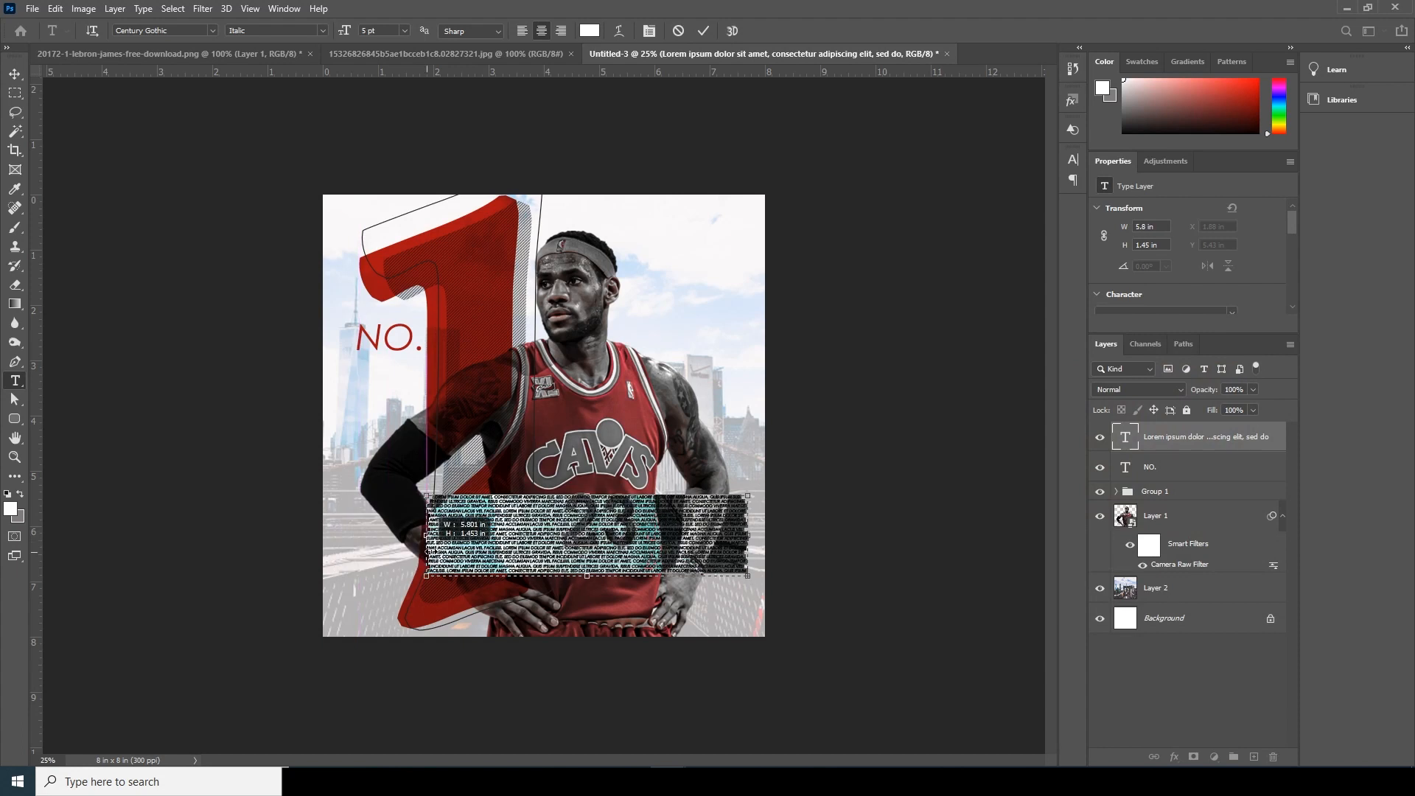
drag(749, 539, 665, 539)
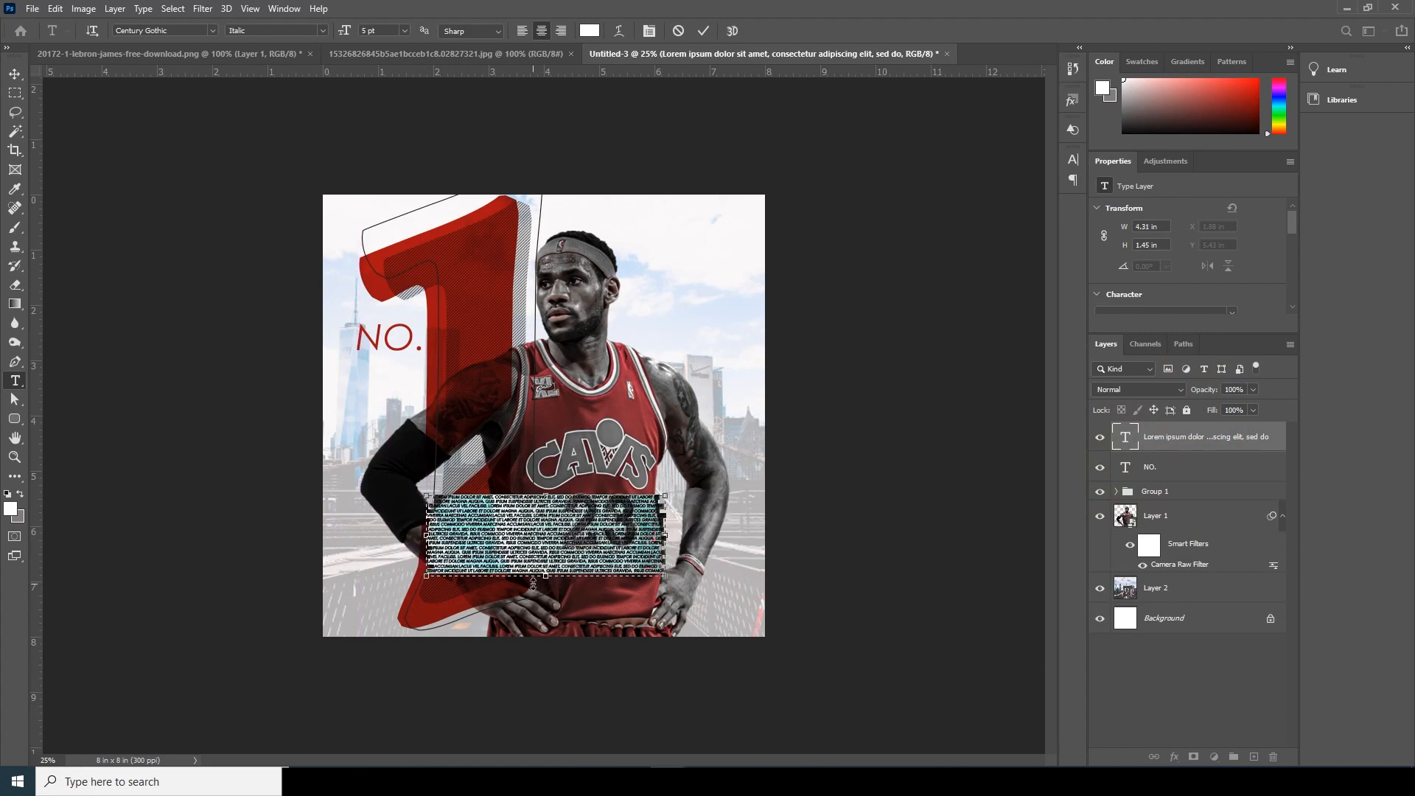
drag(545, 576, 576, 587)
click(14, 78)
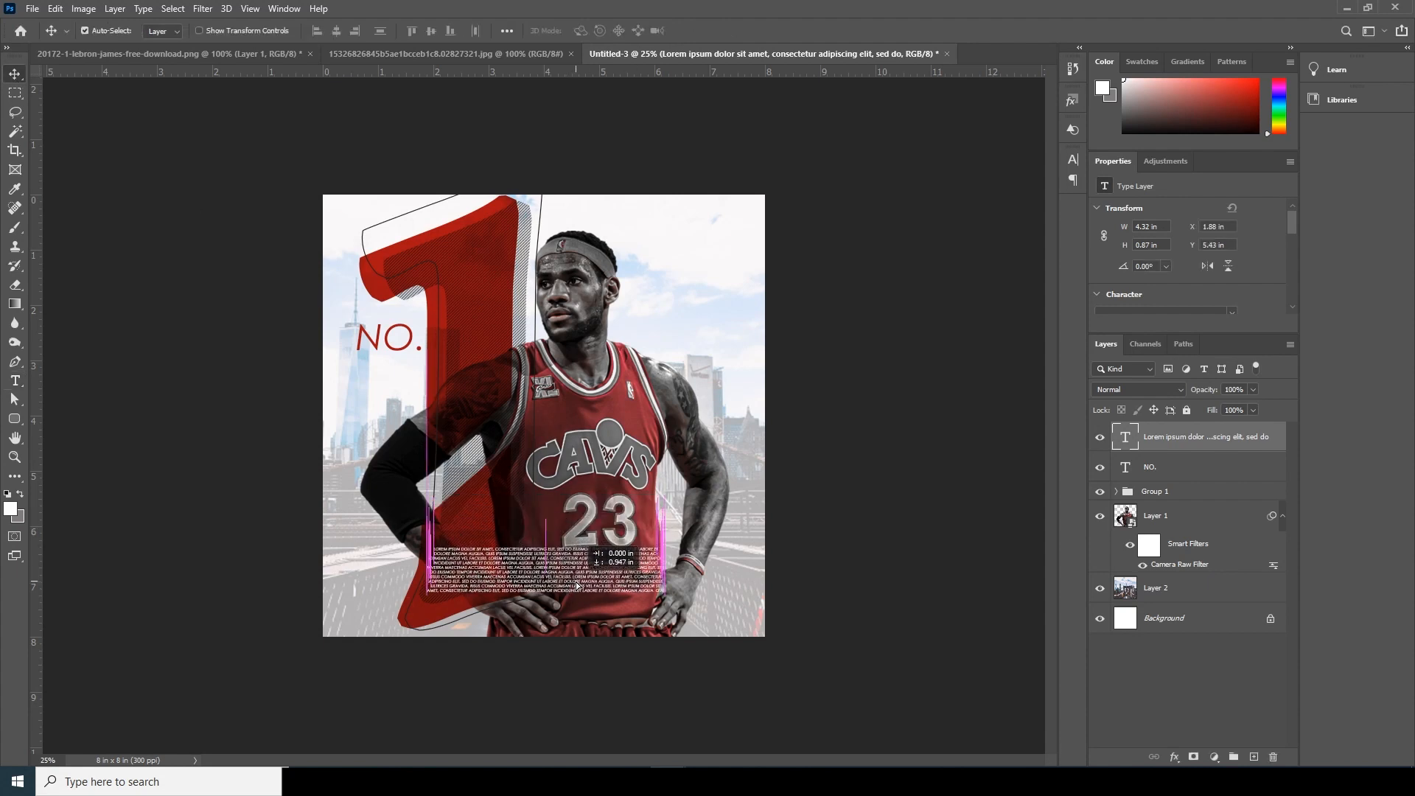
drag(578, 586, 577, 587)
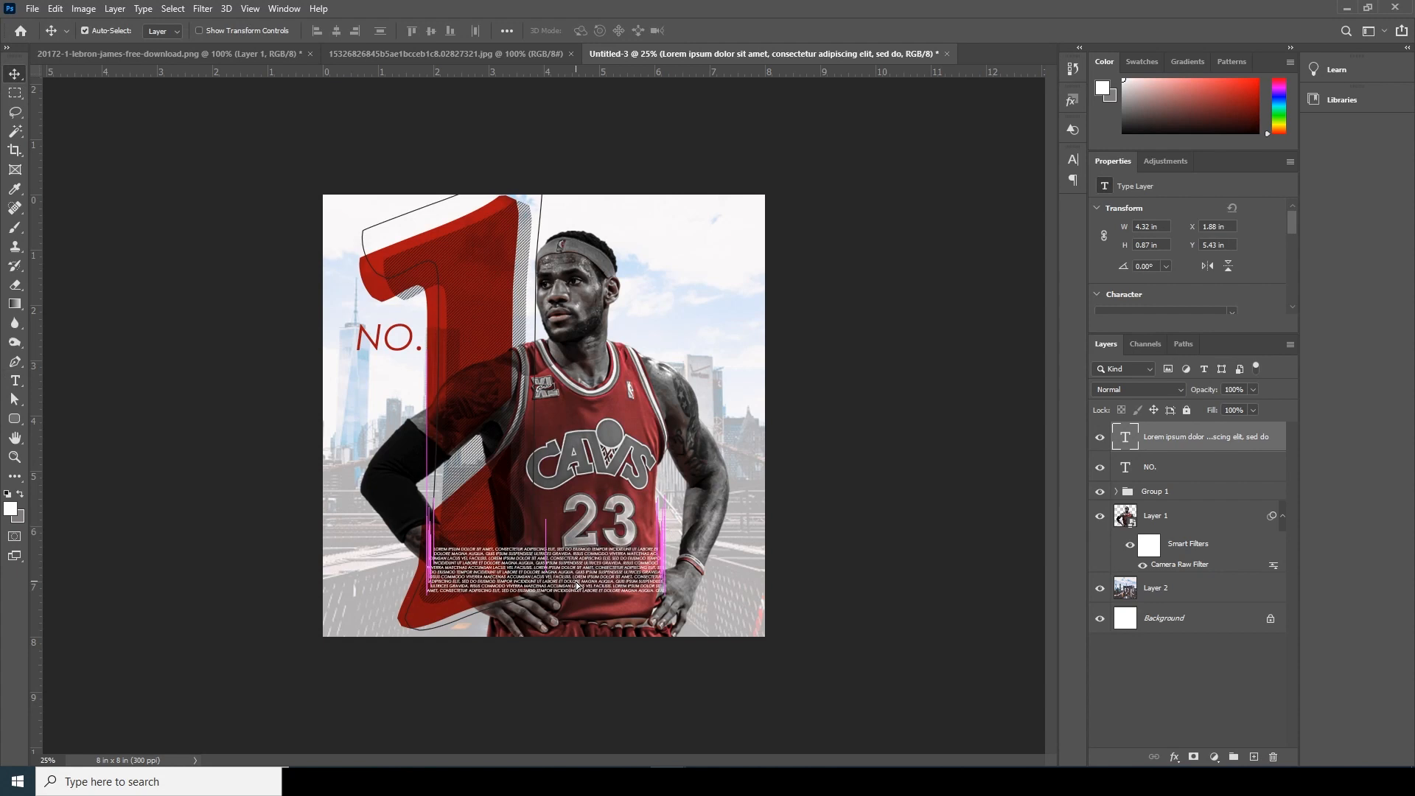
- Add the text "best player", enlarge it to about 1.48 × 0.28 in and place it above the paragraph at about X 3.25 in, Y 5.95 in
click(15, 381)
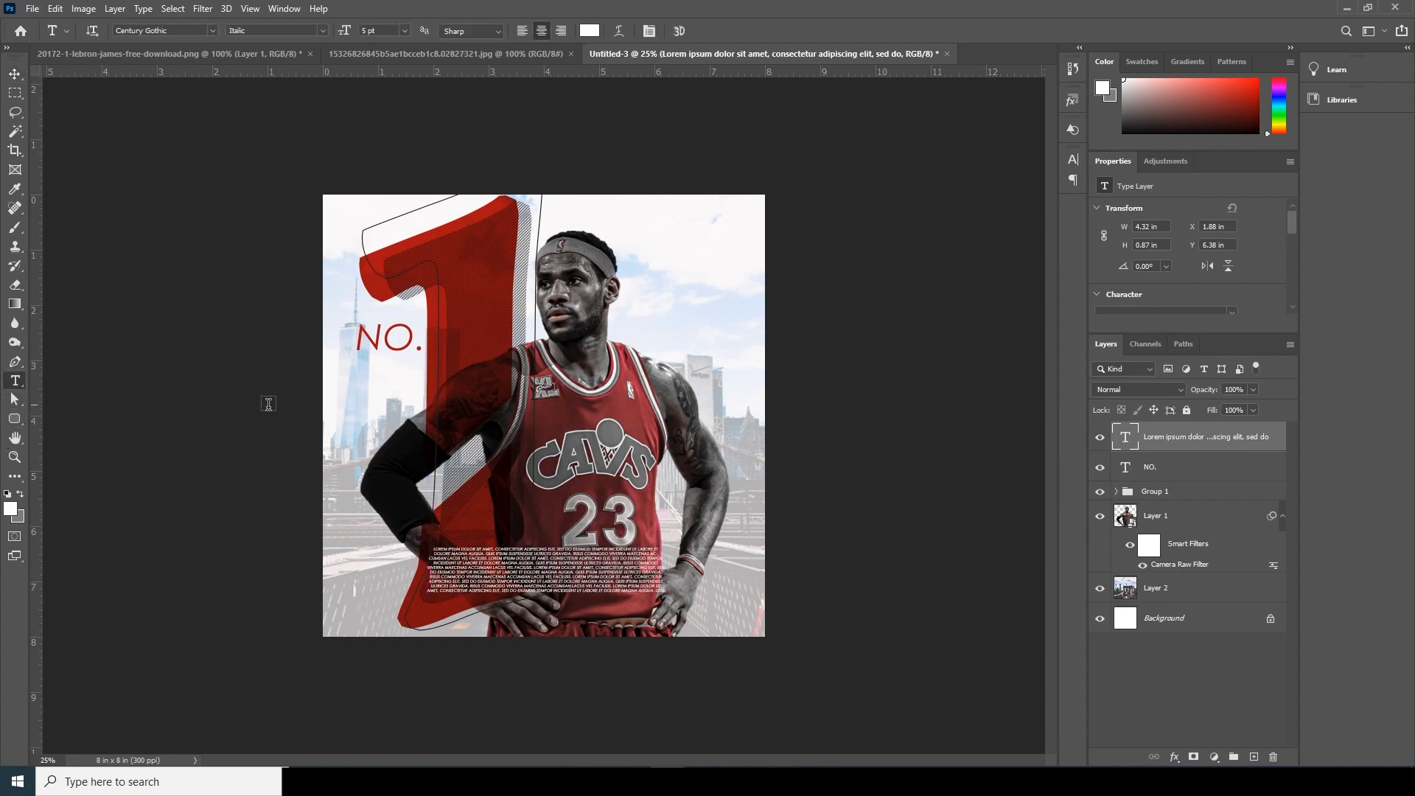
click(609, 459)
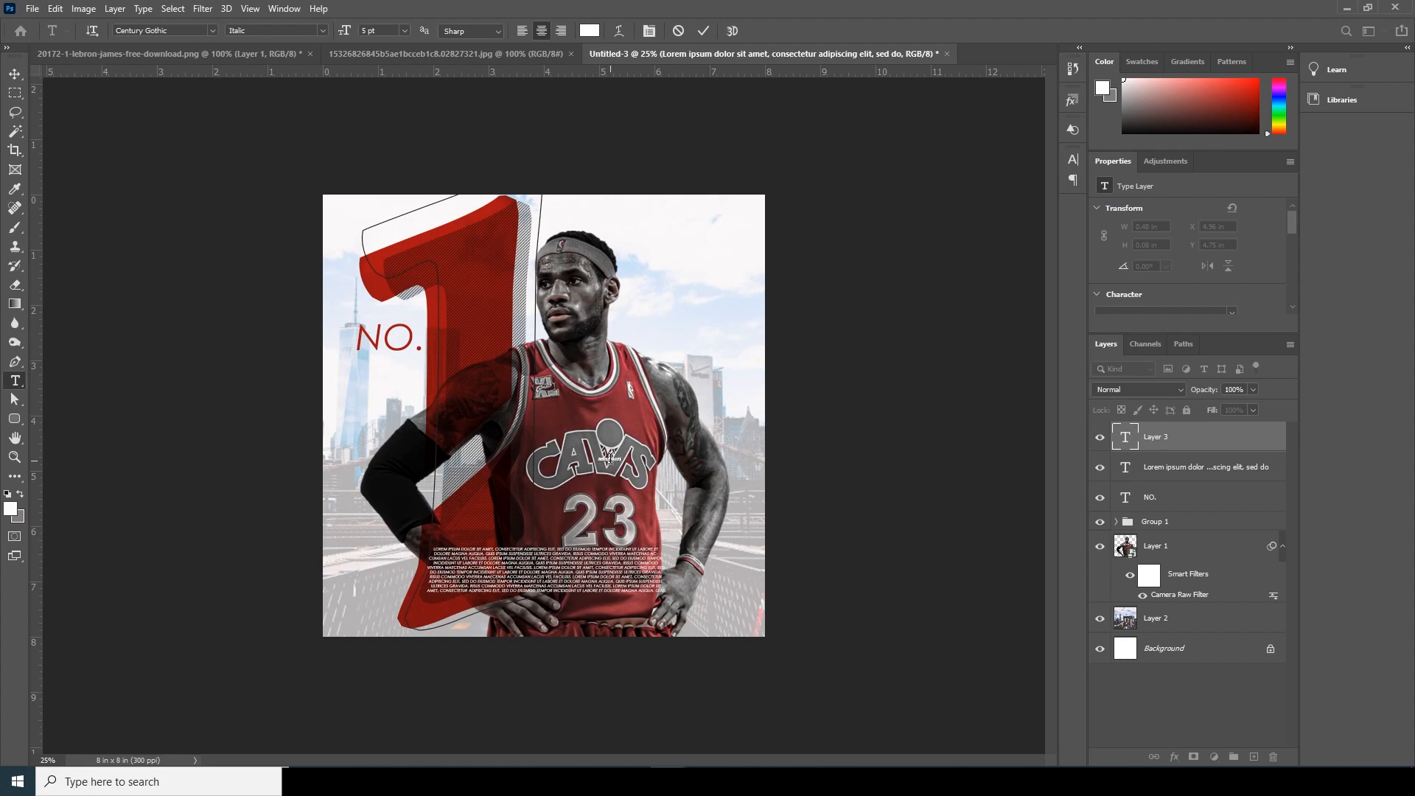
click(14, 74)
key(ctrl+t)
drag(622, 462, 557, 536)
key(Return)
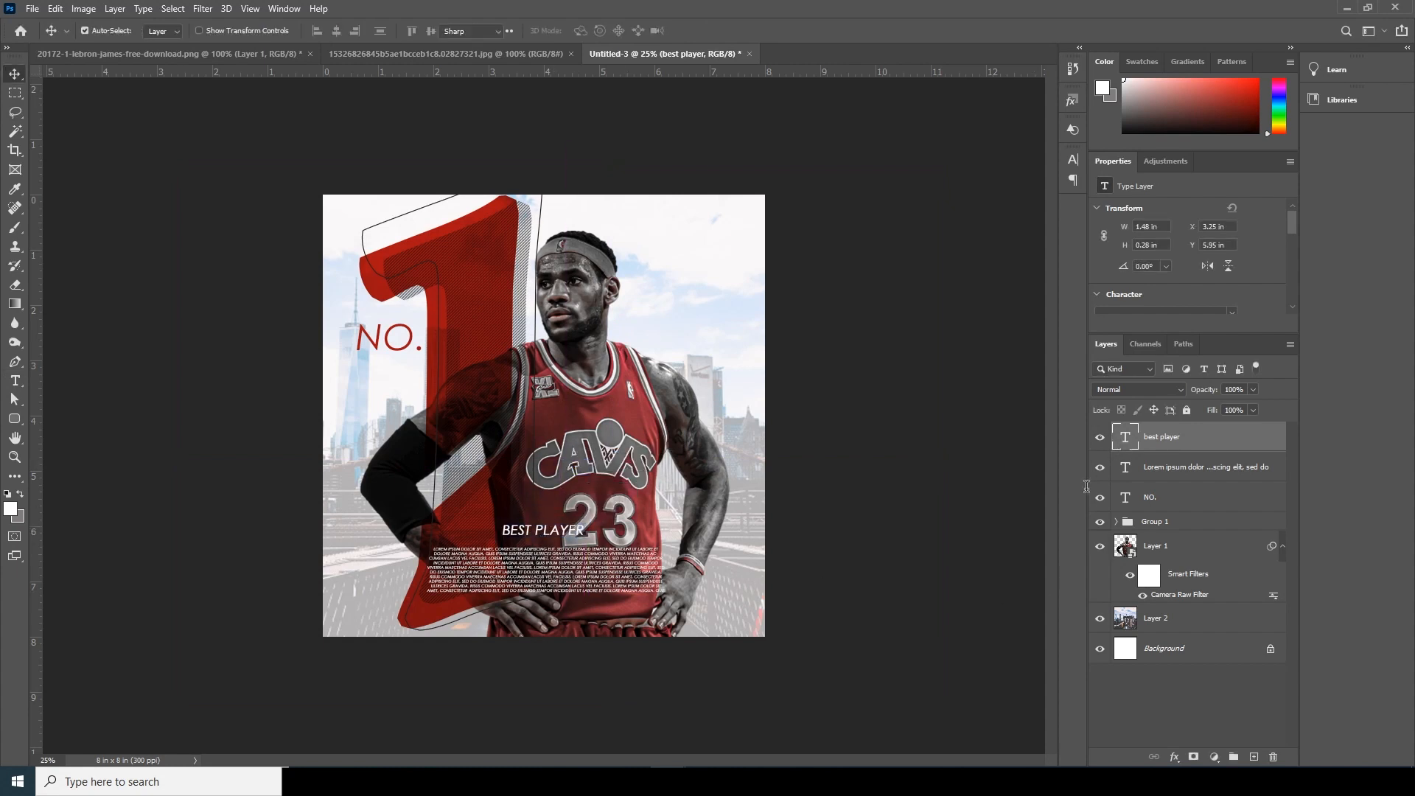
- Set the "BEST PLAYER" text to Bold Italic and nudge it down to about Y 6.08 in, closer to the paragraph
double_click(1126, 436)
click(322, 30)
click(265, 68)
click(321, 31)
click(280, 82)
click(501, 353)
key(v)
key(Down)
key(Down)
key(Down)
key(Down)
key(Down)
key(Down)
key(Down)
key(Down)
key(Down)
key(Down)
key(Down)
key(Down)
key(Down)
key(Down)
key(Down)
key(Down)
key(Down)
key(Down)
key(Down)
key(Down)
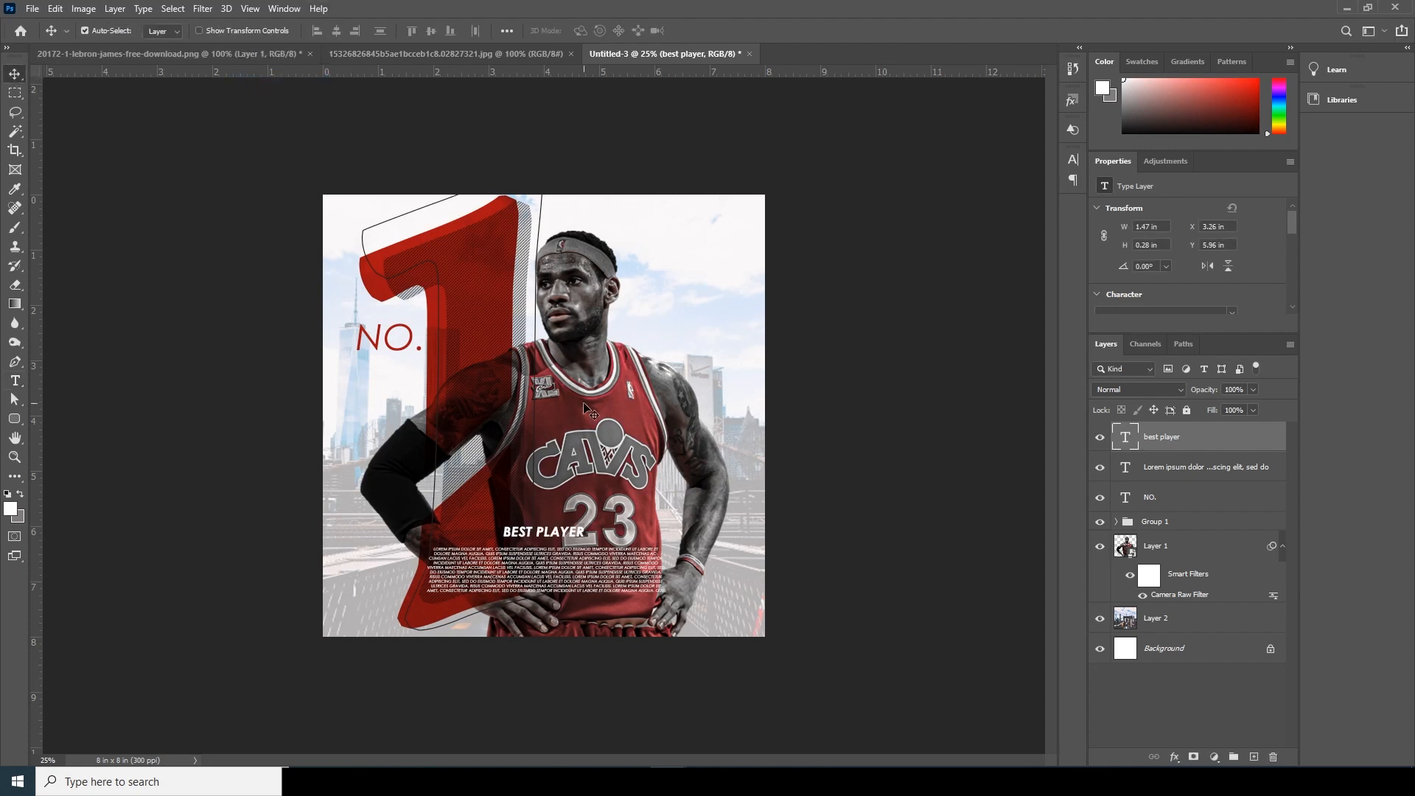
- Draw a white circle about 43 px wide just left of "BEST PLAYER" with the Ellipse tool
key(u)
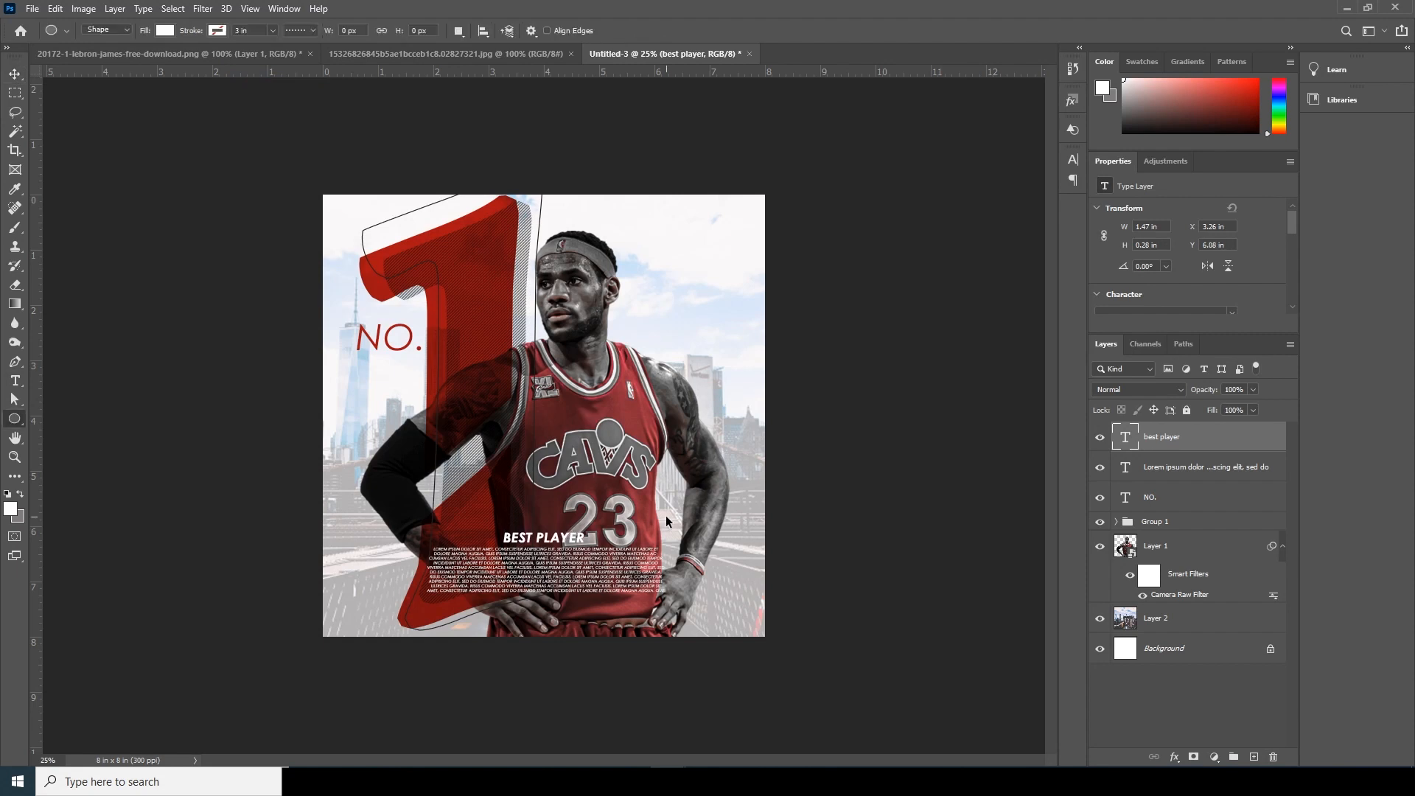
key(ctrl+plus)
key(ctrl+plus)
key(ctrl+plus)
drag(365, 653, 478, 478)
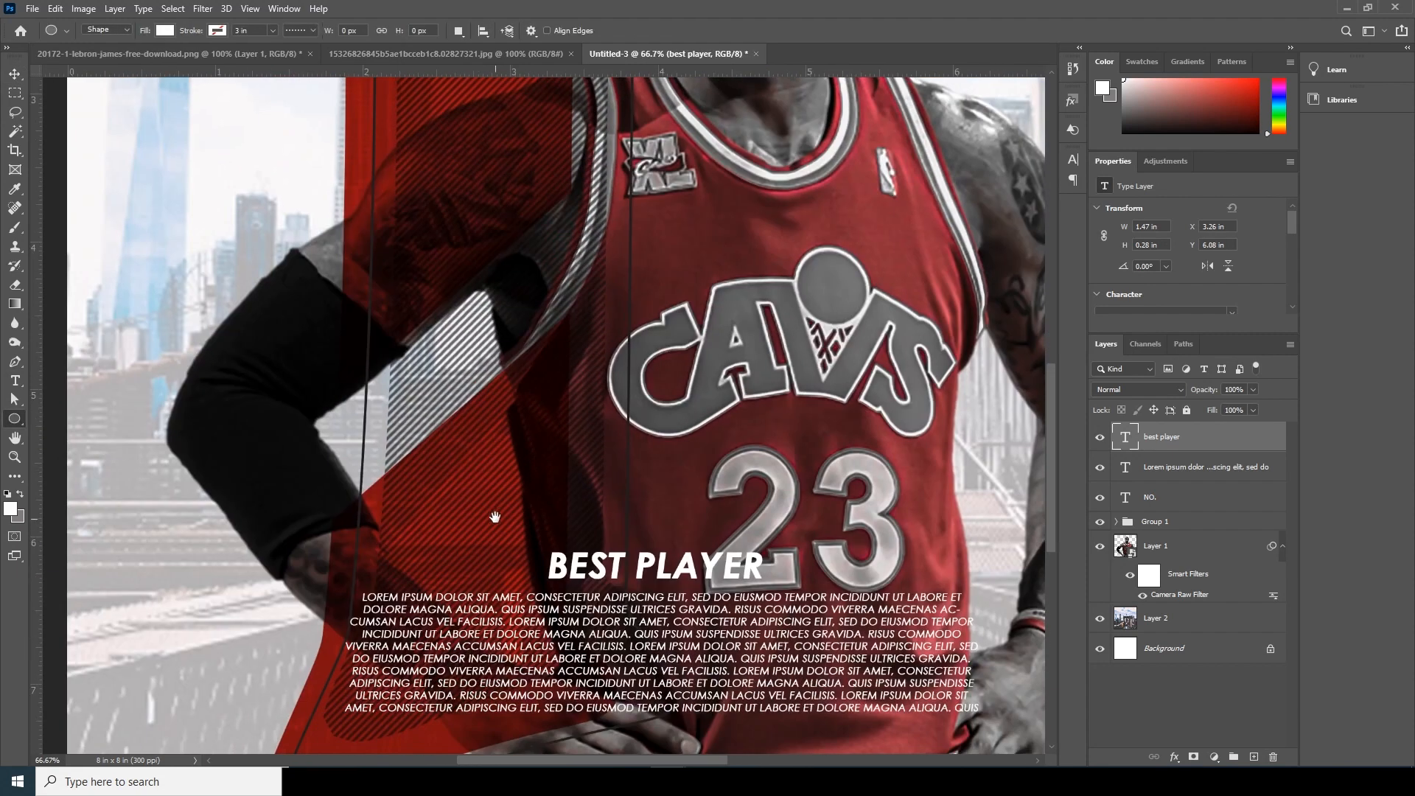
right_click(30, 426)
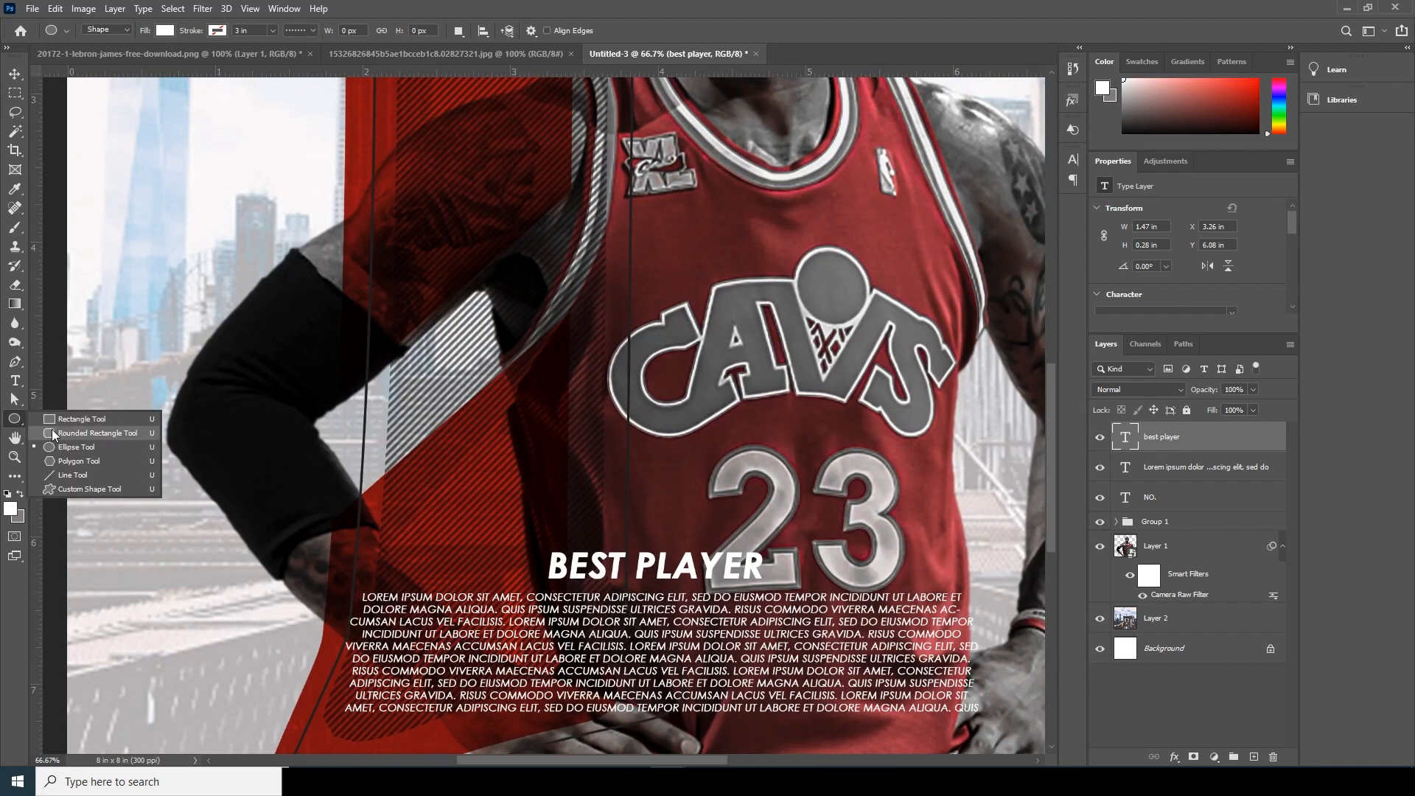
click(63, 451)
drag(479, 556, 533, 569)
click(15, 74)
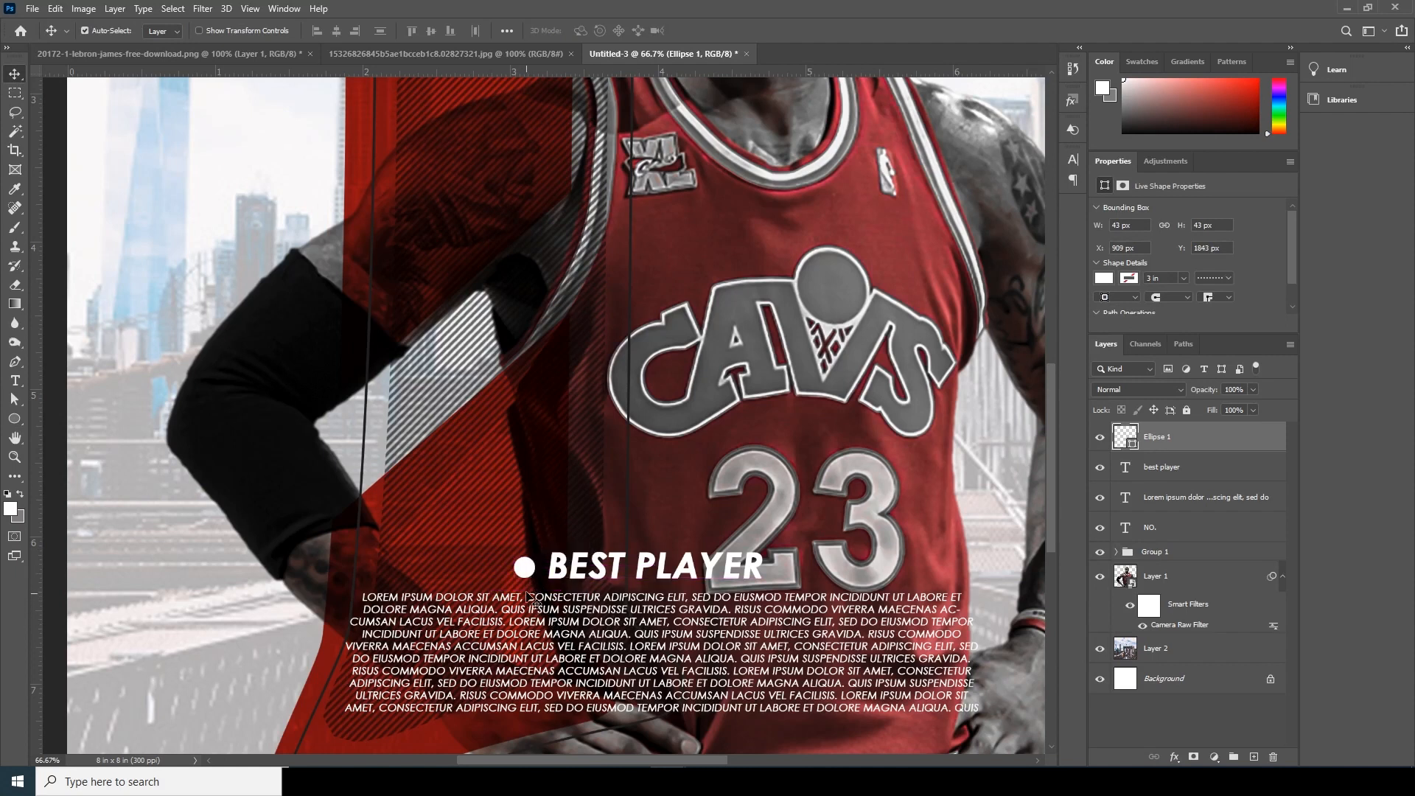
- Duplicate the white circle to its left, at about X 837 px, Y 1843 px
drag(483, 573, 483, 573)
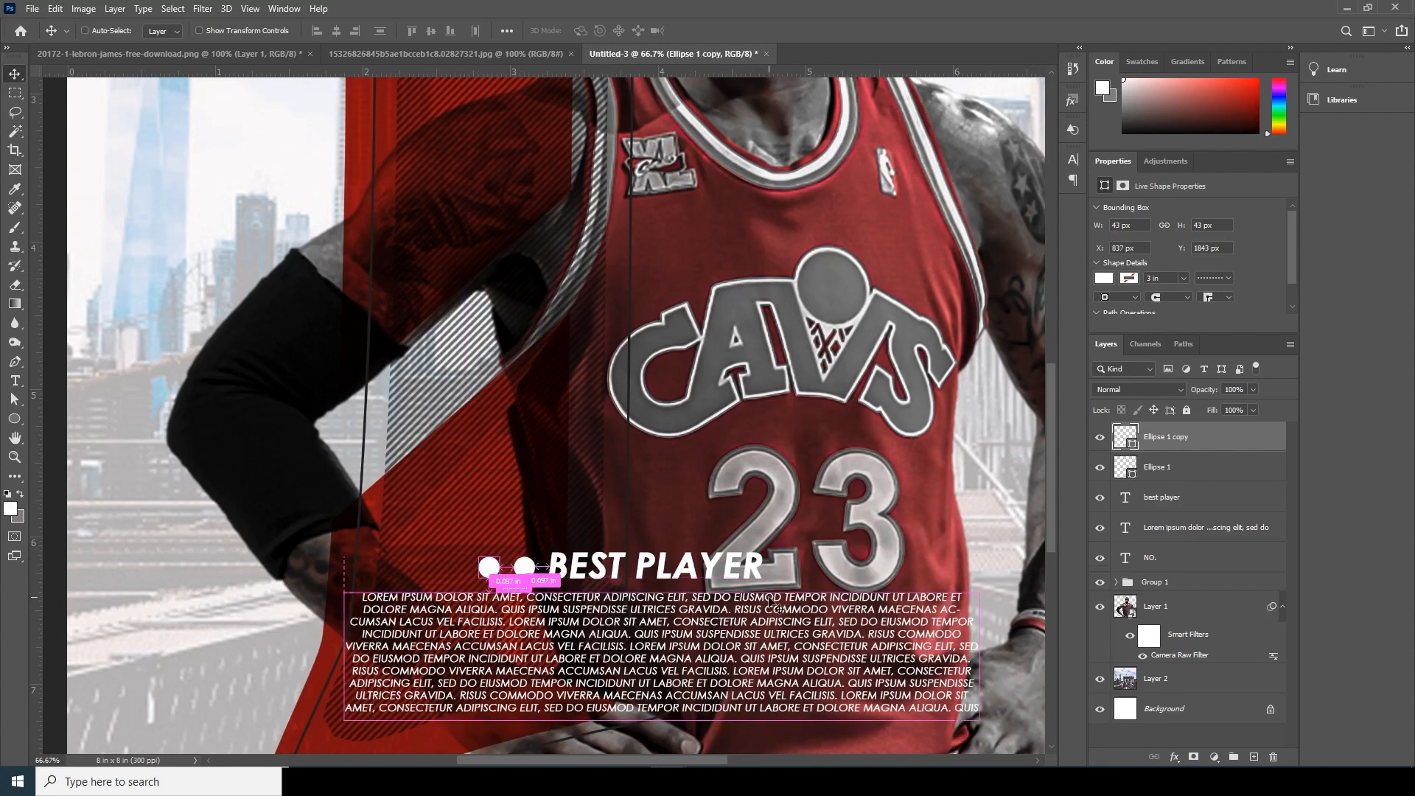
scroll(775, 606, down, 3)
key(ctrl+minus)
key(ctrl+plus)
key(ctrl+plus)
key(ctrl+minus)
- Add the text "KING", scale it to about 3 × 1.35 in and place it over the jersey at X 4.61 in, Y 4.58 in
key(ctrl+plus)
key(ctrl+minus)
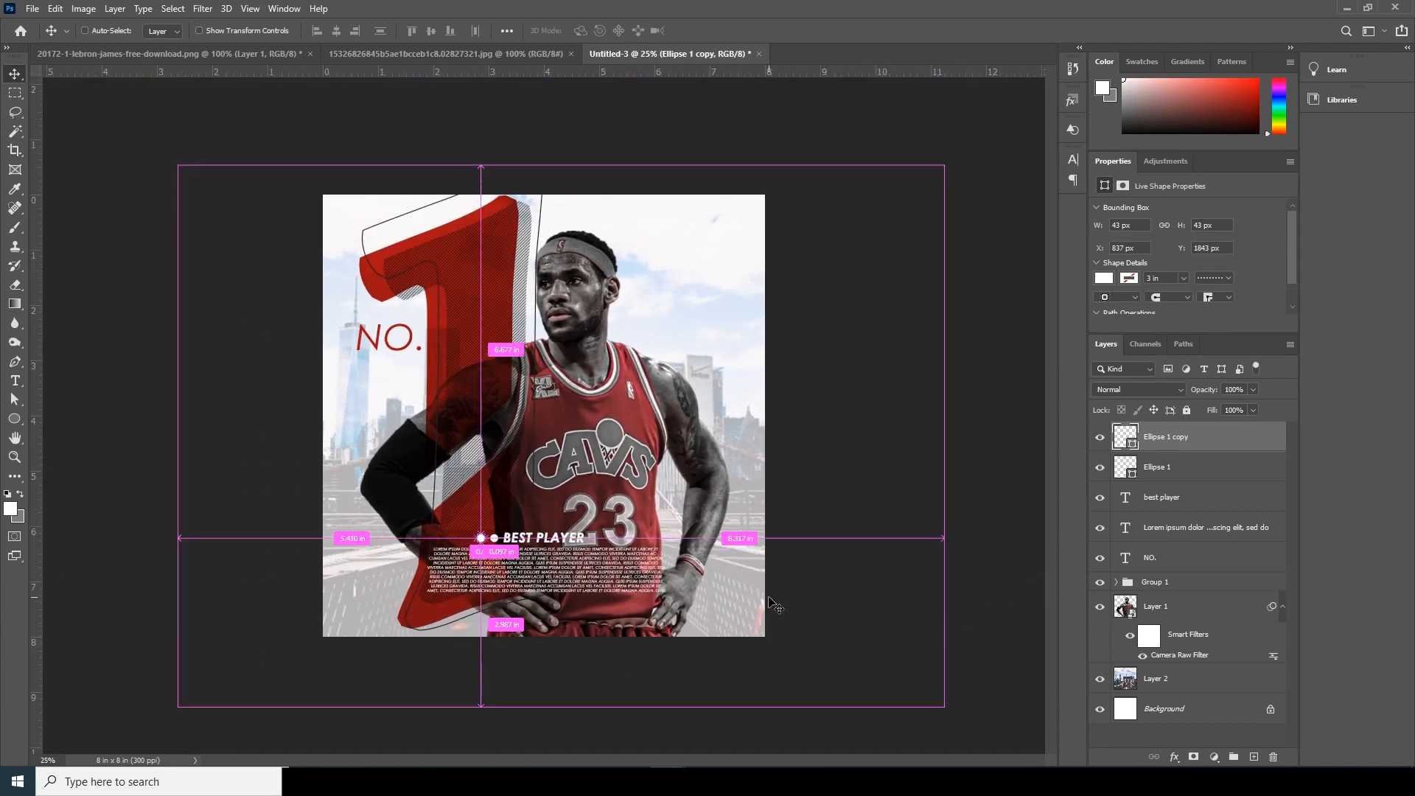
key(ctrl+plus)
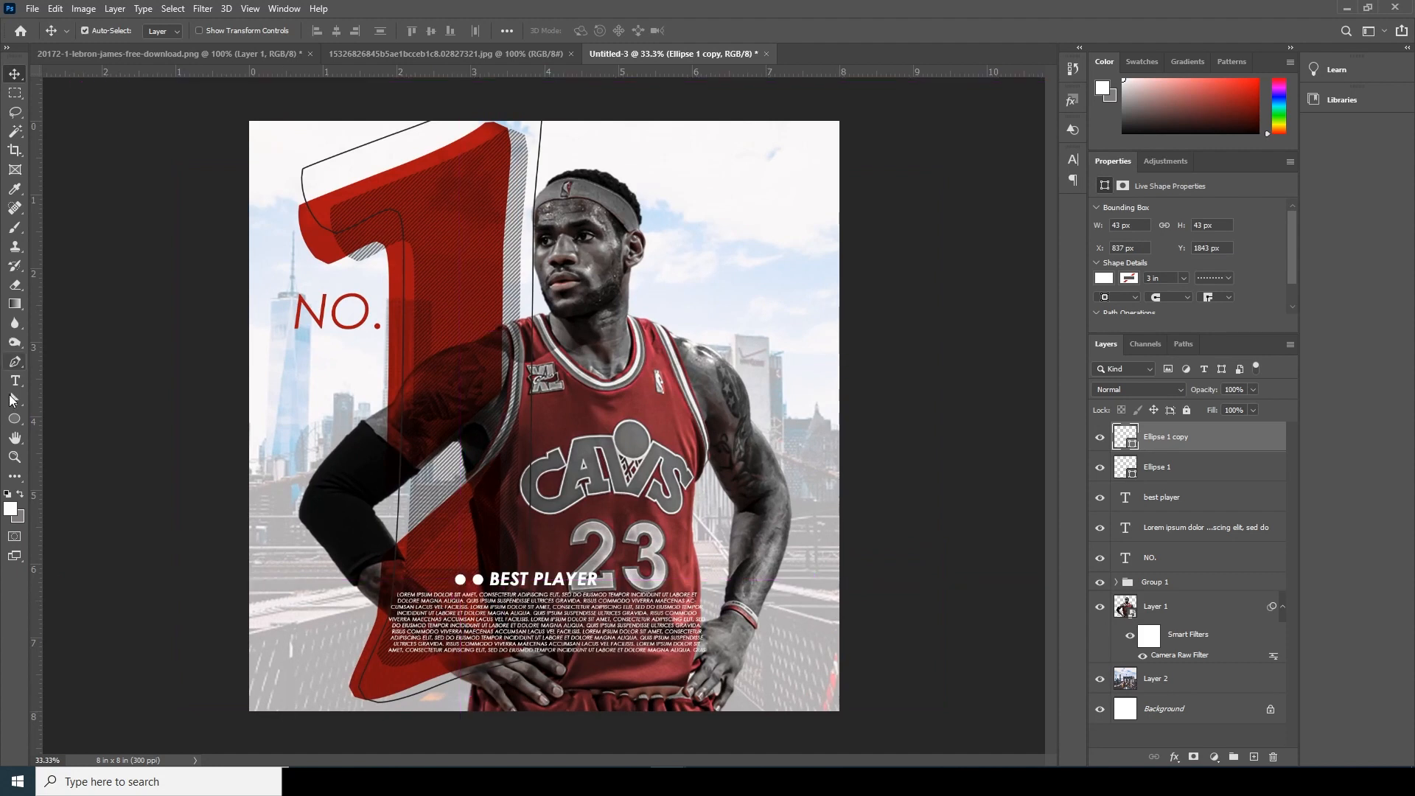
click(15, 382)
click(268, 438)
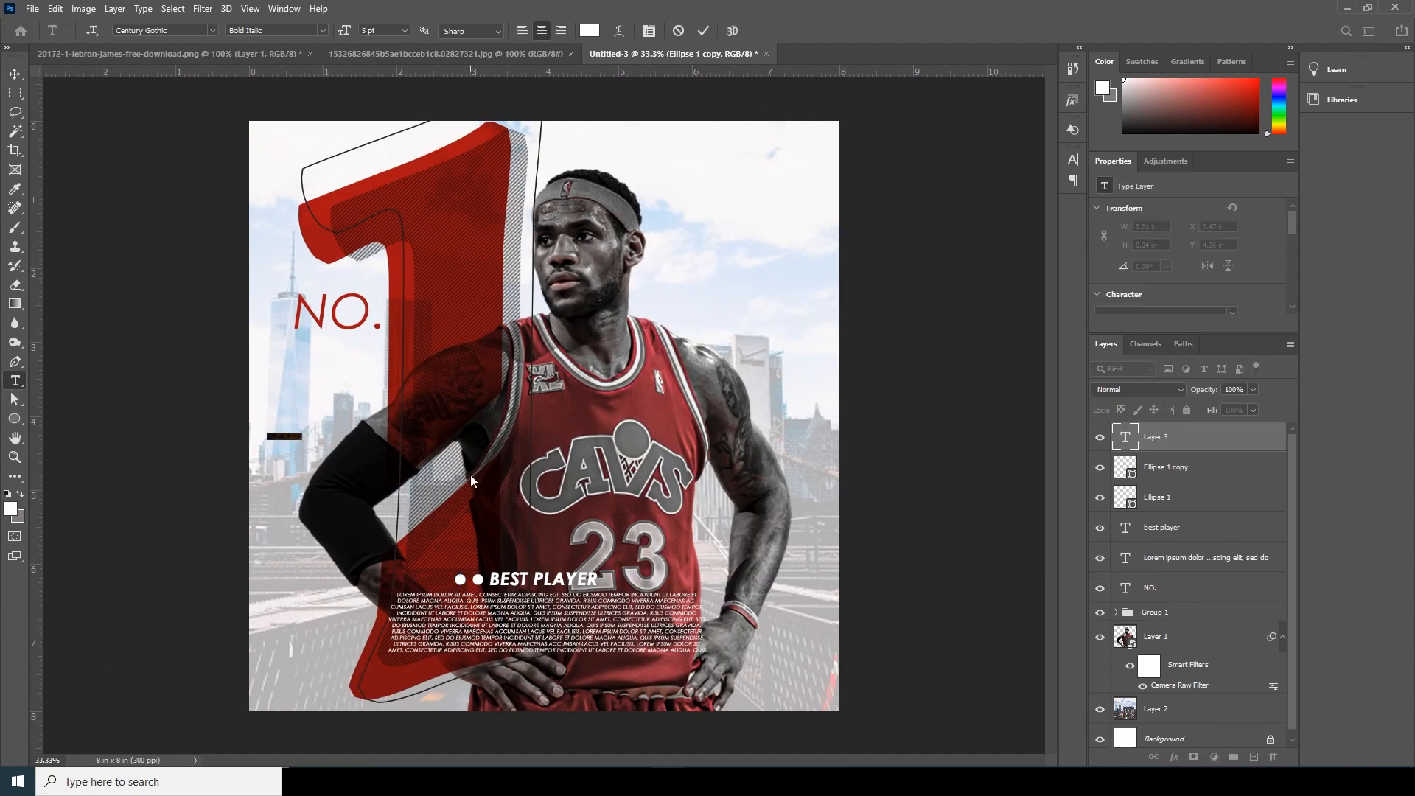
text(le)
click(15, 74)
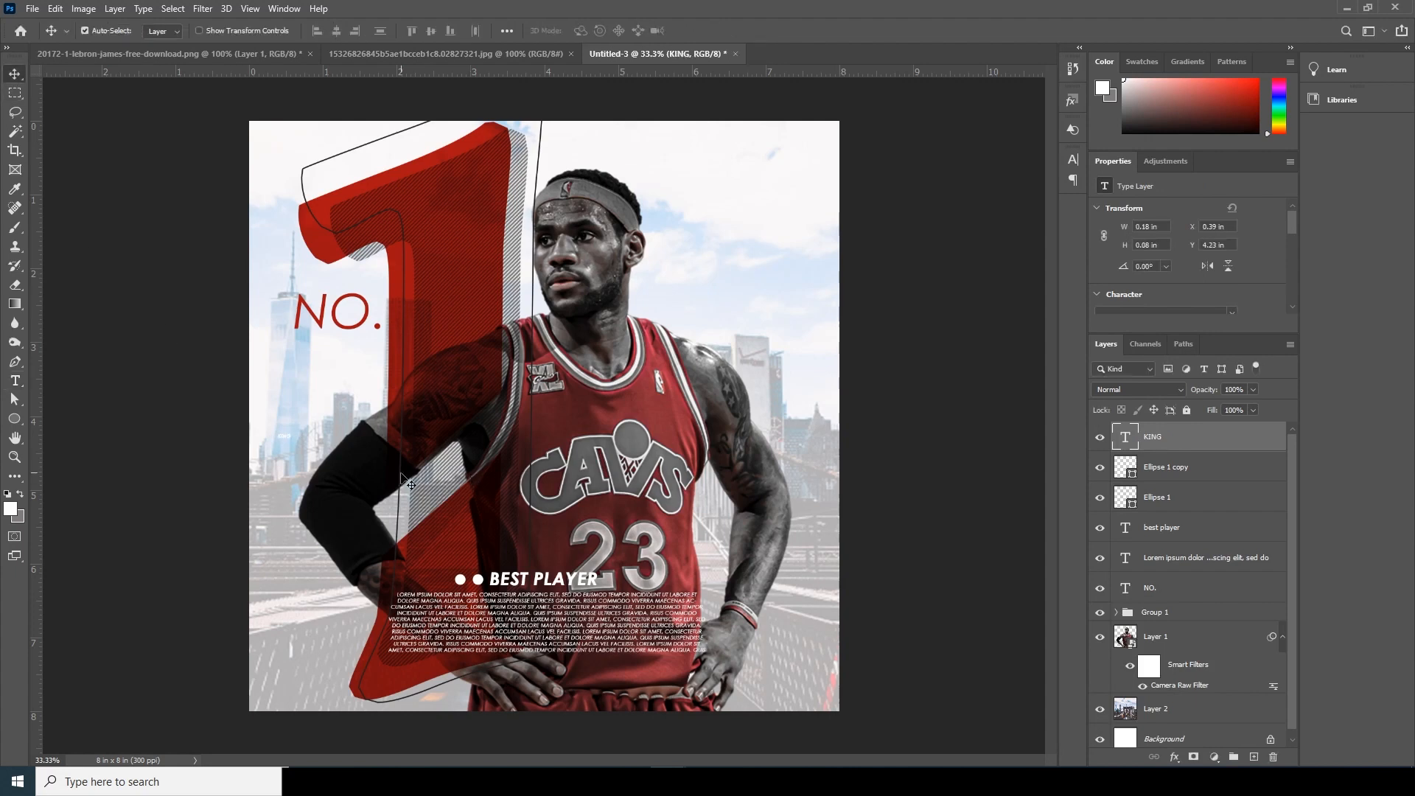
key(ctrl+t)
drag(292, 440, 817, 551)
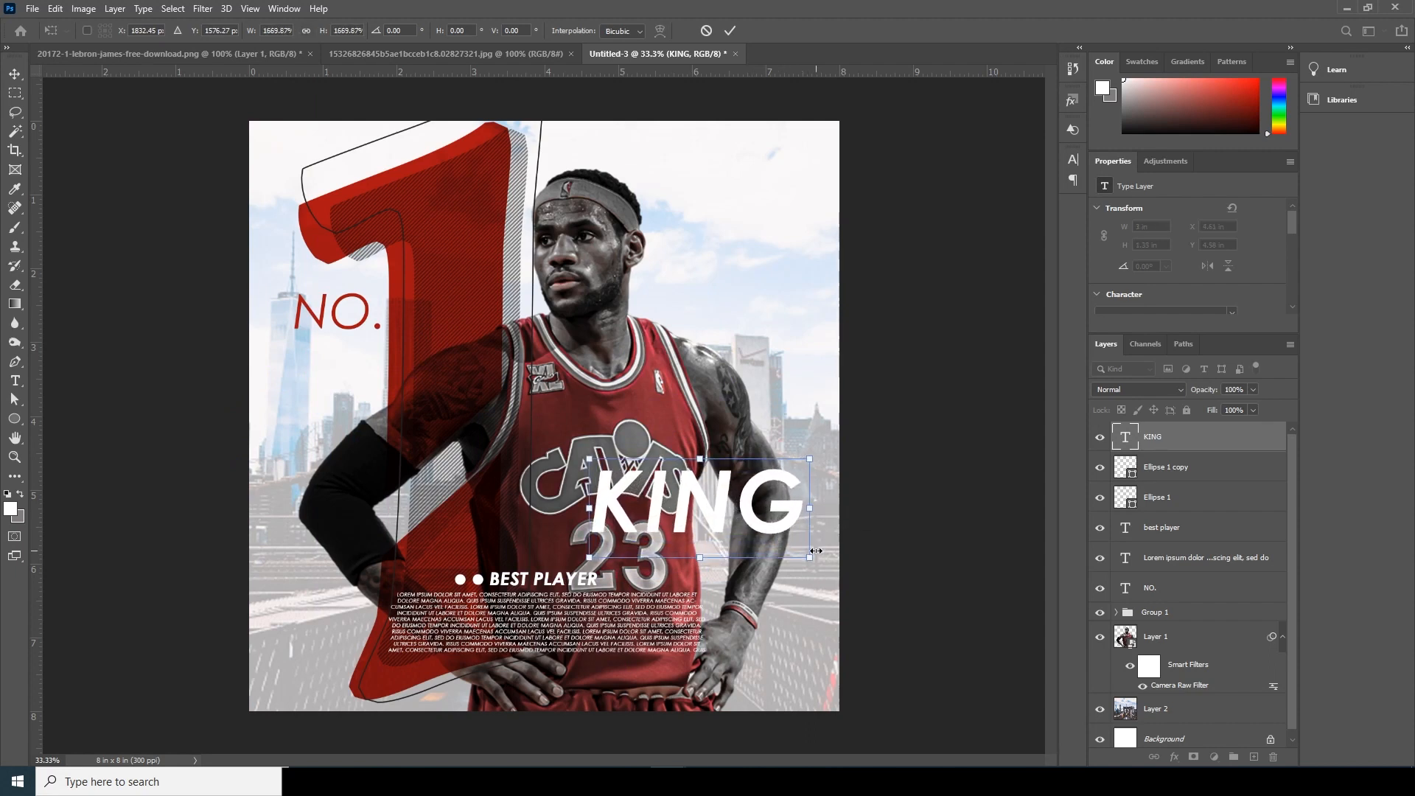
key(Return)
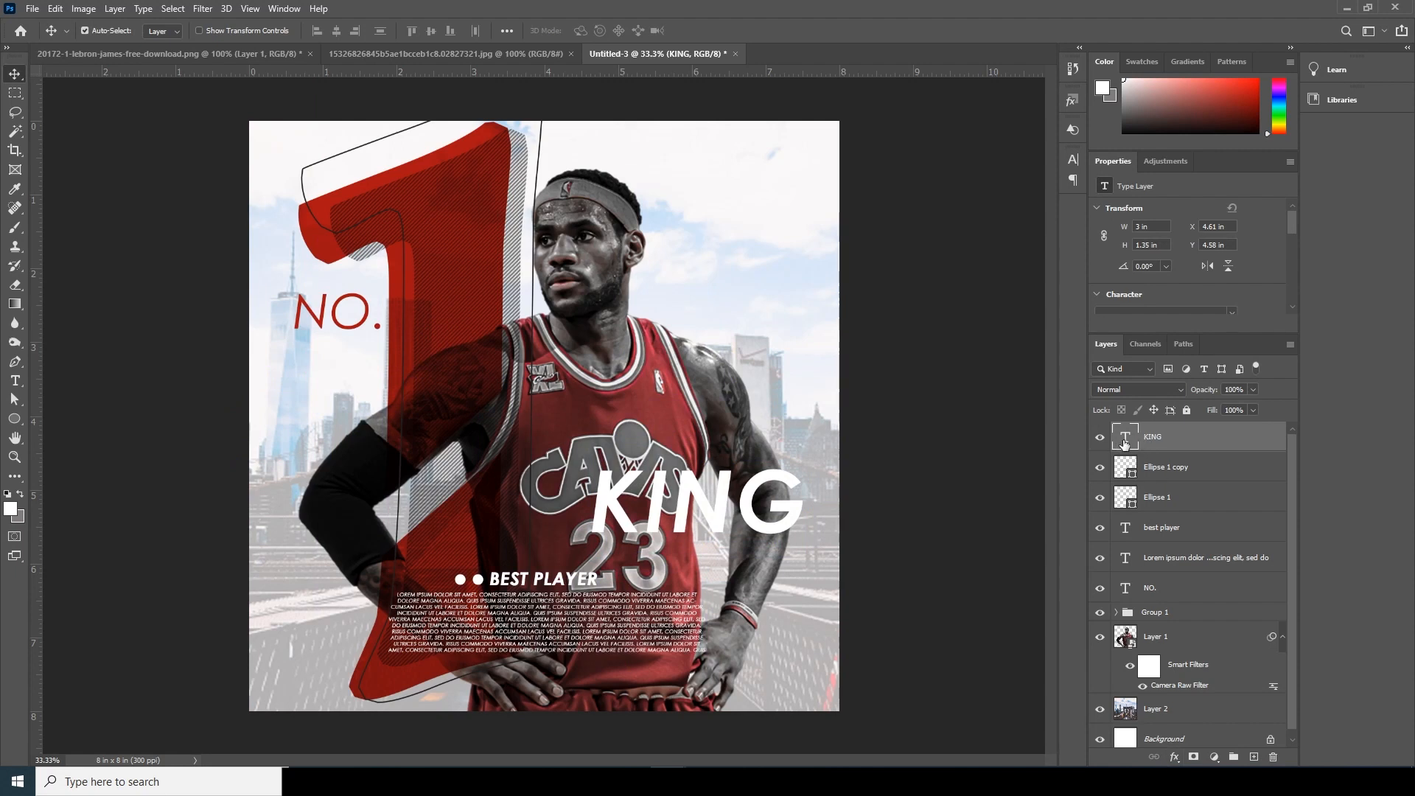
- Apply a diagonal-stripe Pattern Overlay at 100% opacity to "KING" and set the layer's Fill to 0%
click(1176, 760)
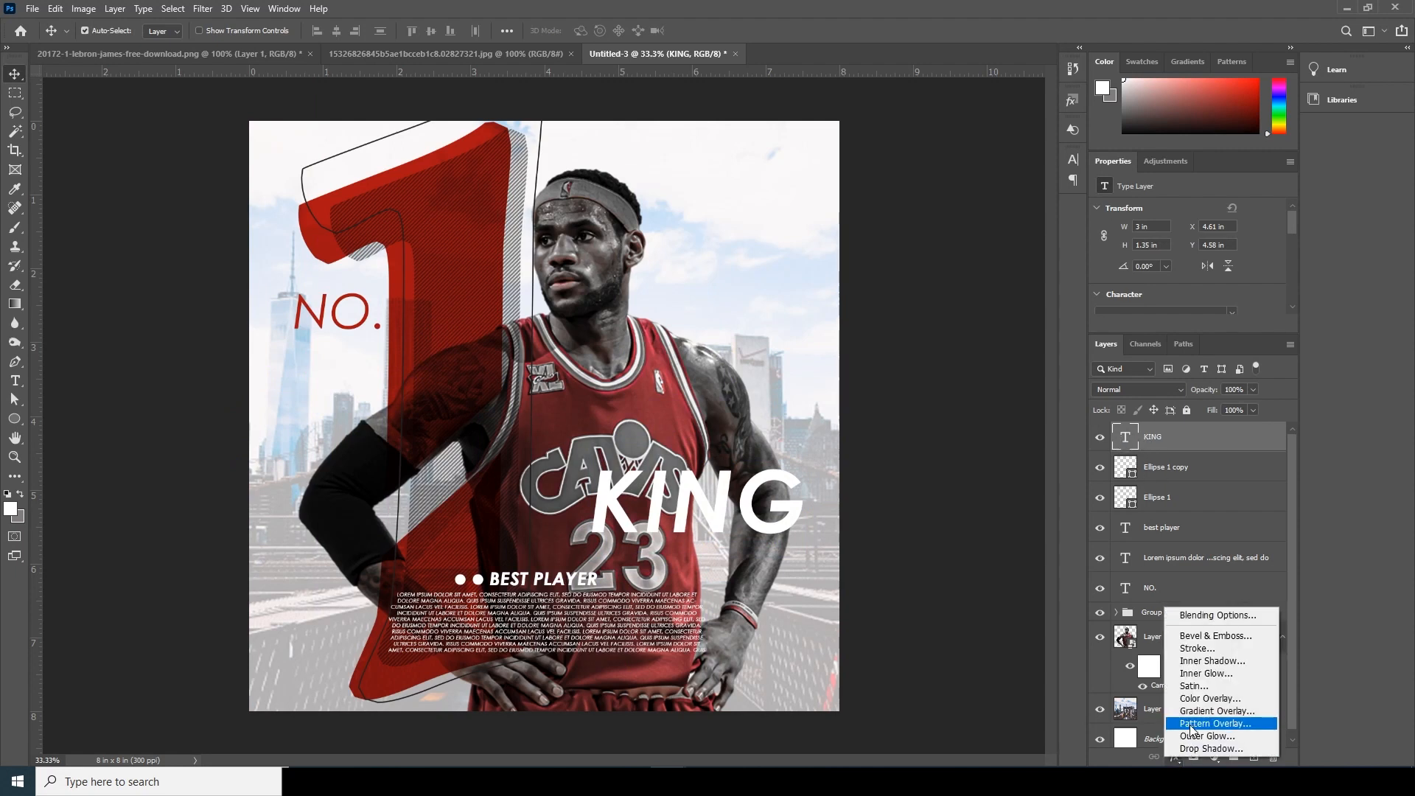
click(1192, 724)
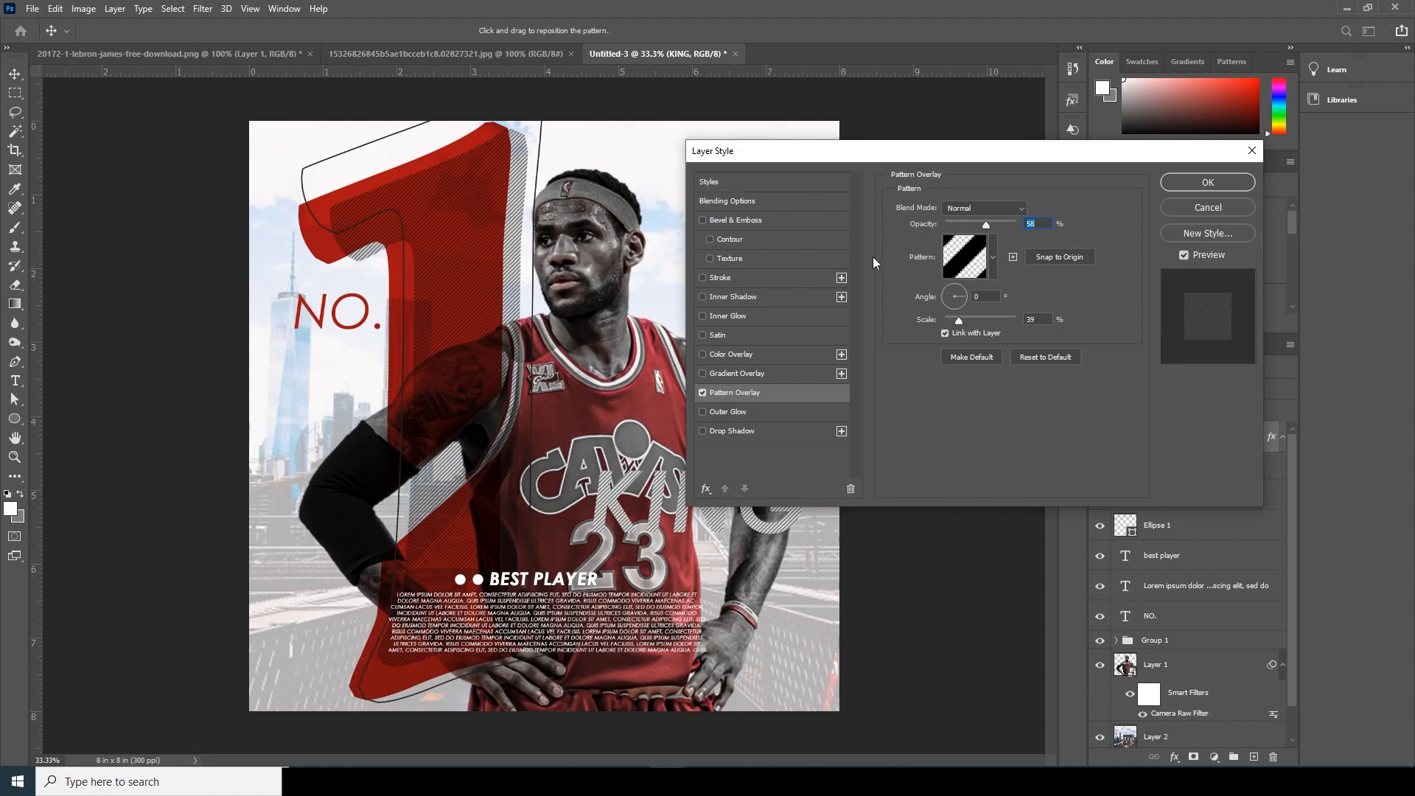
drag(939, 161, 1020, 108)
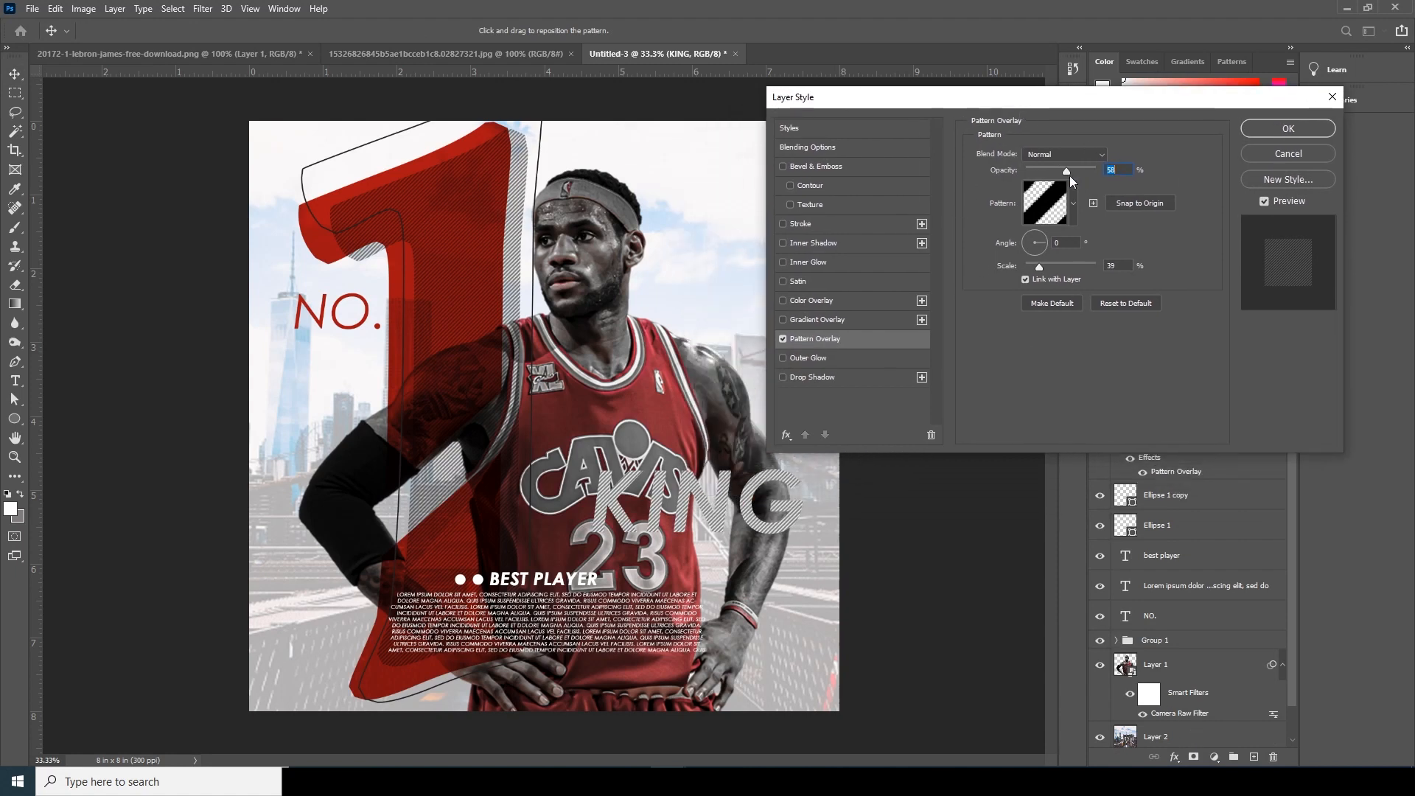
drag(1071, 171, 1111, 171)
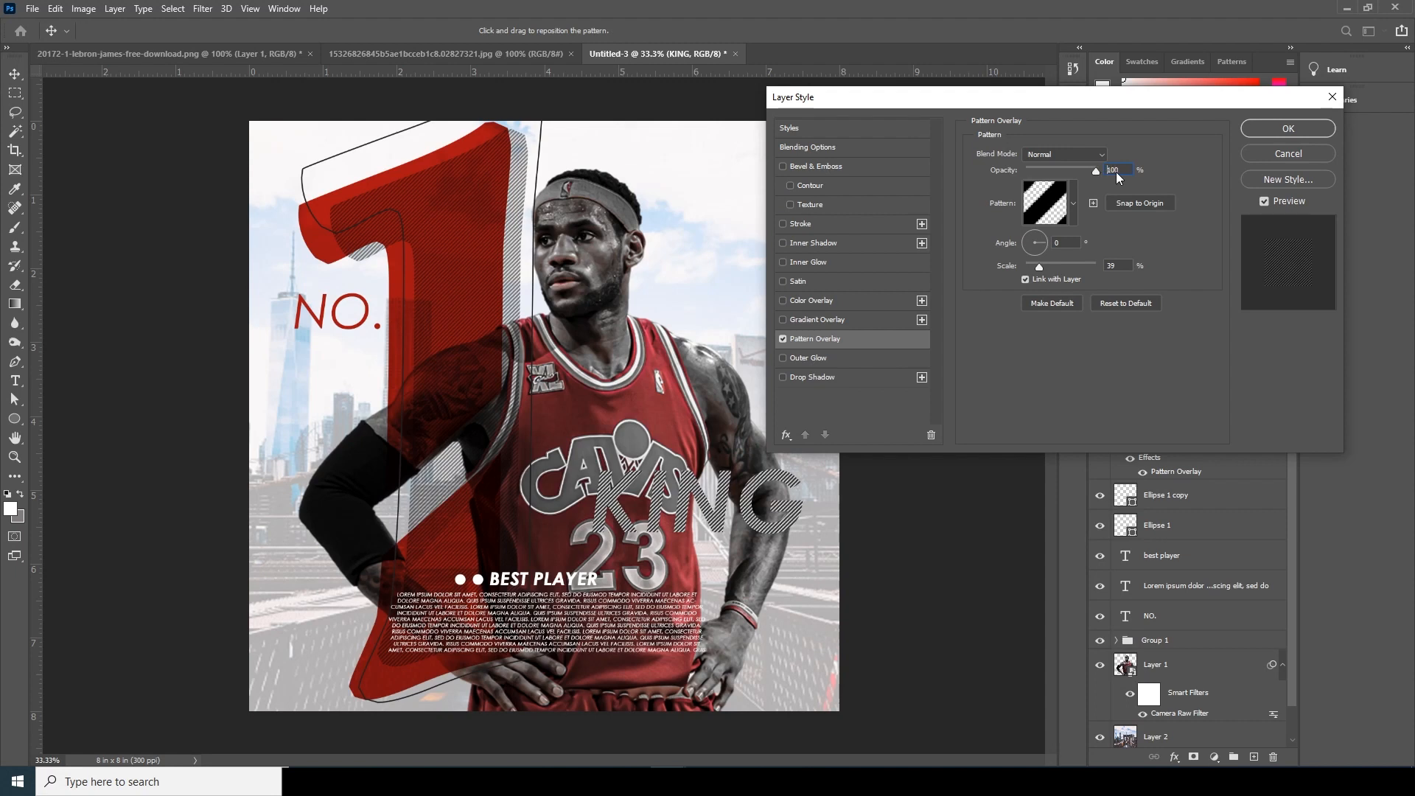
drag(1116, 172, 1117, 172)
click(1275, 131)
click(1254, 410)
drag(1225, 427, 1142, 436)
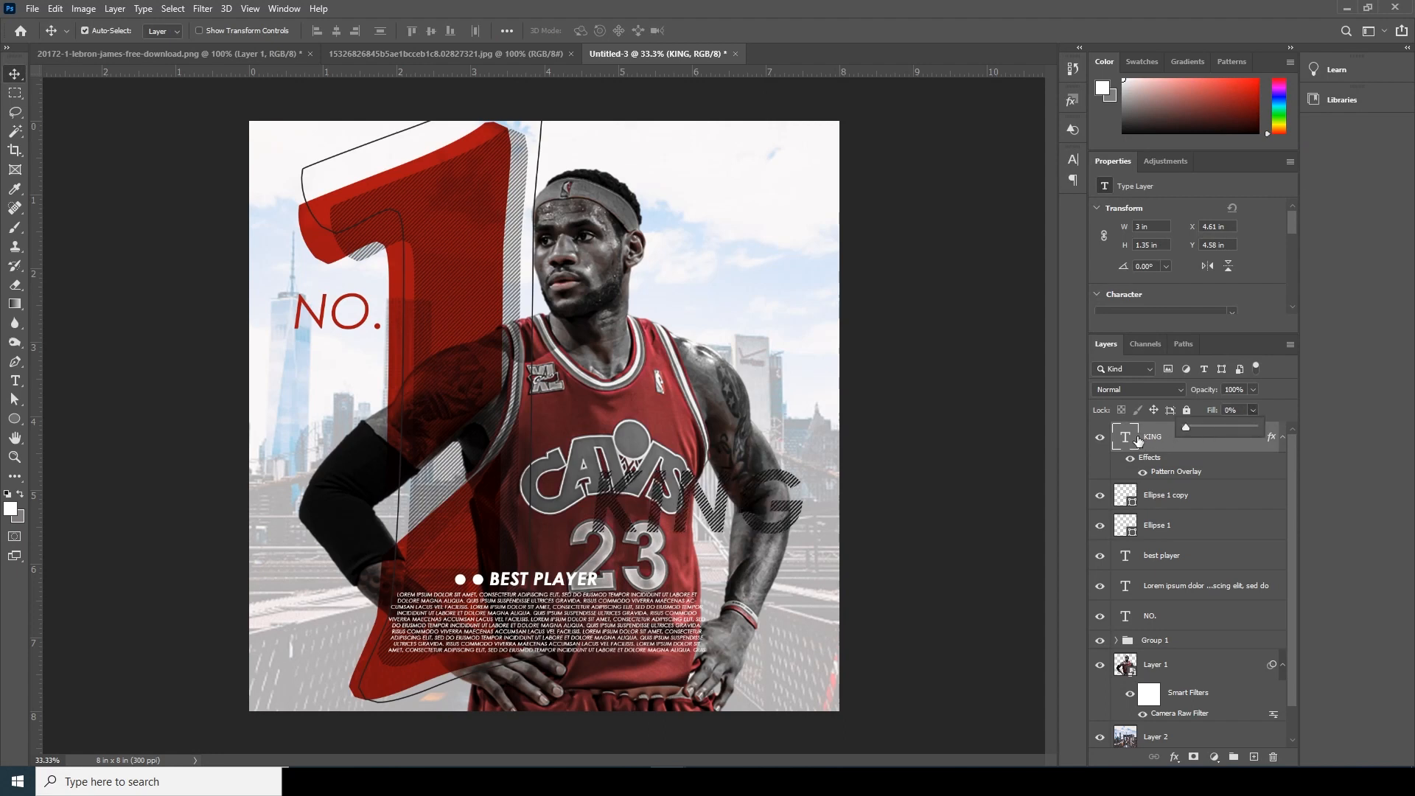
- Duplicate the "KING" layer, hide the copy's Pattern Overlay and set its Fill to 40%
click(1123, 442)
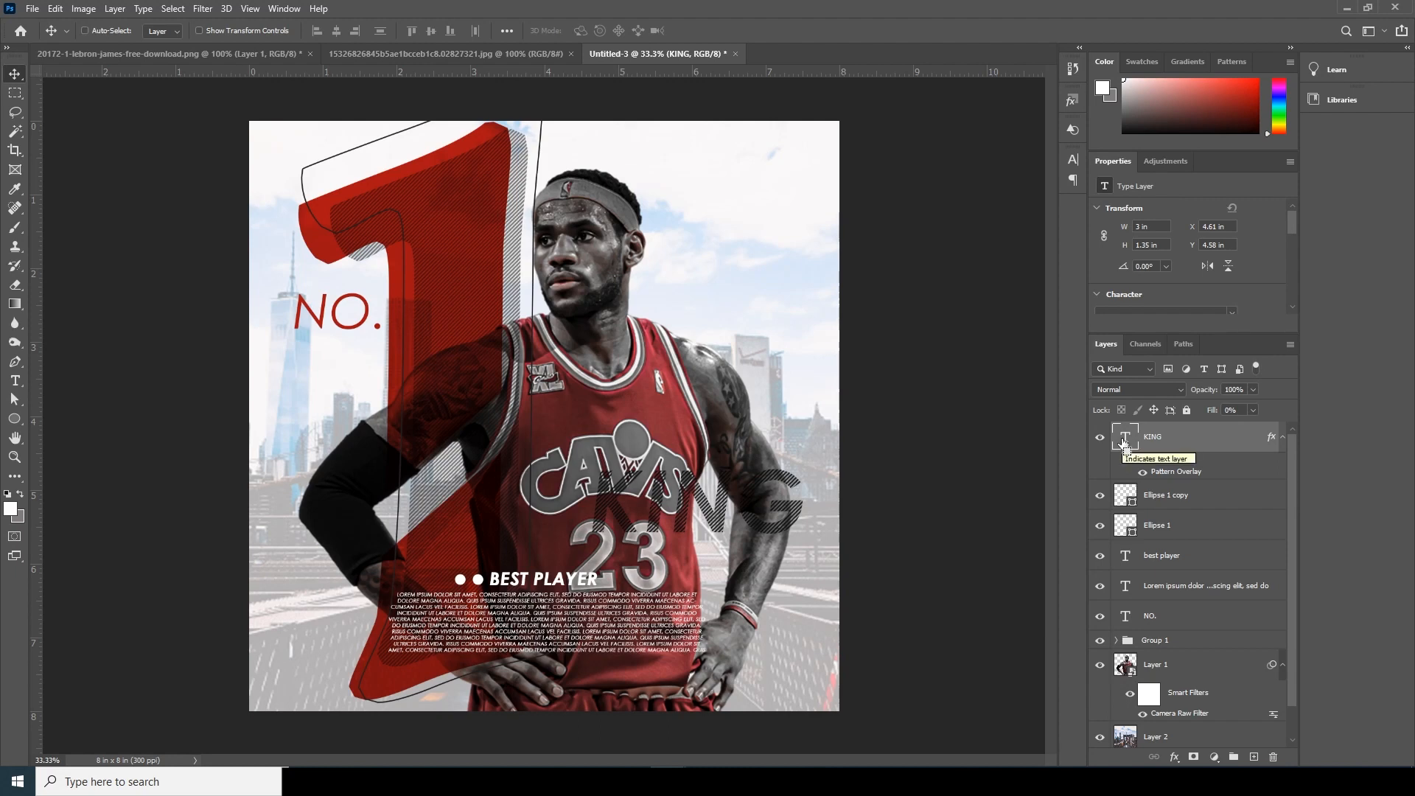
key(ctrl+j)
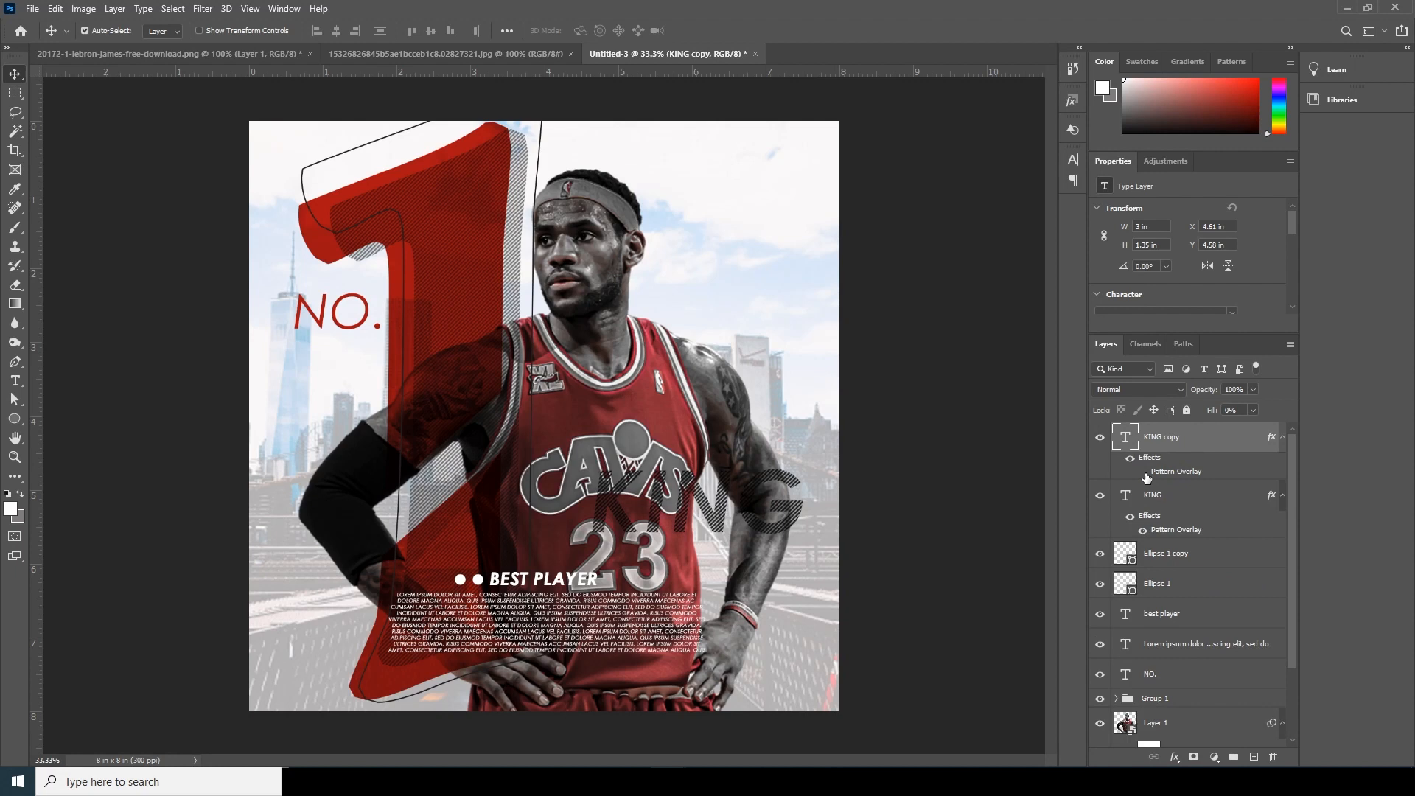
drag(1237, 425, 1247, 425)
- Recolor the copied "KING" text with the red of the large "1", #a20a0b
double_click(1126, 438)
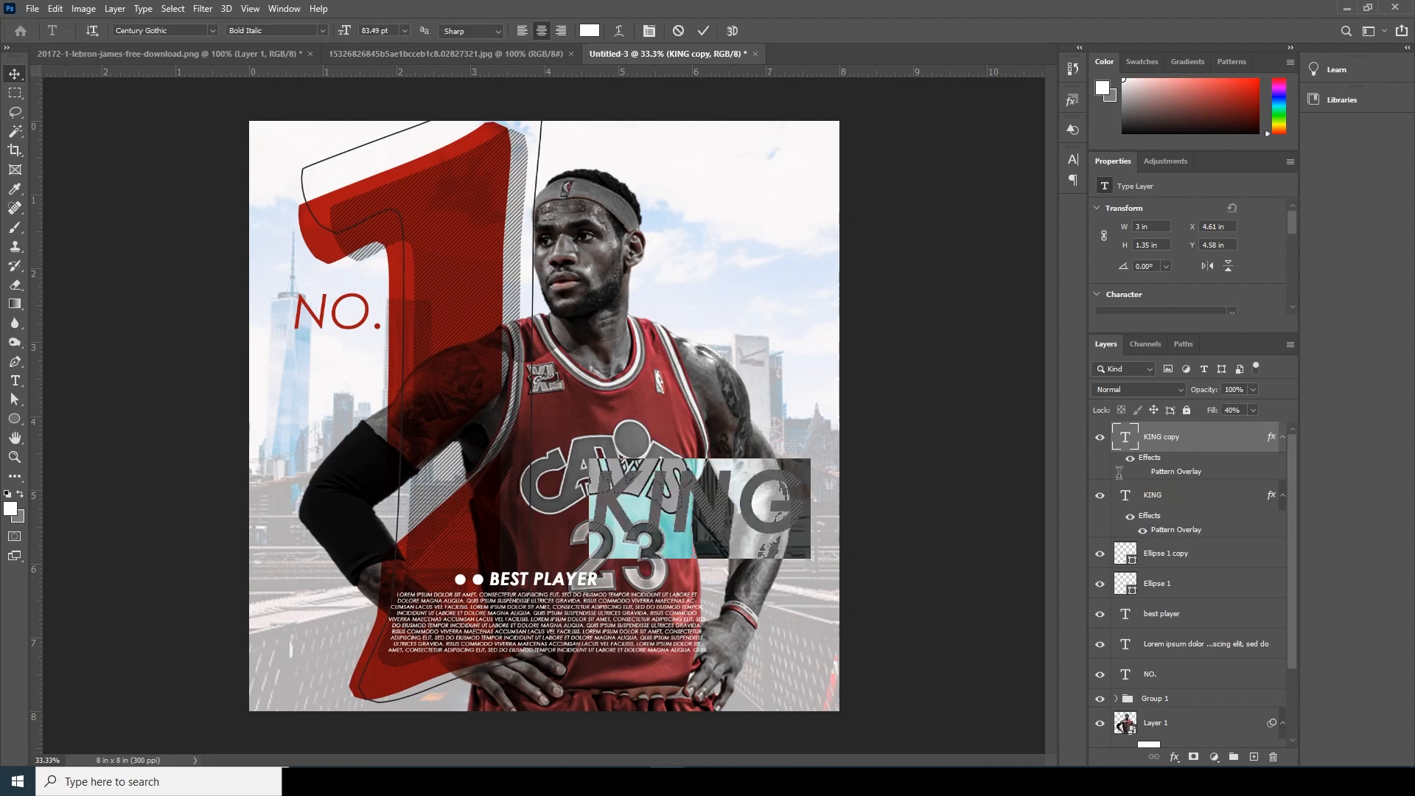
double_click(1134, 438)
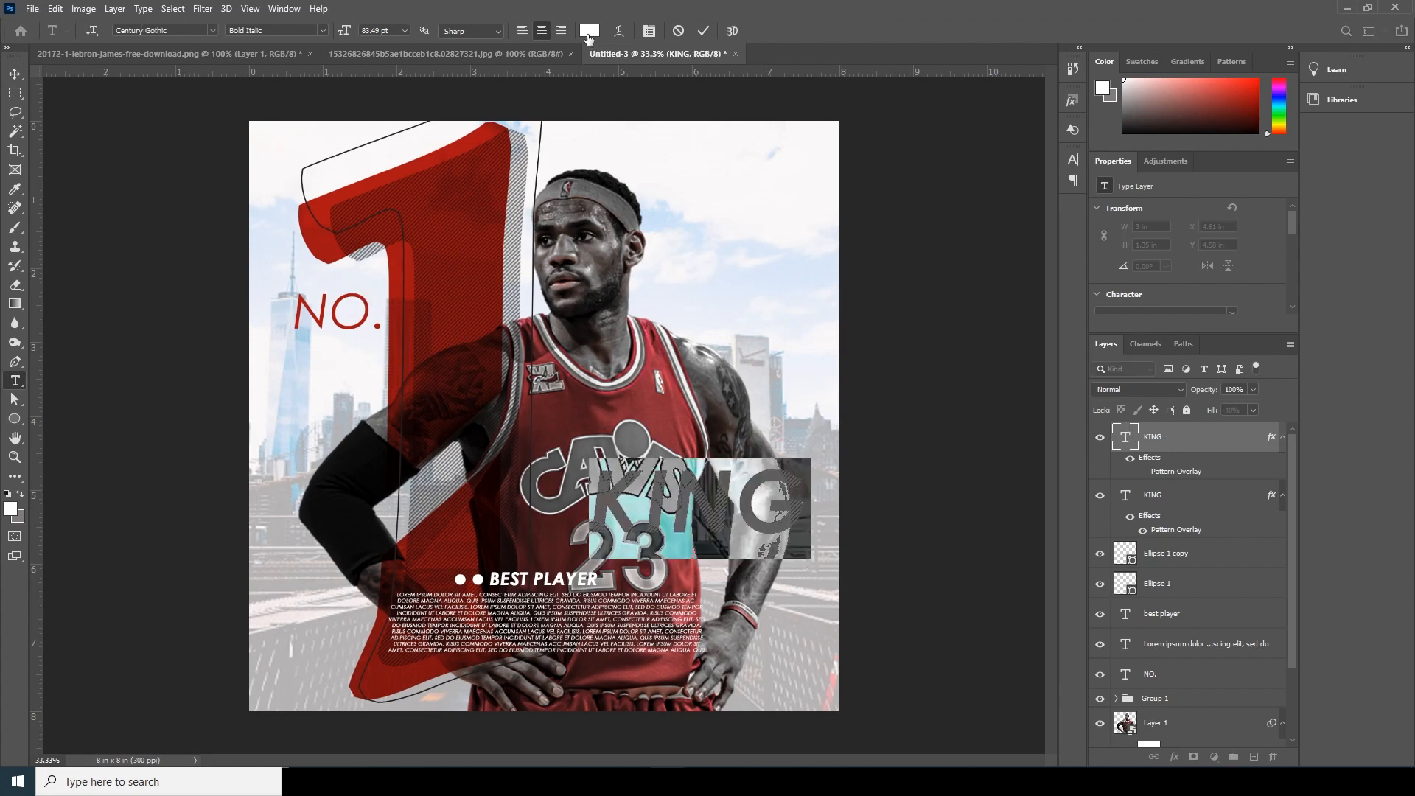
click(588, 35)
click(450, 269)
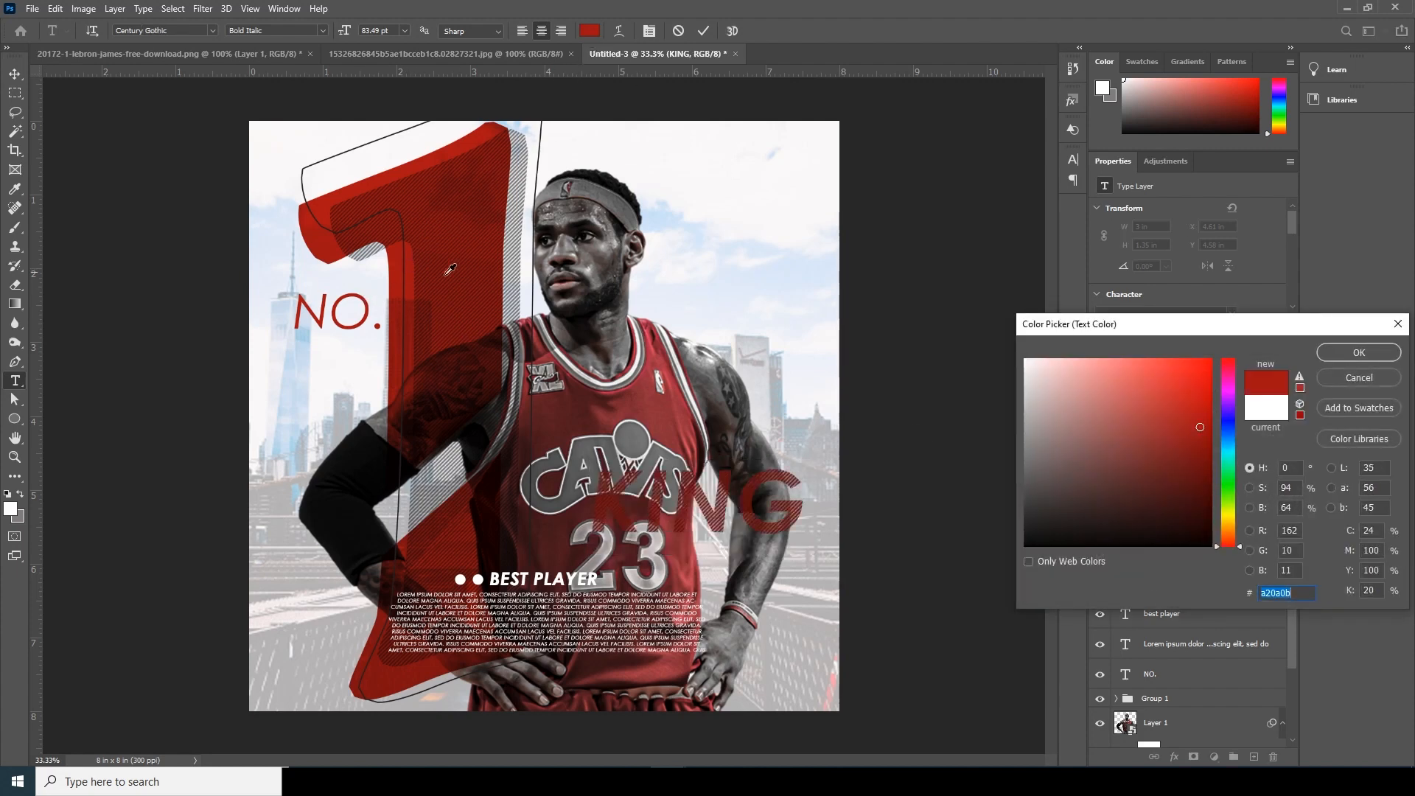
click(1334, 354)
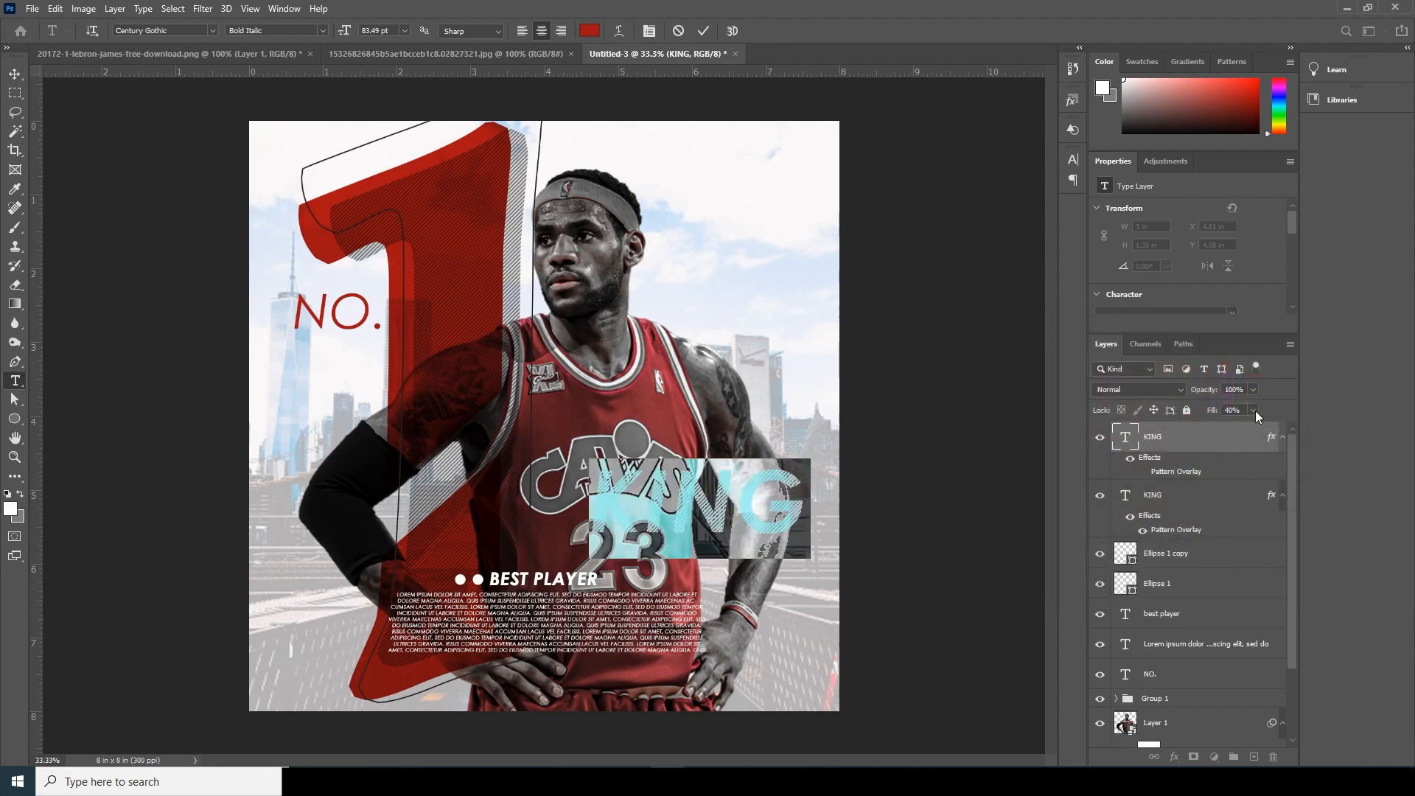
- Raise the "KING" copy's Fill to 100% and move it beneath the striped "KING" layer
click(1255, 411)
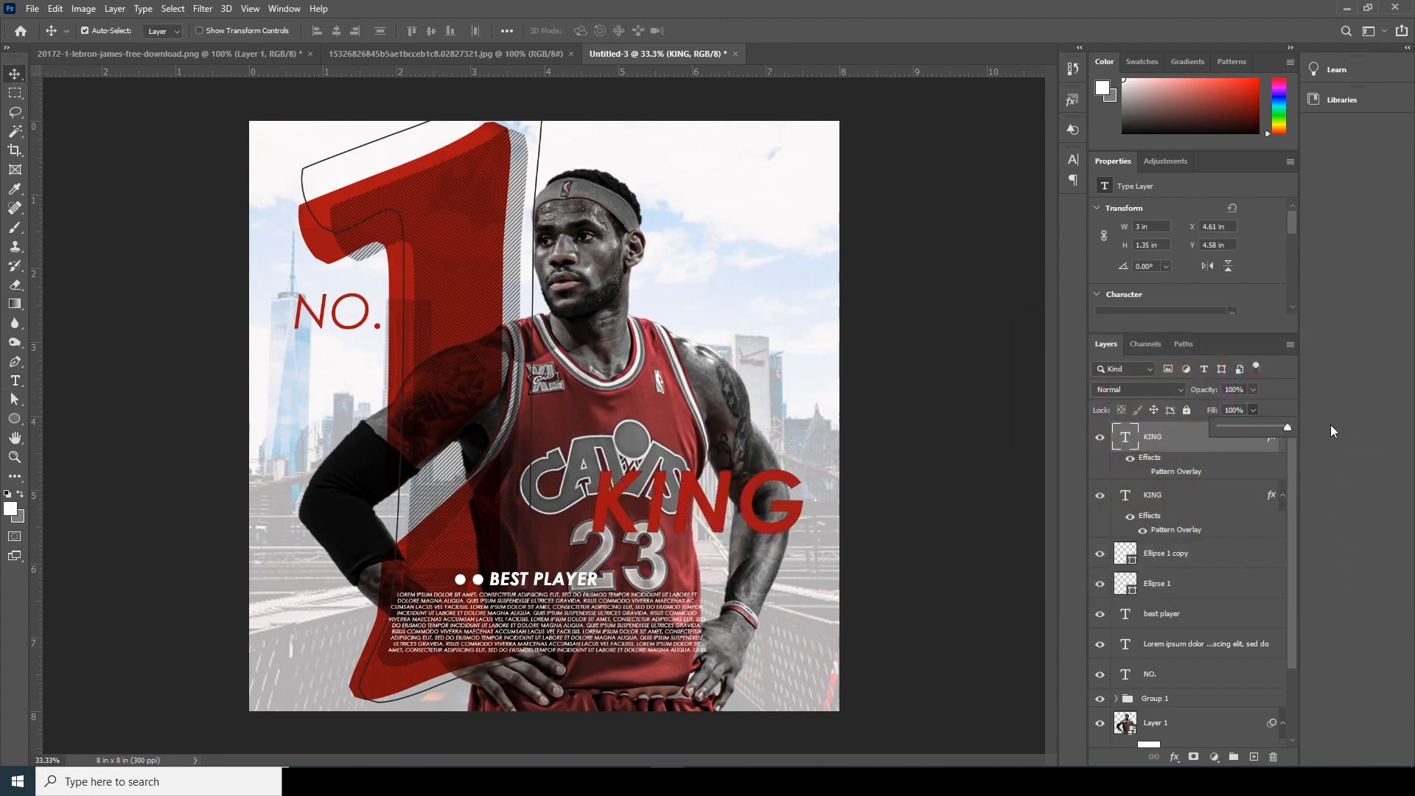
drag(1138, 508, 1141, 517)
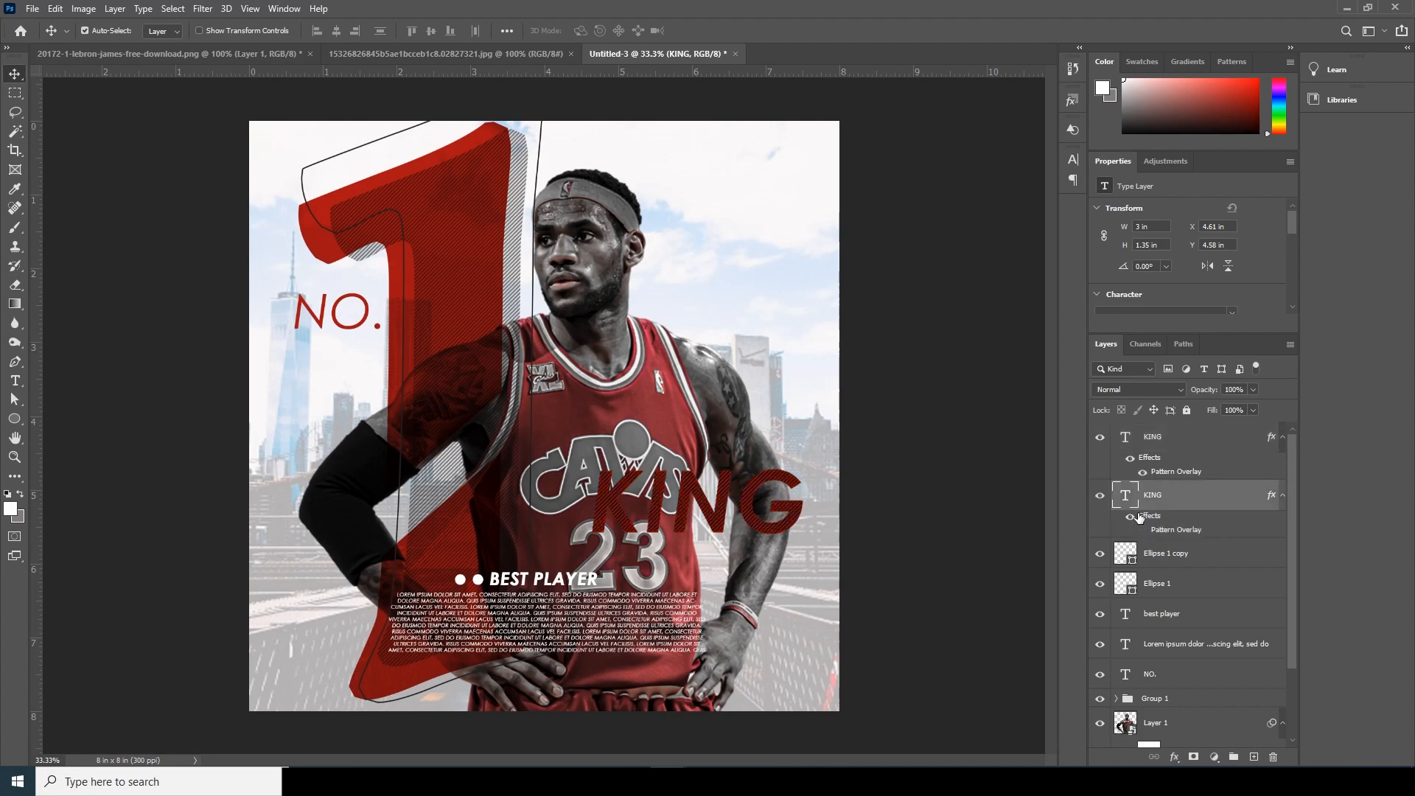
- Recolor the lower "KING" text layer to white, #ffffff
key(ctrl+plus)
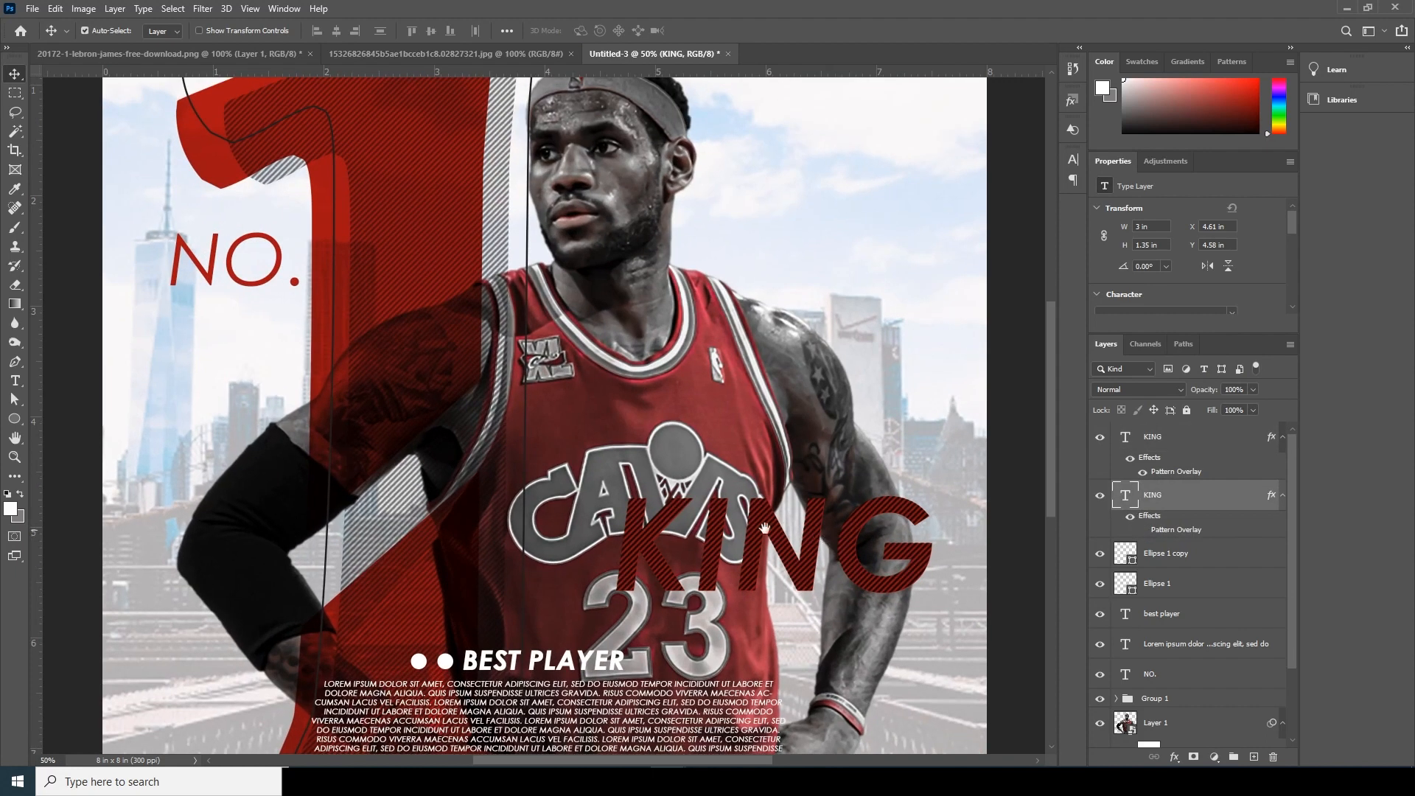
drag(838, 547, 595, 445)
double_click(1125, 495)
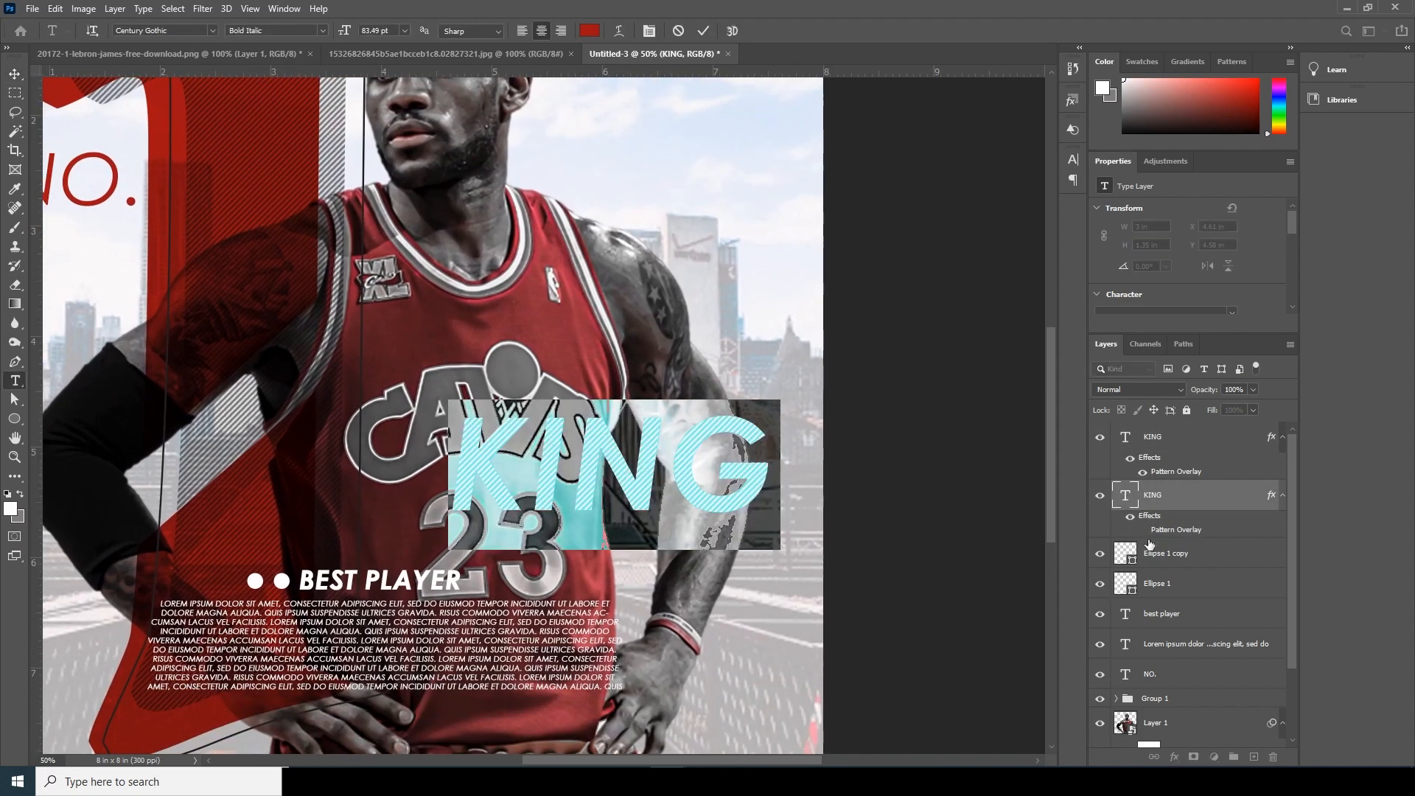
click(590, 33)
text(ffffff)
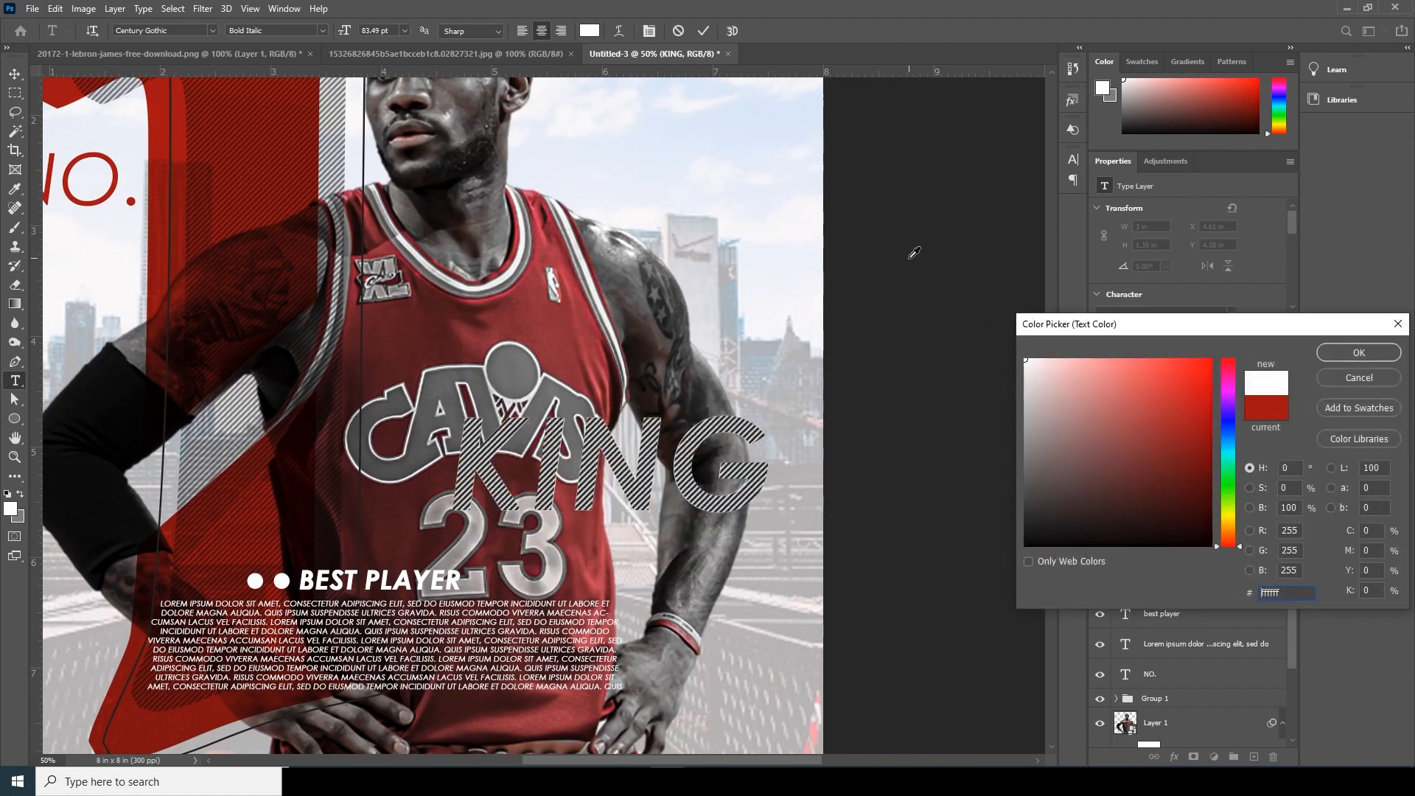
click(1359, 353)
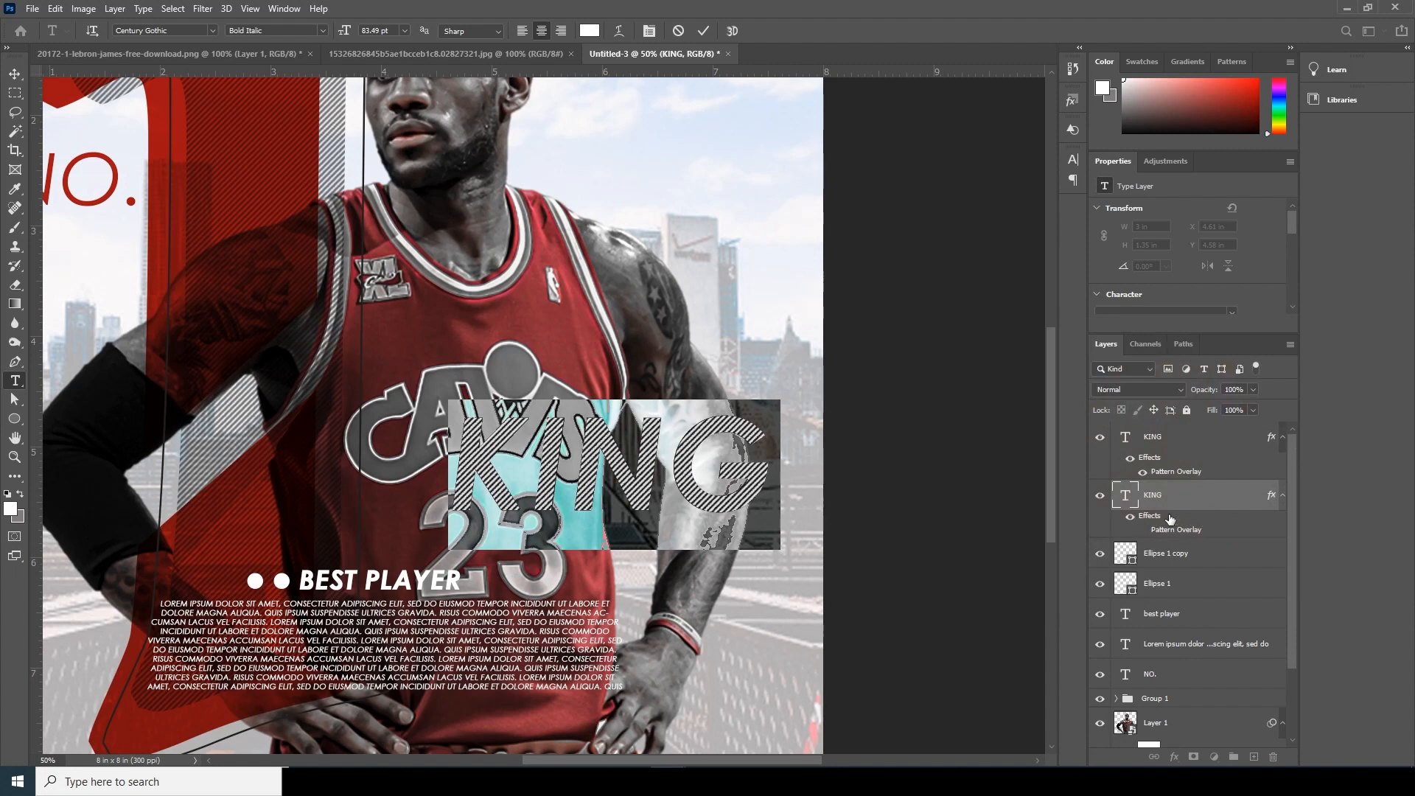
key(ctrl+Return)
key(v)
- Scale the white "KING" to about 3.14 × 1.48 in and center it behind the stripes at X 4.55 in, Y 4.51 in
key(ctrl+t)
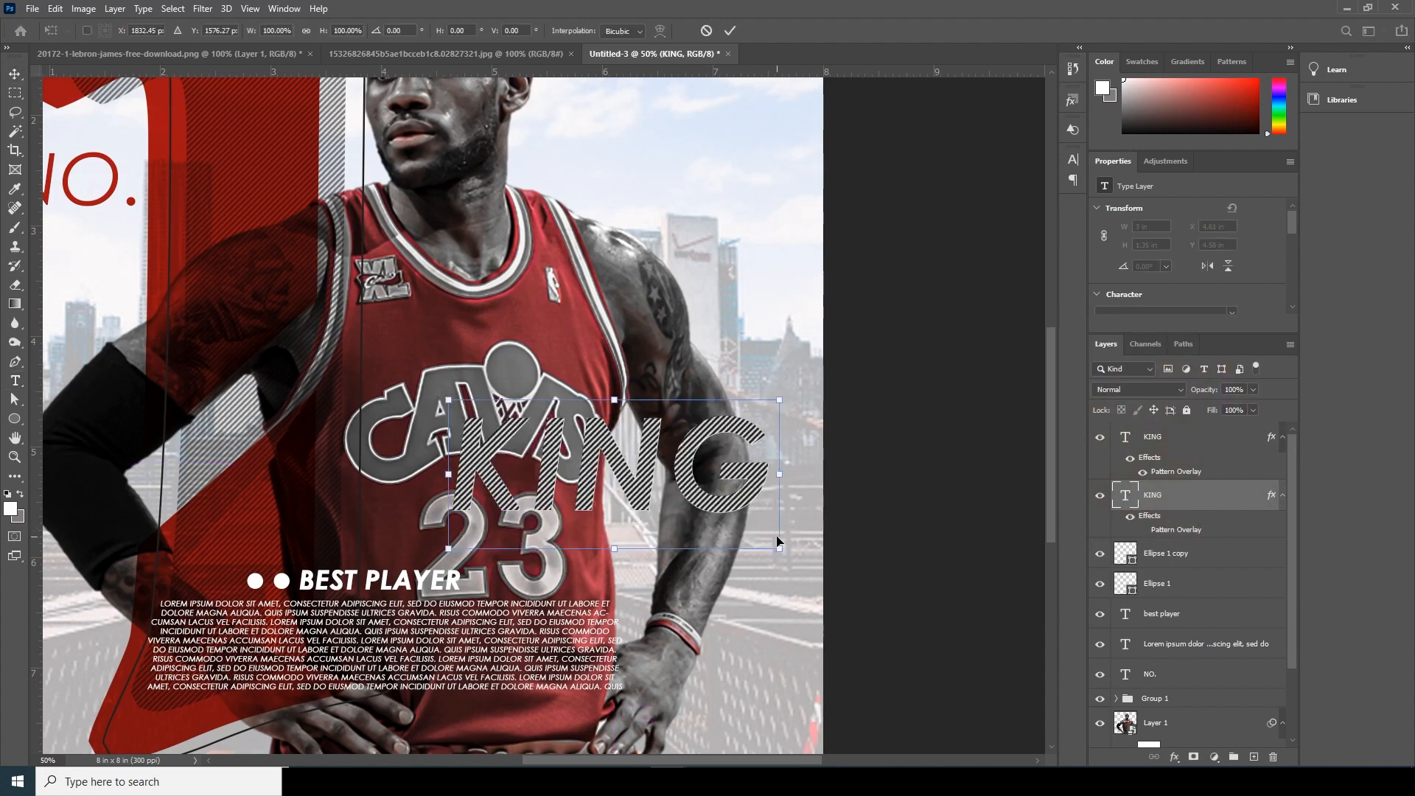
drag(780, 550, 796, 554)
key(Left)
key(Left)
key(Left)
key(Left)
key(Left)
key(Left)
key(Left)
key(Left)
key(Left)
key(Left)
key(Left)
key(Left)
key(Left)
key(Left)
key(Left)
key(Left)
key(Left)
key(Left)
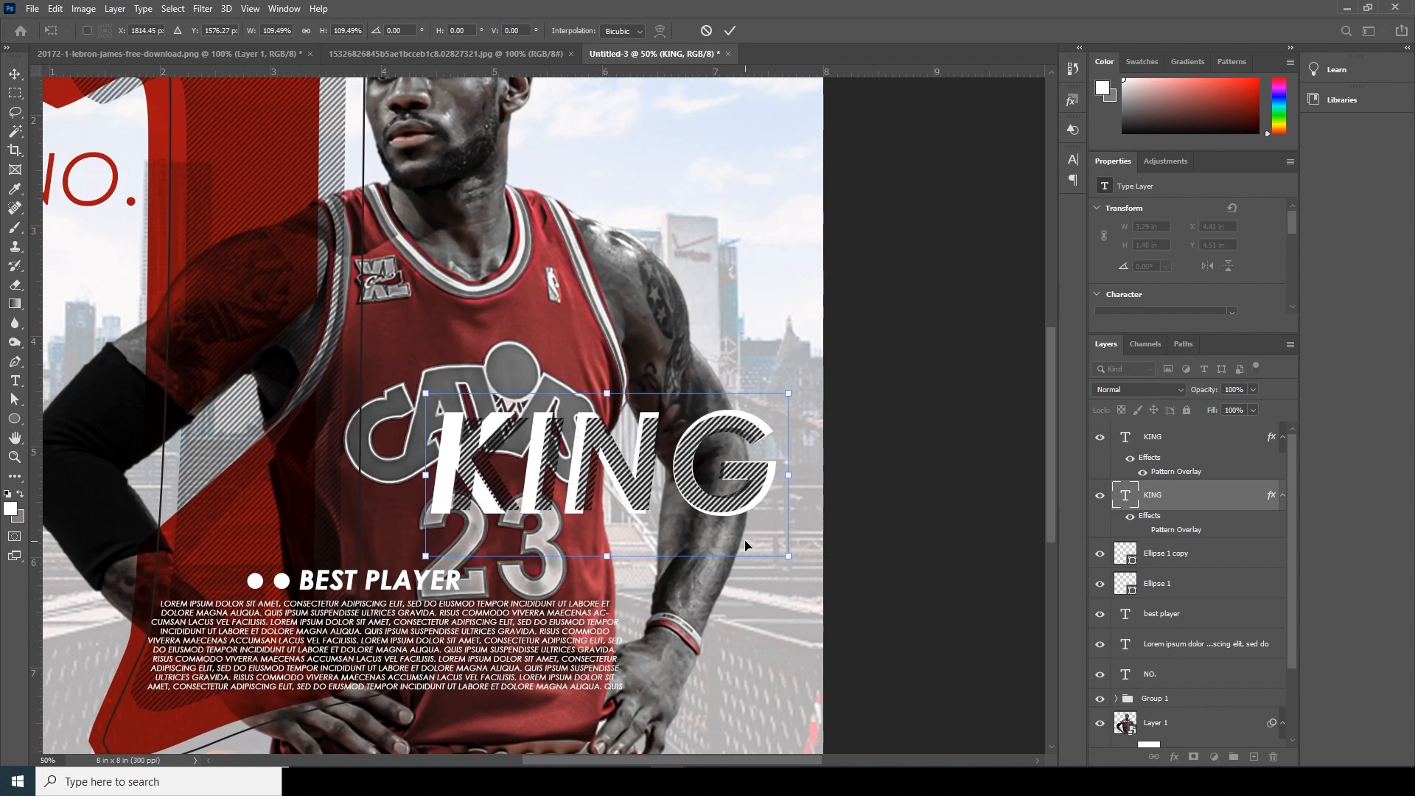
drag(418, 469, 433, 472)
key(Return)
- Lower the striped "KING" layer's Pattern Overlay opacity to about 46%
key(ctrl+minus)
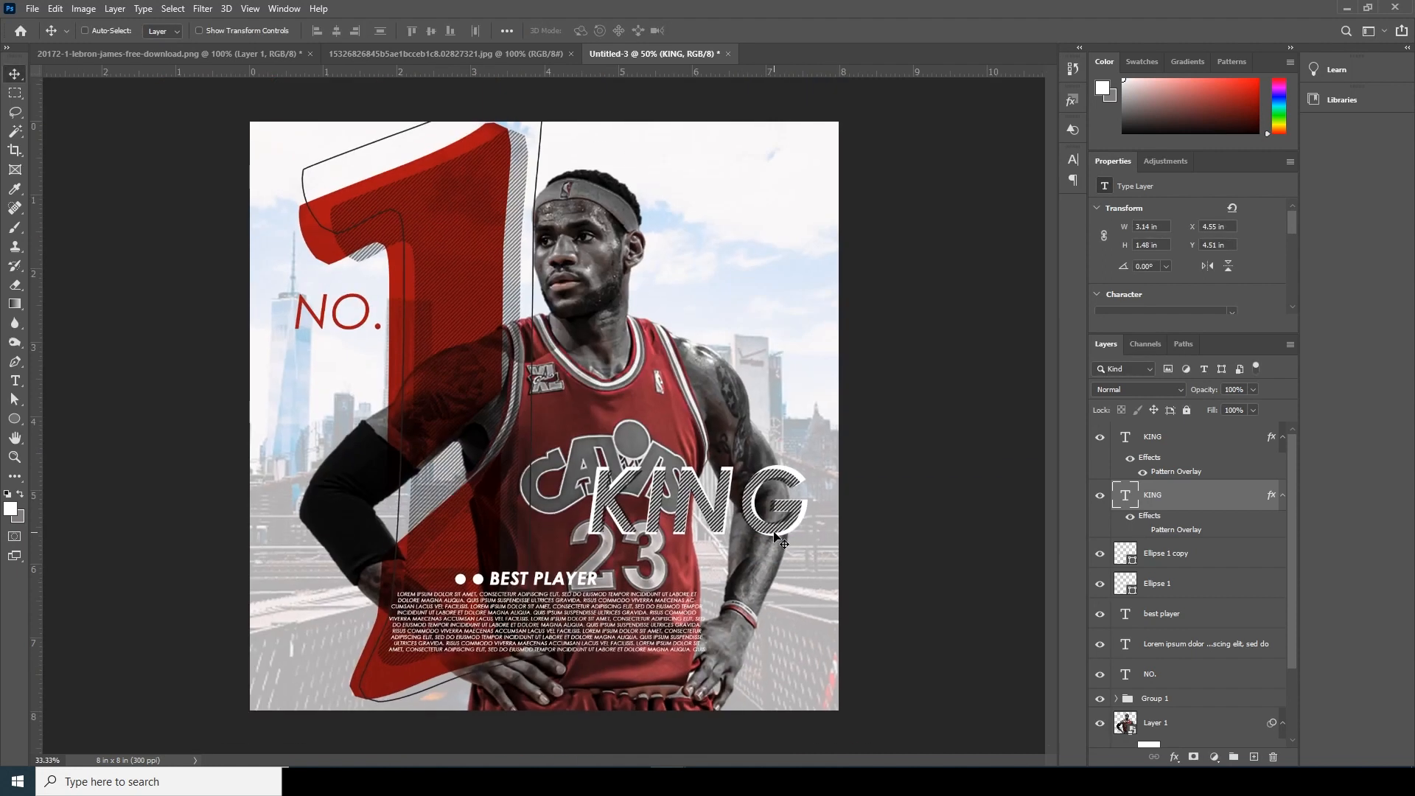
key(ctrl+minus)
key(ctrl+minus)
key(ctrl+plus)
key(ctrl+plus)
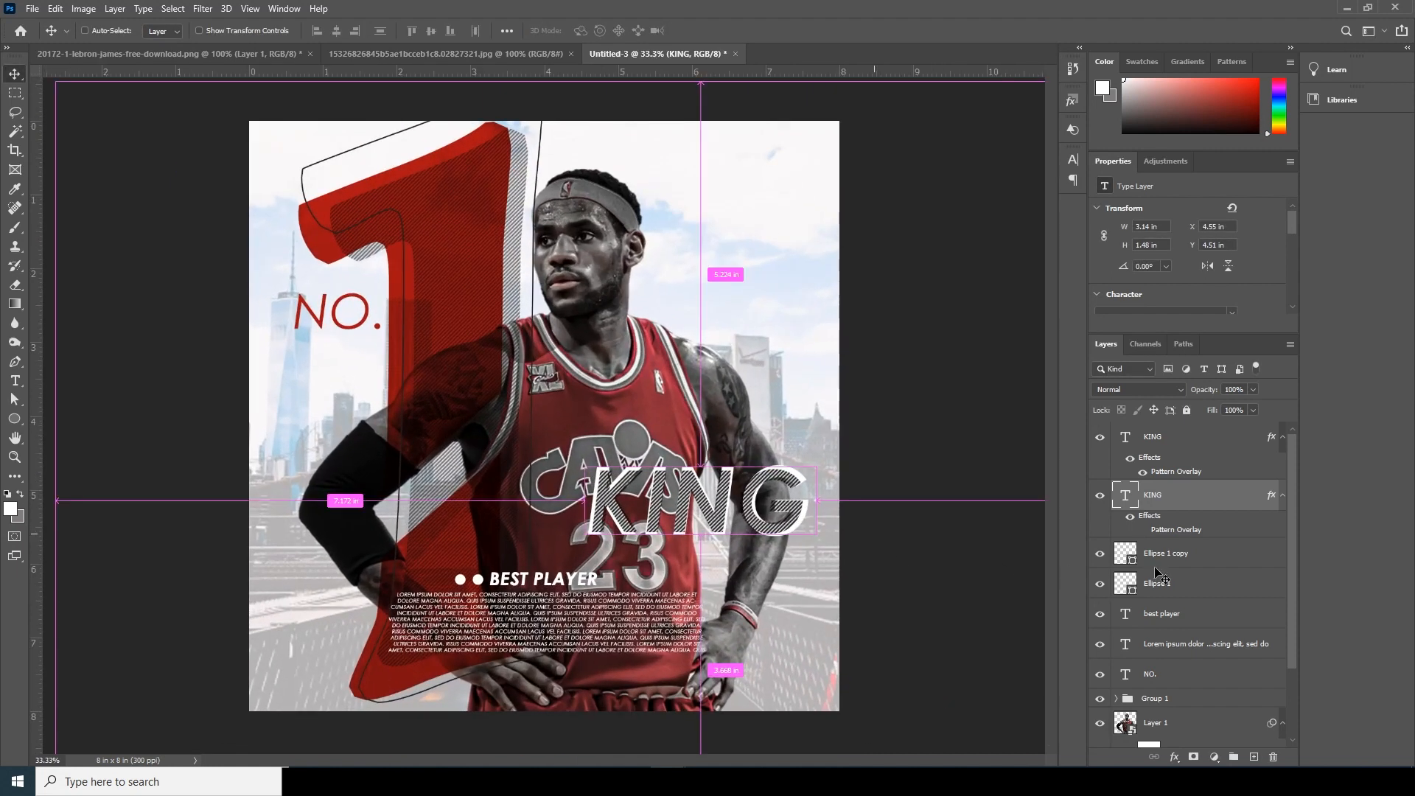
click(1161, 440)
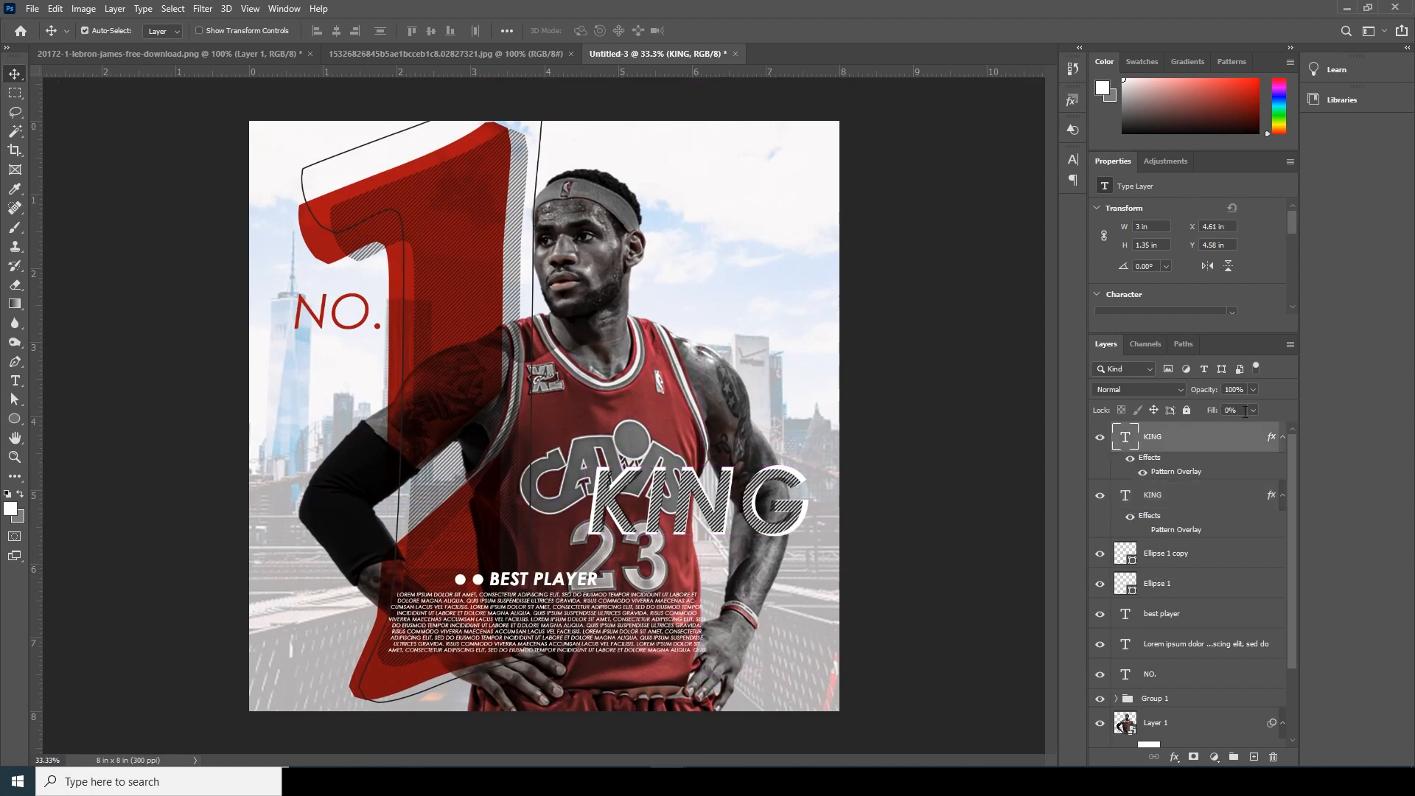
double_click(1177, 475)
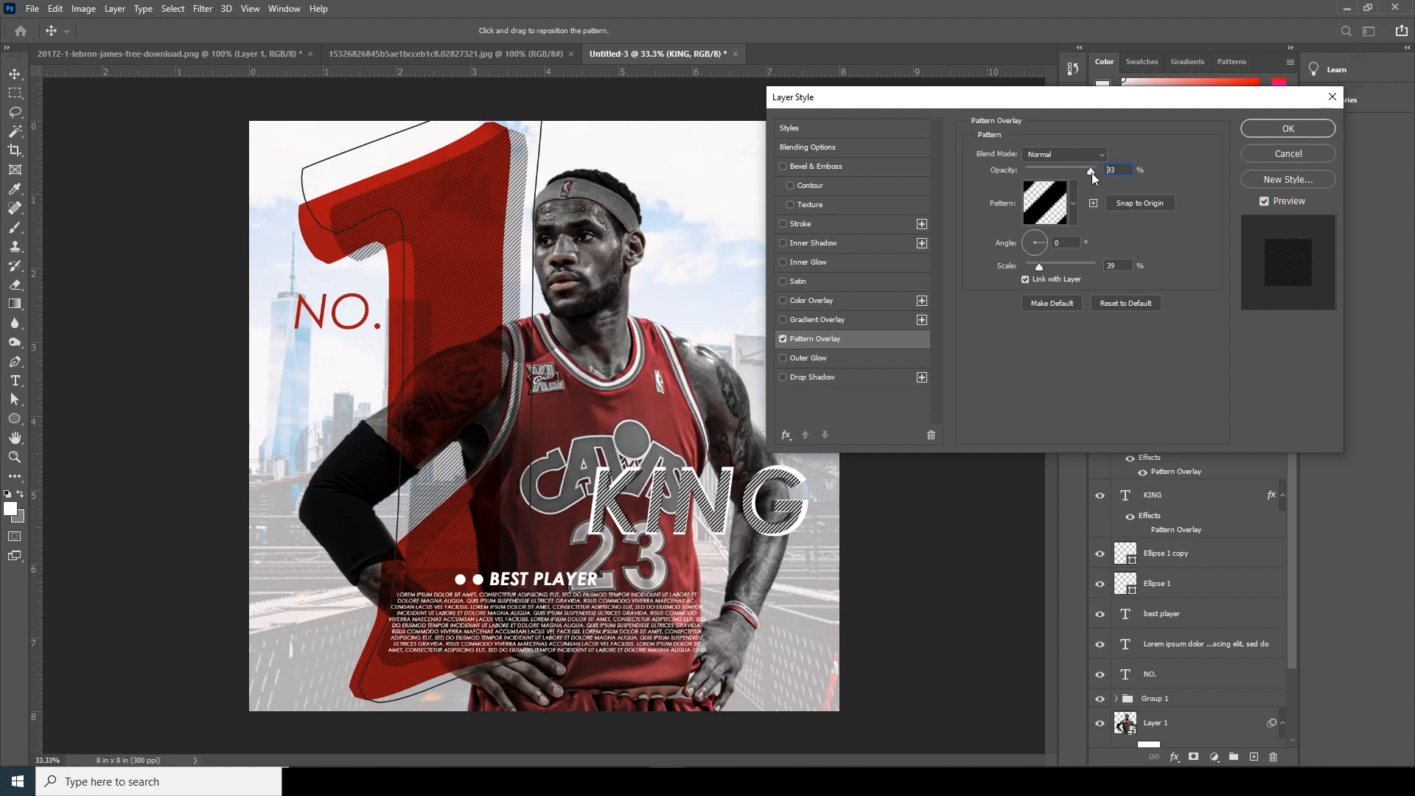
drag(1091, 173, 1063, 174)
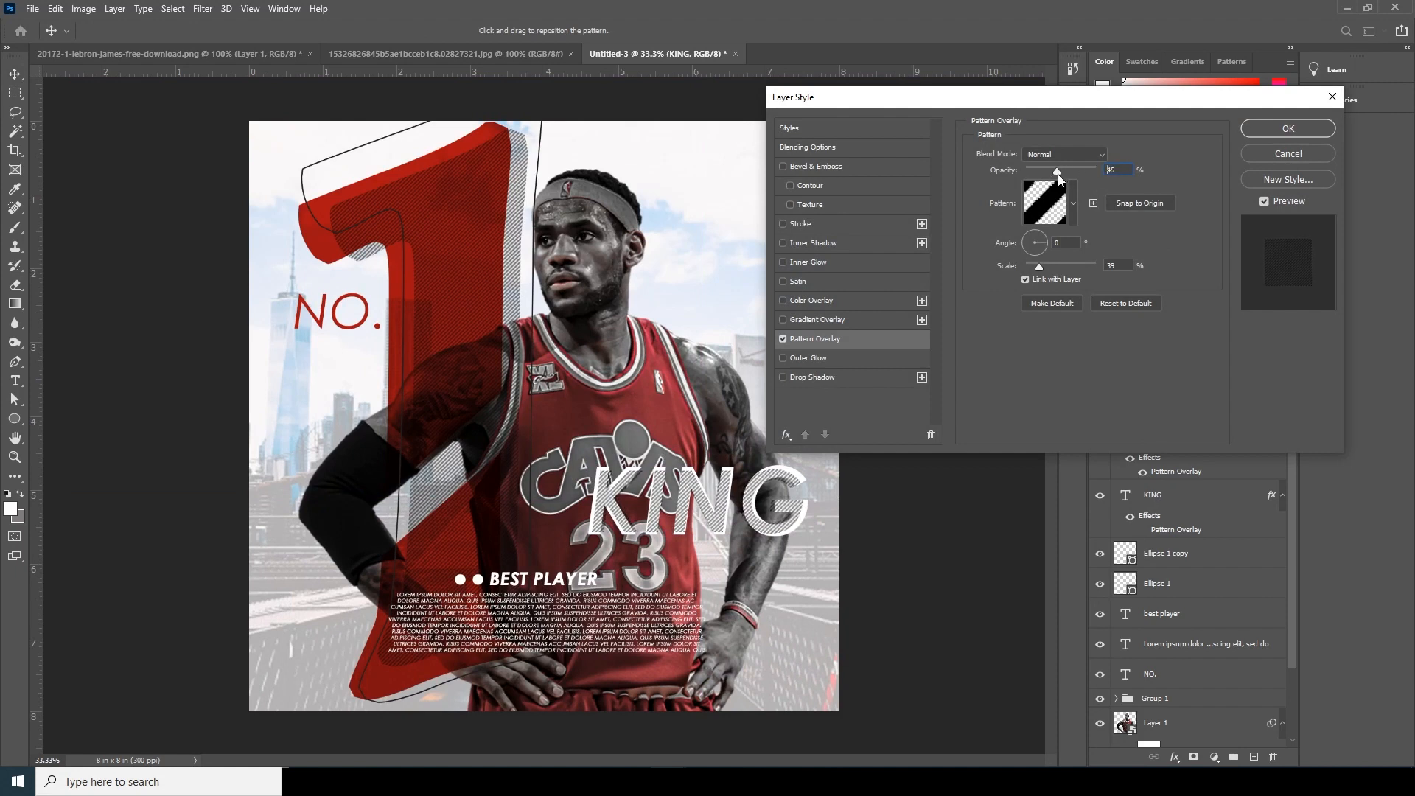
click(1313, 131)
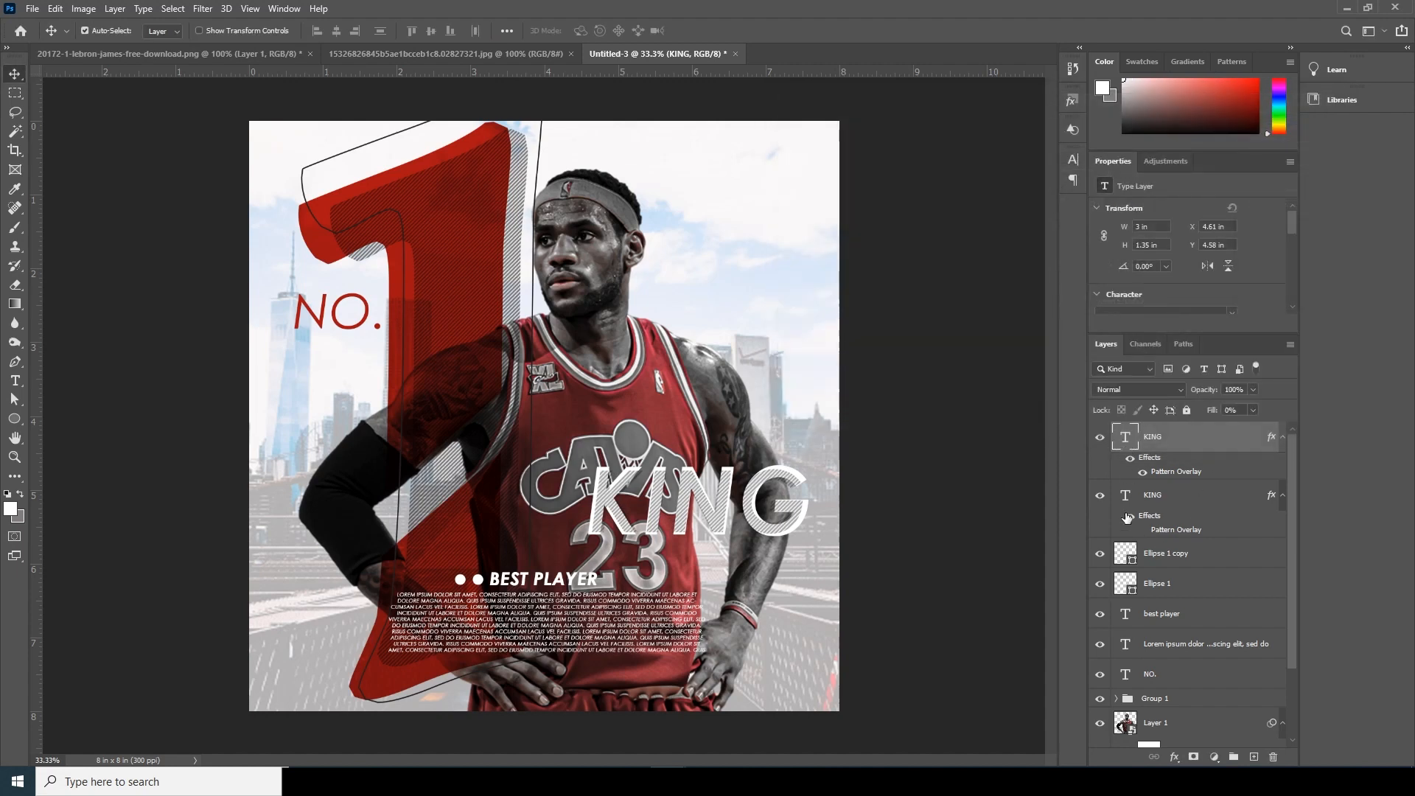
- Duplicate the white "KING" layer and give the copy a 3 px outside Stroke in dark gray
click(1127, 506)
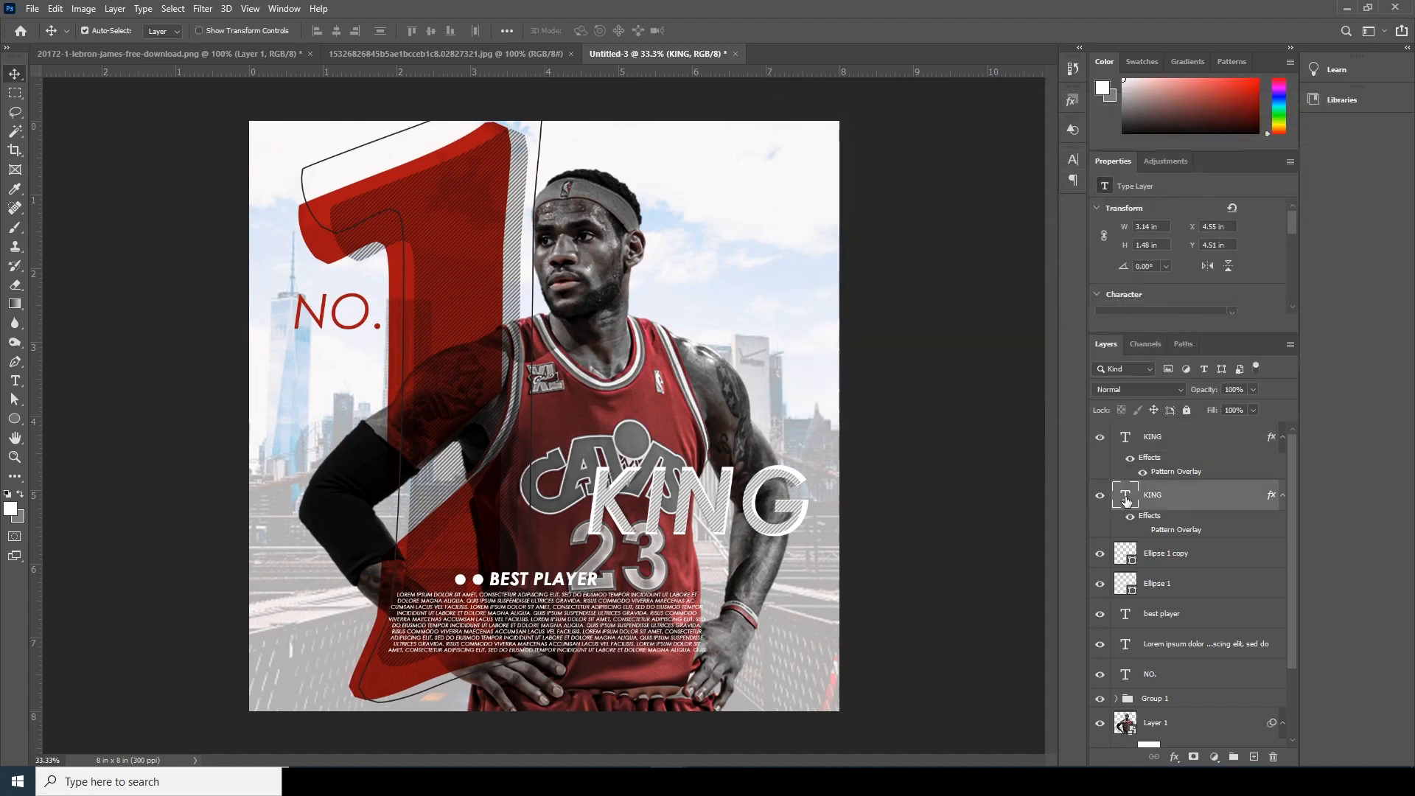
key(ctrl+j)
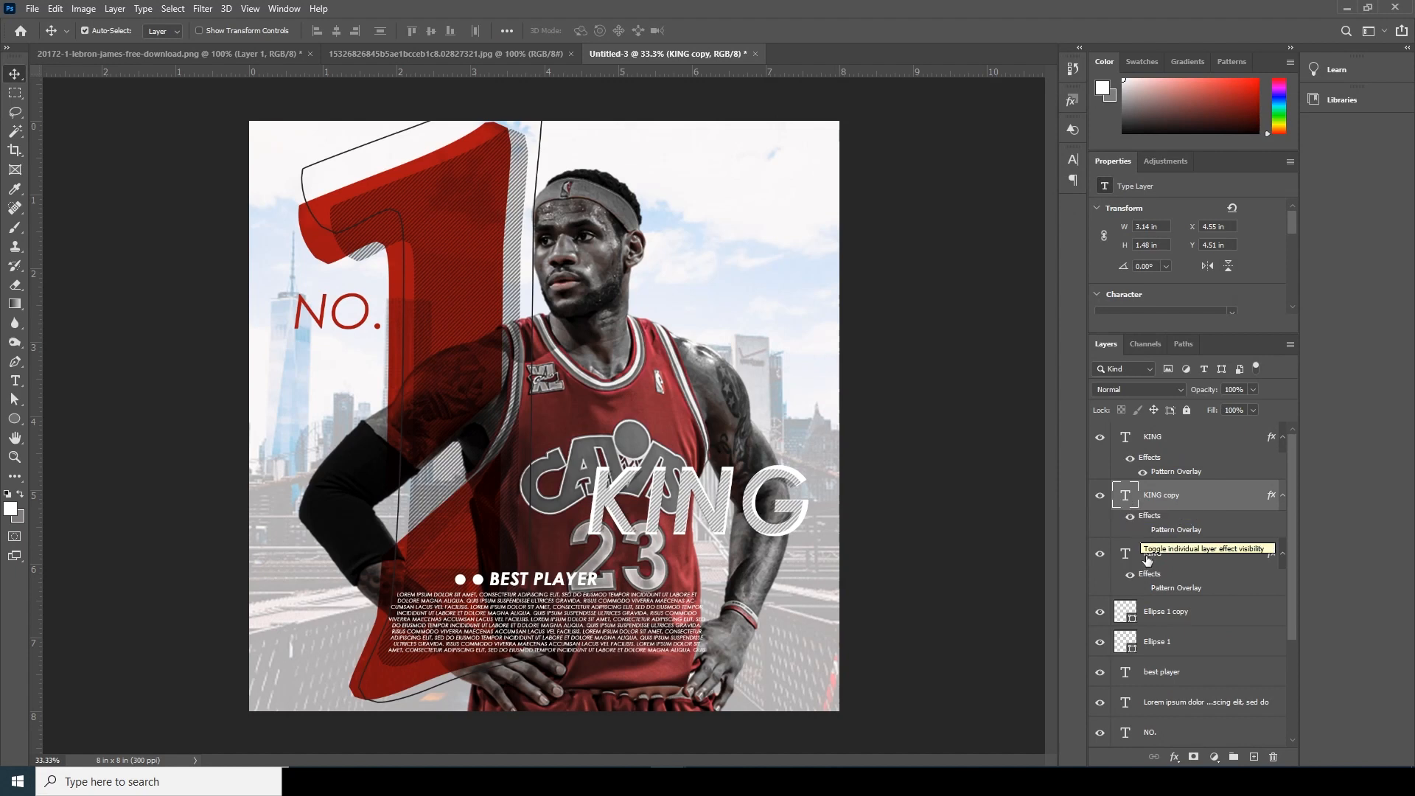
click(1174, 759)
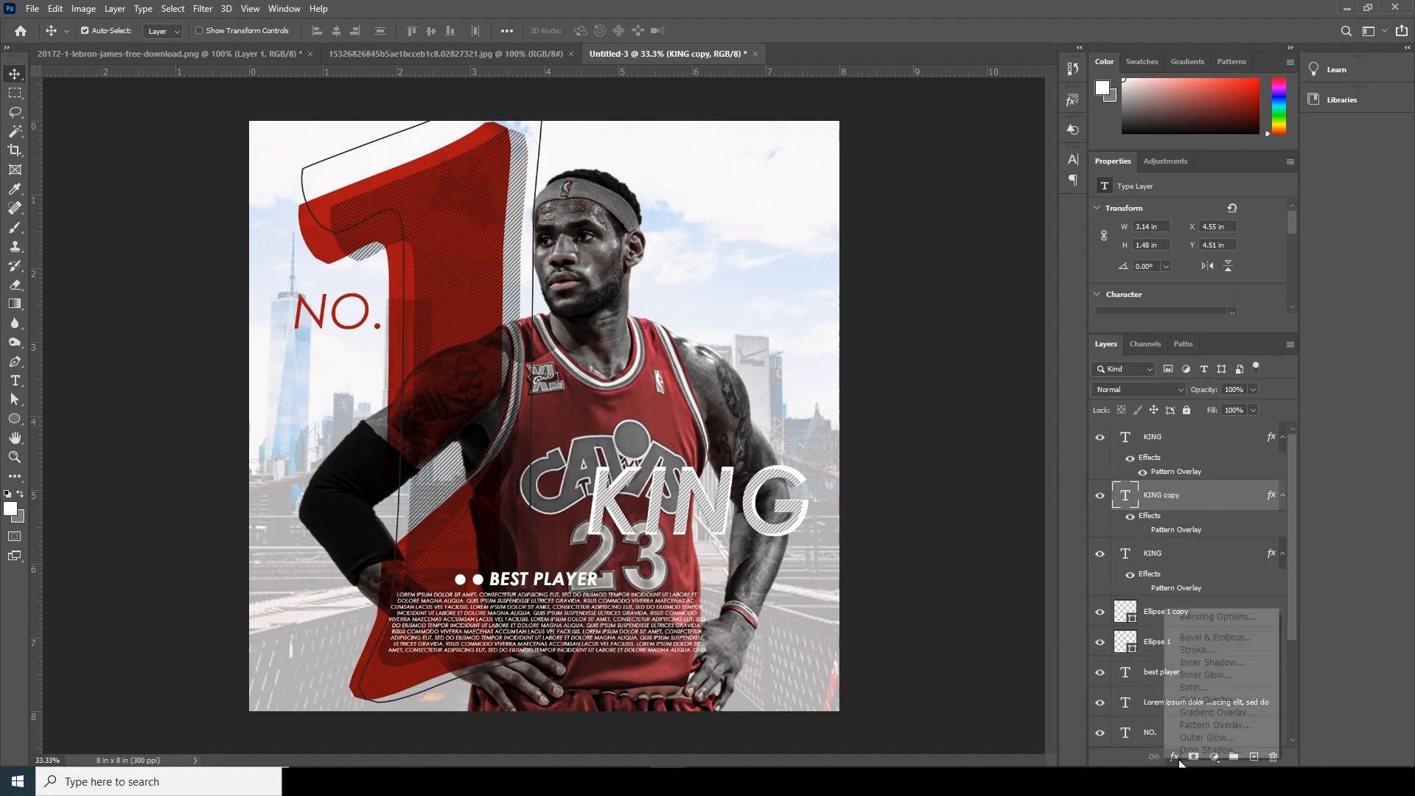
click(1196, 652)
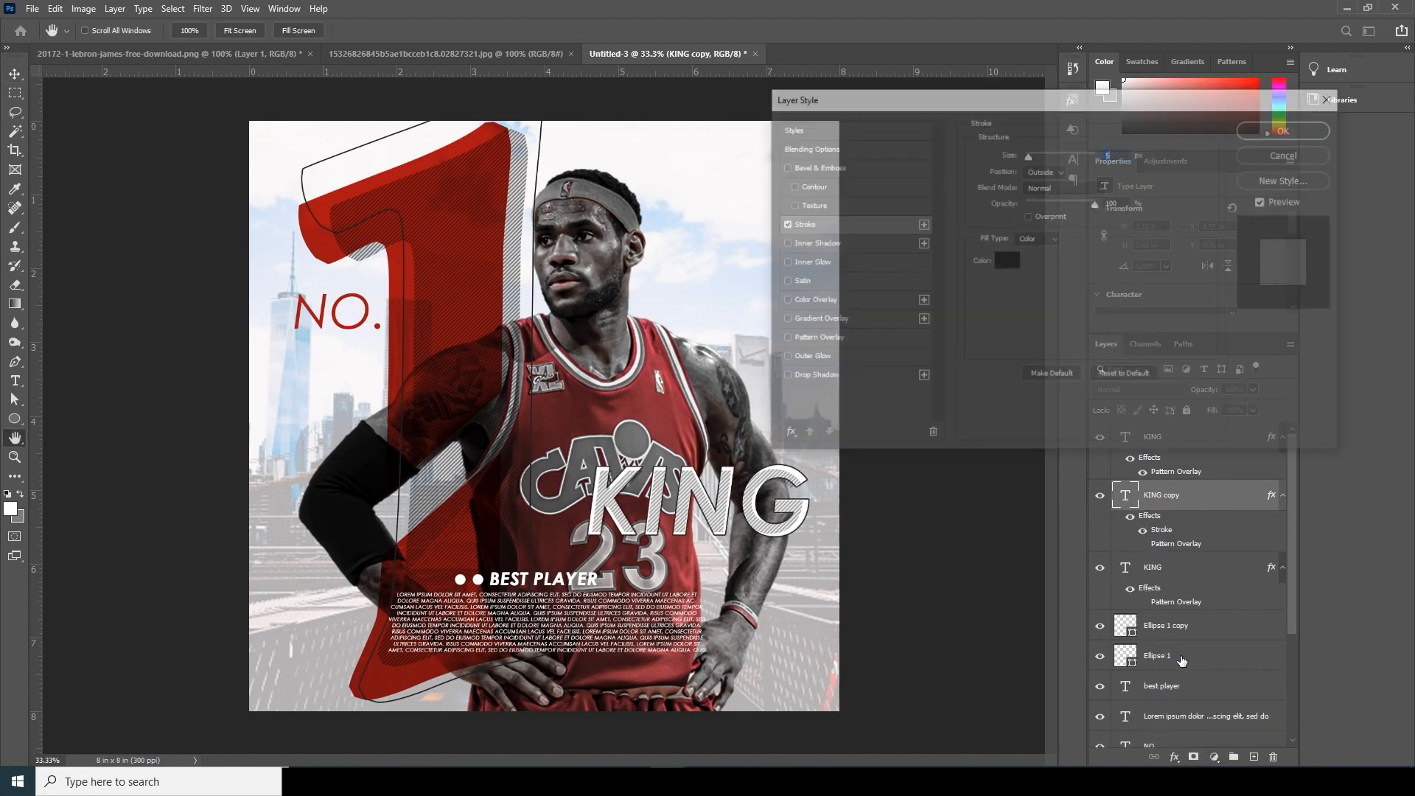
drag(1028, 160, 1028, 157)
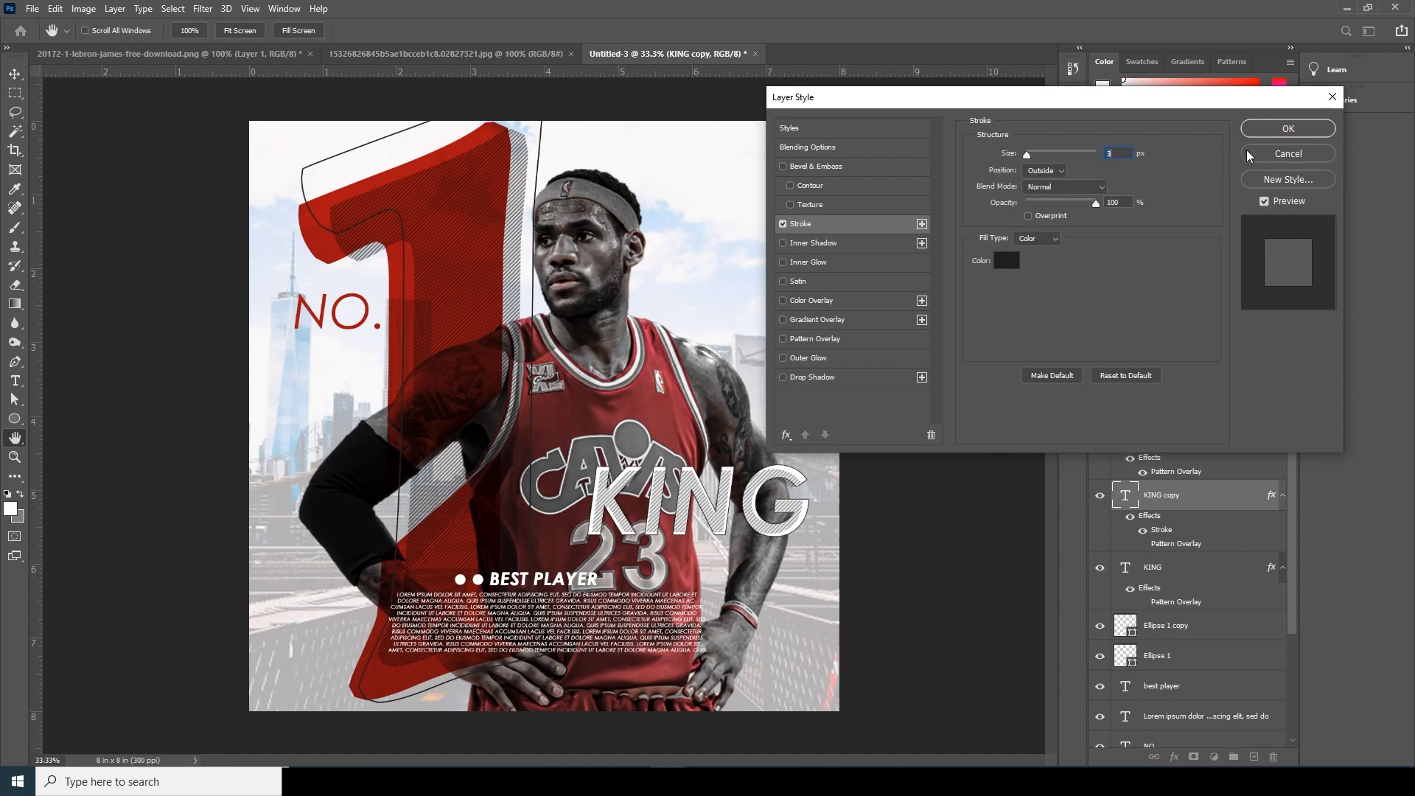
click(1255, 130)
- Scale the stroked "KING" copy to about 3.49 × 1.64 in and set its Fill to 0%
key(ctrl+t)
drag(817, 564, 830, 572)
key(Return)
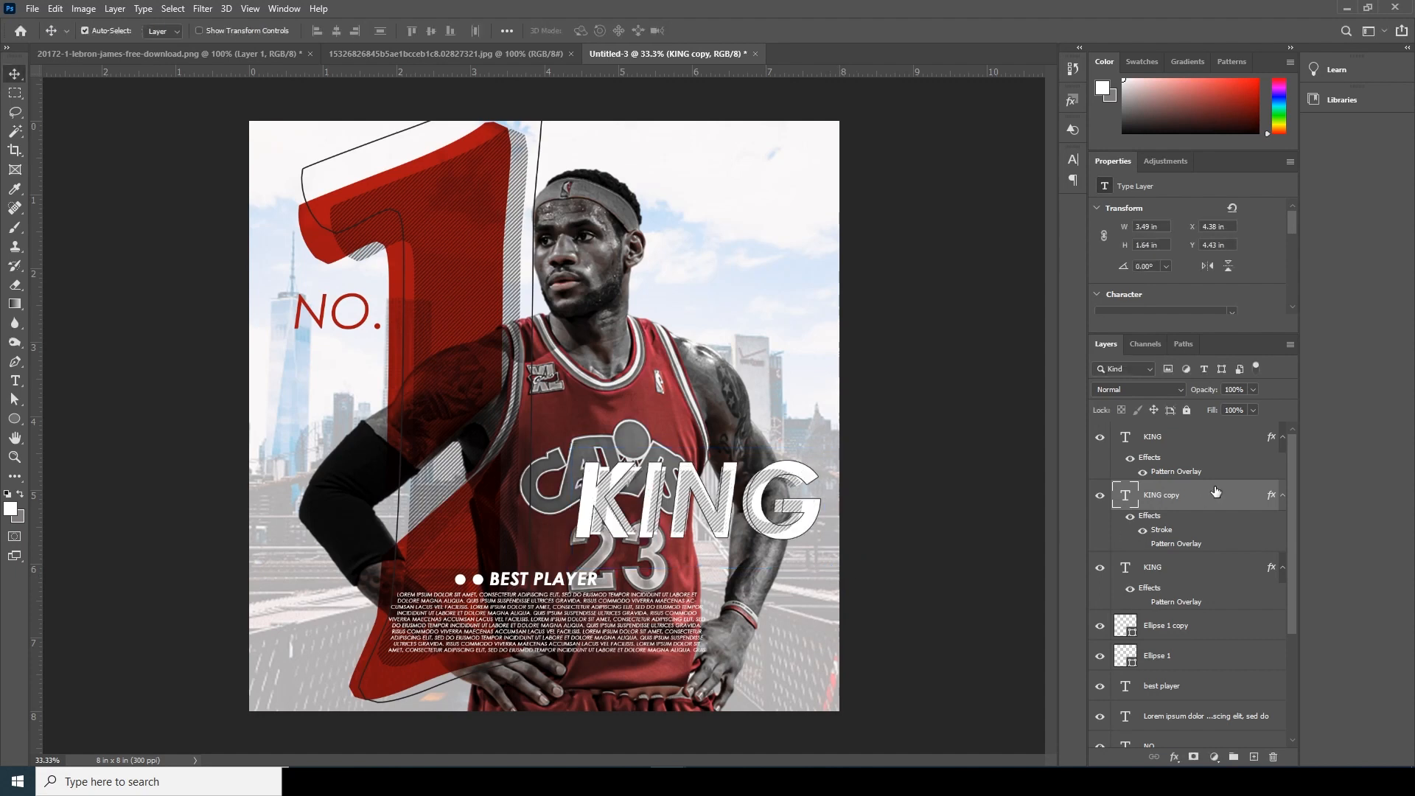
drag(1254, 410, 1175, 435)
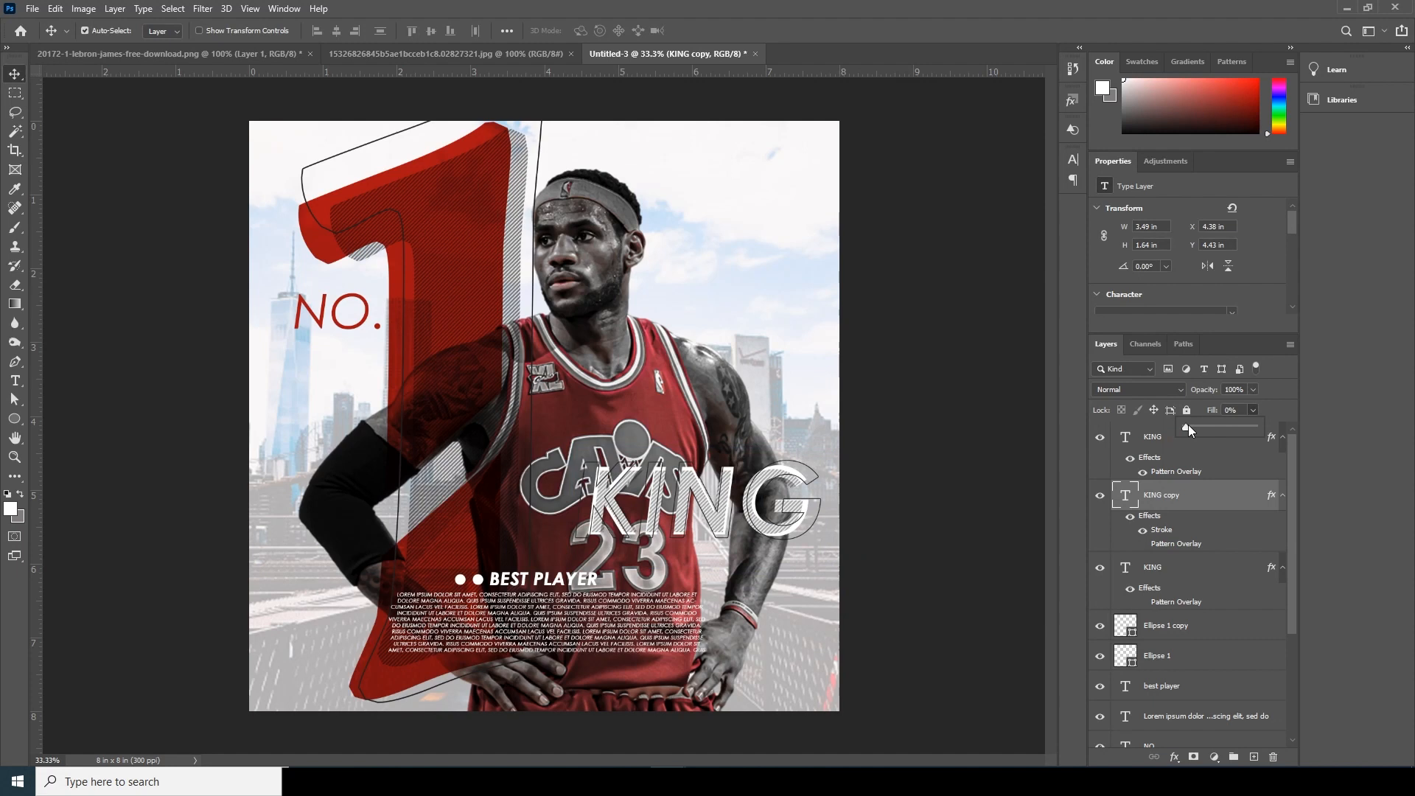
- Nudge the outlined "KING" copy right to X 4.41 in and deselect it
click(13, 75)
key(Right)
key(Right)
key(Right)
key(Right)
key(Right)
key(Right)
key(Right)
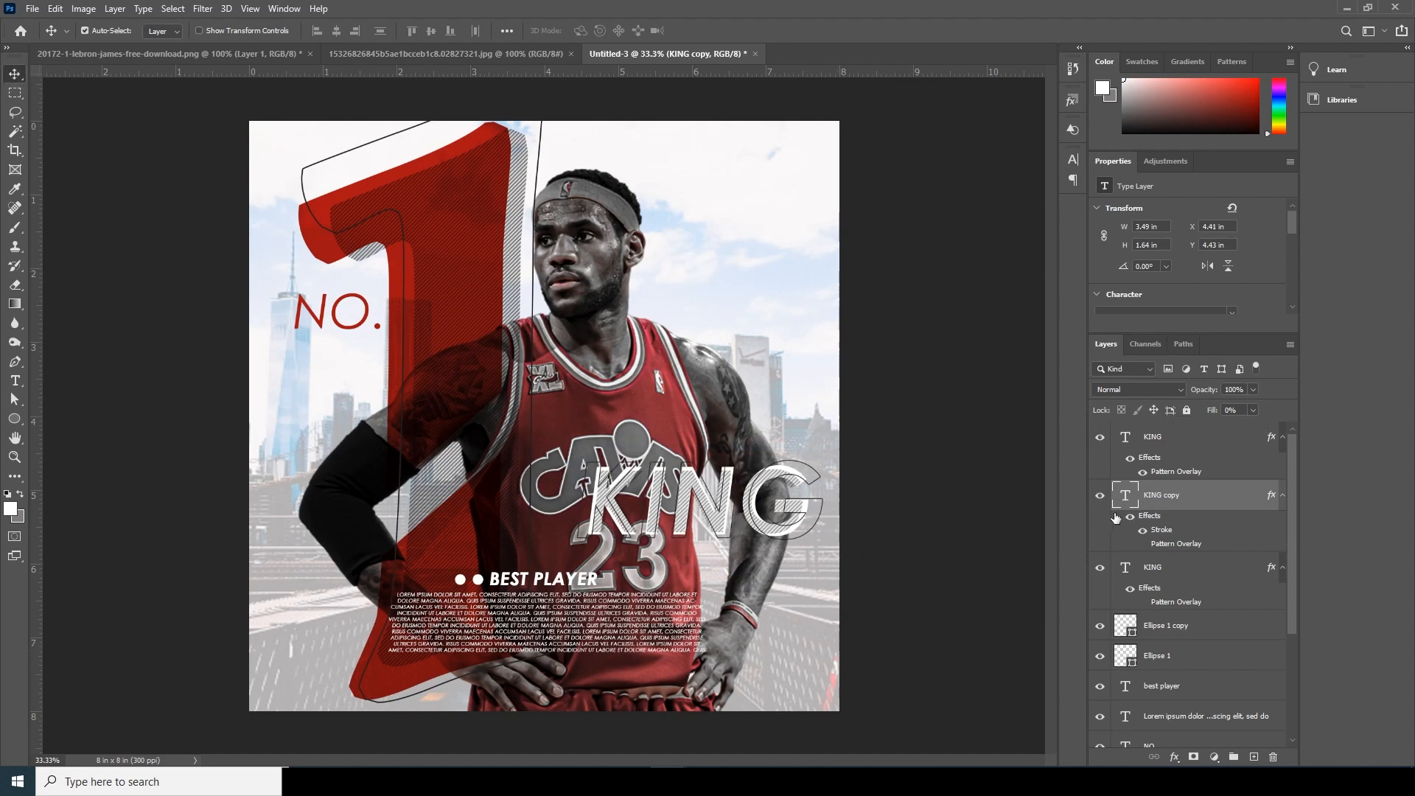
mouse_move(1130, 503)
mouse_down()
mouse_move(1135, 600)
mouse_move(1135, 485)
mouse_up()
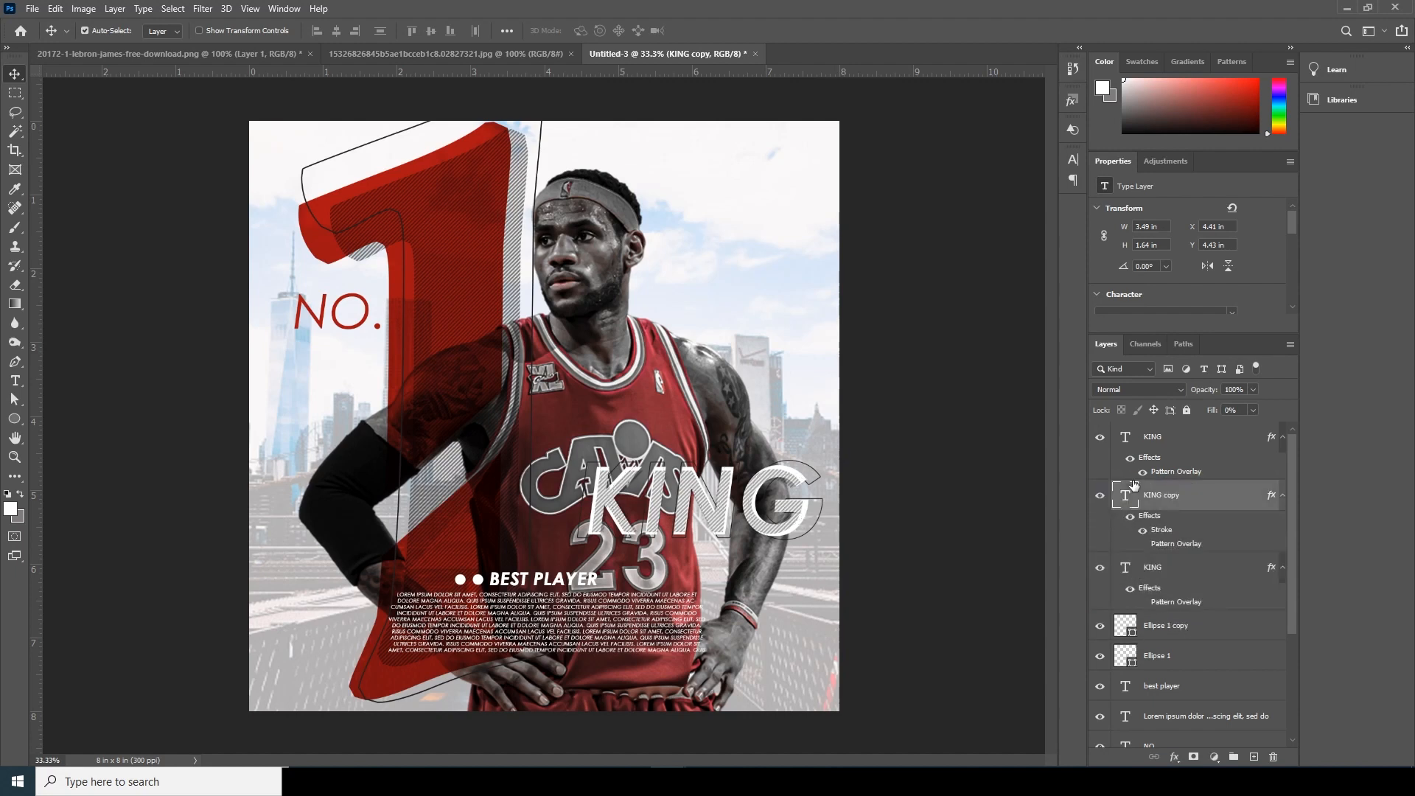
click(892, 563)
- Add a new layer directly above the skyline layer and choose the "windy explosion" brush at 1989 px
key(ctrl+minus)
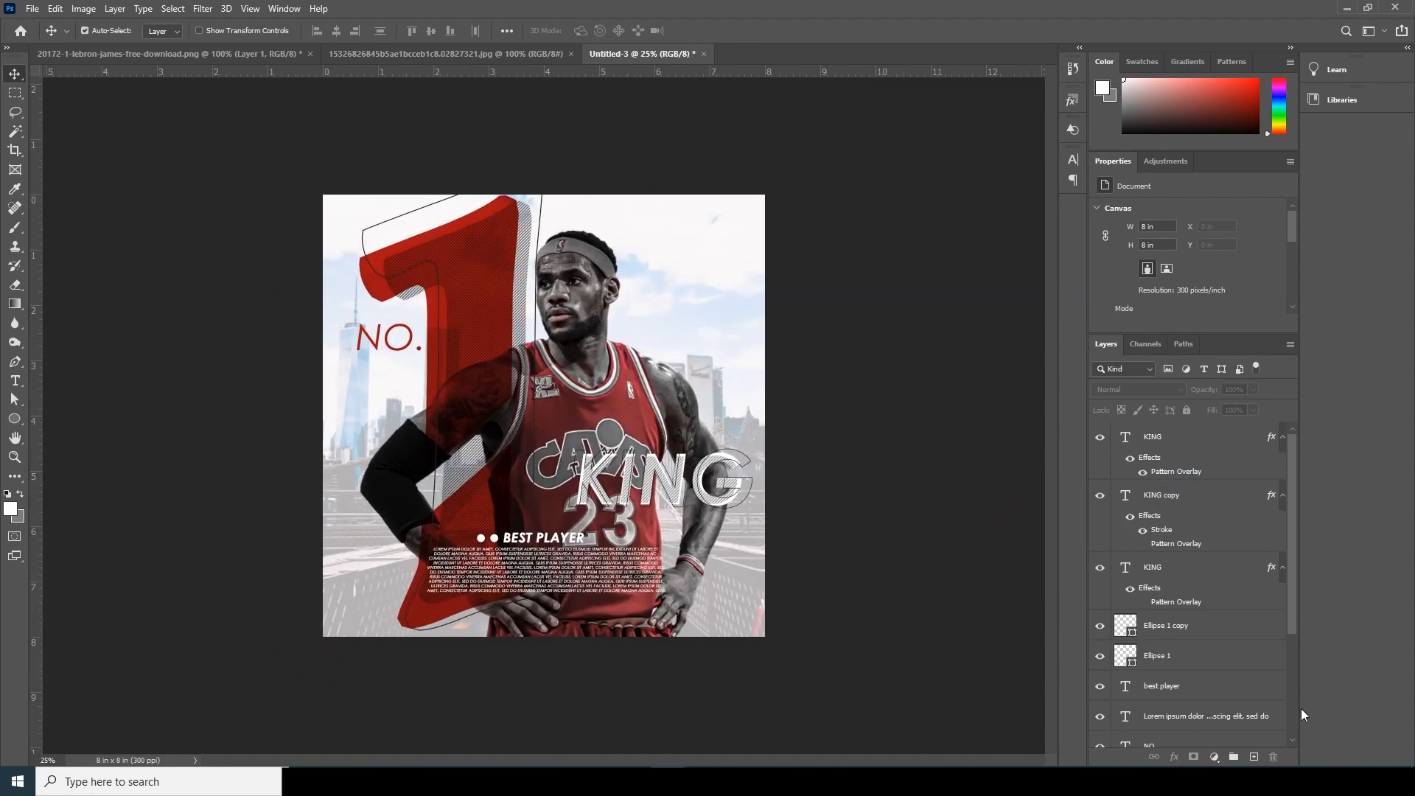
drag(1294, 626, 1285, 755)
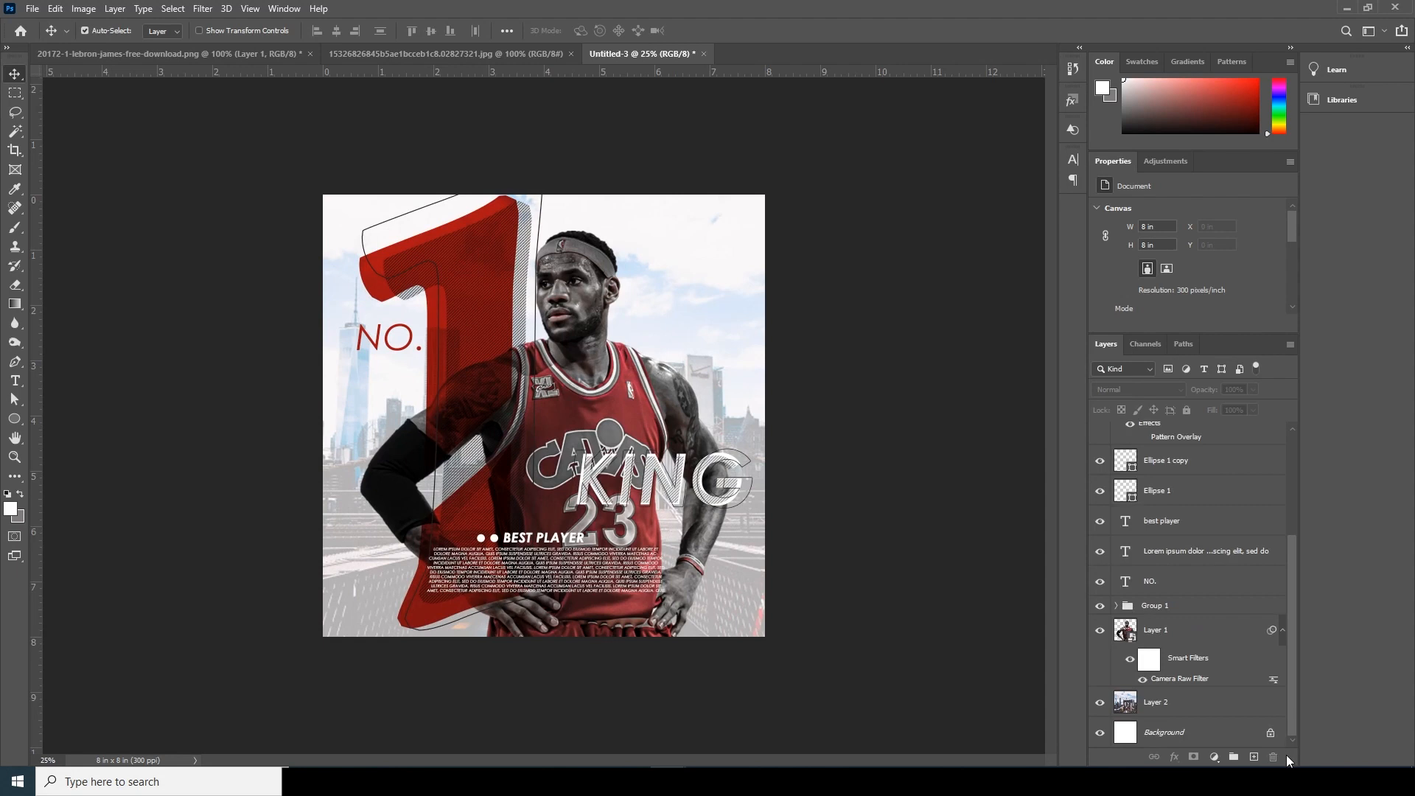
click(1125, 710)
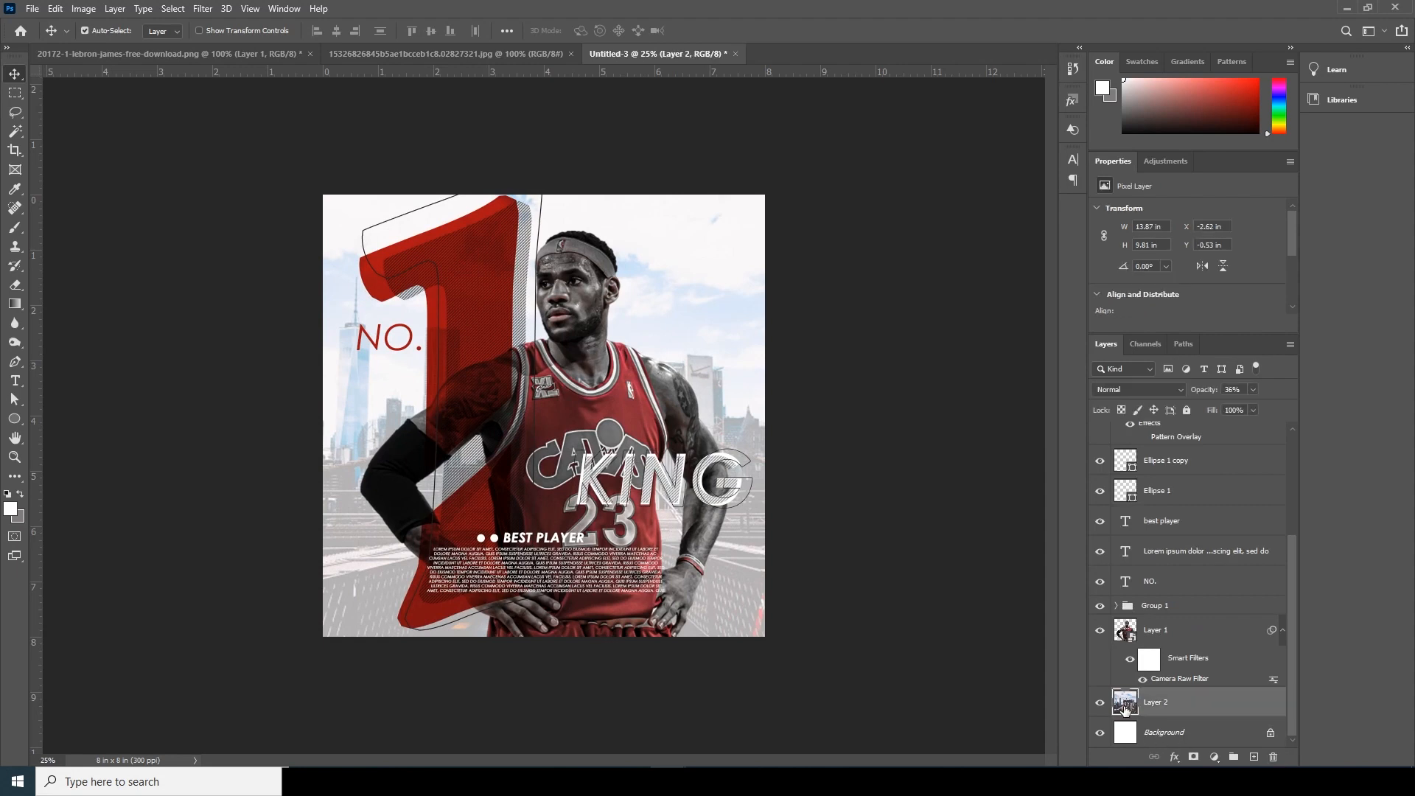
click(1253, 758)
click(17, 229)
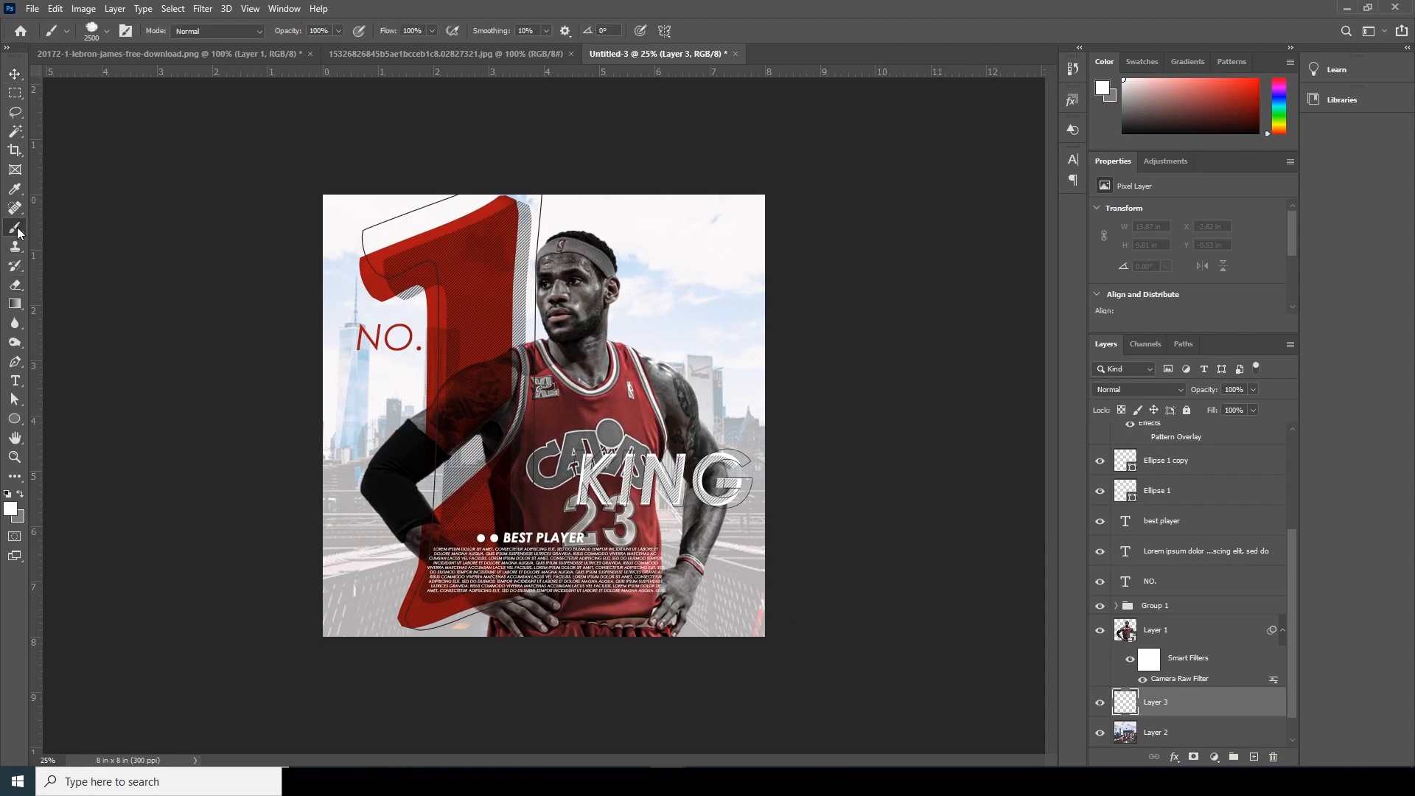
click(92, 31)
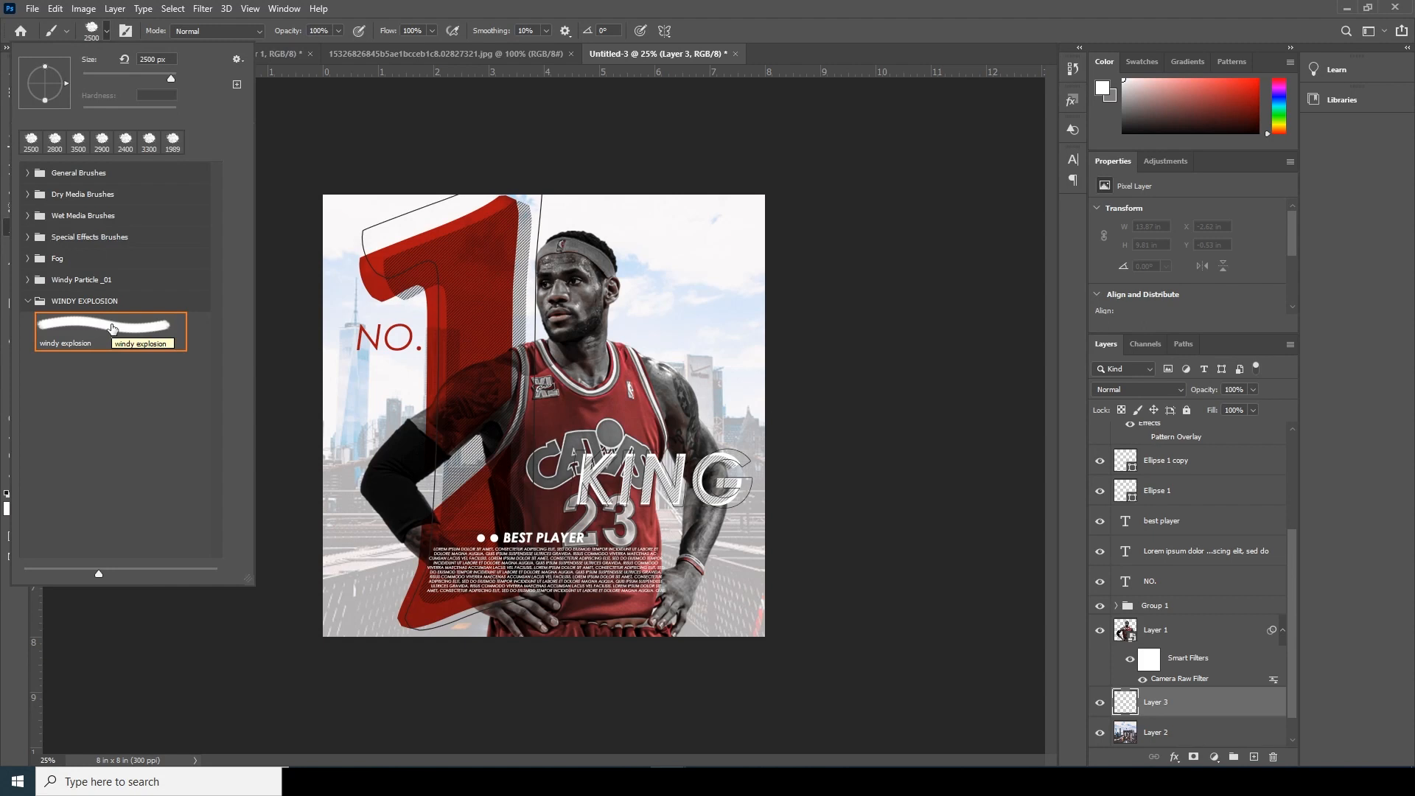
click(113, 329)
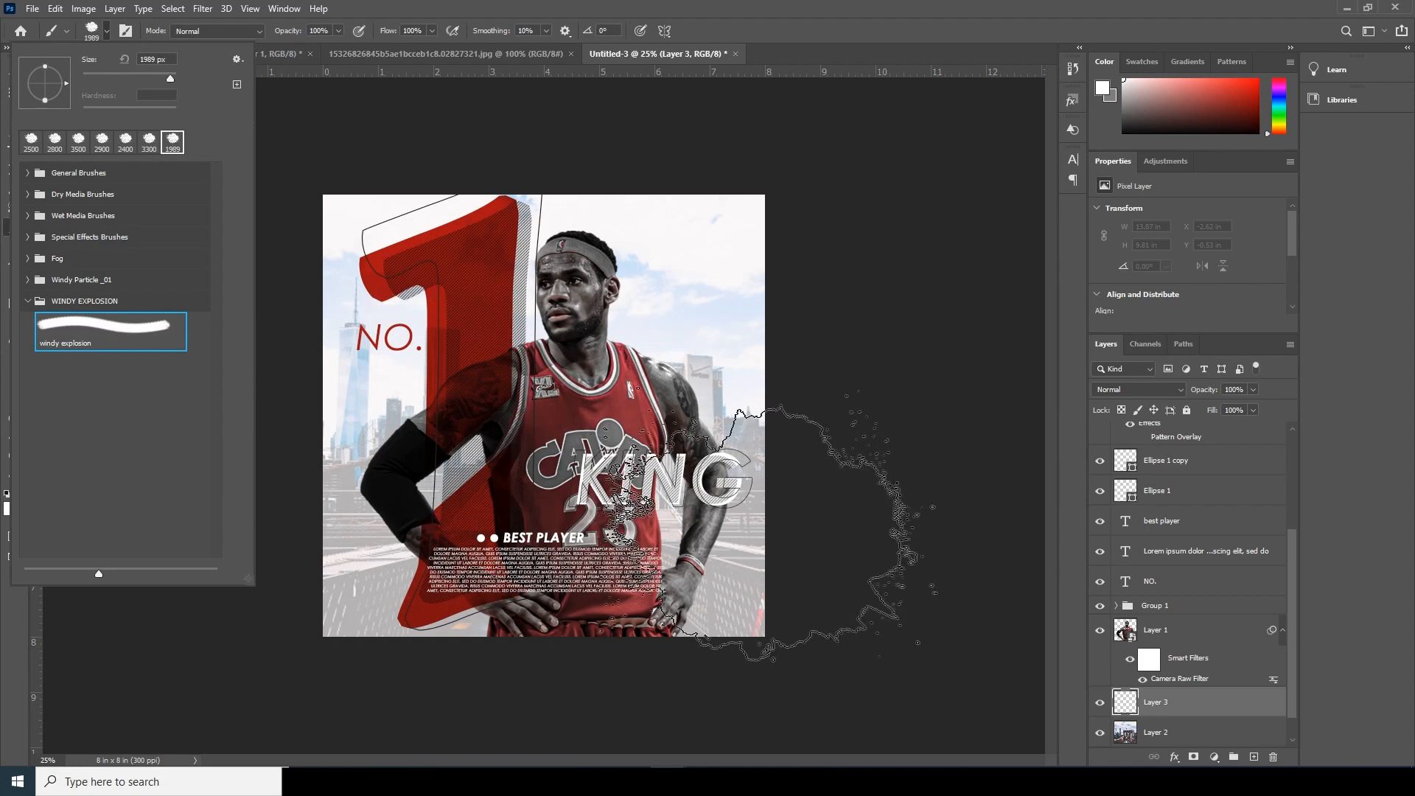
- Stamp a white splatter behind the player at 1989 px, and a second one at 2500 px slightly higher
click(557, 516)
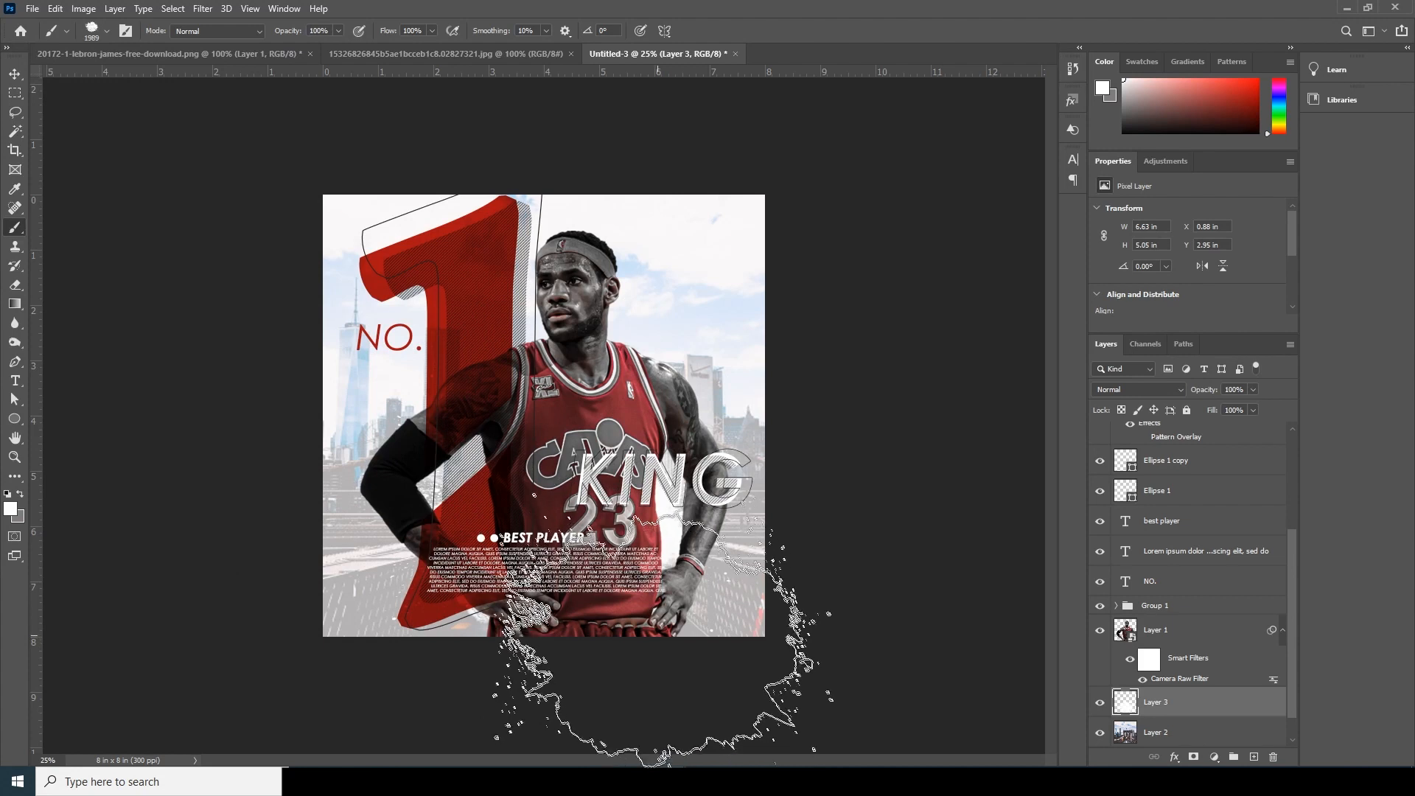
key(bracketright)
key(bracketright)
key(bracketright)
key(bracketright)
key(bracketright)
key(bracketright)
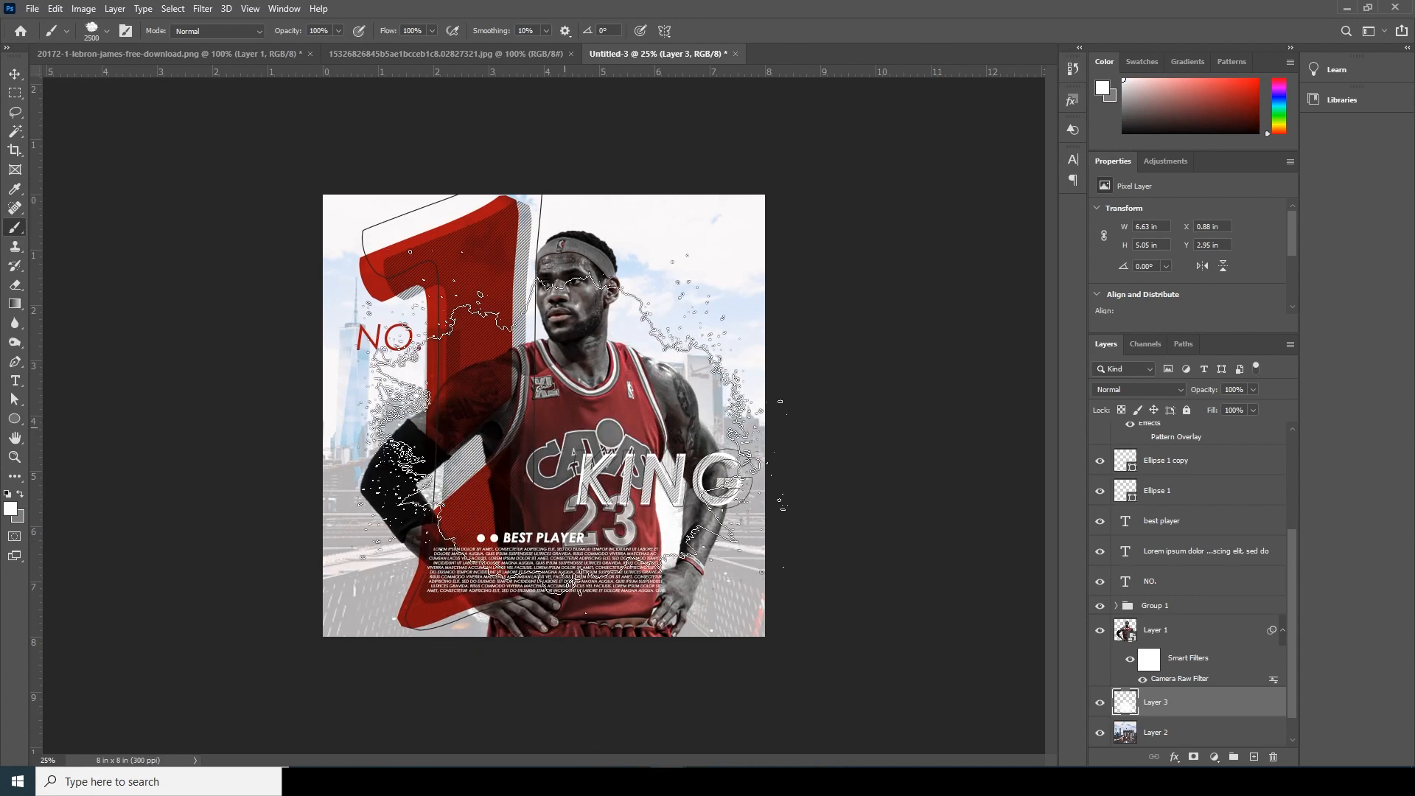
click(568, 435)
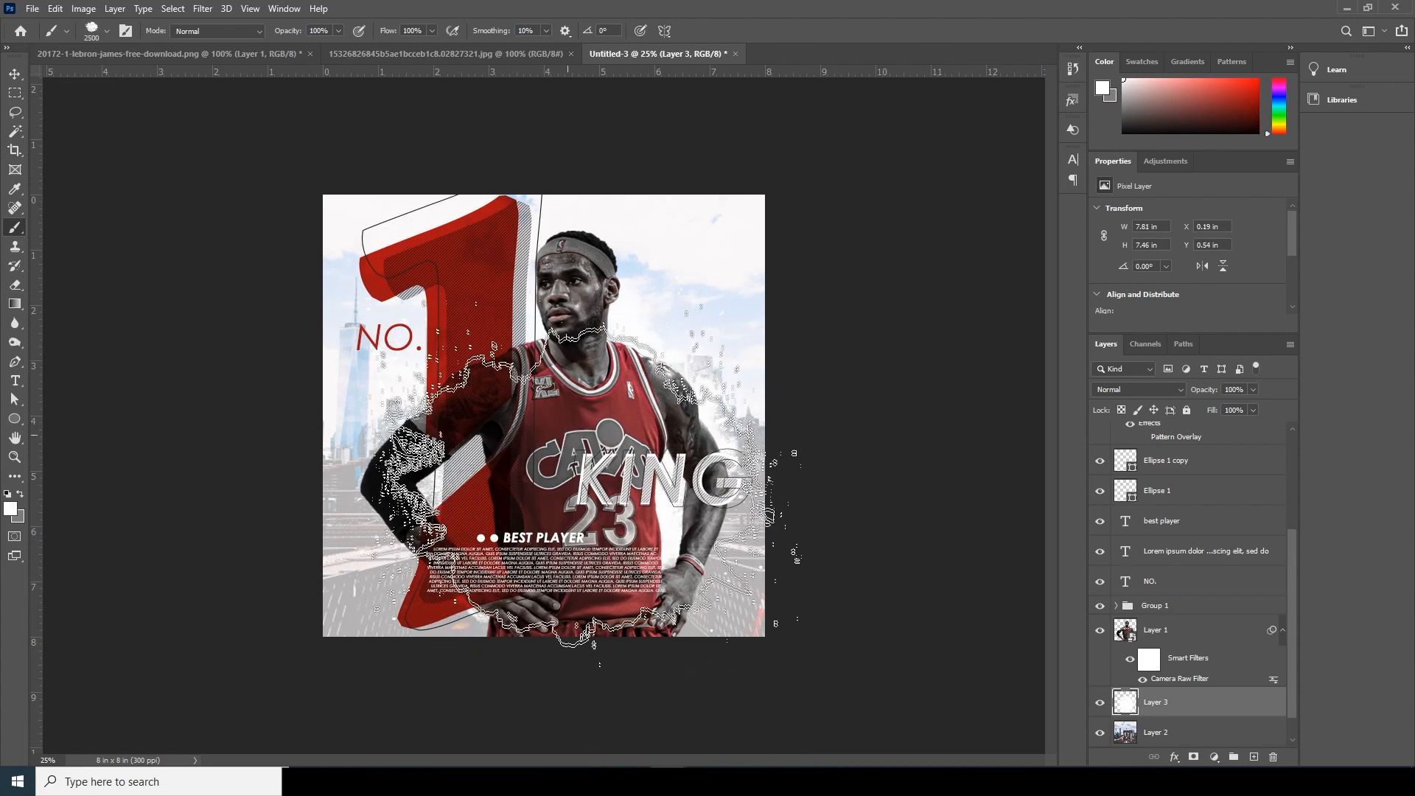
- Set the foreground colour to black (#000000) and add a new layer between the skyline and the white splatter layer
click(11, 509)
text(000000)
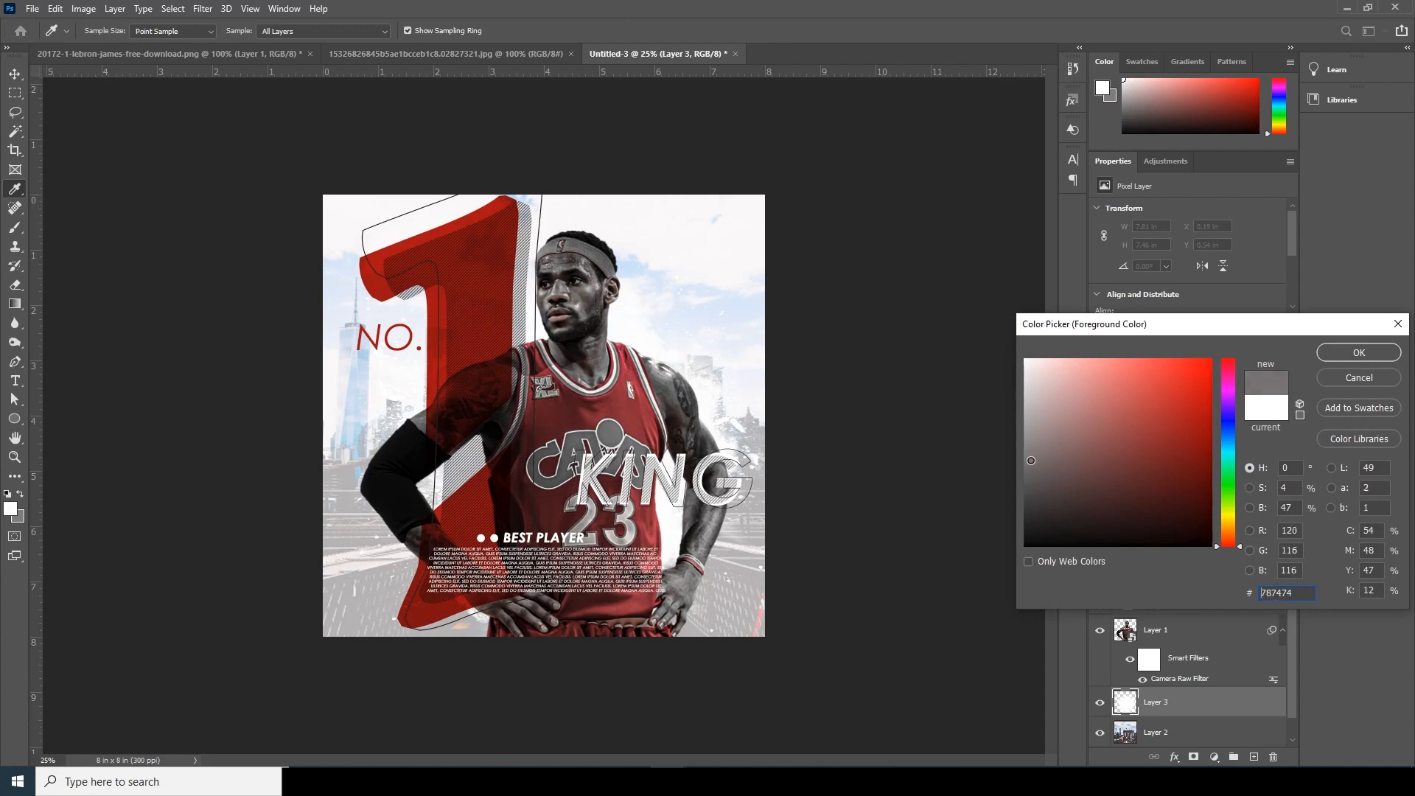
click(1360, 356)
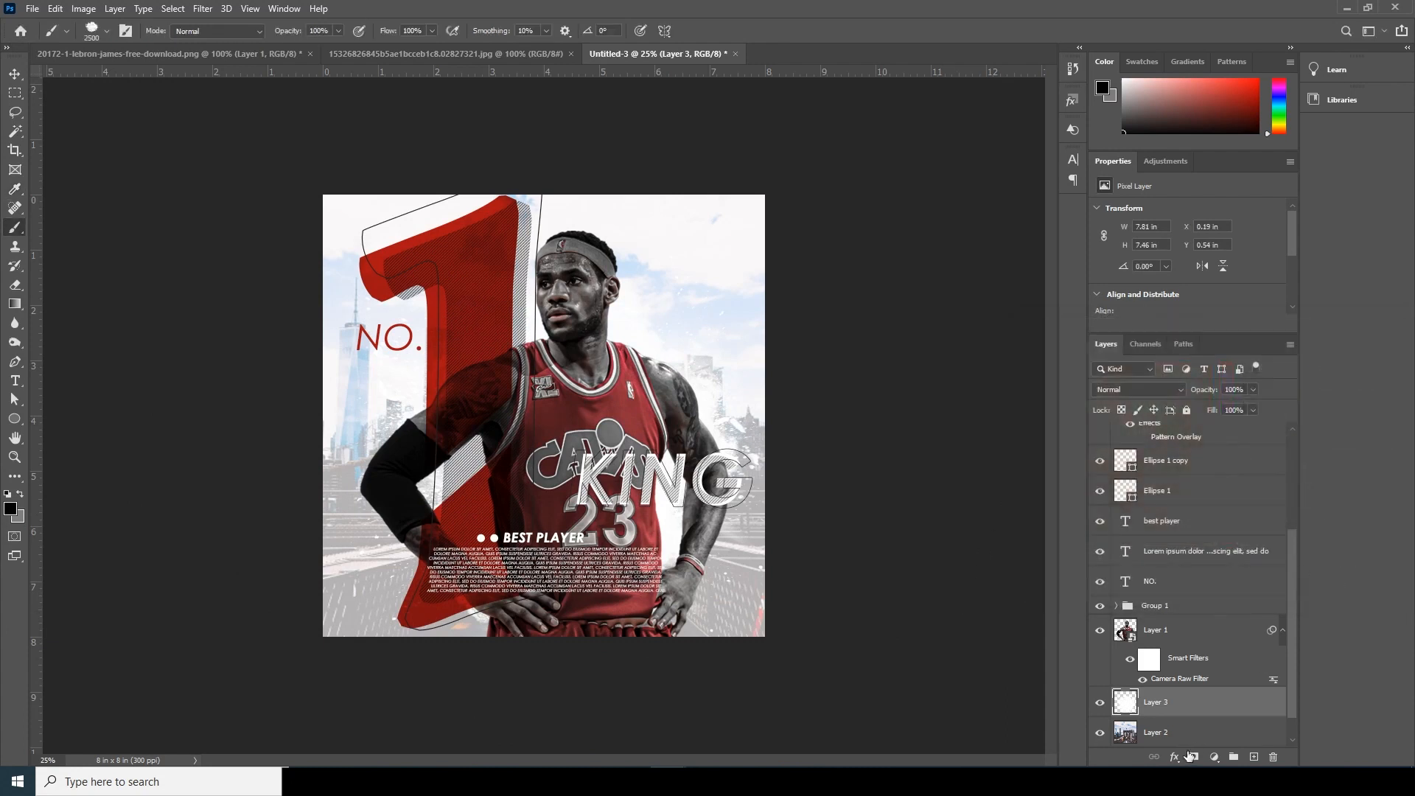
click(1162, 735)
click(1254, 757)
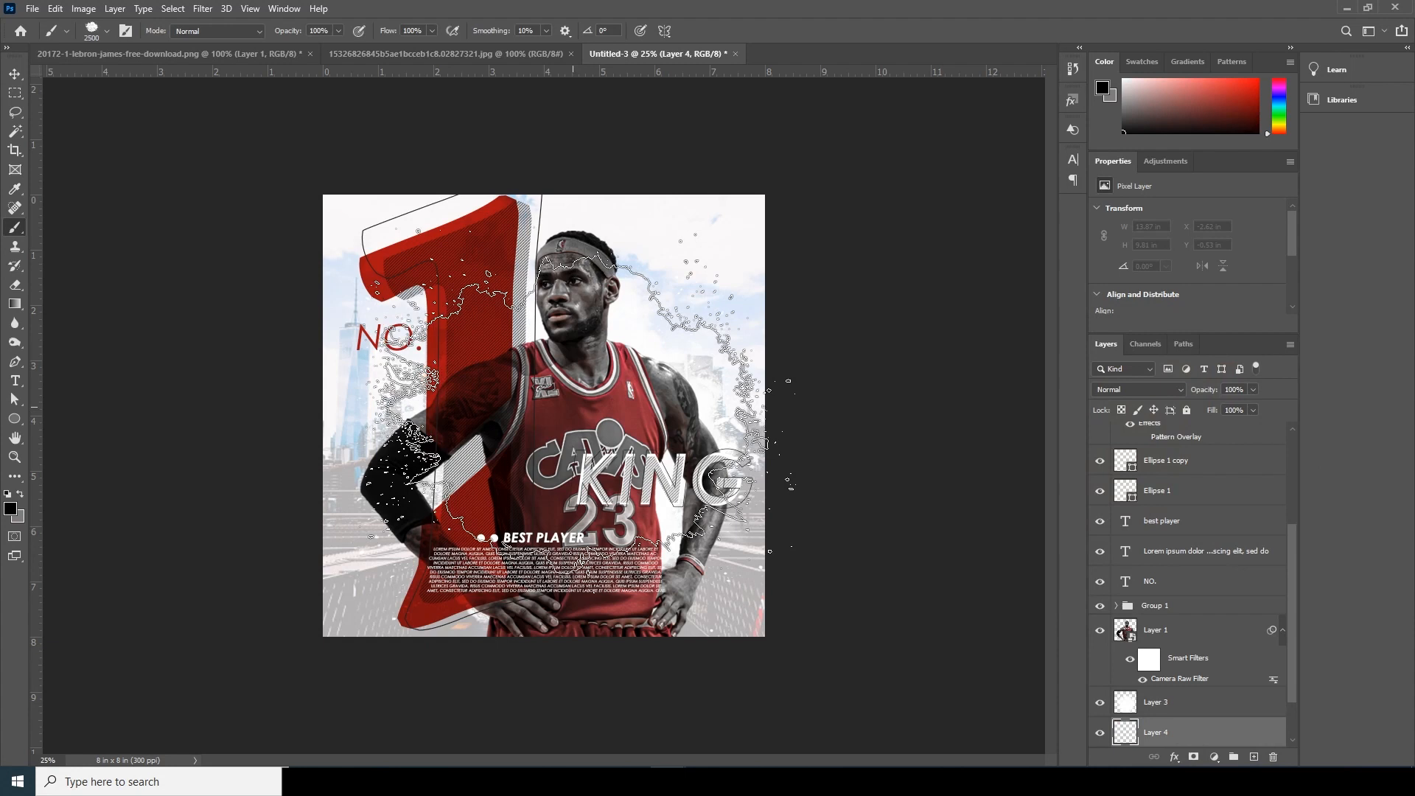
- Stamp a black splatter behind the player at 2500 px and build it up with smaller stamps, reducing the brush to 1300 px
click(581, 441)
key(bracketleft)
key(bracketleft)
key(bracketleft)
key(bracketleft)
key(bracketleft)
key(bracketleft)
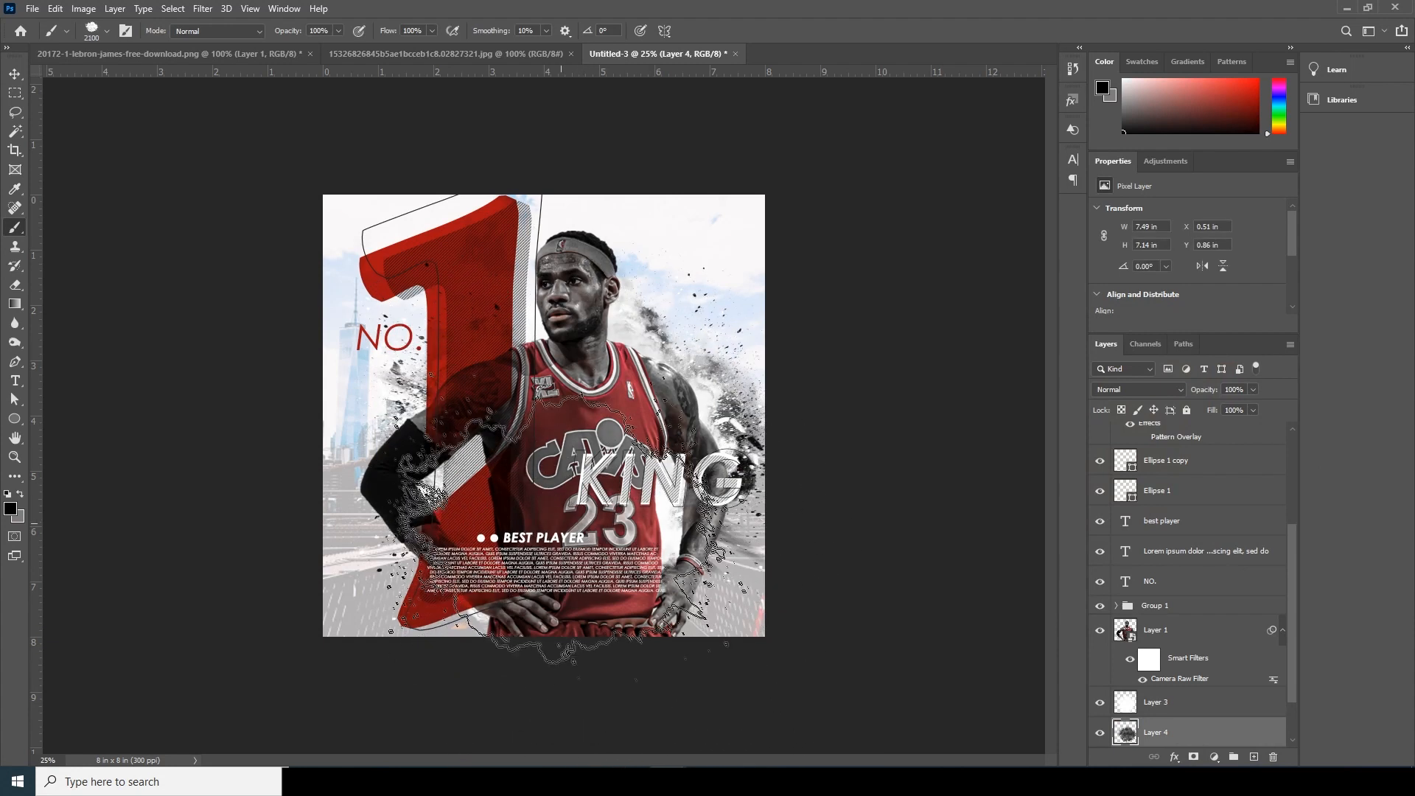
key(bracketleft)
key(bracketleft)
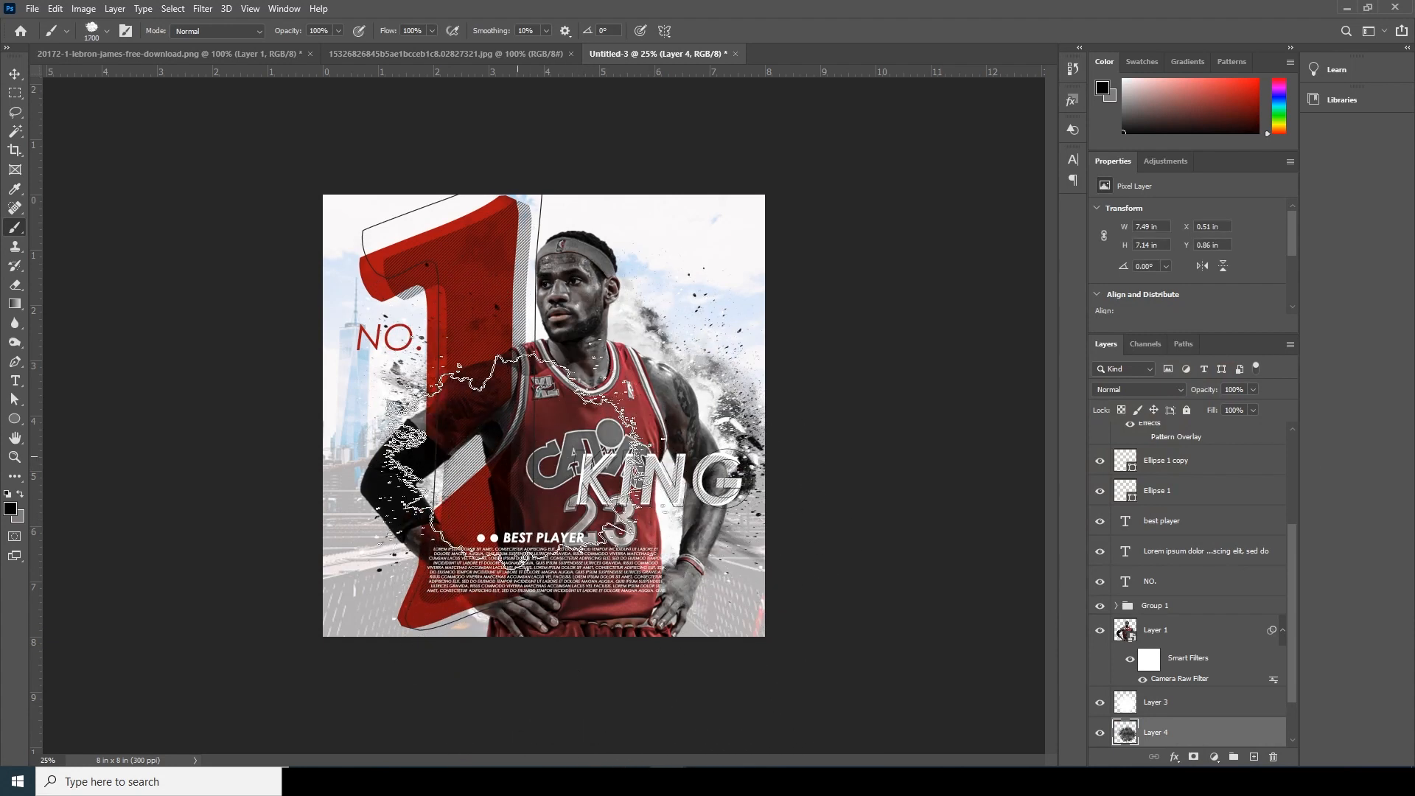
key(bracketleft)
key(bracketleft)
key(bracketleft)
key(bracketleft)
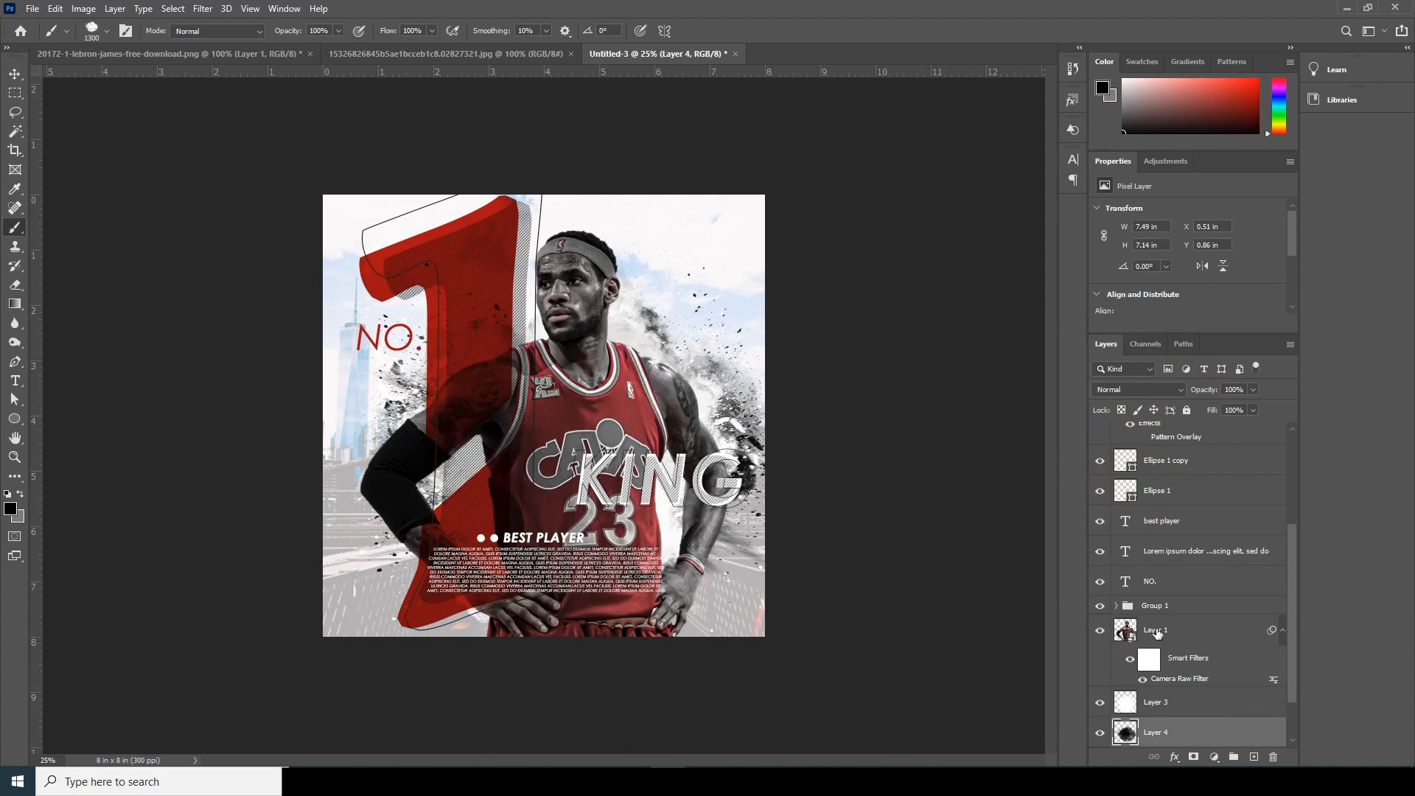
- Add a new layer directly above the player layer, enlarge the brush to 1700 px and undo a trial black stamp at the poster's lower edge
click(1157, 632)
click(1255, 761)
key(bracketright)
key(bracketright)
key(bracketright)
key(bracketright)
click(572, 693)
key(ctrl+z)
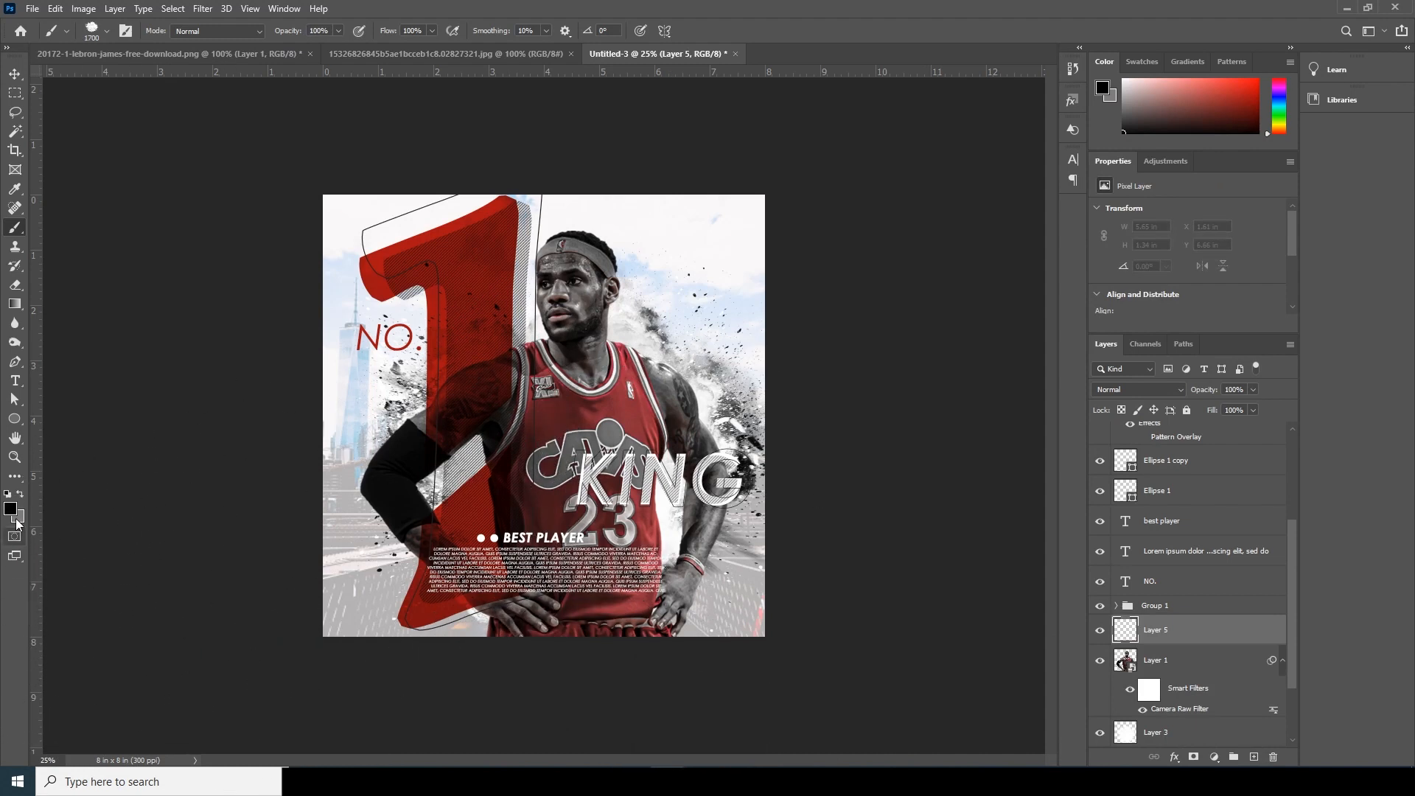
- Stamp light grey #e7e7e7 splatters at 1700 px along the poster's lower edge over the player's waist and deselect the layer
click(10, 509)
click(1026, 404)
drag(1025, 405, 1020, 376)
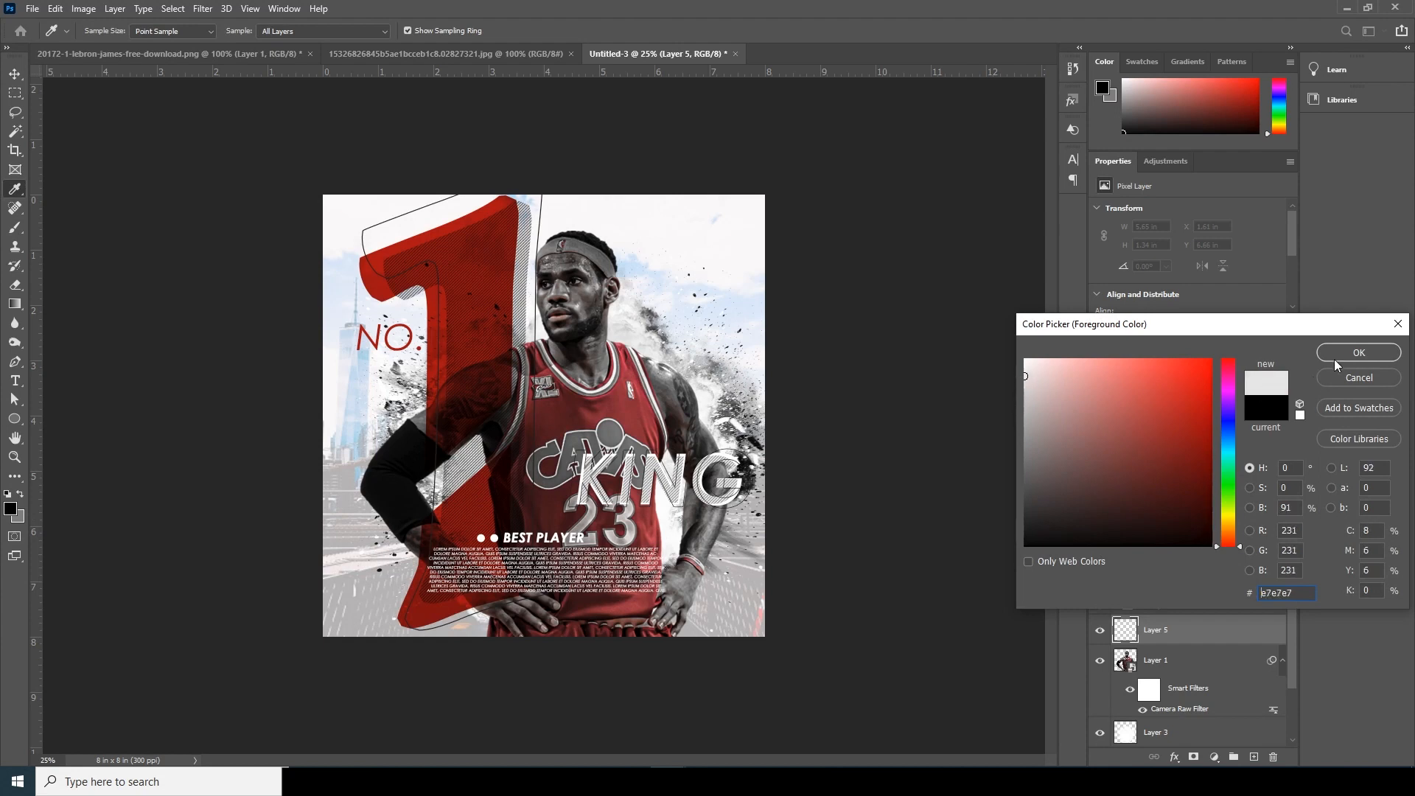
click(1358, 353)
click(520, 663)
mouse_move(593, 708)
mouse_down()
mouse_move(710, 661)
mouse_move(852, 711)
mouse_up()
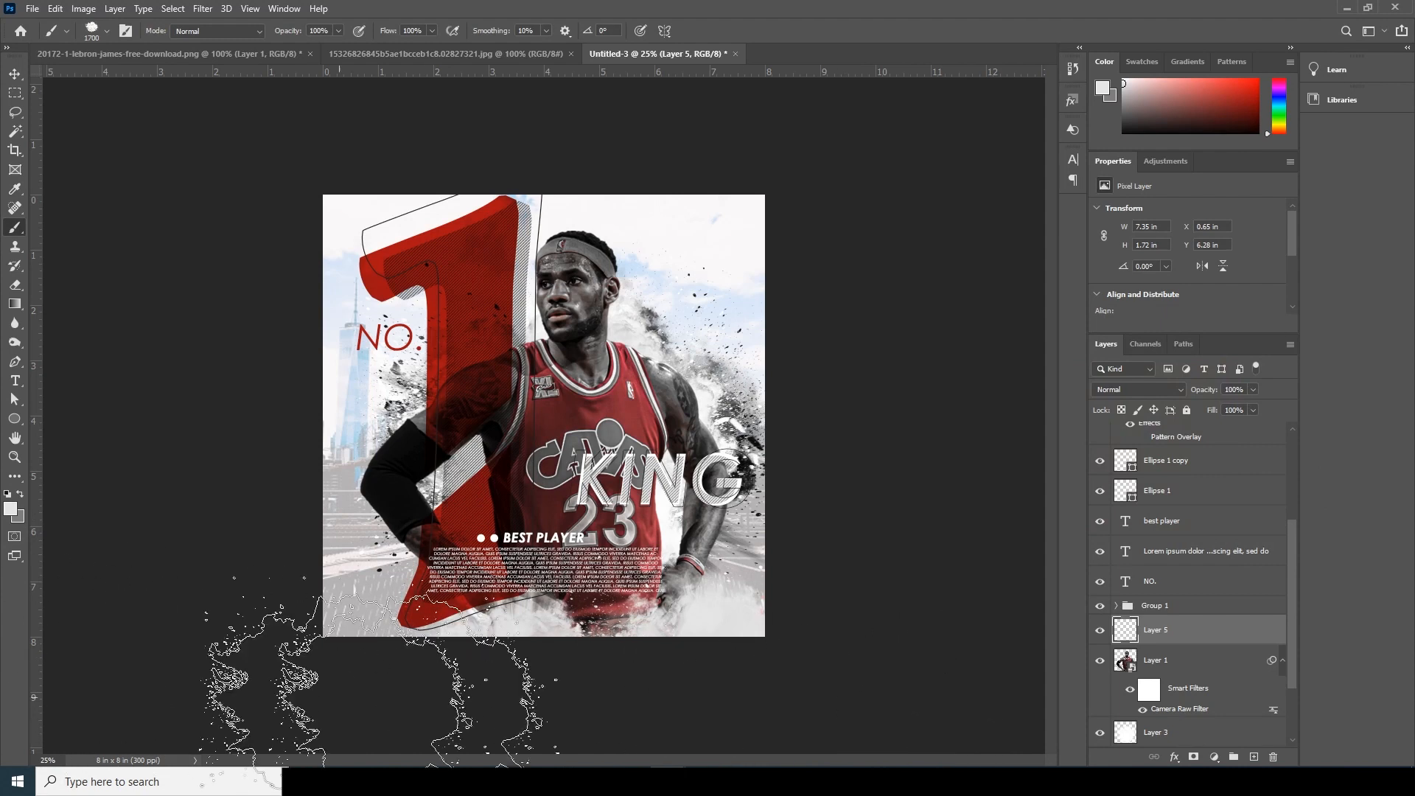
click(15, 73)
click(912, 538)
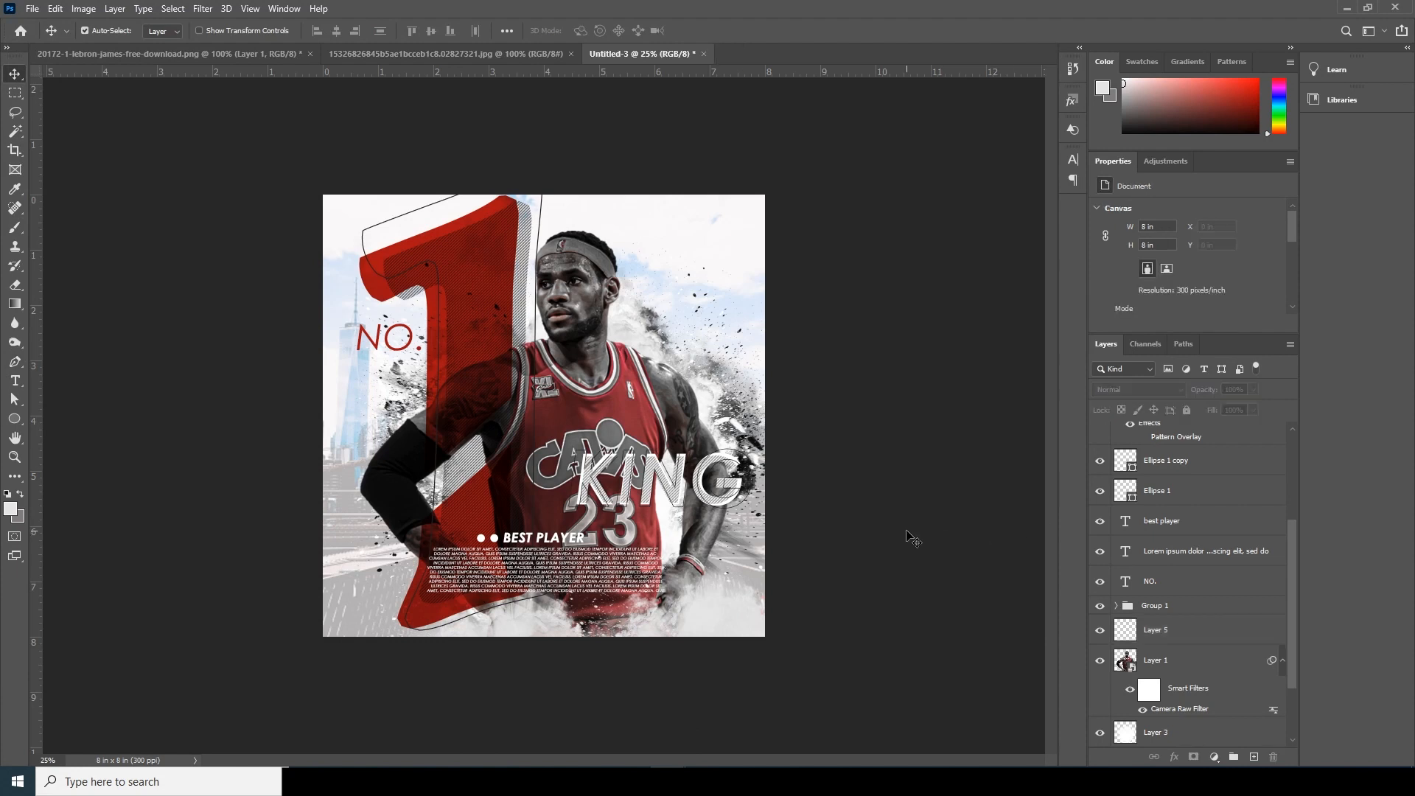
- Add a Color Lookup adjustment layer above the topmost "KING" text layer
drag(1294, 542, 1277, 435)
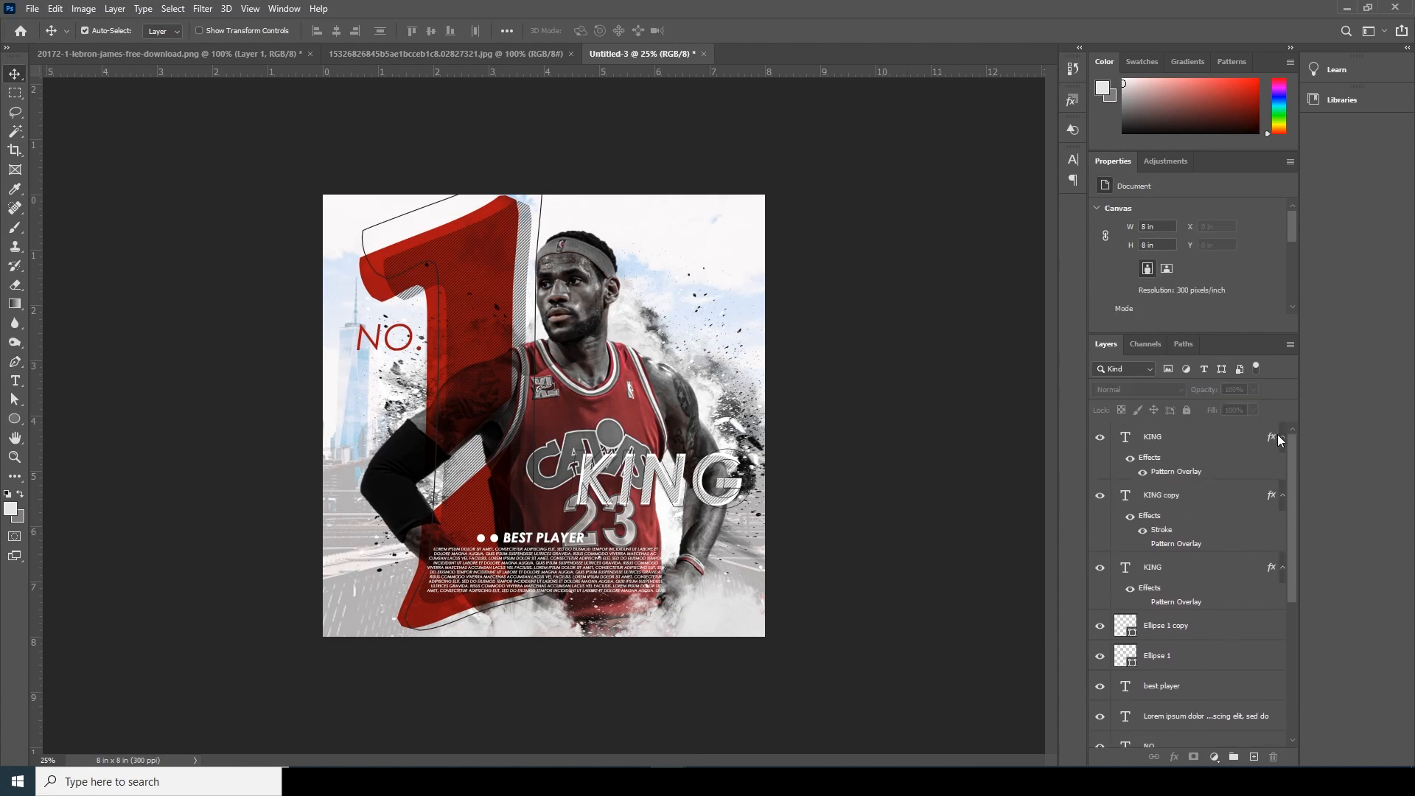
click(1215, 758)
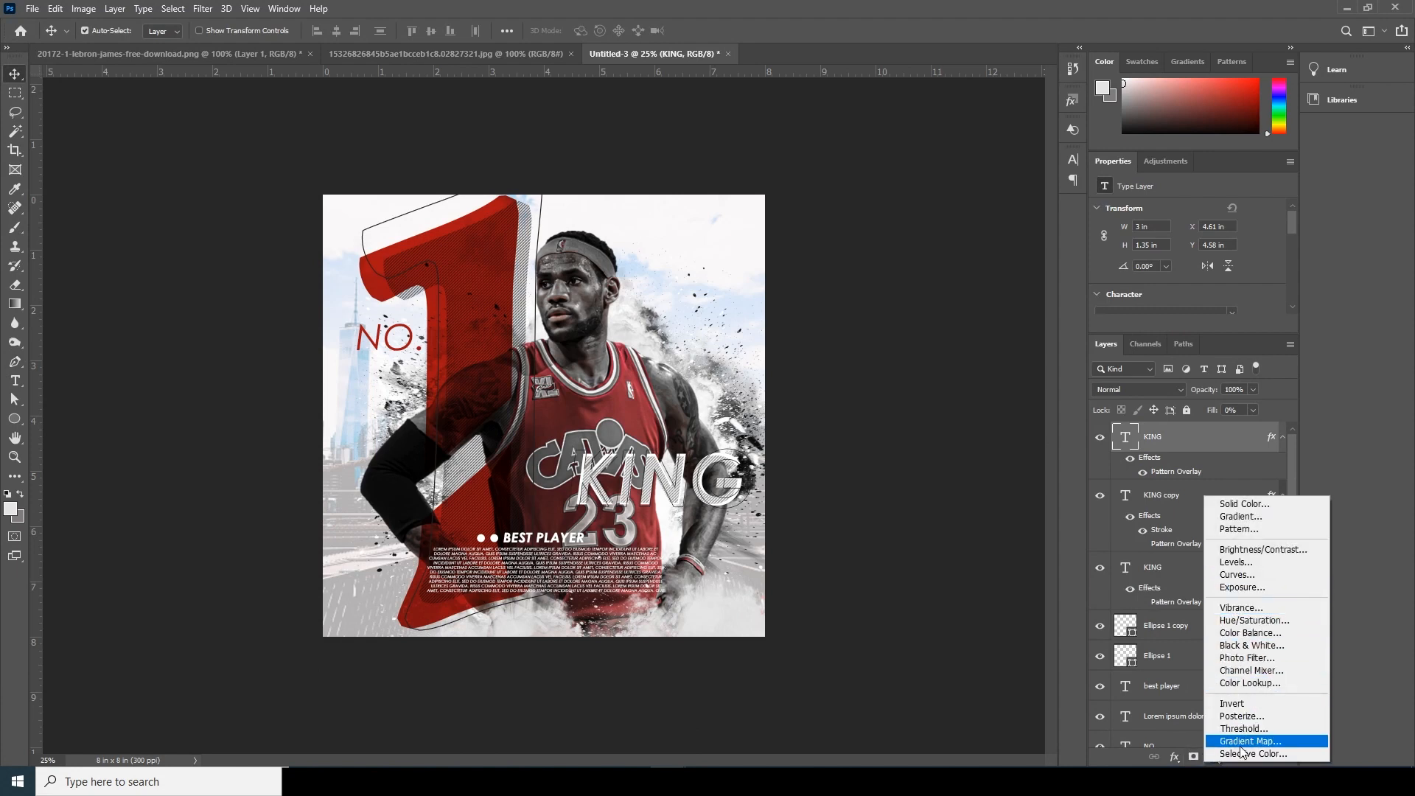
click(1251, 684)
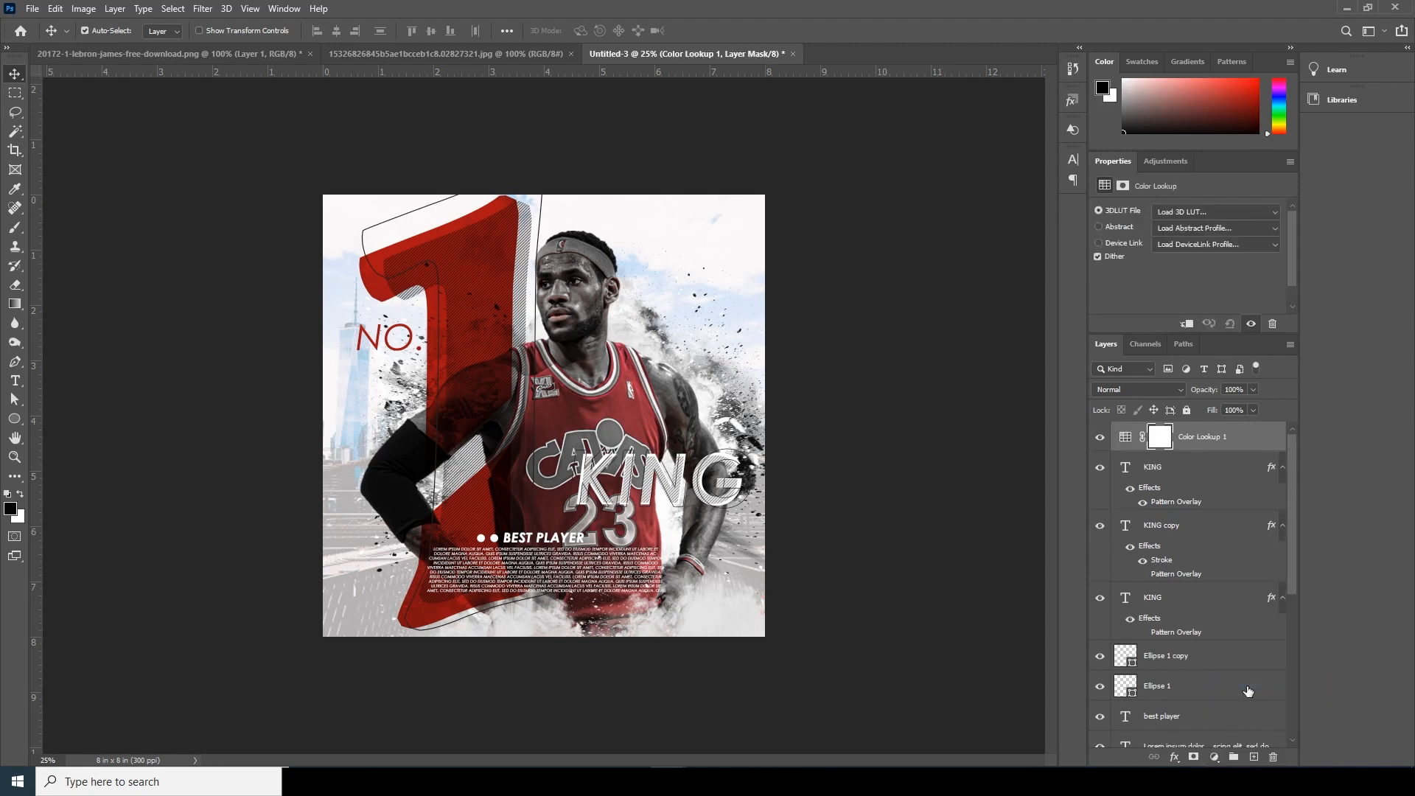
- Load the 3D LUT "windymoodlut 2020.cube" from the mood lut folder into the Color Lookup layer and set the layer's opacity to 26%
click(1180, 214)
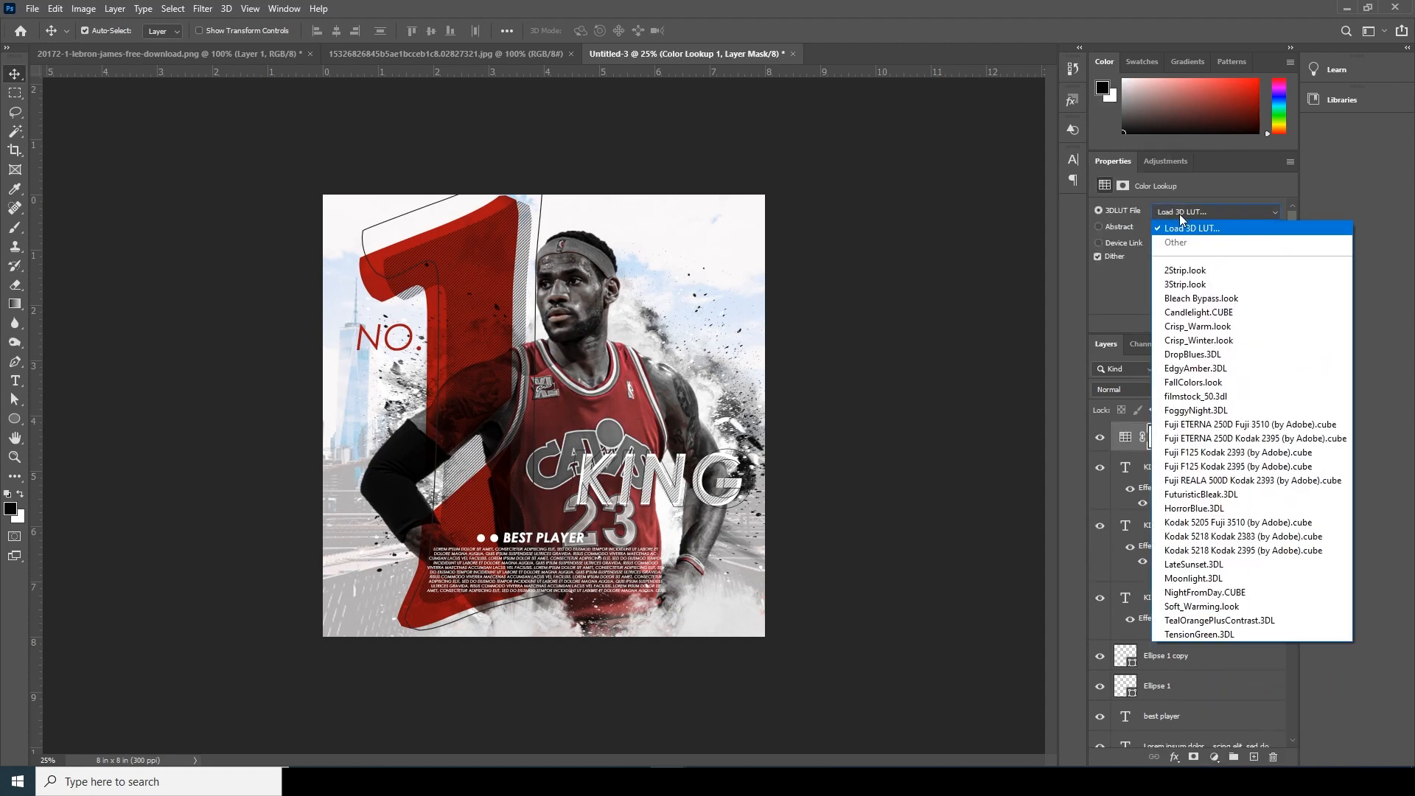
click(1184, 228)
double_click(179, 140)
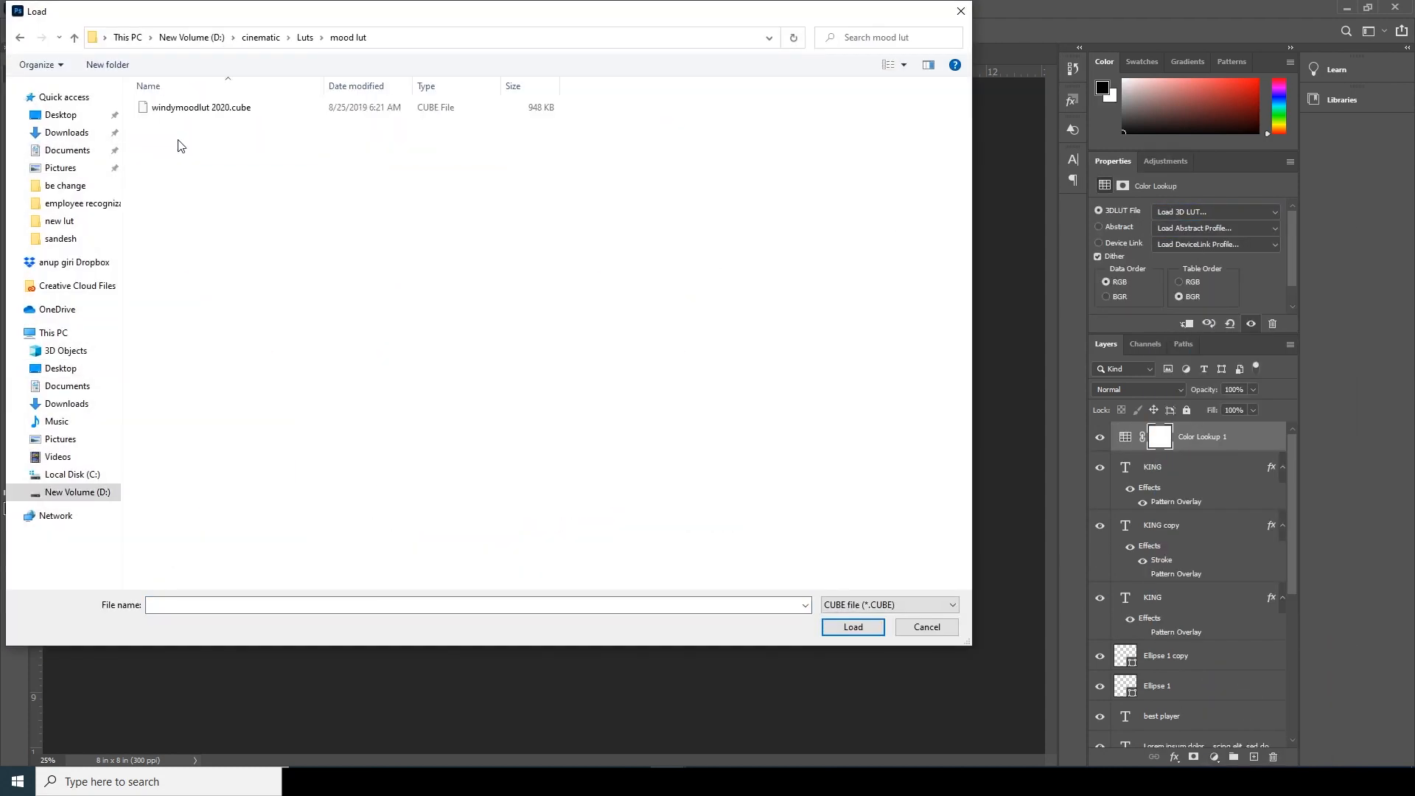
double_click(177, 108)
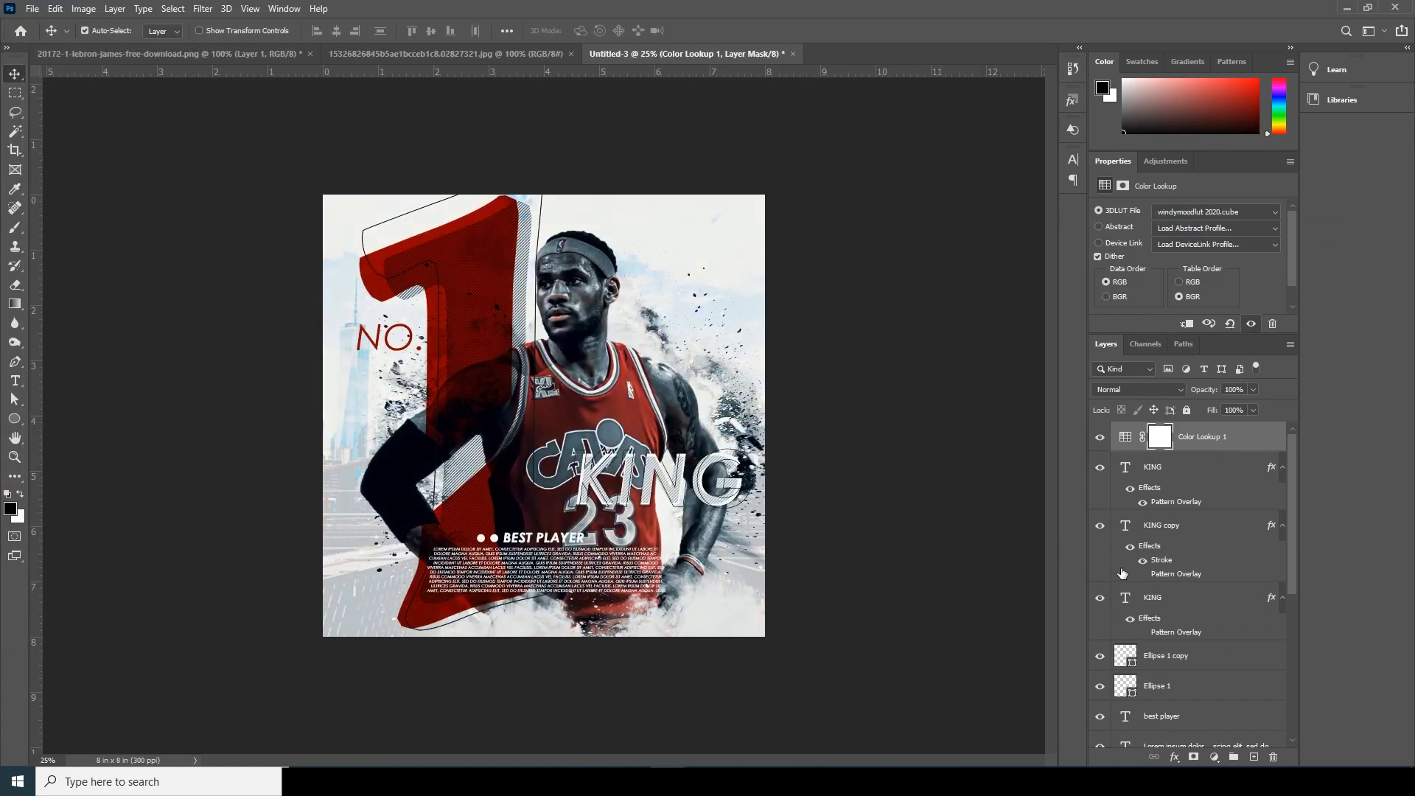
click(1123, 442)
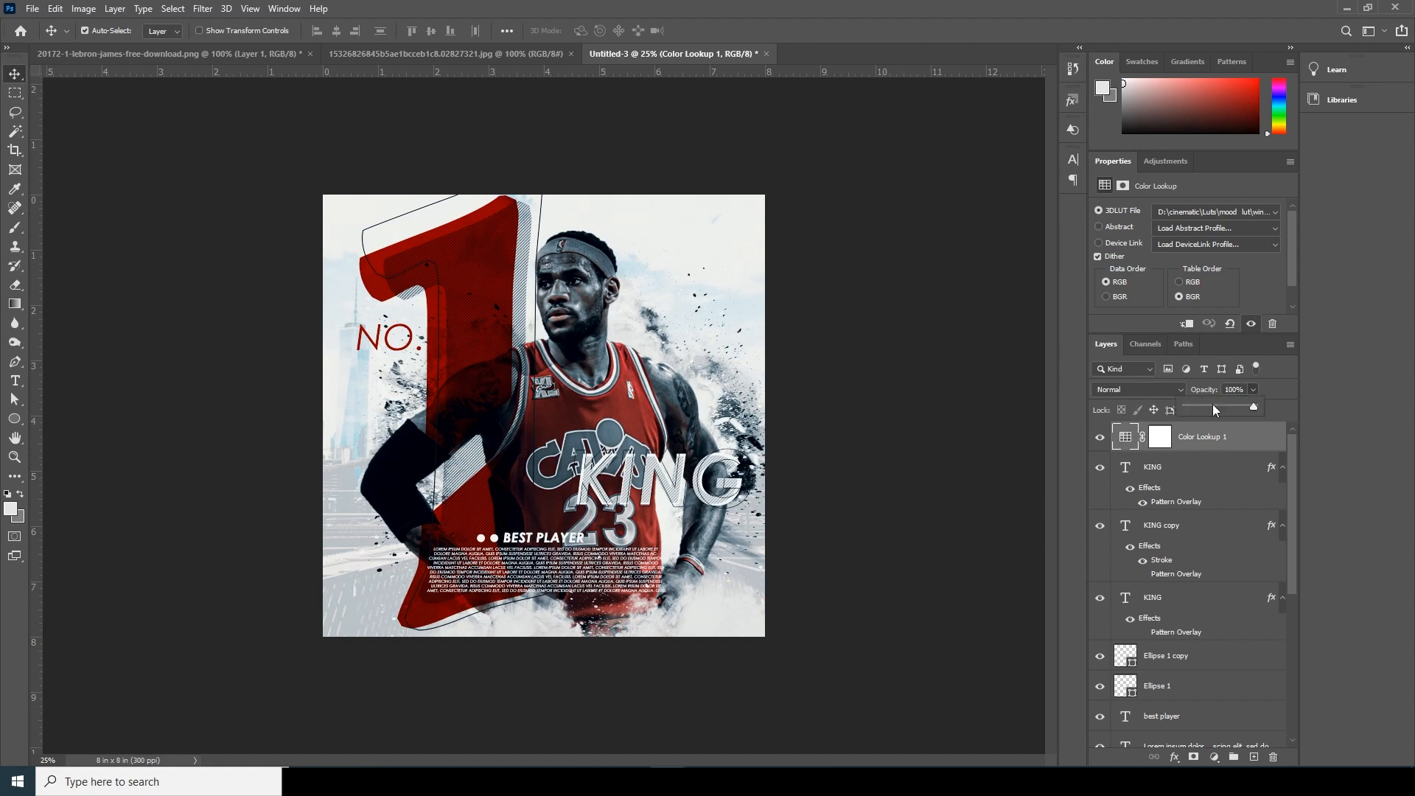
click(1203, 406)
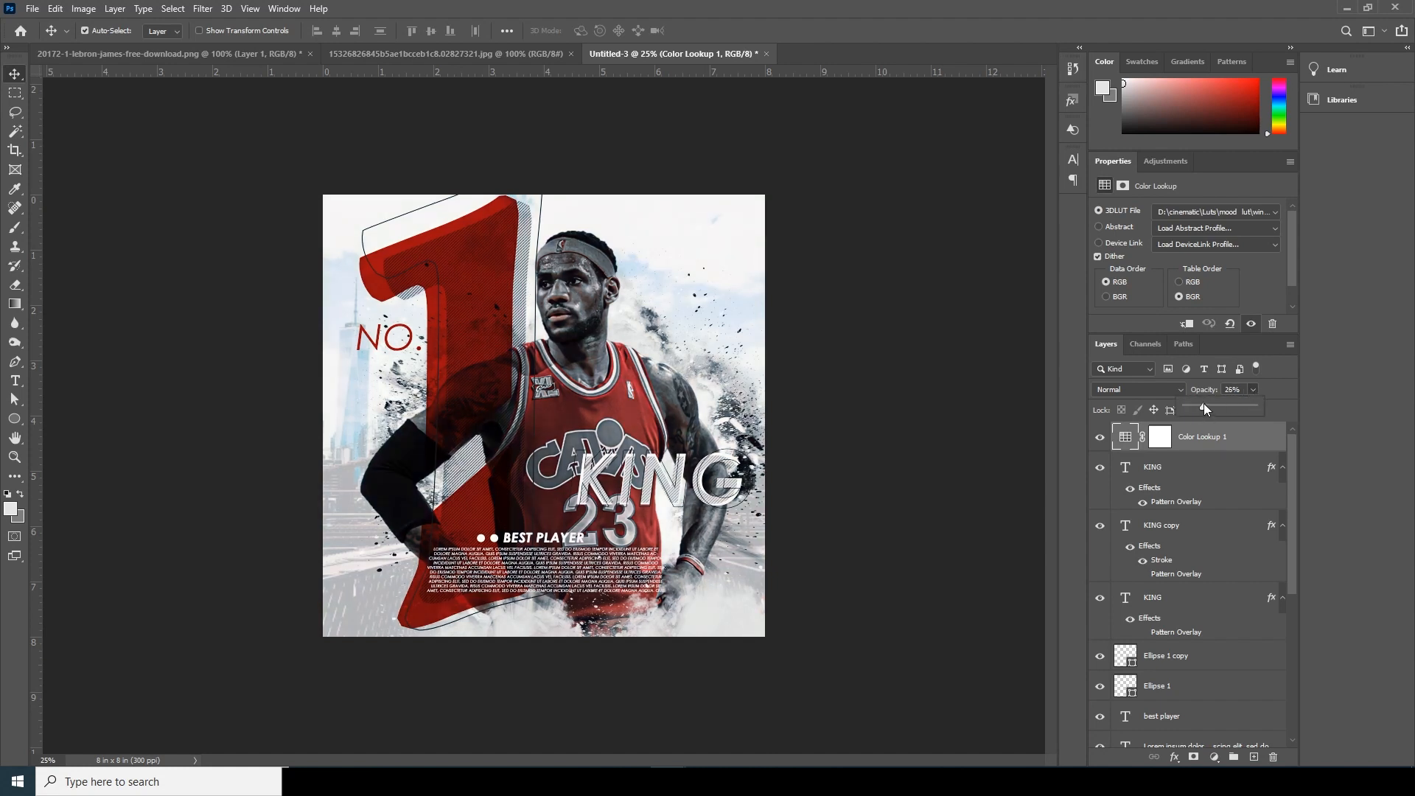